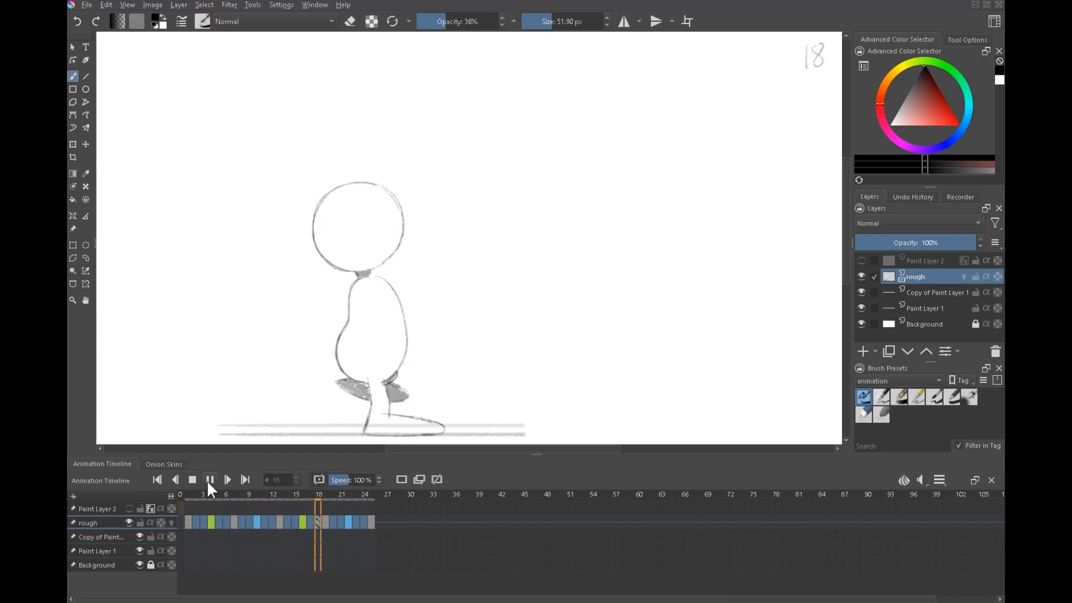
Stop the playback and leave only the Background, Paint Layer 1 and Copy of Paint Layer 1 layers visible
left_click(192, 479)
left_click_drag(861, 308, 860, 277)
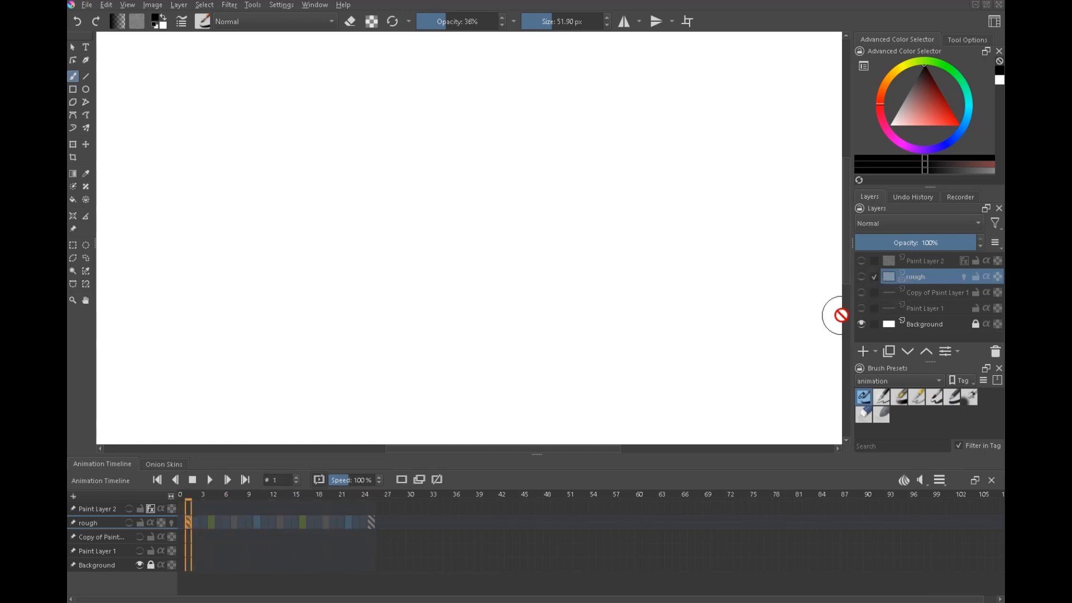
left_click(860, 308)
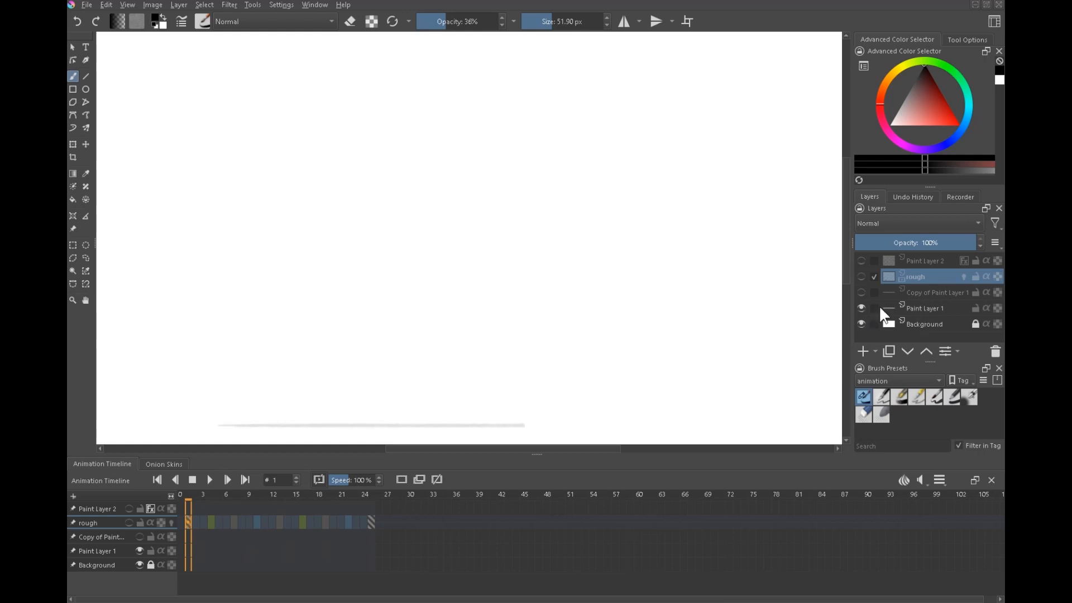
left_click(862, 292)
Merge Copy of Paint Layer 1 with the layer below and rename the merged layer "foot positions"
left_click(917, 292)
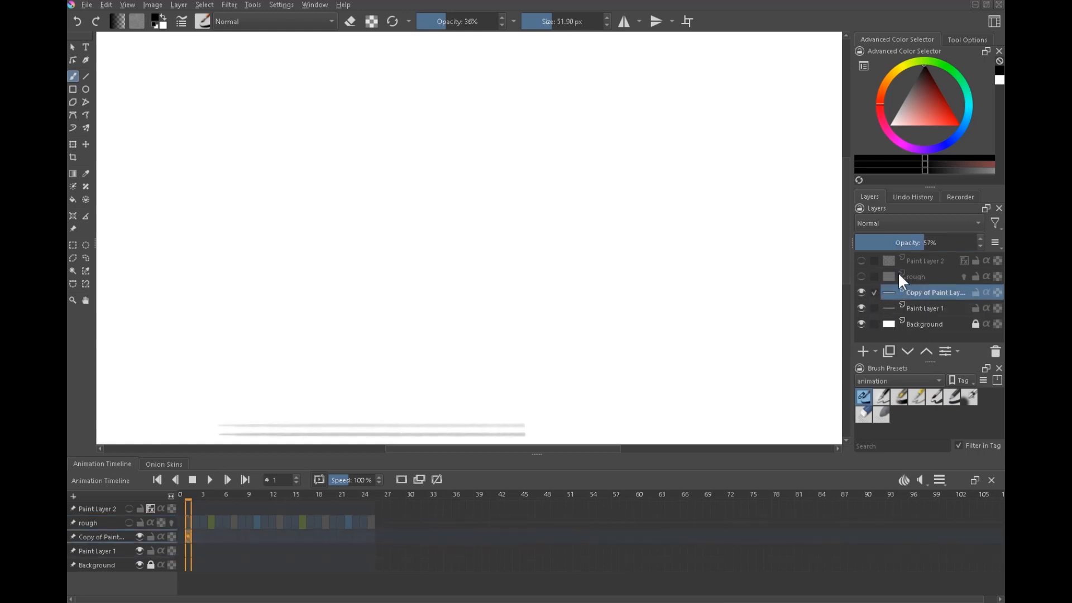
right_click(910, 289)
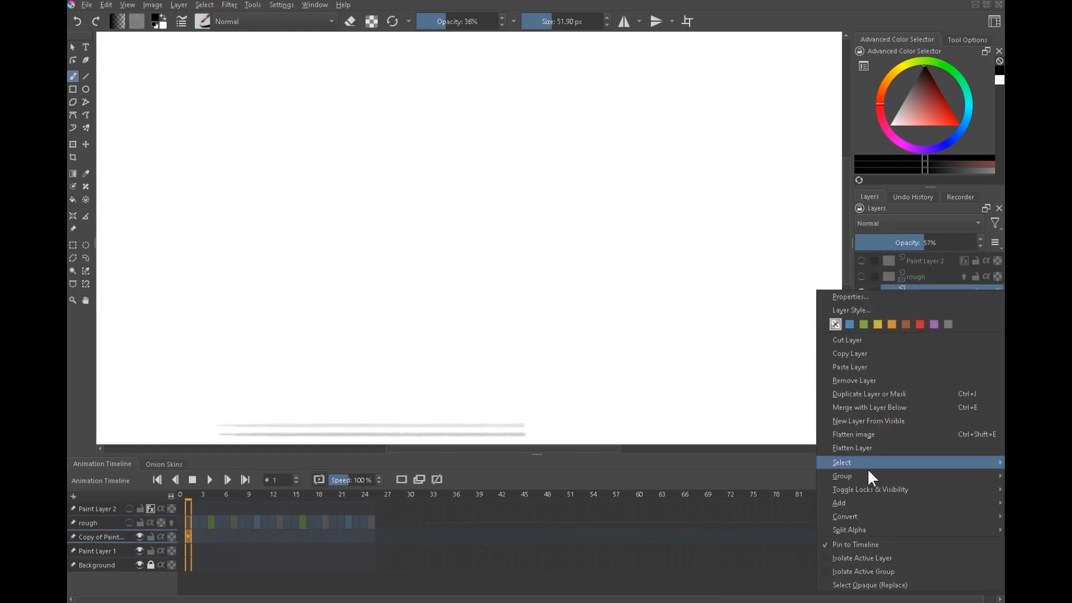
left_click(890, 405)
double_click(911, 288)
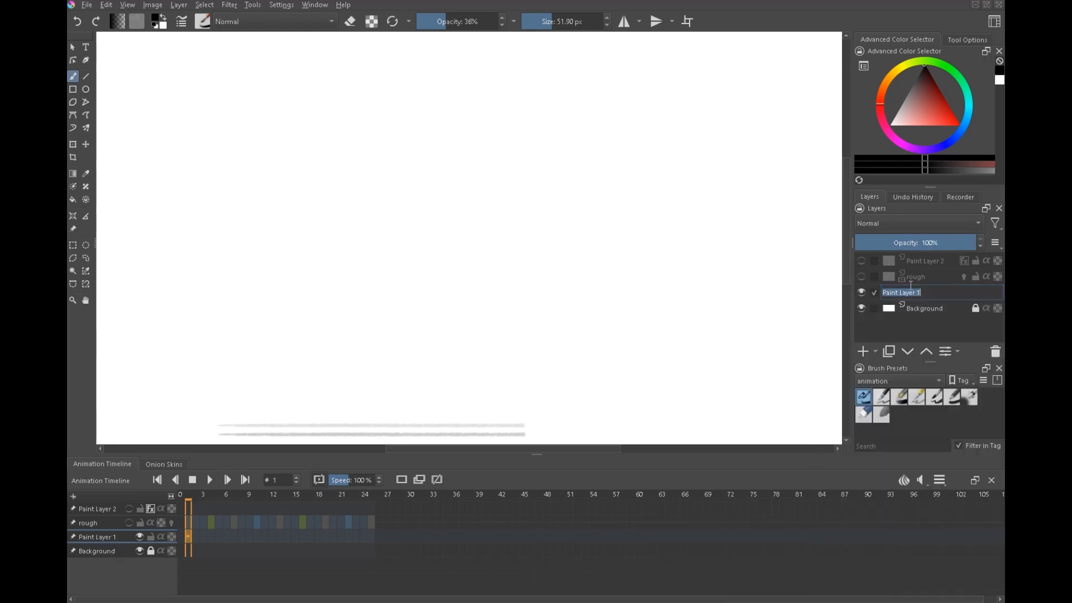
type("foot positions")
key("Return")
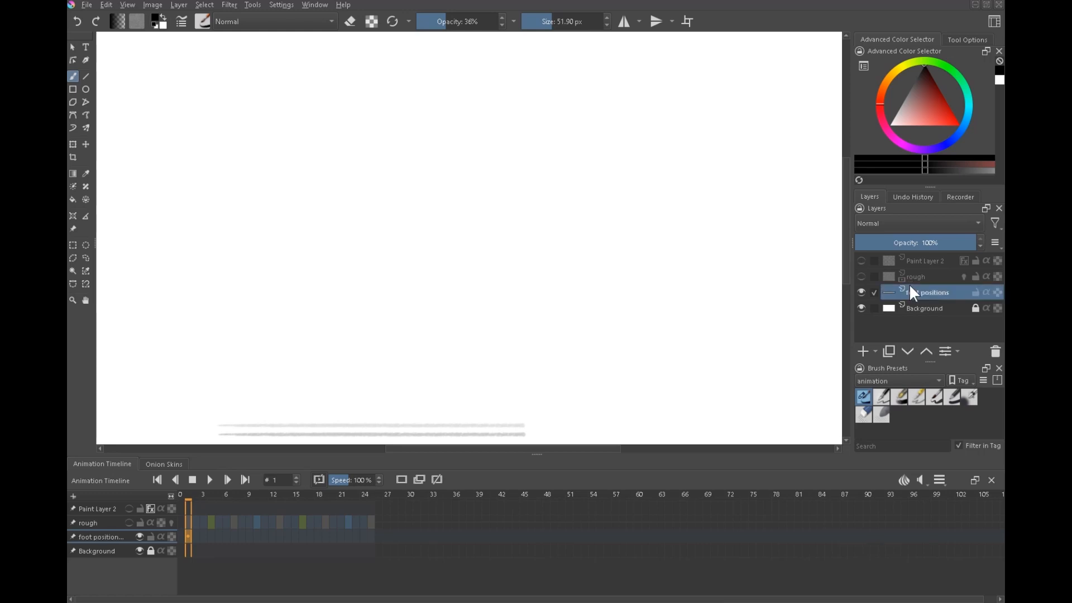
Make the rough layer visible and rename it "legs"
left_click(862, 277)
left_click(916, 276)
double_click(913, 277)
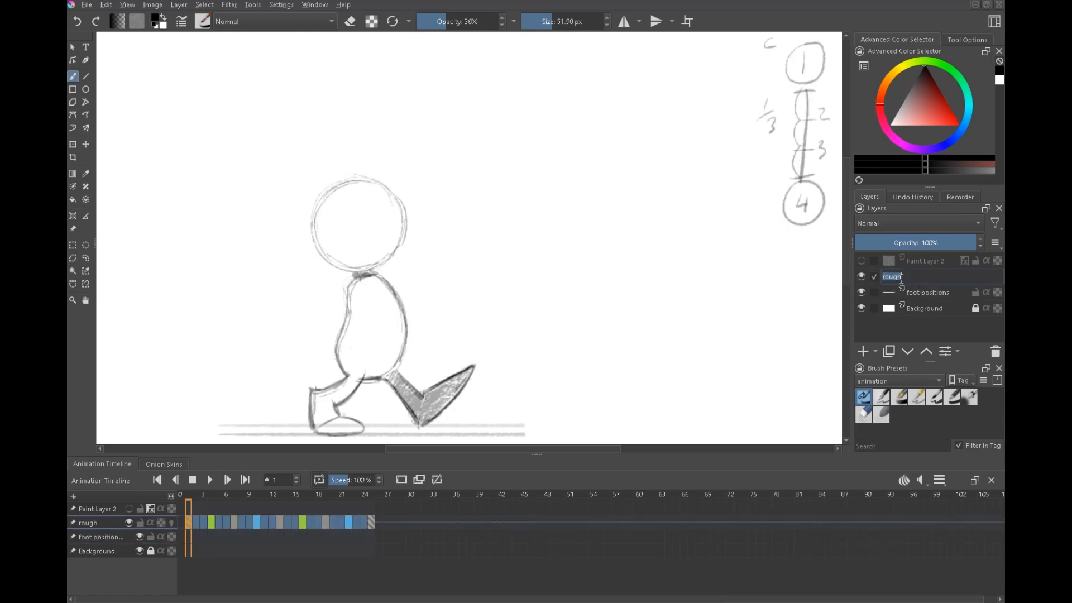
type("legs")
key("Return")
Make Paint Layer 2 visible and rename it "notes"
left_click(861, 261)
left_click(926, 260)
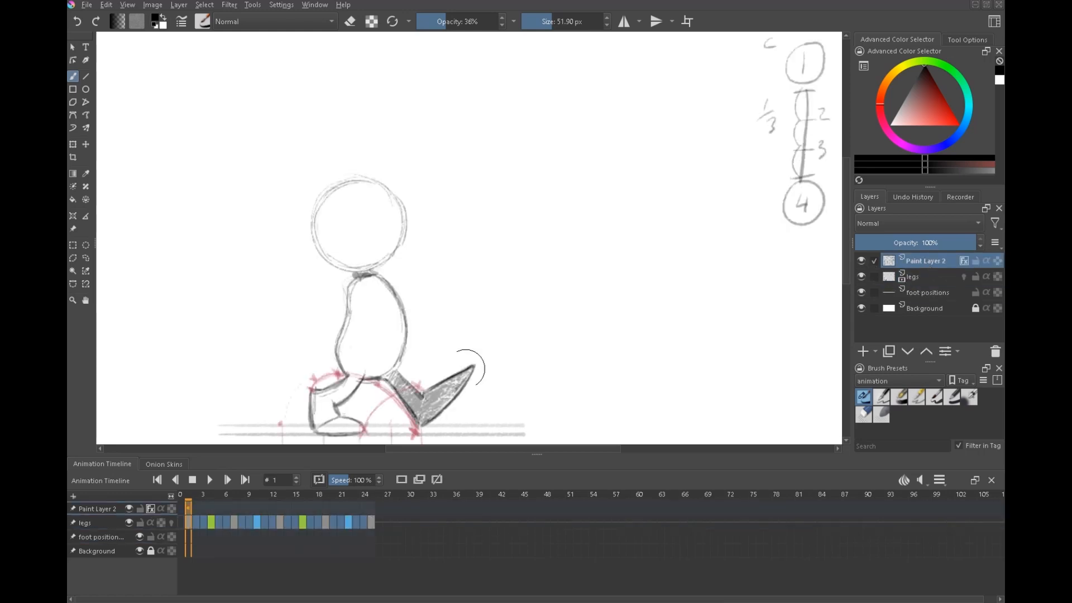
double_click(910, 261)
type("notes")
key("Return")
Add a new paint layer directly above the legs layer and name it "arms"
left_click(923, 275)
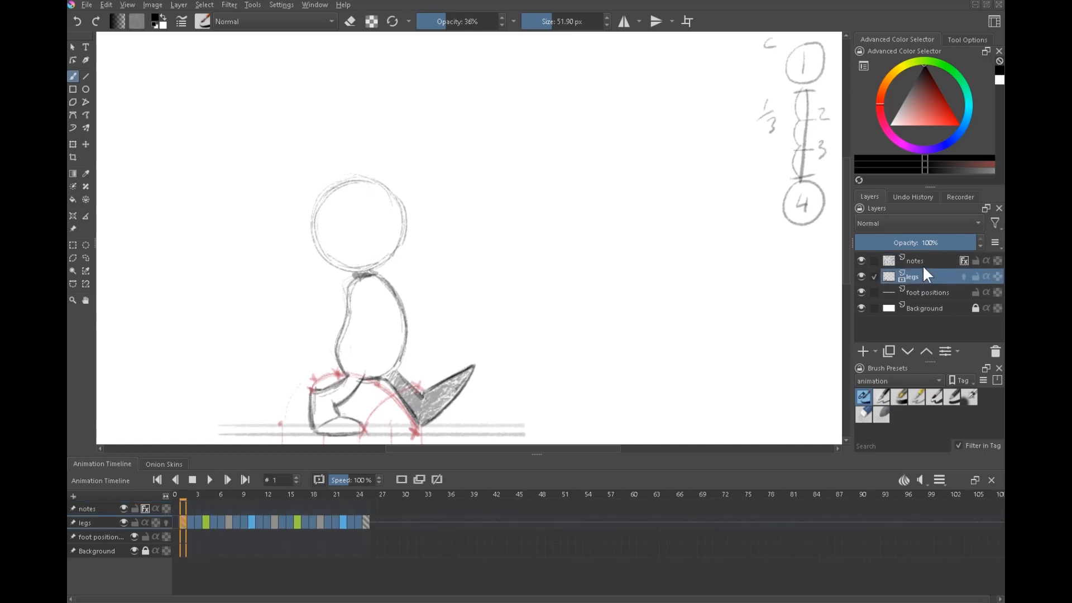
left_click(865, 350)
double_click(915, 275)
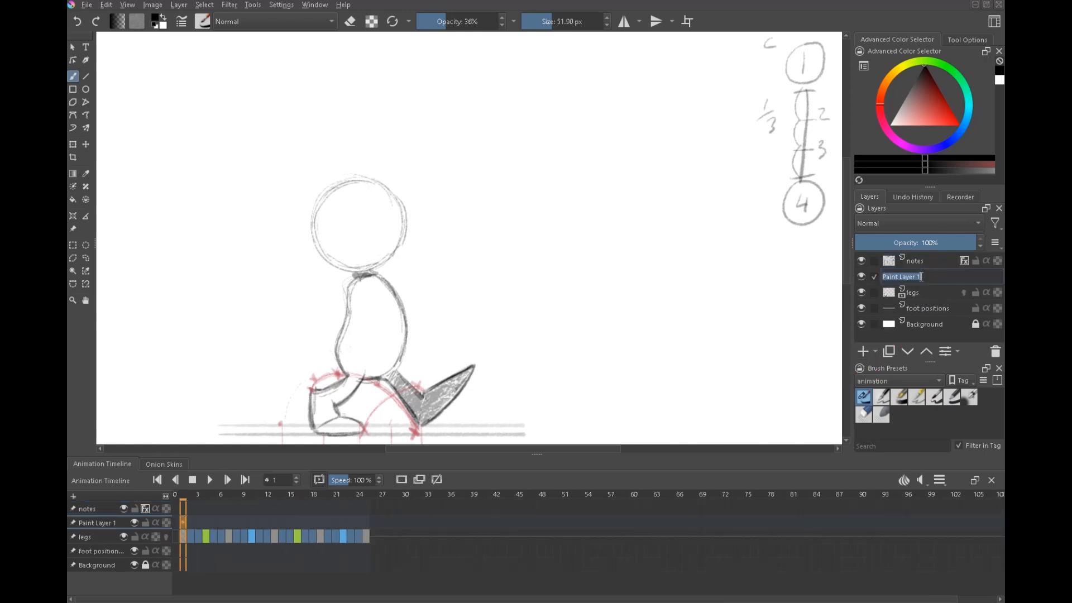
type("arms")
key("Return")
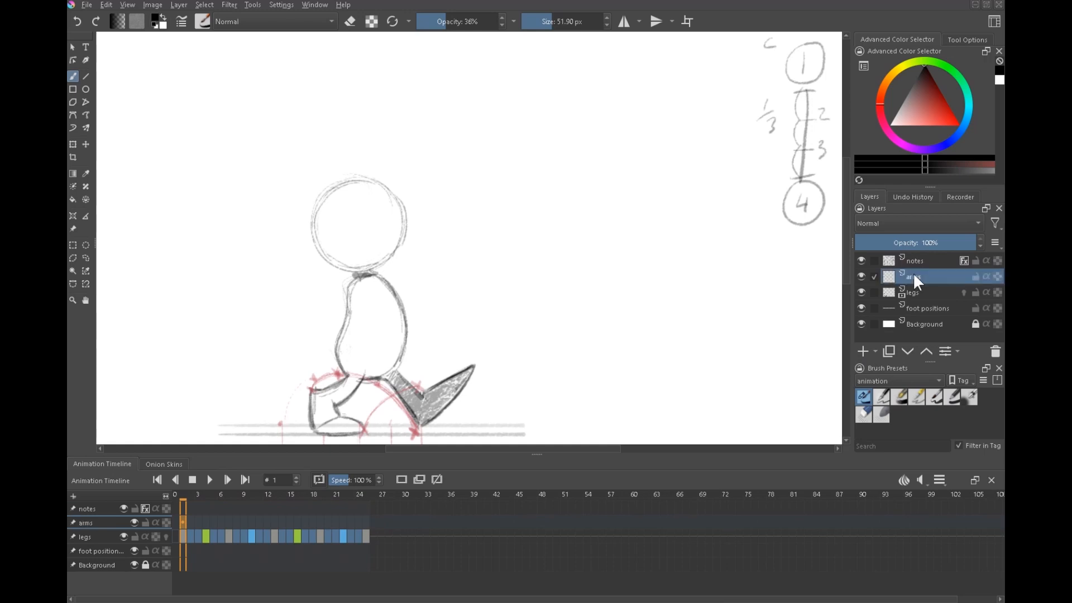
Give the legs layer a Color Overlay layer style with Normal blend mode and the Lineart Blue color
left_click(890, 294)
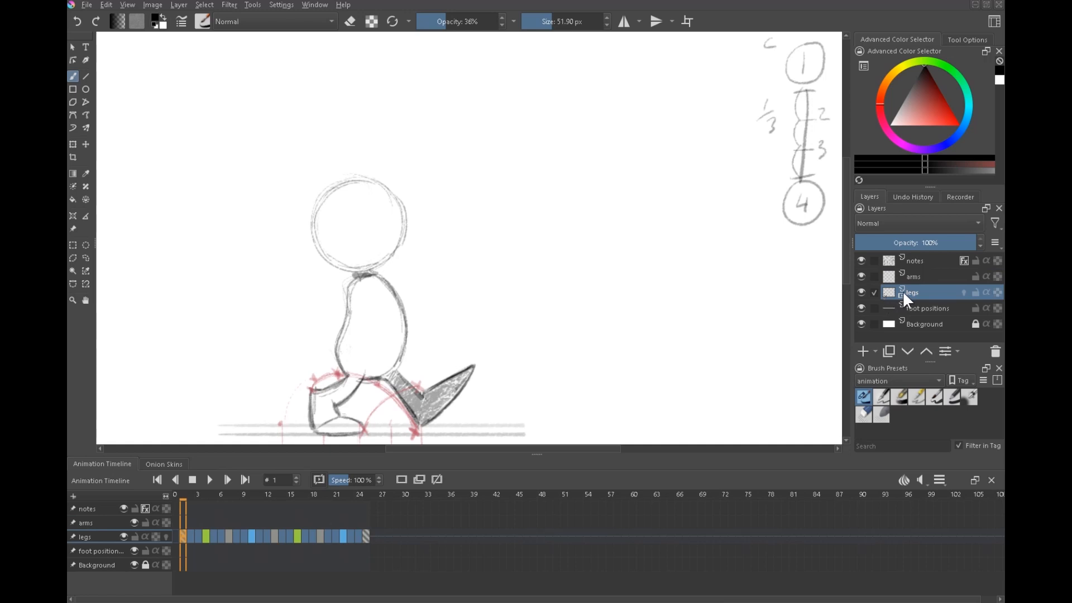
right_click(903, 291)
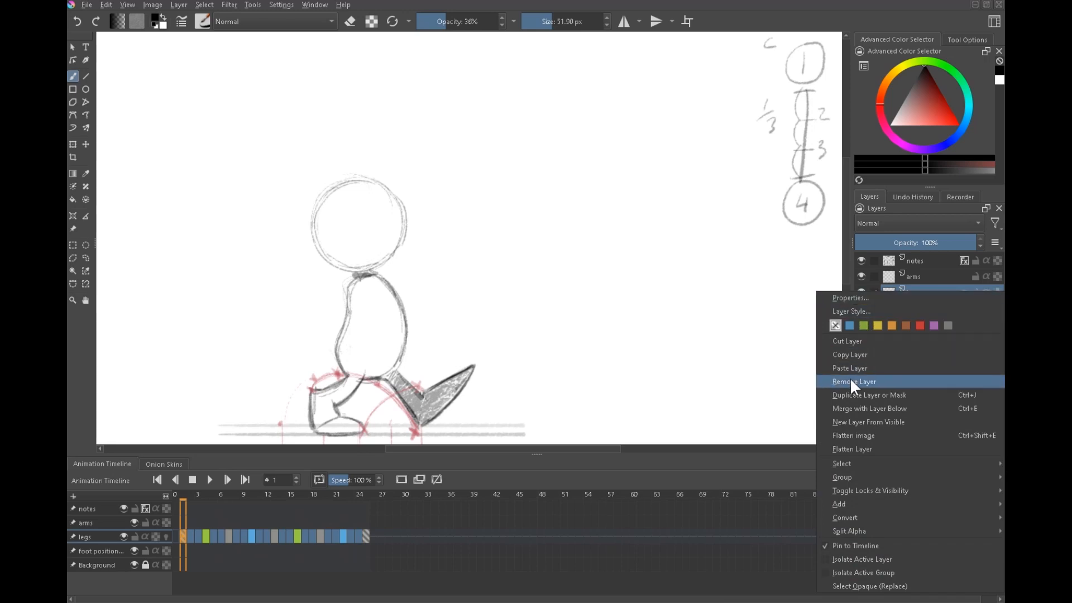
left_click(854, 311)
left_click(300, 200)
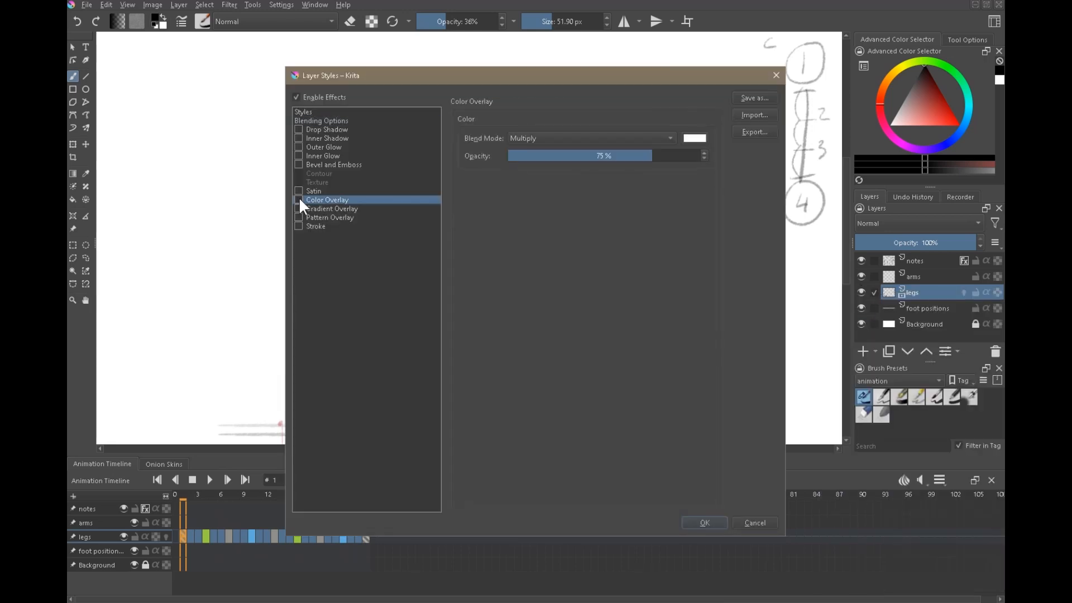
left_click(545, 140)
left_click(538, 383)
left_click(699, 137)
left_click(590, 181)
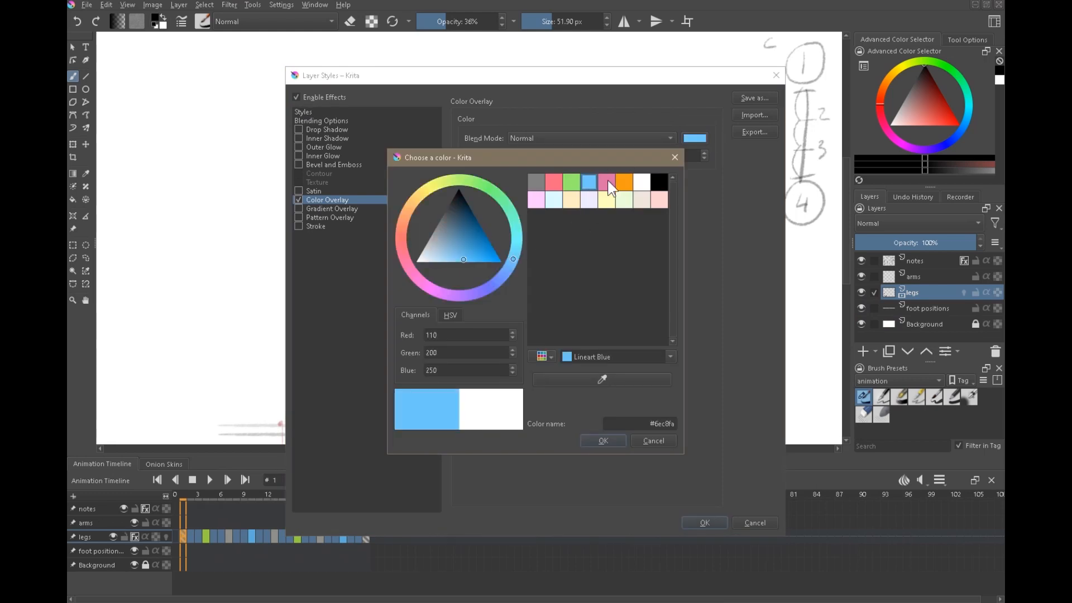
left_click(606, 440)
left_click(705, 523)
Play the walk animation to check the legs layer's color overlay, and stop it
left_click(199, 537)
left_click(210, 480)
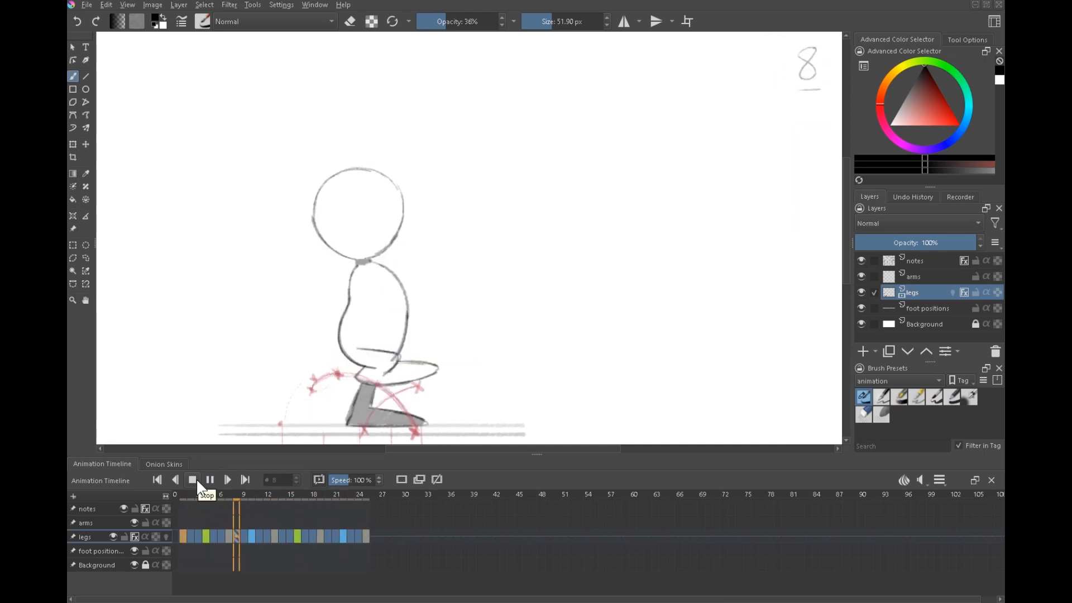
left_click(193, 480)
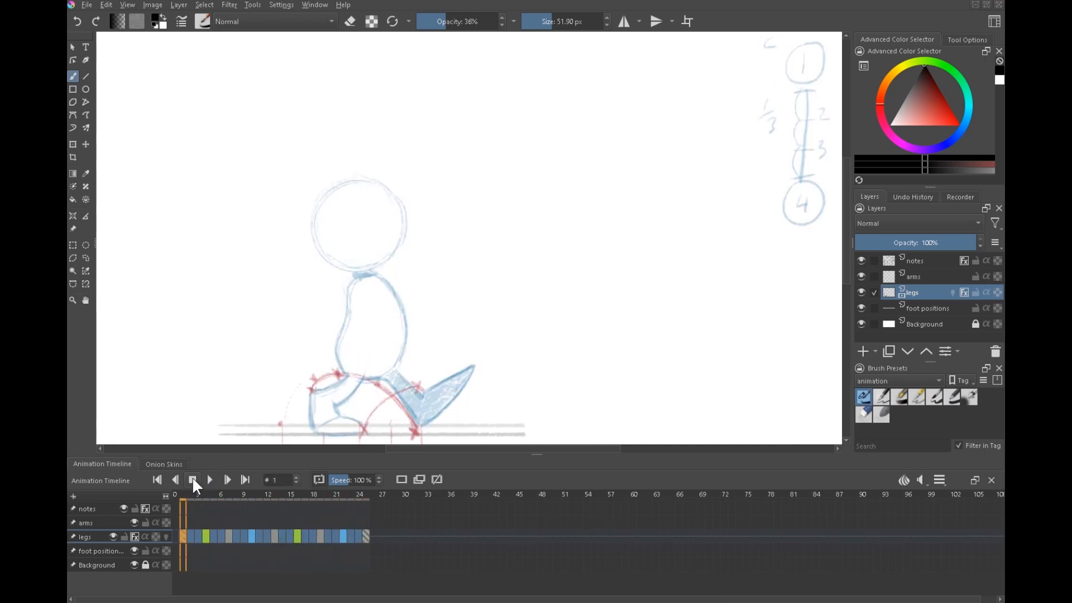
Switch the legs layer's style off and on again, and replay the animation to check the blue overlay
left_click(964, 292)
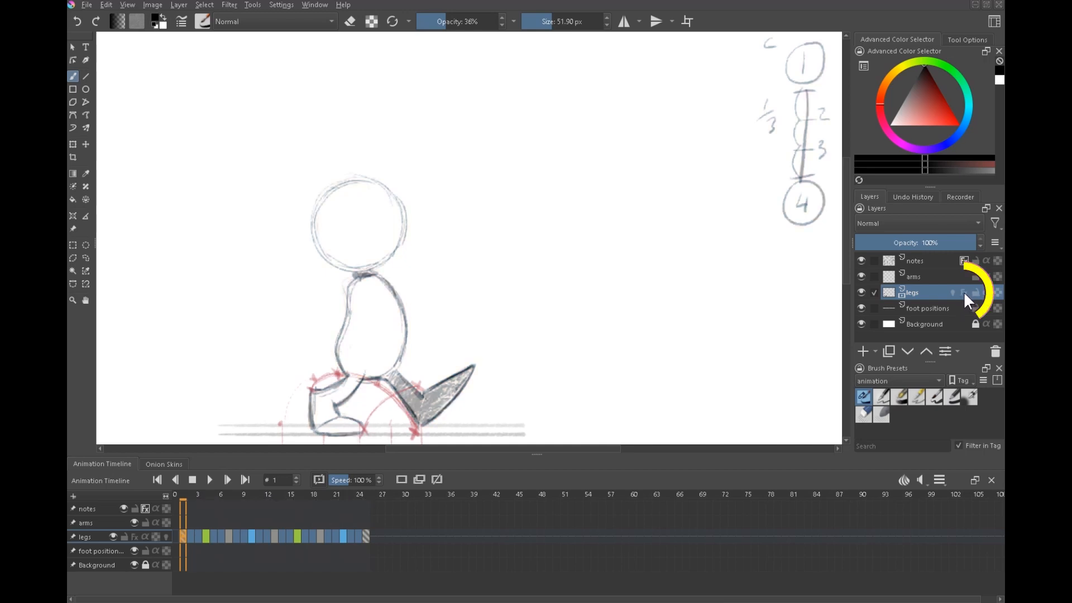
left_click(964, 292)
left_click(209, 479)
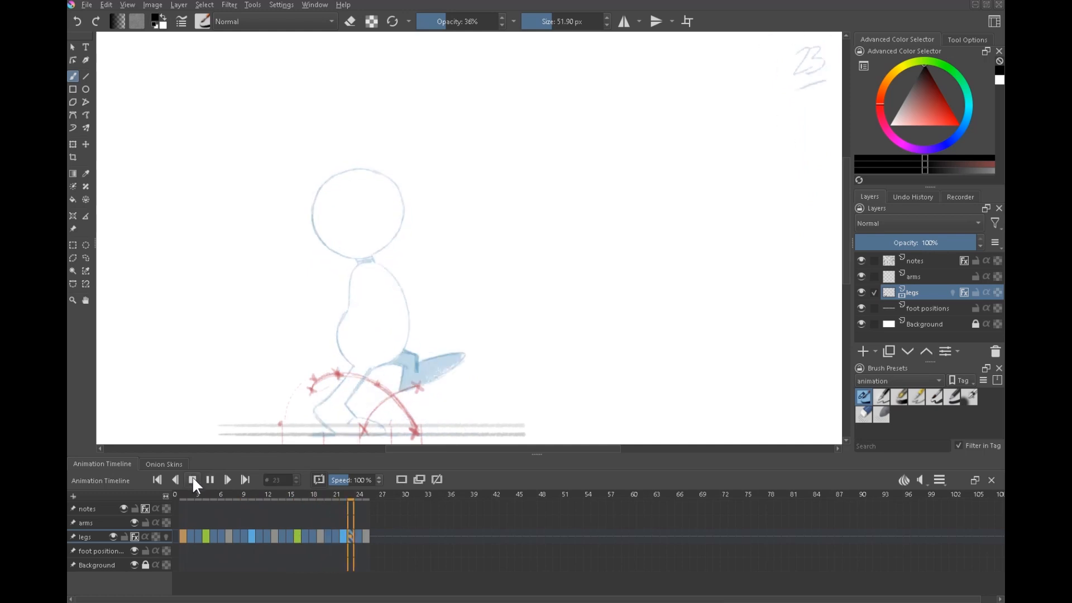
left_click(192, 480)
left_click(965, 292)
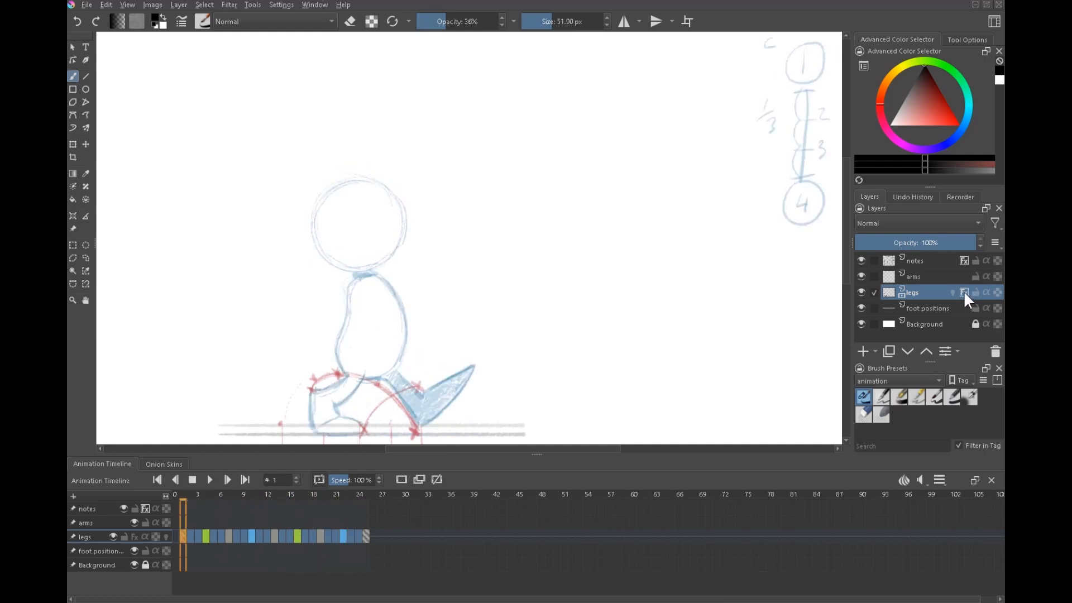
Create a blank keyframe at frame 1 of the arms layer and scrub along its timeline row
left_click(921, 276)
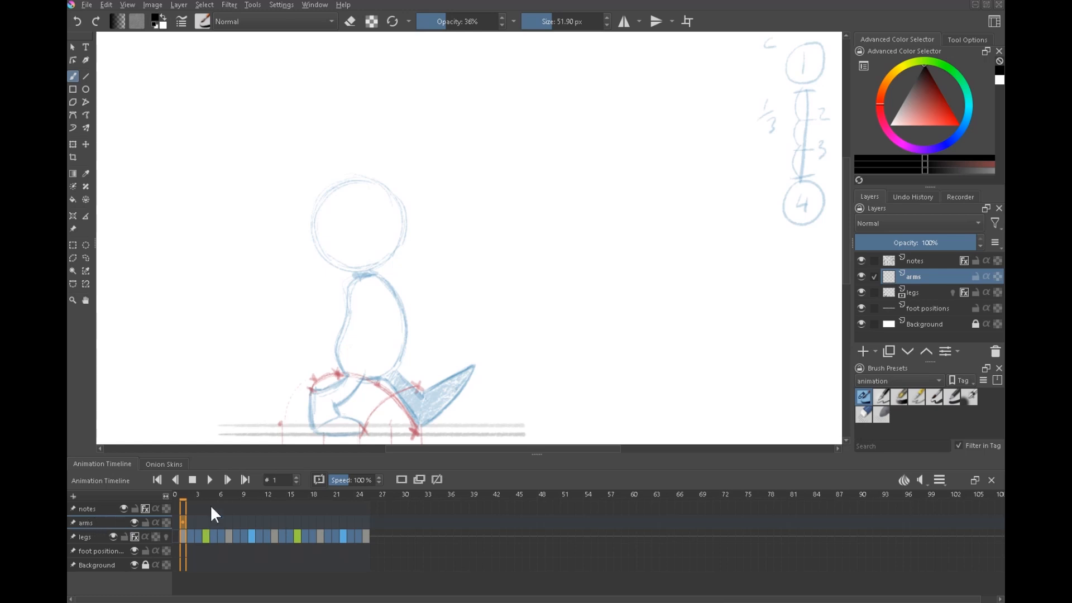
left_click(940, 480)
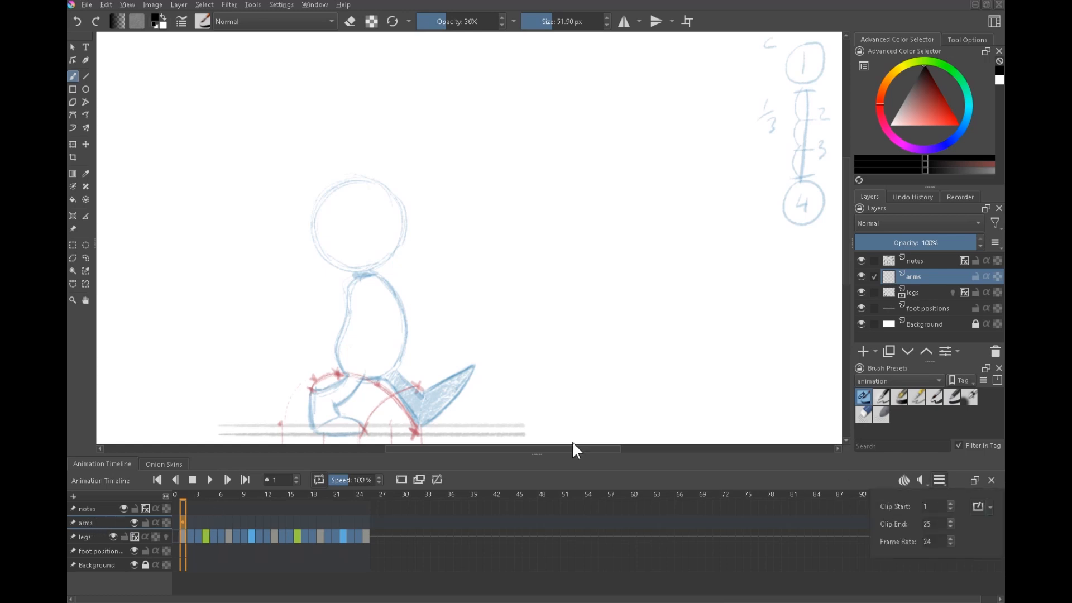
left_click(404, 467)
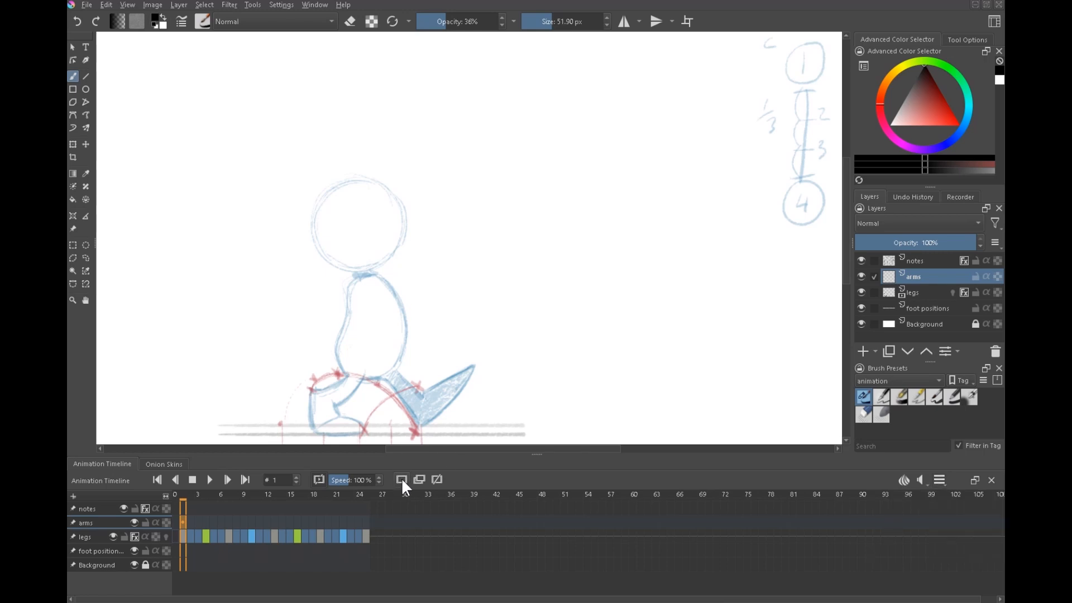
left_click(401, 479)
left_click_drag(190, 519, 336, 519)
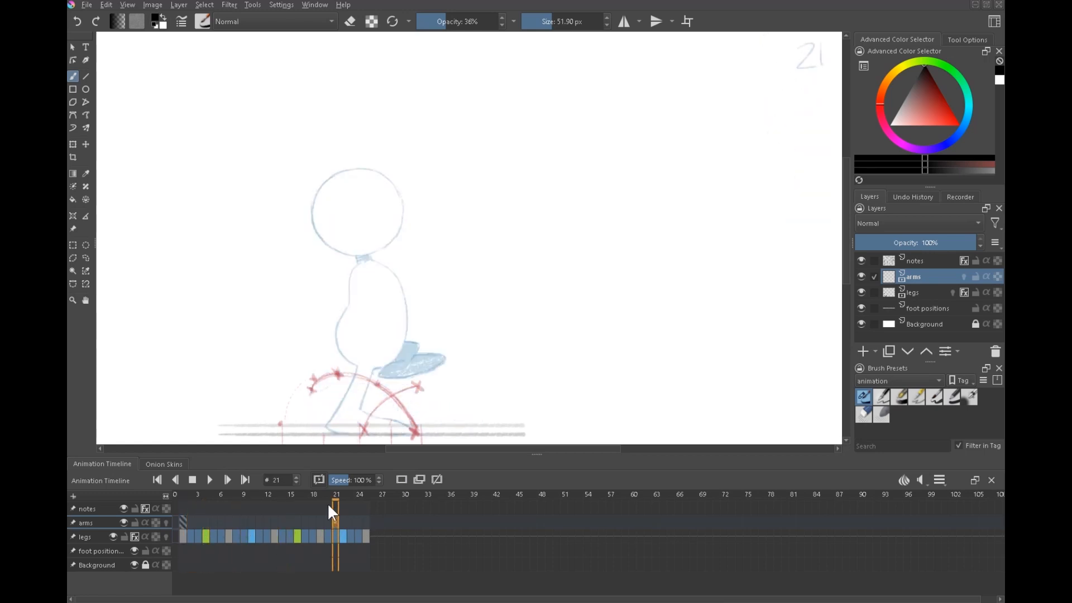
Compare the legs at frames 1 and 25, clone the arms keyframe from frame 1 to frame 25, and return to frame 1
left_click(182, 520)
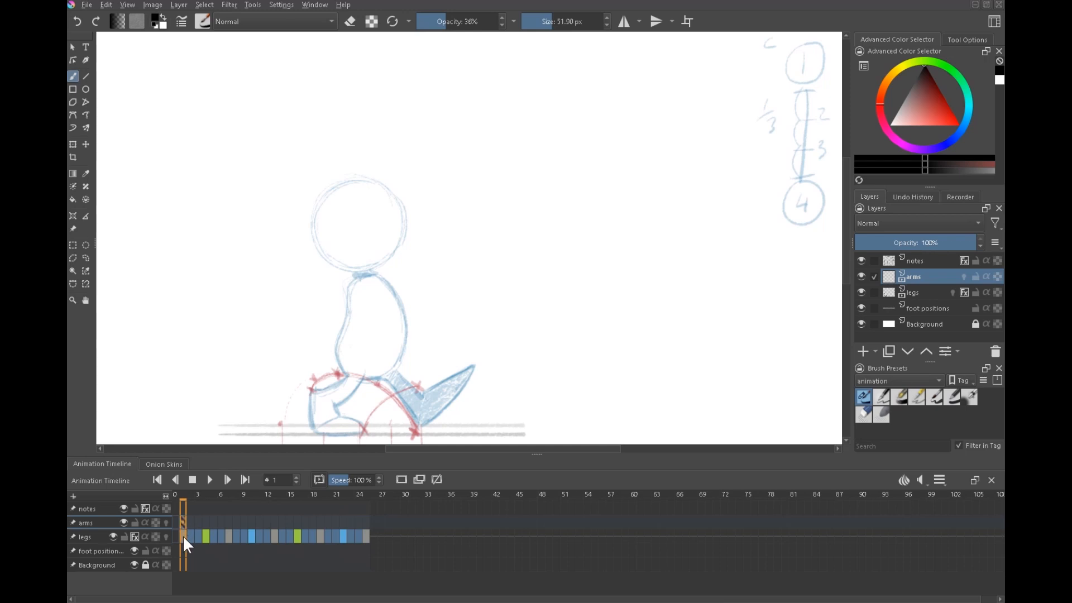
left_click(368, 536)
left_click(183, 535)
left_click(366, 536)
left_click(182, 520)
left_click_drag(183, 519, 367, 522)
left_click(183, 523)
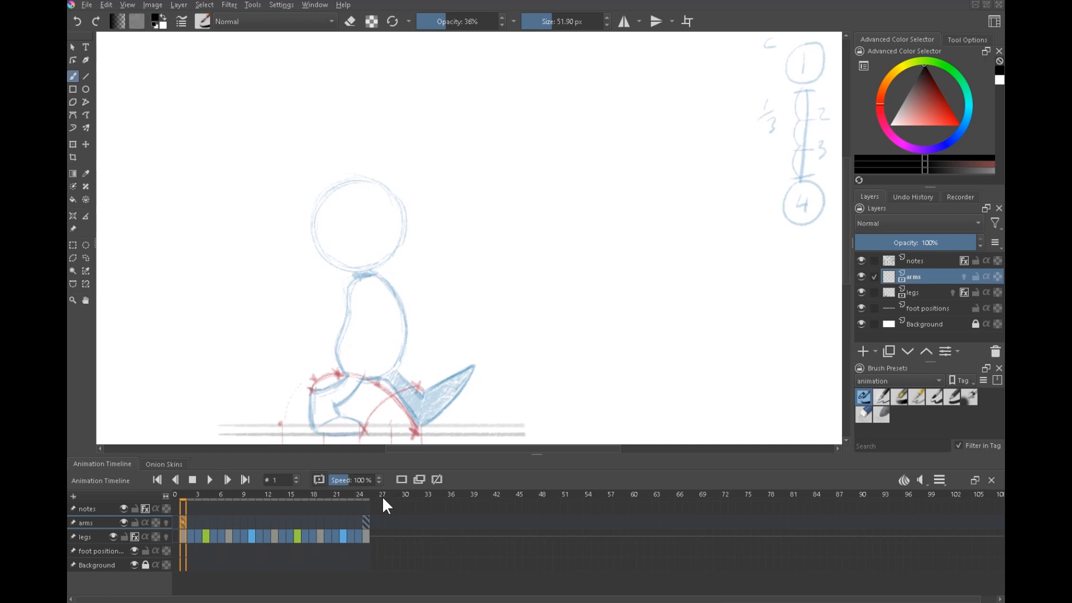
left_click(203, 525)
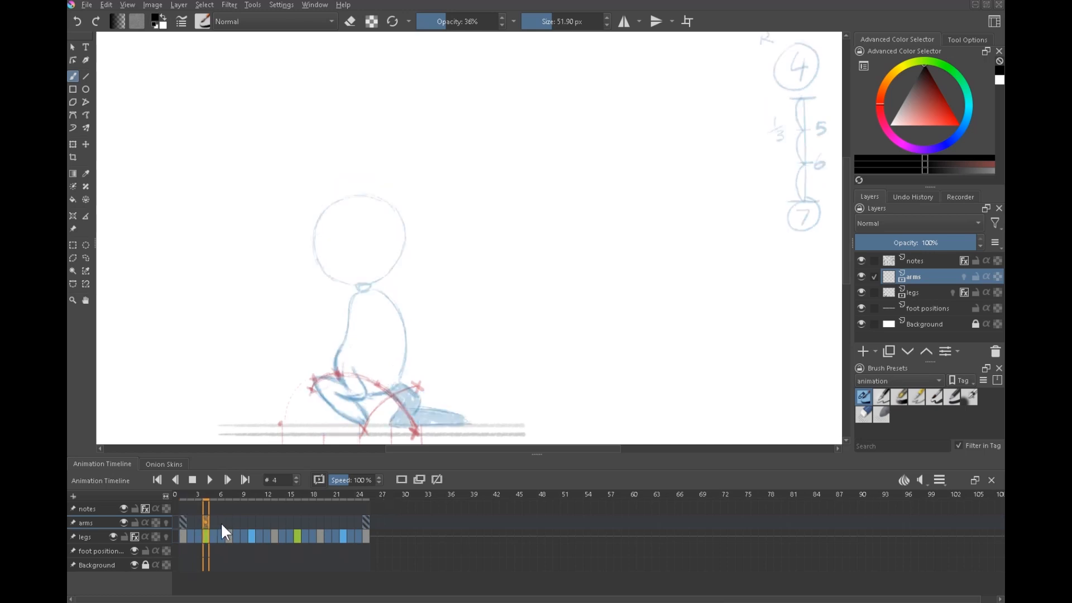
left_click(186, 523)
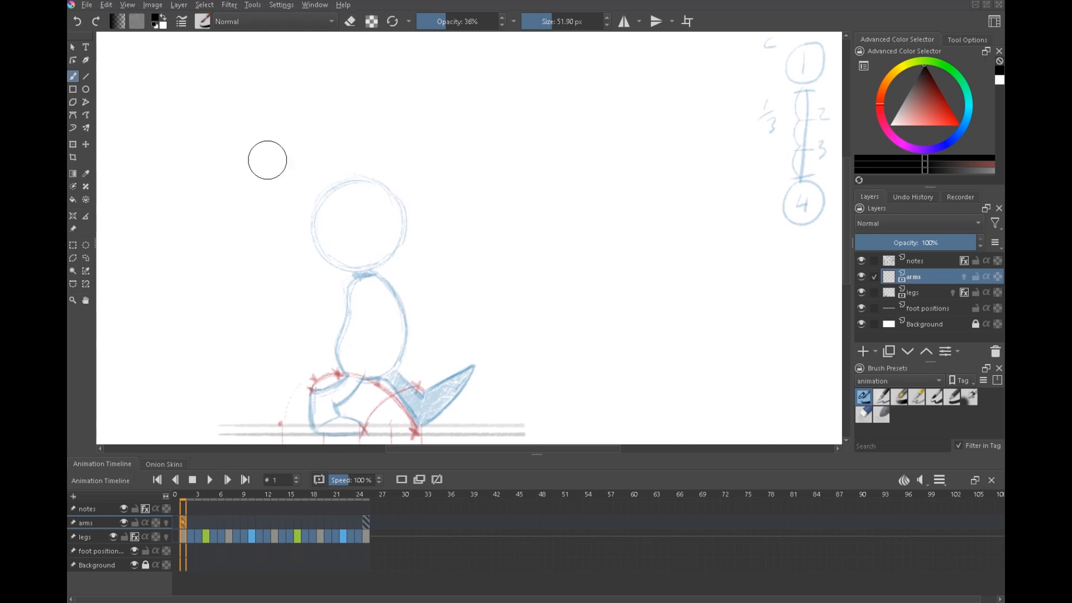
left_click(280, 4)
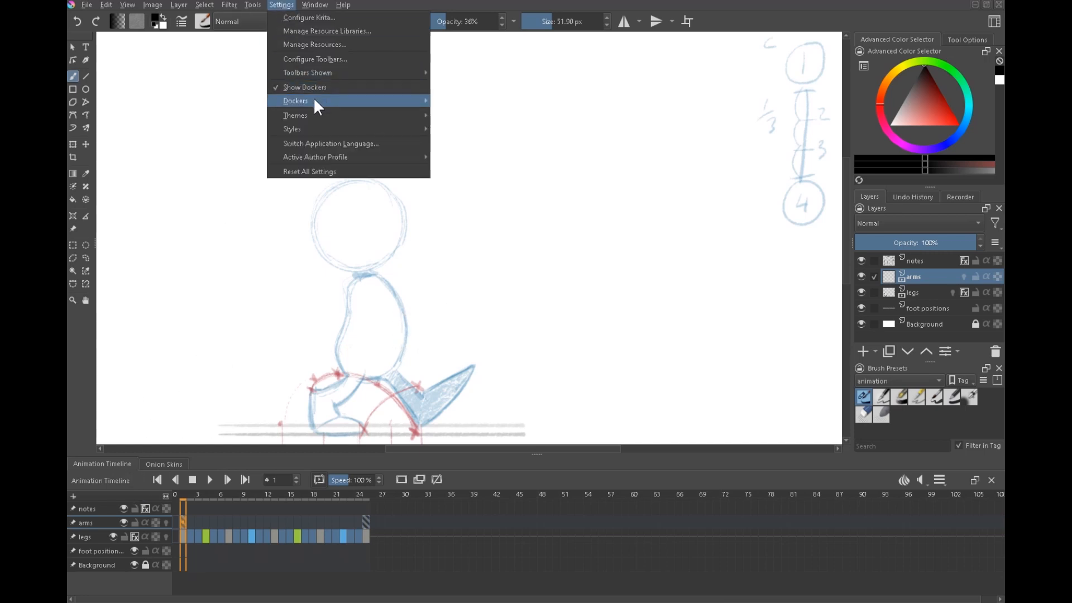
mouse_move(328, 102)
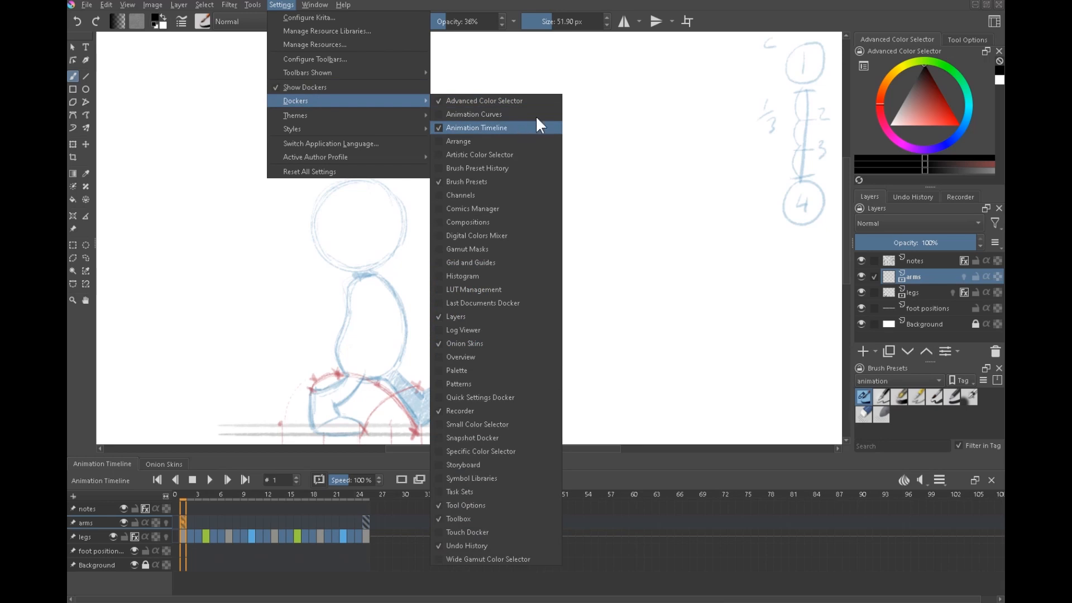
left_click(736, 22)
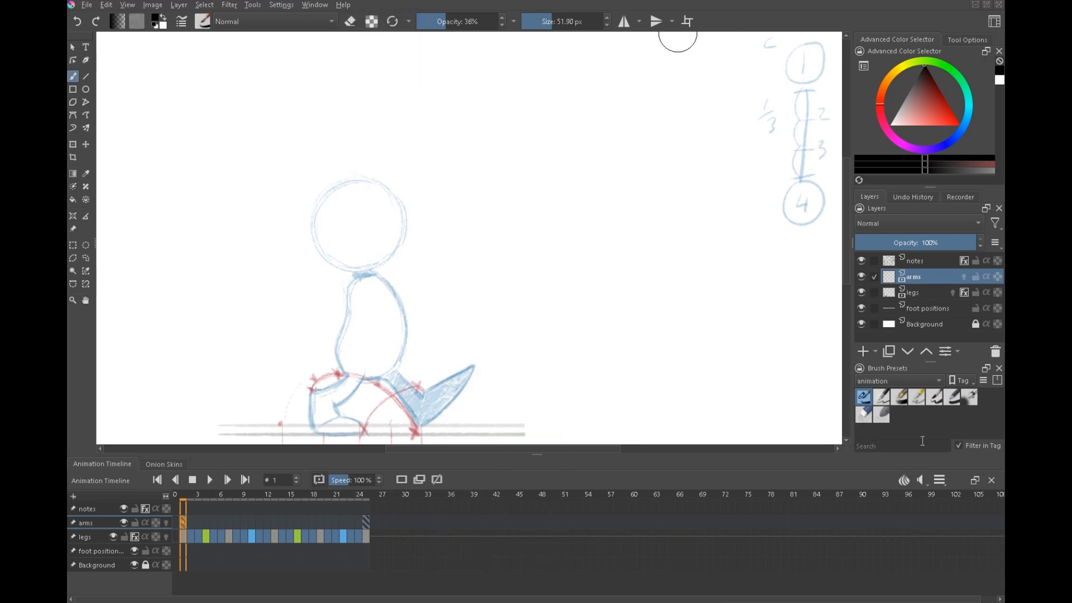
Sketch the arm on the arms layer at frame 1, bent at the elbow with the forearm and a rough fist reaching forward
left_click_drag(359, 363, 443, 200)
left_click_drag(499, 271, 467, 304)
left_click_drag(561, 287, 534, 265)
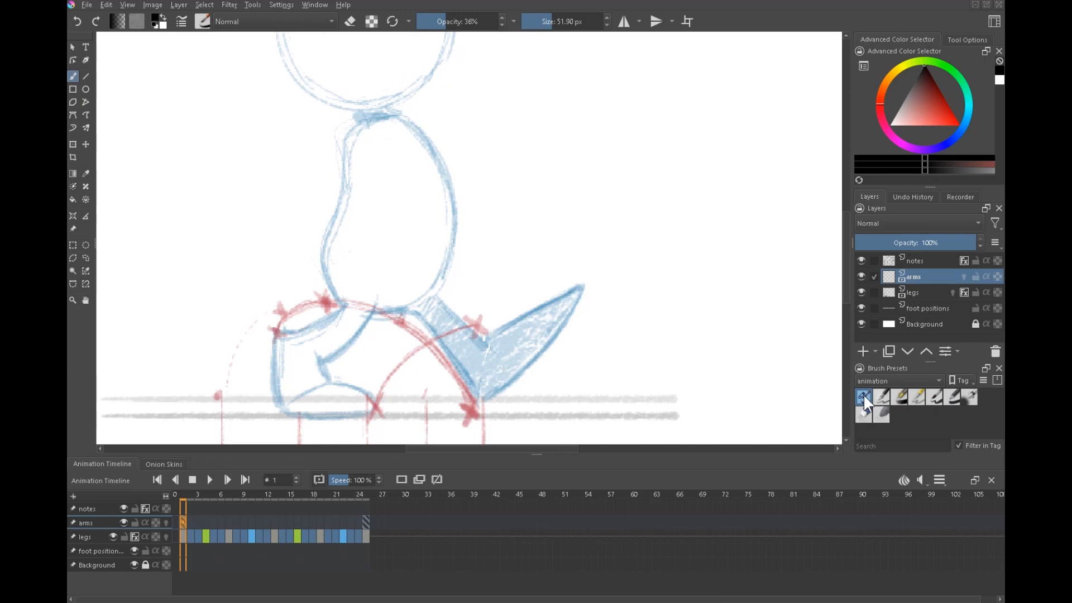
left_click_drag(376, 168, 423, 229)
left_click_drag(393, 135, 437, 194)
left_click_drag(424, 235, 502, 231)
mouse_move(459, 204)
left_mouse_down()
mouse_move(505, 193)
mouse_move(522, 228)
left_mouse_up()
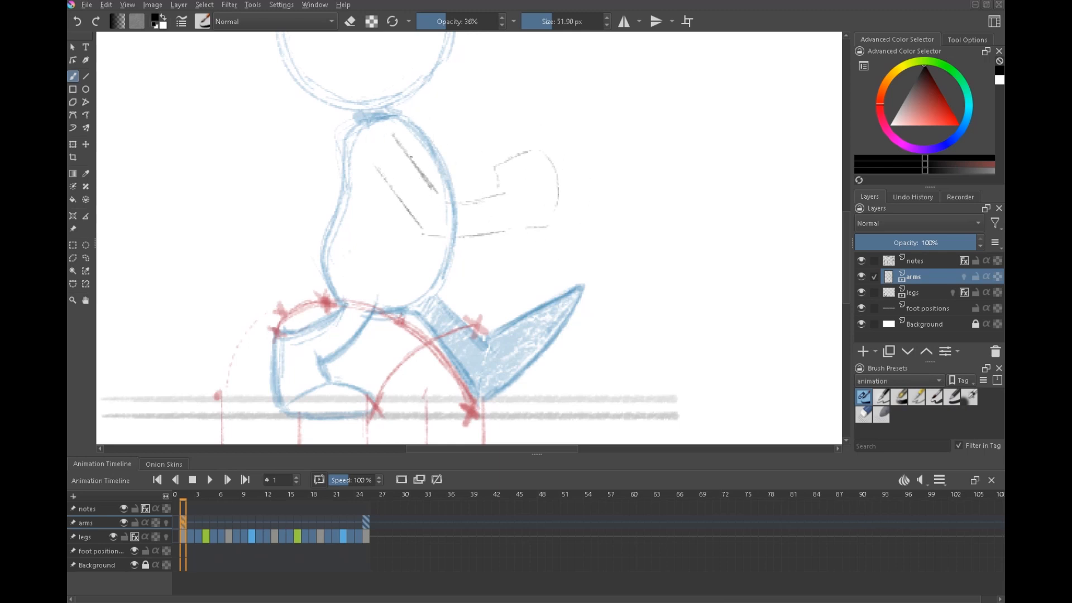
Reinforce the forearm lines and refine the fist with a darker outline, thumb and knuckle edges
left_click_drag(426, 235, 513, 228)
left_click_drag(437, 195, 513, 190)
mouse_move(513, 152)
left_mouse_down()
mouse_move(543, 150)
mouse_move(555, 174)
mouse_move(546, 224)
left_mouse_up()
left_click_drag(548, 156, 546, 222)
left_click_drag(493, 166, 500, 188)
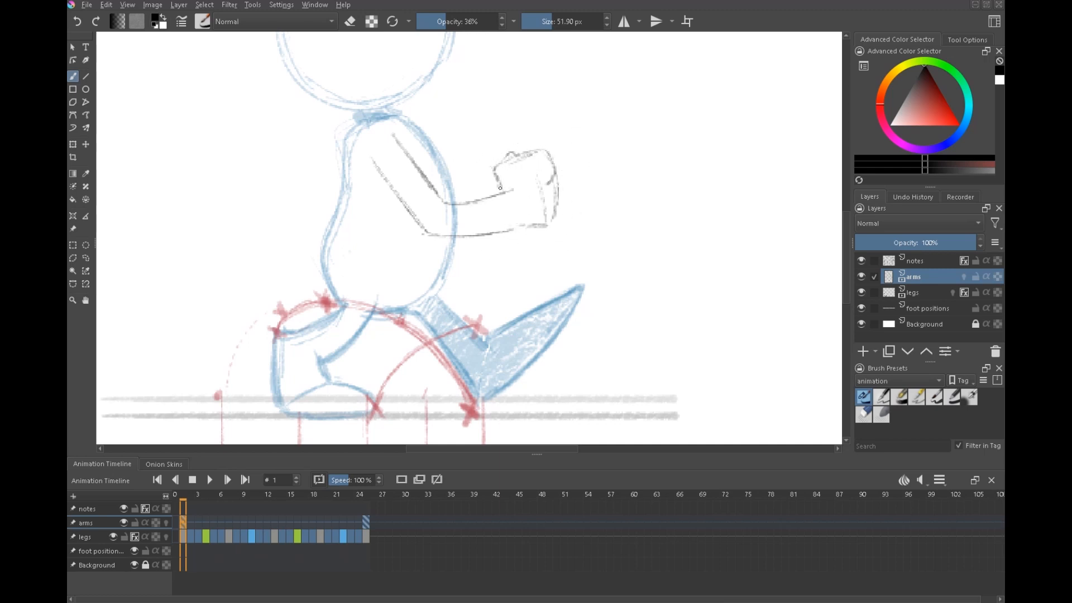
left_click_drag(511, 150, 543, 150)
left_click_drag(429, 232, 545, 225)
left_click_drag(555, 172, 548, 218)
mouse_move(553, 161)
left_mouse_down()
mouse_move(543, 149)
mouse_move(523, 157)
left_mouse_up()
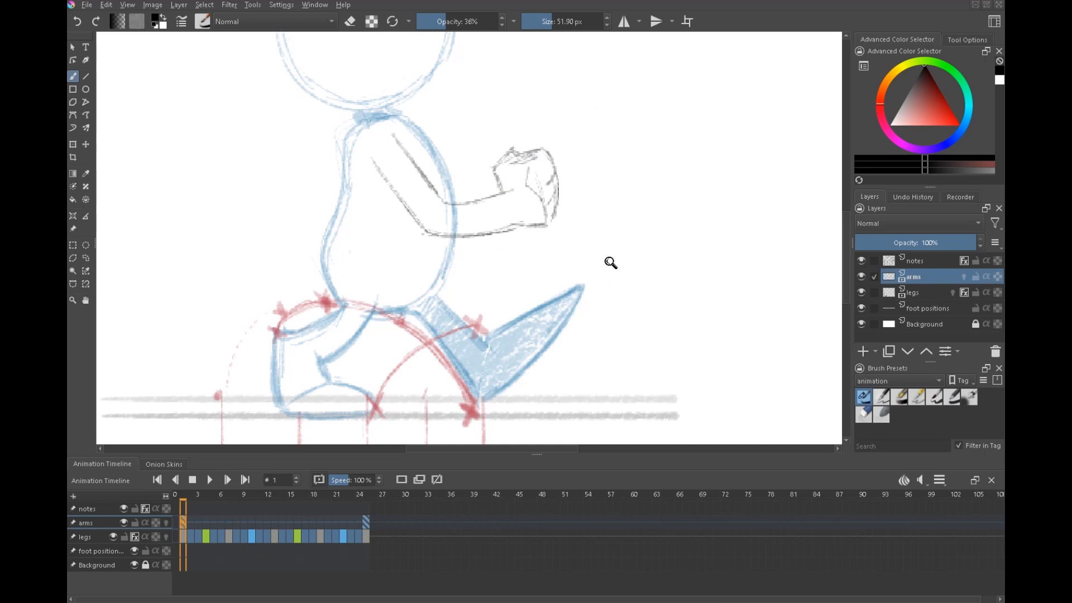
Hide the notes and foot positions layers so only the figure and arm sketch remain visible
left_click_drag(610, 261, 489, 325)
mouse_move(565, 253)
left_mouse_down()
mouse_move(631, 220)
mouse_move(592, 288)
mouse_move(575, 258)
left_mouse_up()
scroll(548, 246, "up", 4)
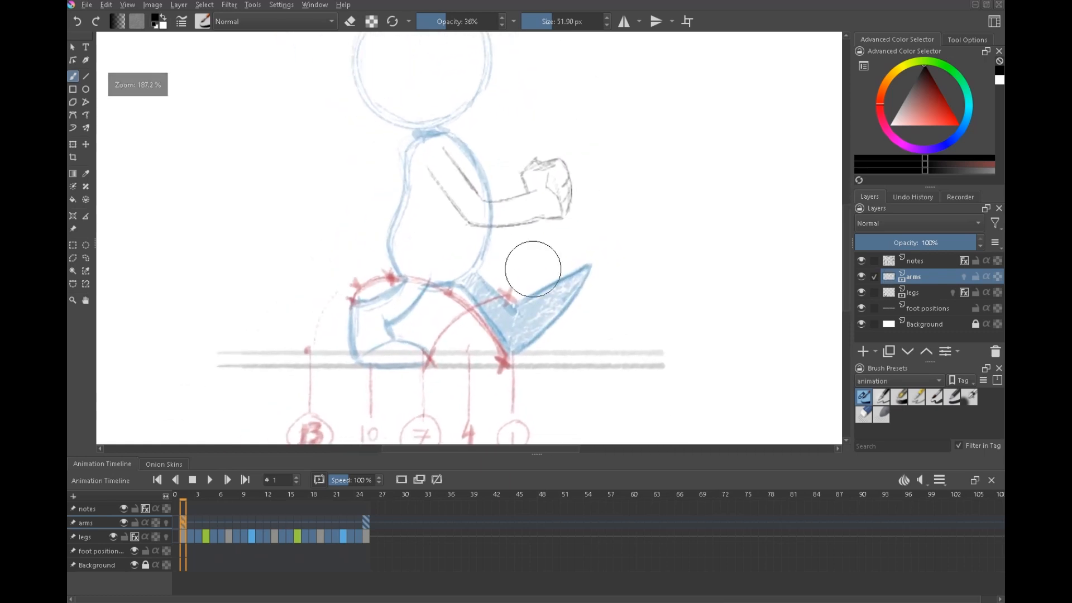
left_click(862, 261)
left_click(862, 308)
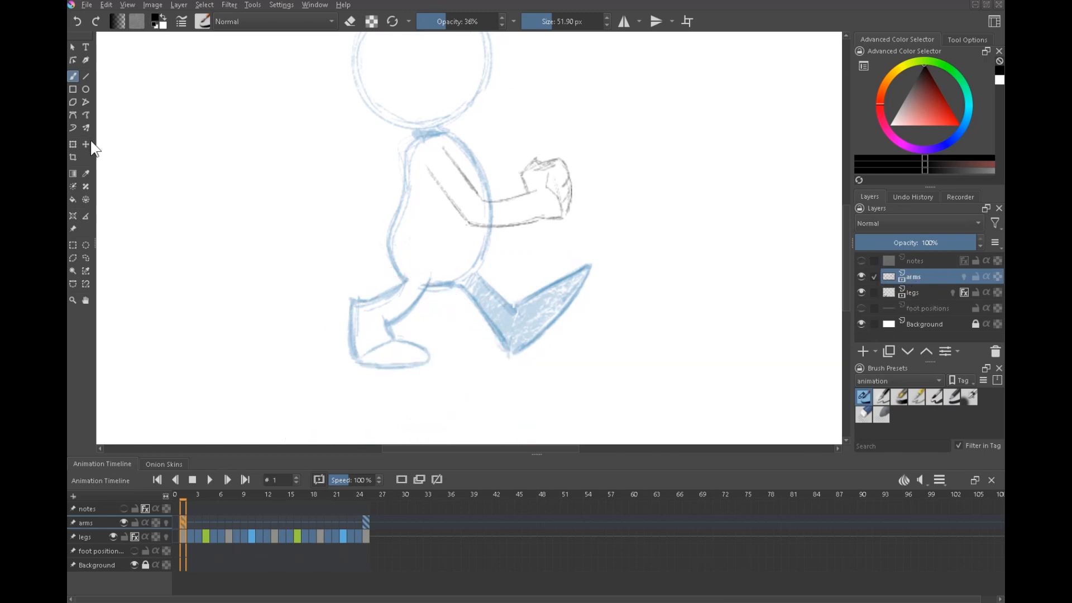
Reposition the frame 1 arm drawing so it overlaps the torso's front edge, and rotate it slightly counter-clockwise
mouse_move(511, 221)
left_mouse_down()
mouse_move(536, 233)
mouse_move(521, 228)
left_mouse_up()
left_click_drag(666, 283, 660, 318)
mouse_move(539, 277)
left_mouse_down()
mouse_move(548, 271)
mouse_move(523, 232)
mouse_move(549, 277)
left_mouse_up()
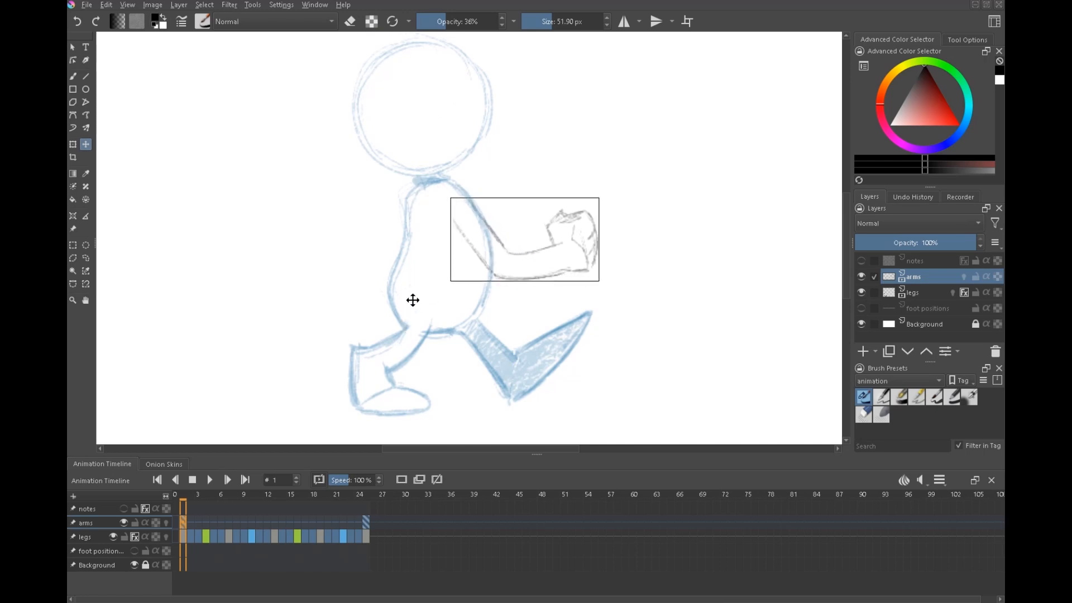
left_click_drag(535, 255, 487, 258)
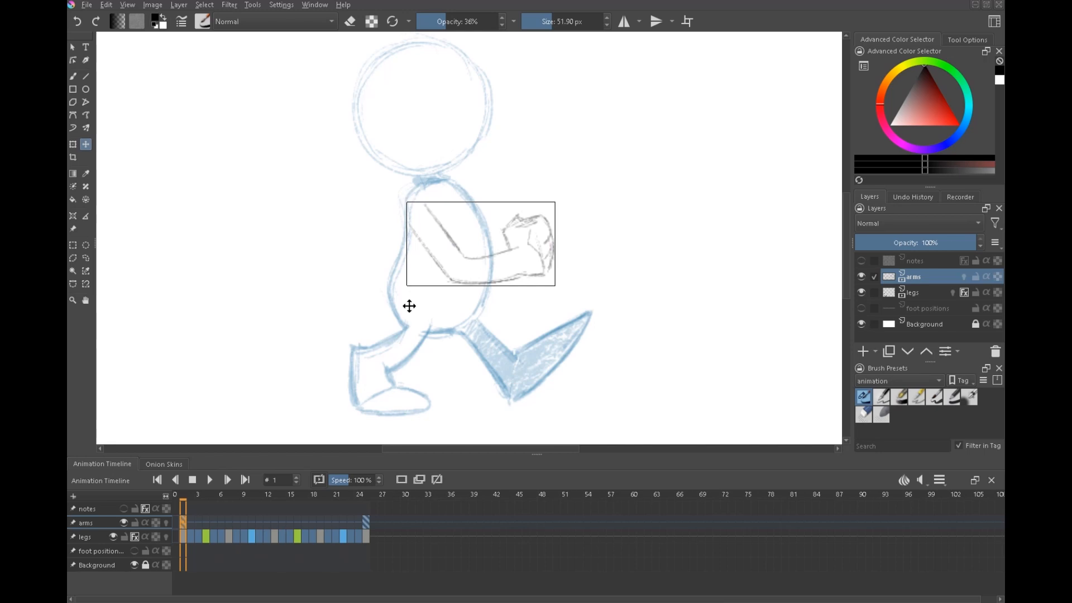
left_click_drag(495, 255, 532, 248)
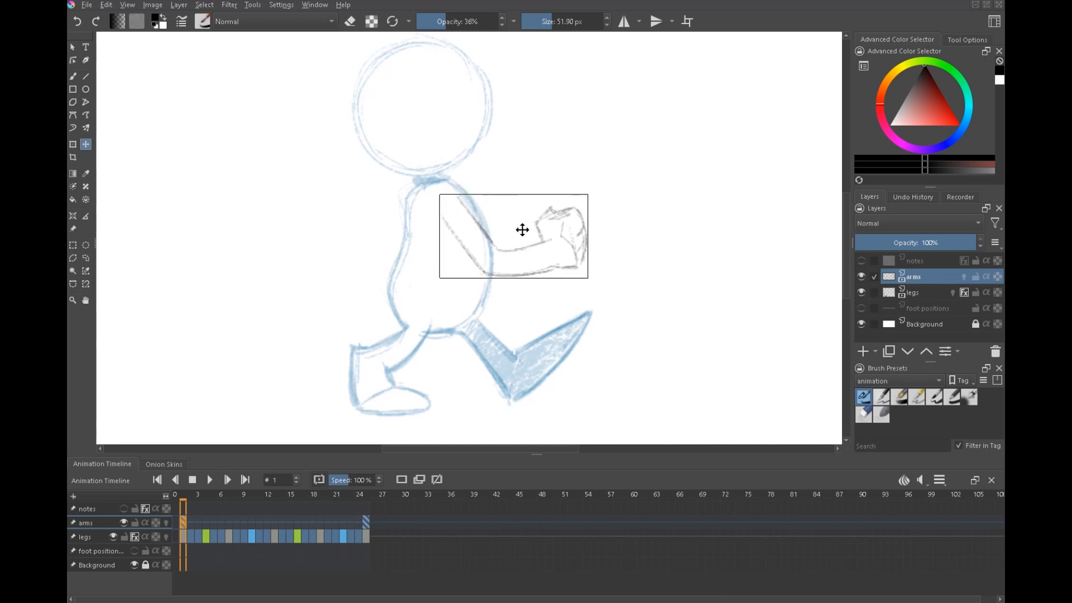
left_click_drag(540, 272, 606, 275)
key("ctrl+t")
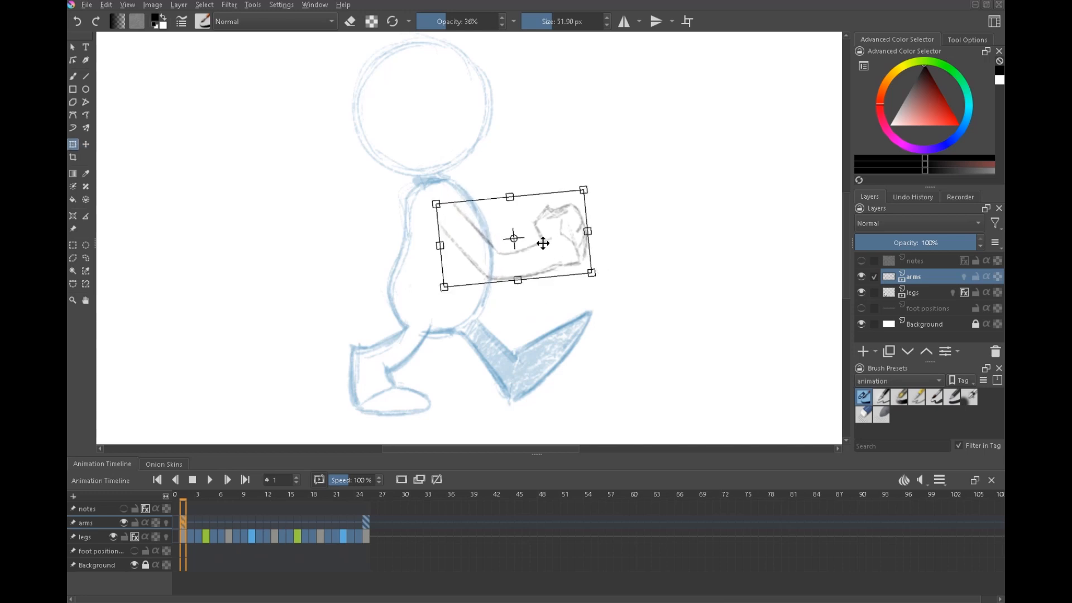
key("Return")
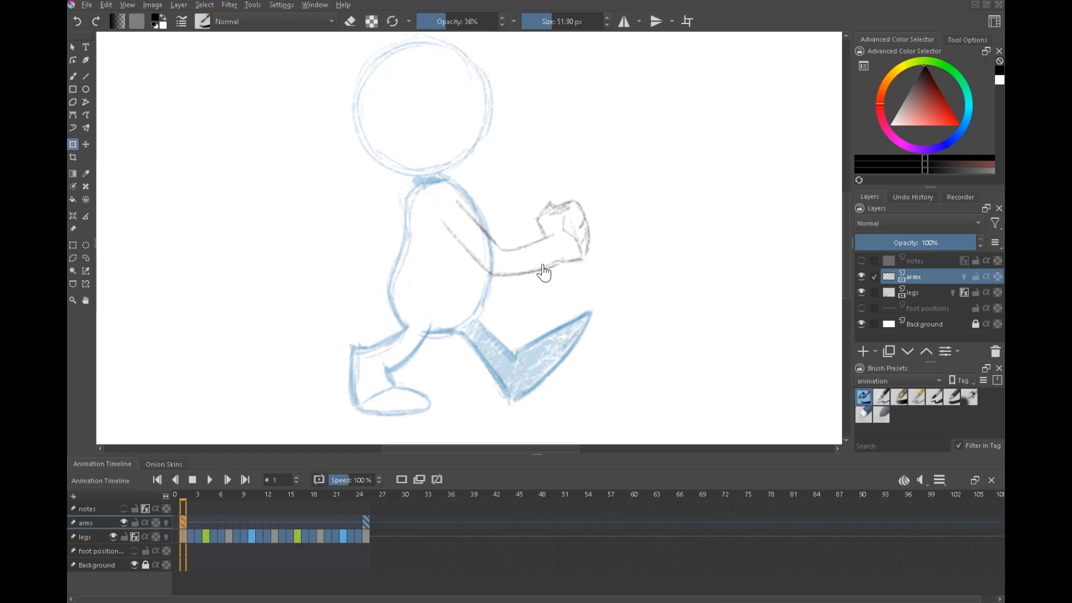
Darken the upper-arm lines from the shoulder to the elbow at frame 1
key("b")
scroll(553, 198, "up", 3)
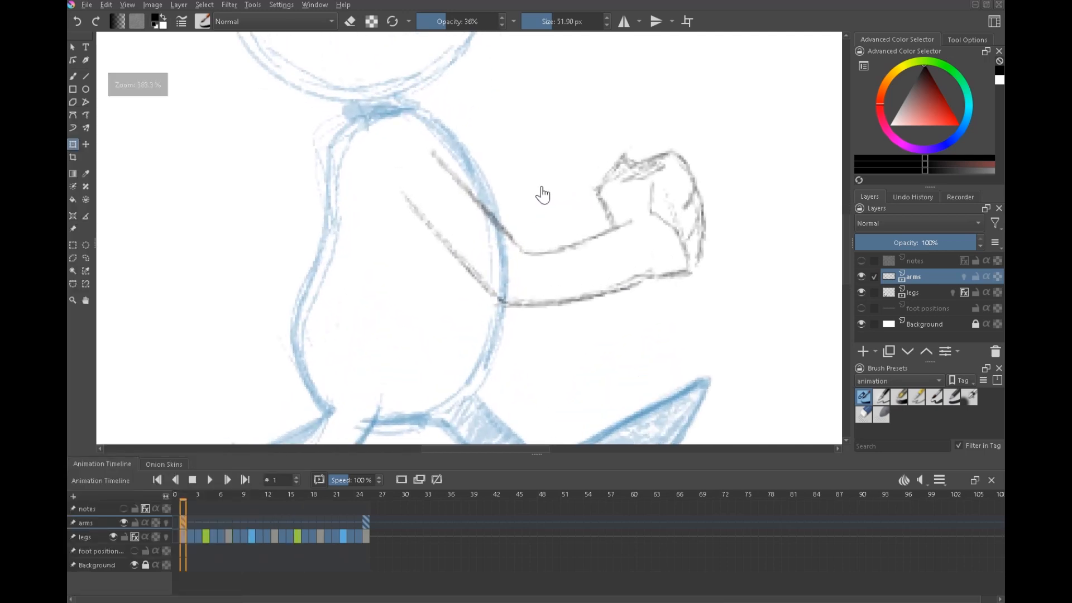
left_click_drag(418, 214, 457, 262)
left_click_drag(424, 218, 496, 293)
left_click_drag(439, 157, 531, 251)
scroll(531, 251, "down", 5)
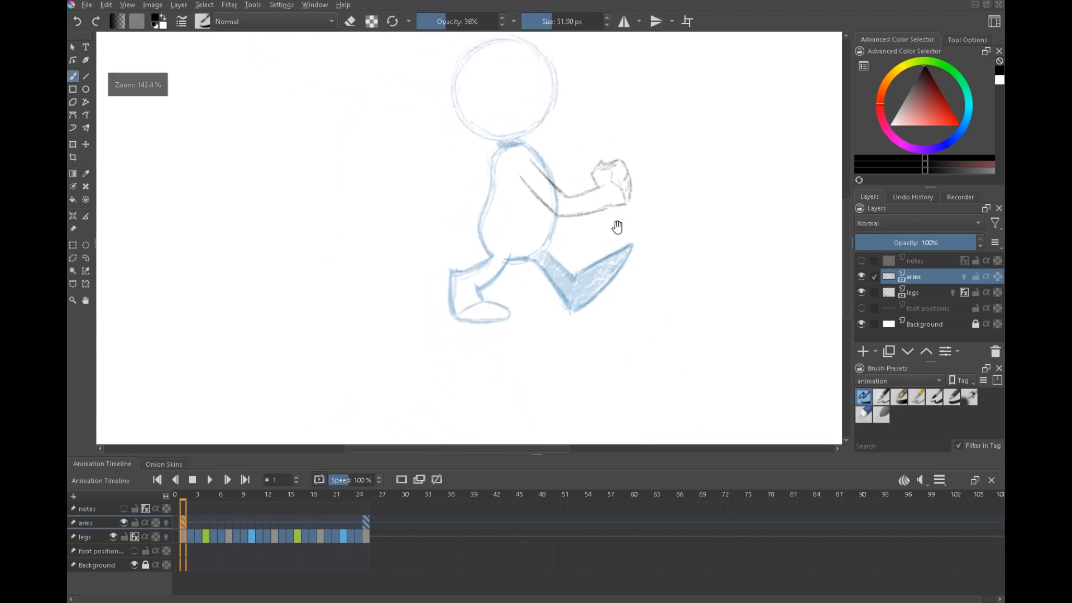
scroll(546, 275, "down", 3)
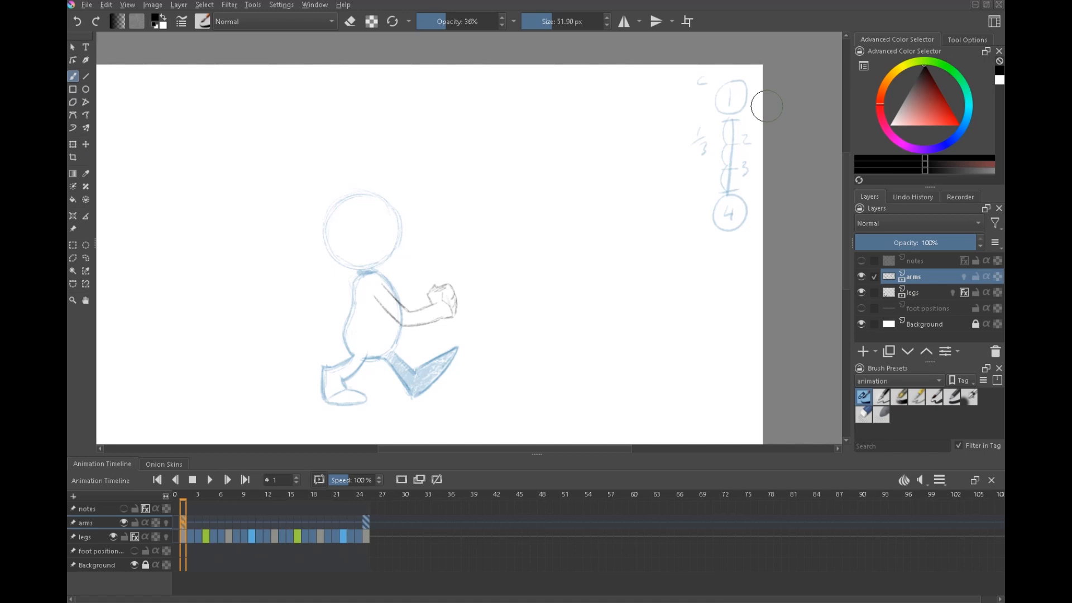
Trace the circled number 1 of the timing chart on the arms layer and compare the cloned keyframes at frames 1 and 25
left_click_drag(493, 327, 615, 282)
left_click_drag(502, 271, 572, 240)
key("1")
left_click_drag(734, 223, 572, 251)
left_click(368, 523)
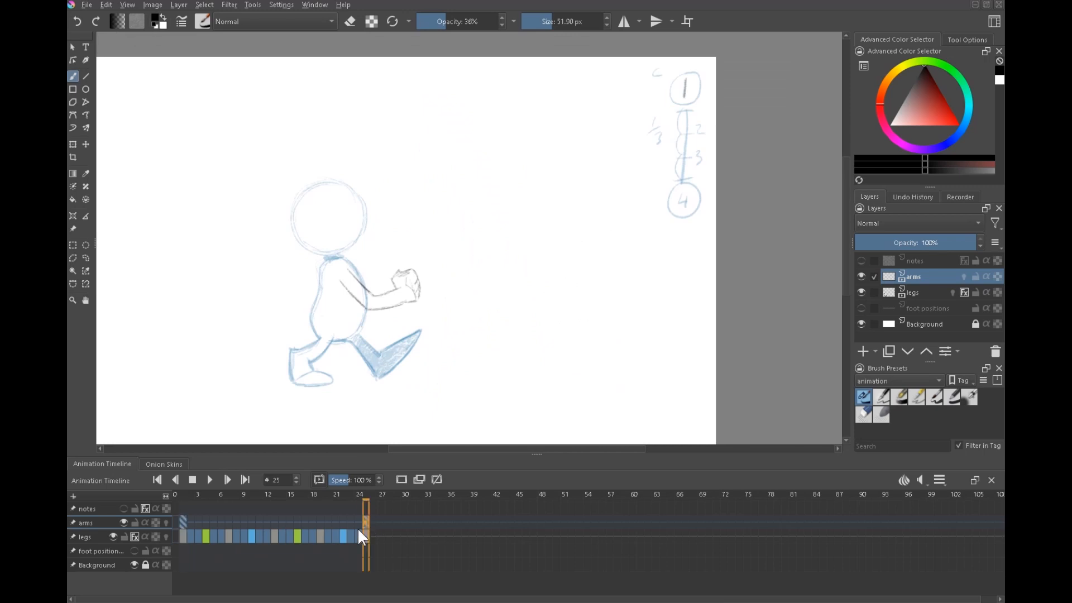
left_click(184, 523)
Sketch a pointed nose on the head at frame 1 and check the cloned keyframe at frame 25
mouse_move(366, 211)
left_mouse_down()
mouse_move(395, 213)
mouse_move(380, 228)
left_mouse_up()
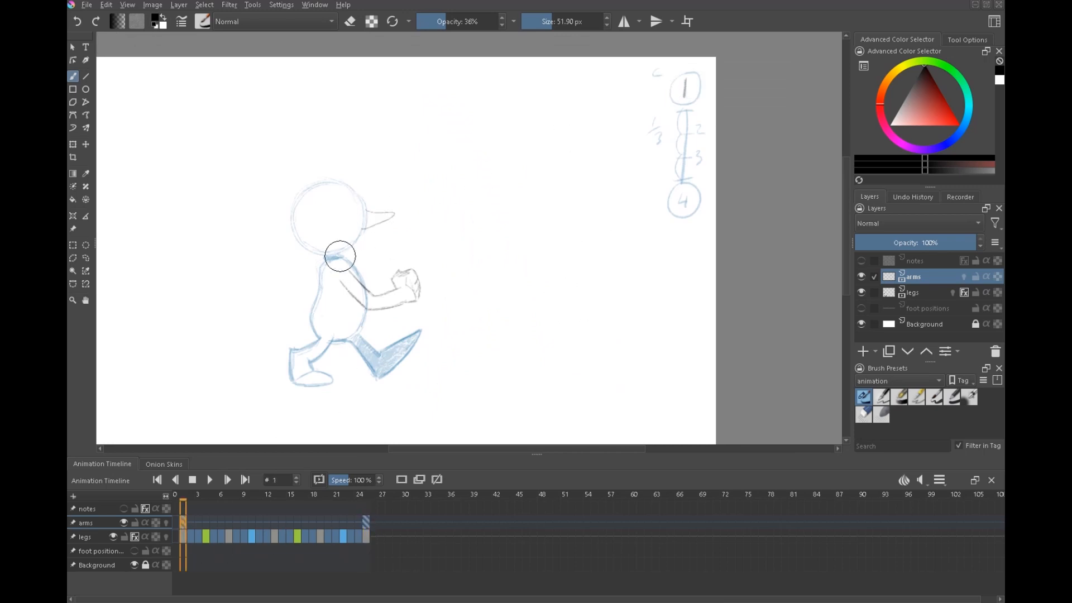
left_click(367, 523)
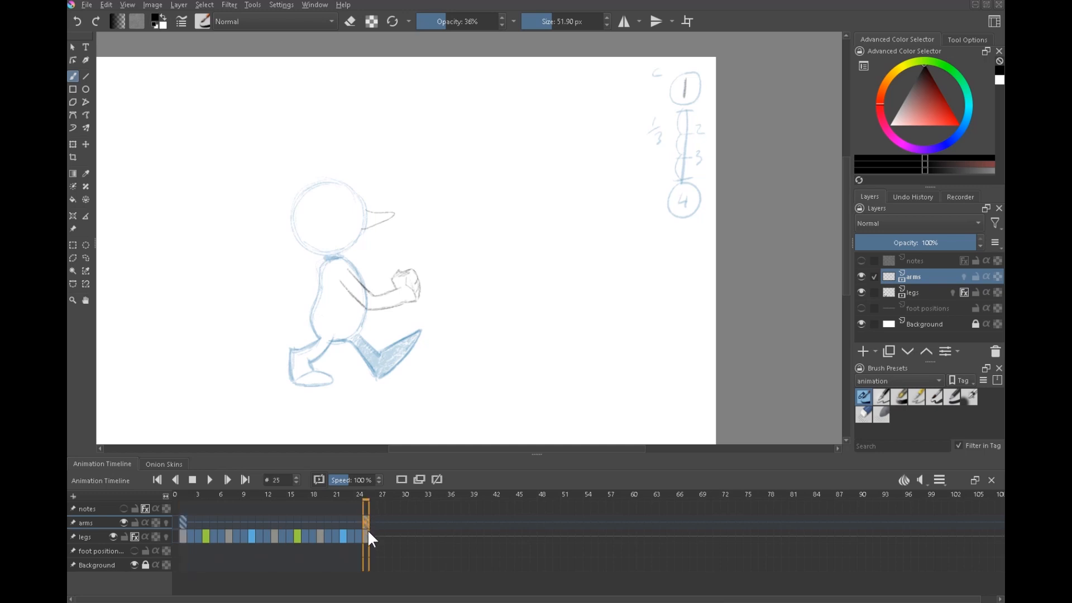
left_click(181, 526)
Start a new arms keyframe at frame 13 and rough in the arm swung behind the torso with a bent elbow and fist
left_click(274, 522)
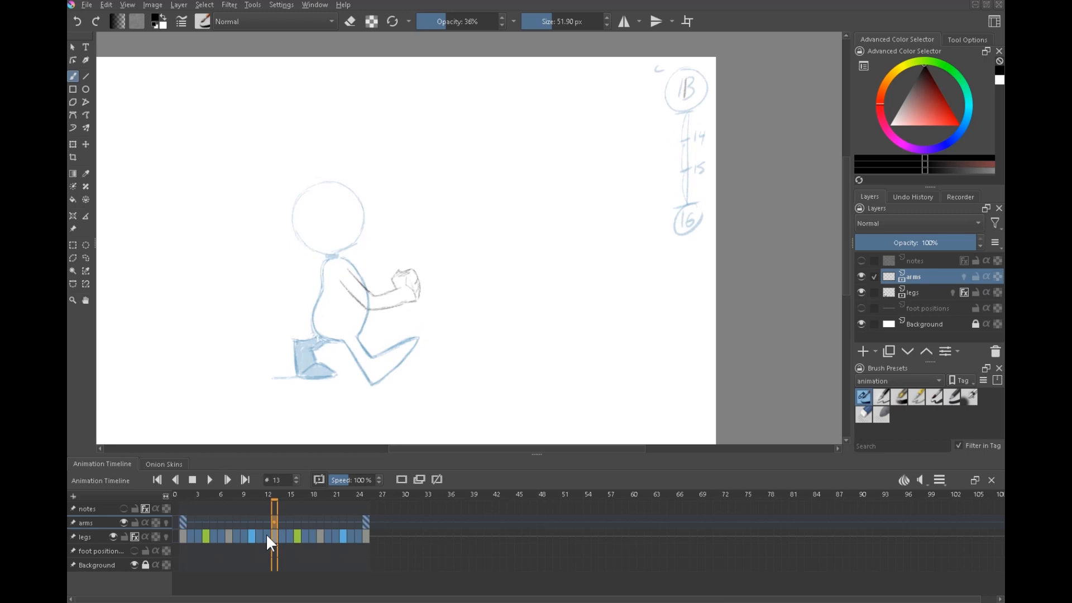
mouse_move(343, 259)
left_mouse_down()
mouse_move(446, 233)
mouse_move(429, 267)
mouse_move(431, 250)
left_mouse_up()
key("ctrl+z")
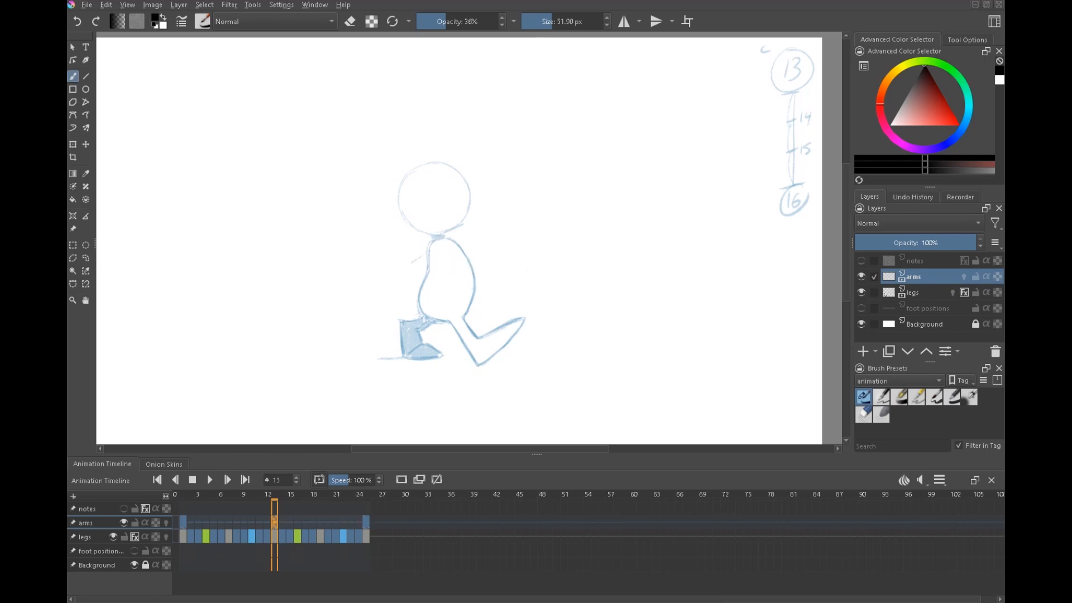
scroll(418, 268, "up", 4)
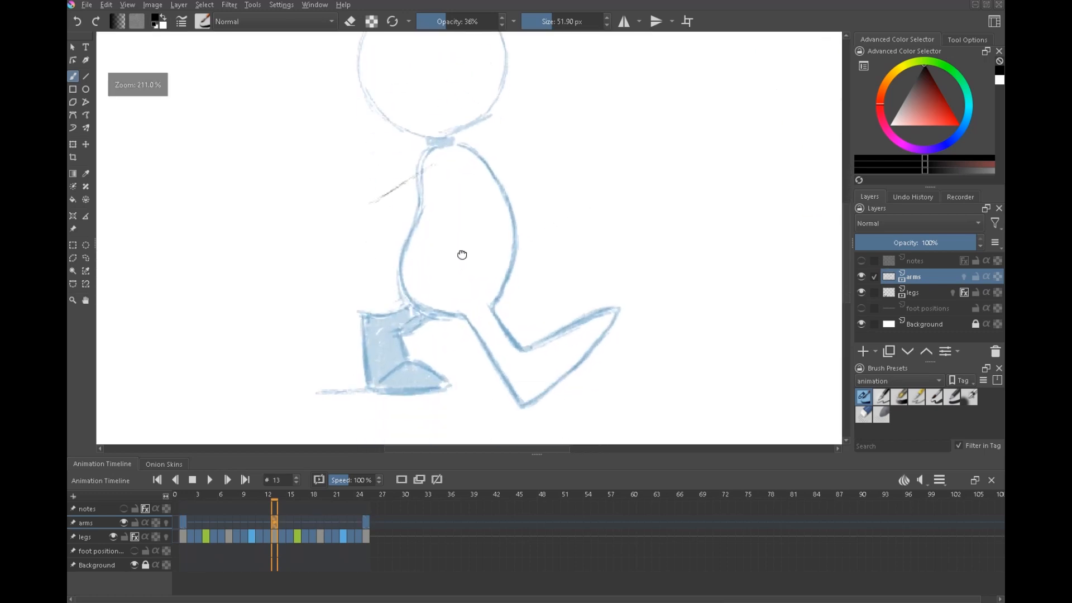
mouse_move(388, 224)
left_mouse_down()
mouse_move(409, 207)
mouse_move(368, 271)
mouse_move(399, 266)
mouse_move(372, 312)
left_mouse_up()
left_click_drag(425, 267, 441, 306)
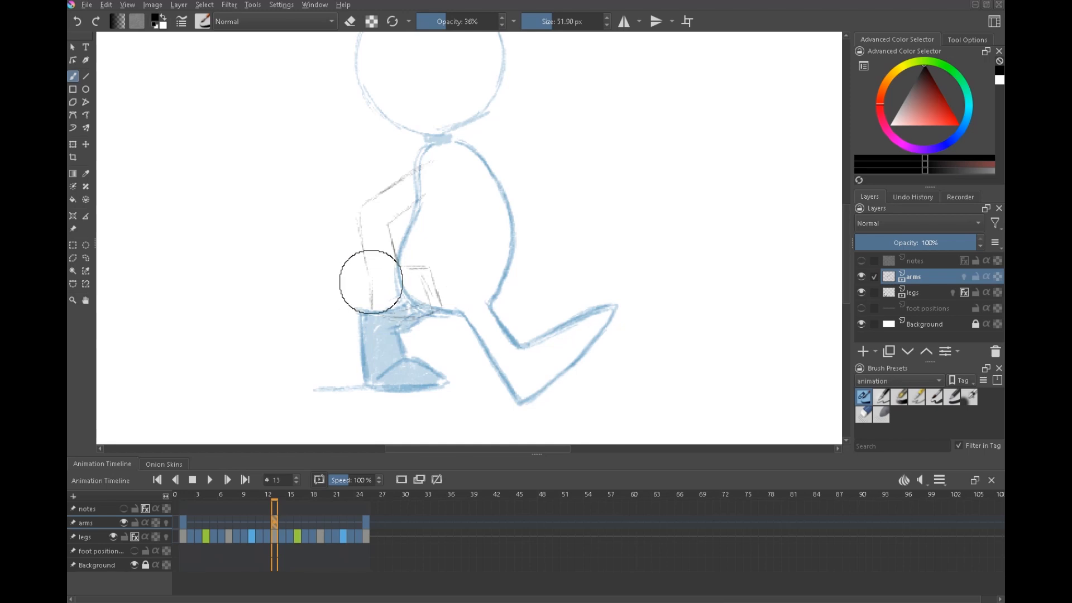
Sketch an enlarged study of the wrist and boxy palm beside the character at frame 13
left_click_drag(606, 89, 617, 140)
mouse_move(643, 81)
left_mouse_down()
mouse_move(656, 128)
mouse_move(581, 198)
left_mouse_up()
mouse_move(618, 142)
left_mouse_down()
mouse_move(654, 138)
mouse_move(630, 198)
left_mouse_up()
mouse_move(656, 143)
left_mouse_down()
mouse_move(641, 174)
mouse_move(666, 154)
left_mouse_up()
left_click_drag(576, 204, 577, 207)
mouse_move(596, 61)
left_mouse_down()
mouse_move(620, 132)
mouse_move(638, 139)
mouse_move(645, 59)
left_mouse_up()
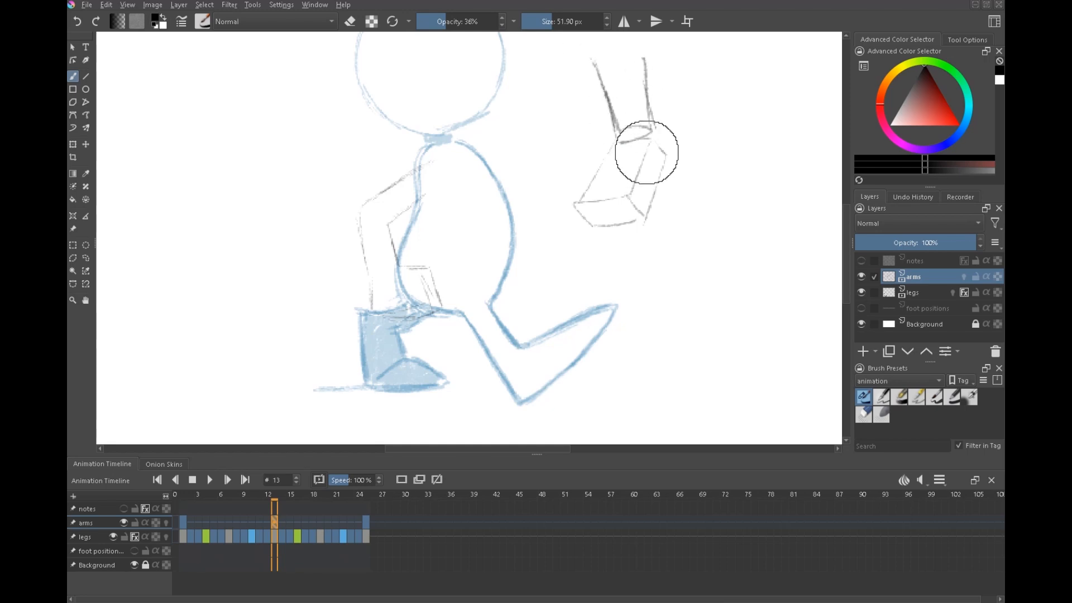
Develop the enlarged hand study with a darker palm outline, rounded finger shapes and a thumb
left_click_drag(604, 147, 576, 203)
mouse_move(667, 148)
left_mouse_down()
mouse_move(659, 175)
mouse_move(644, 140)
mouse_move(592, 200)
mouse_move(619, 199)
mouse_move(565, 238)
left_mouse_up()
left_click_drag(594, 303, 604, 302)
left_click_drag(666, 147, 628, 283)
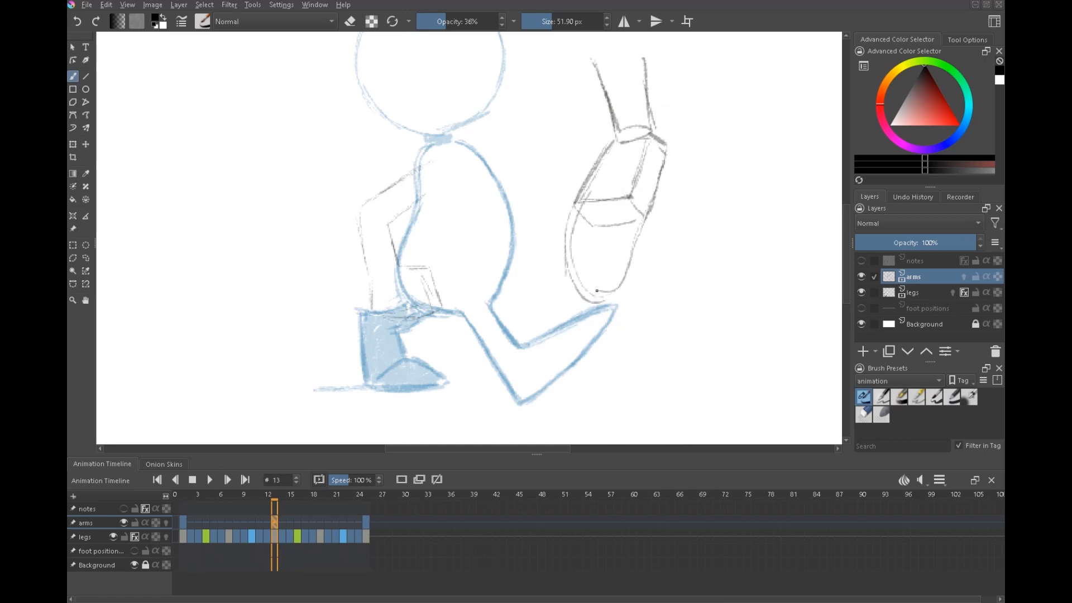
mouse_move(575, 204)
left_mouse_down()
mouse_move(575, 271)
mouse_move(627, 276)
left_mouse_up()
left_click_drag(611, 205, 606, 288)
left_click_drag(580, 237, 620, 293)
mouse_move(658, 194)
left_mouse_down()
mouse_move(691, 239)
mouse_move(666, 146)
mouse_move(689, 206)
mouse_move(660, 226)
mouse_move(697, 212)
left_mouse_up()
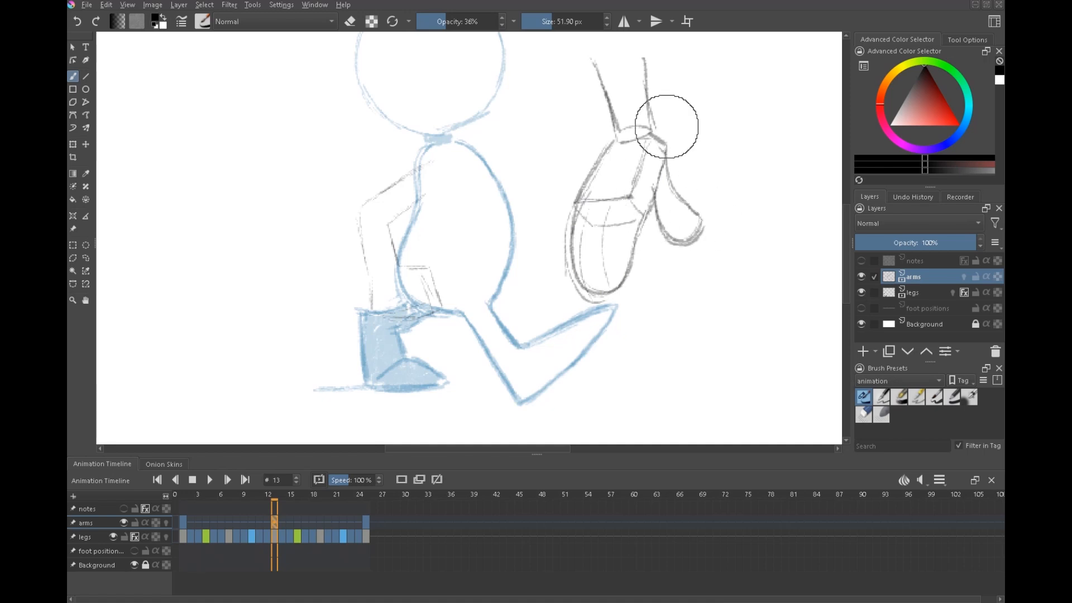
Select the enlarged hand study with a freehand outline, erase it and clear the selection
key("ctrl+r")
mouse_move(668, 49)
left_mouse_down()
mouse_move(533, 131)
mouse_move(775, 169)
left_mouse_up()
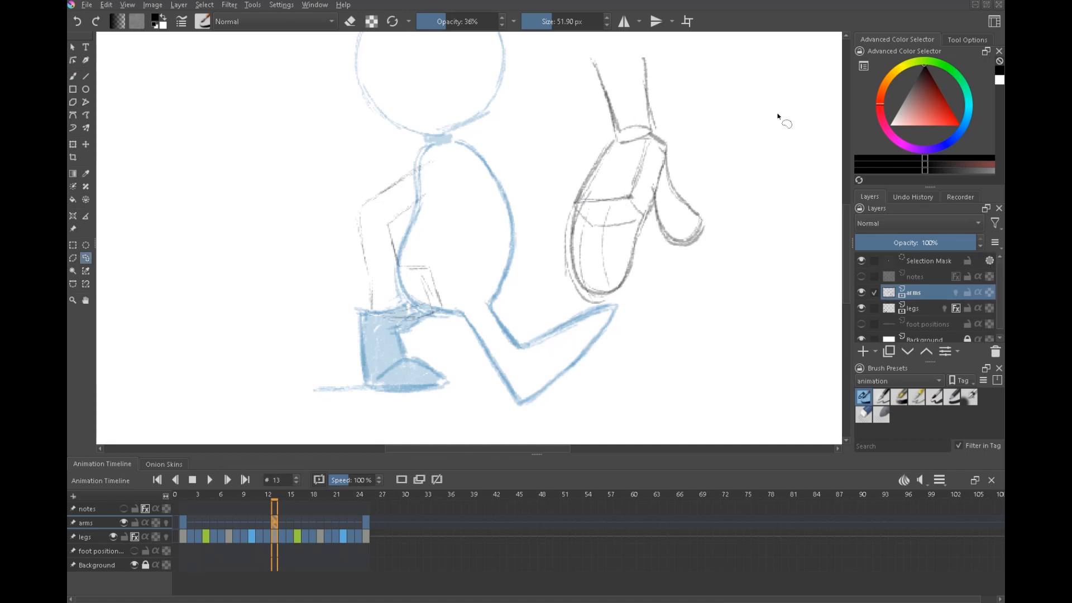
key("Delete")
key("ctrl+shift+a")
Reinforce the elbow, forearm and fist lines of the swung-back arm at frame 13
key("b")
mouse_move(366, 206)
left_mouse_down()
mouse_move(405, 178)
mouse_move(370, 285)
left_mouse_up()
mouse_move(388, 221)
left_mouse_down()
mouse_move(401, 276)
mouse_move(425, 268)
left_mouse_up()
left_click_drag(371, 316, 432, 326)
mouse_move(431, 269)
left_mouse_down()
mouse_move(441, 307)
mouse_move(413, 271)
left_mouse_up()
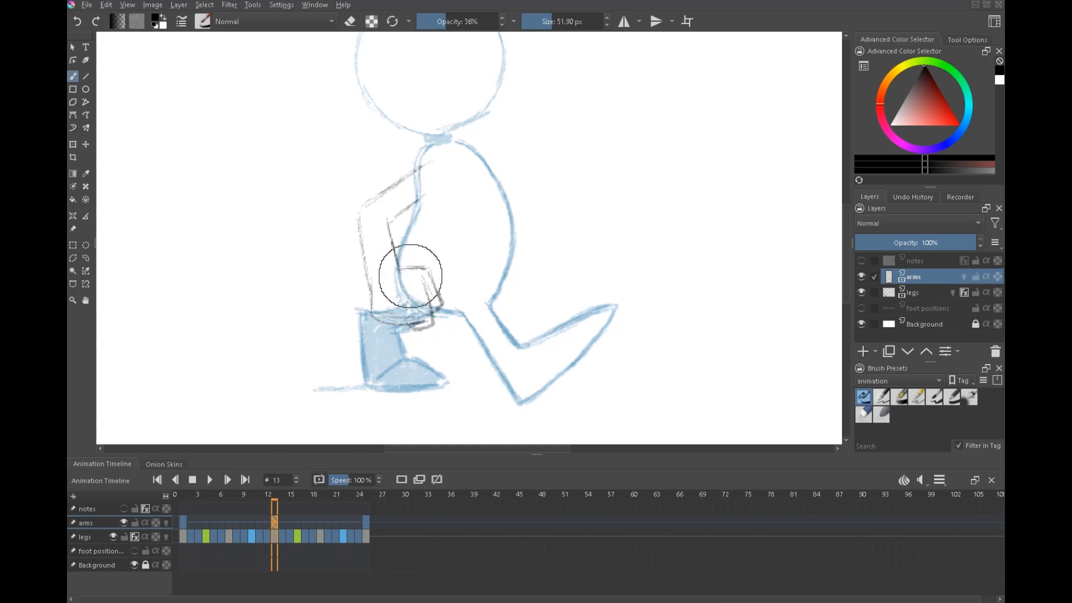
Move the frame 13 arm up and farther behind the torso, and rotate it slightly clockwise around the shoulder
left_click(86, 144)
left_click_drag(440, 301, 441, 288)
key("ctrl+t")
mouse_move(434, 355)
left_mouse_down()
mouse_move(419, 279)
mouse_move(405, 289)
left_mouse_up()
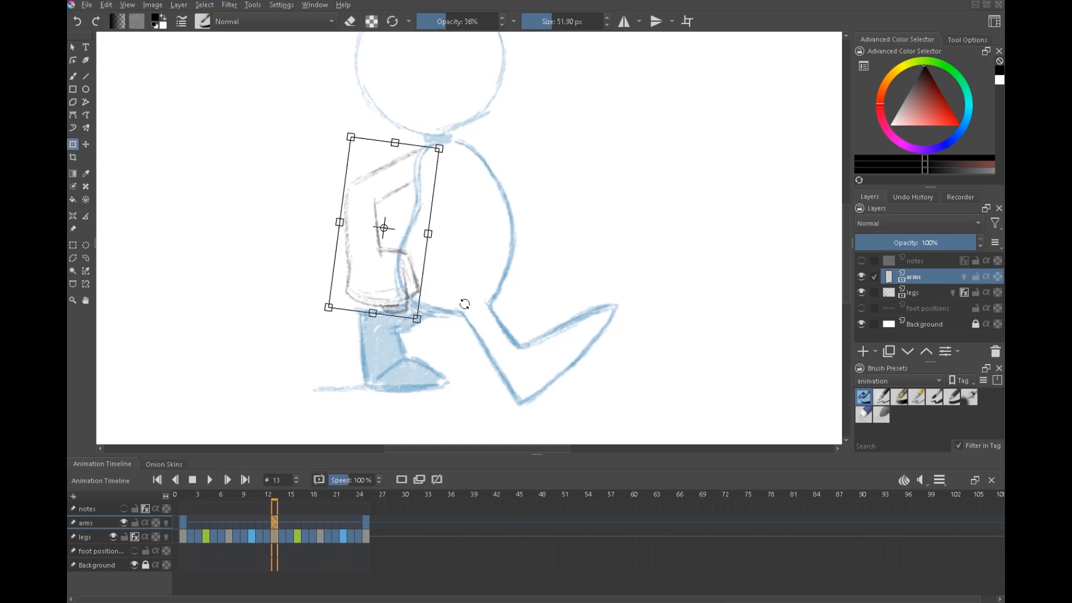
left_click_drag(374, 236, 373, 236)
left_click_drag(438, 330, 431, 334)
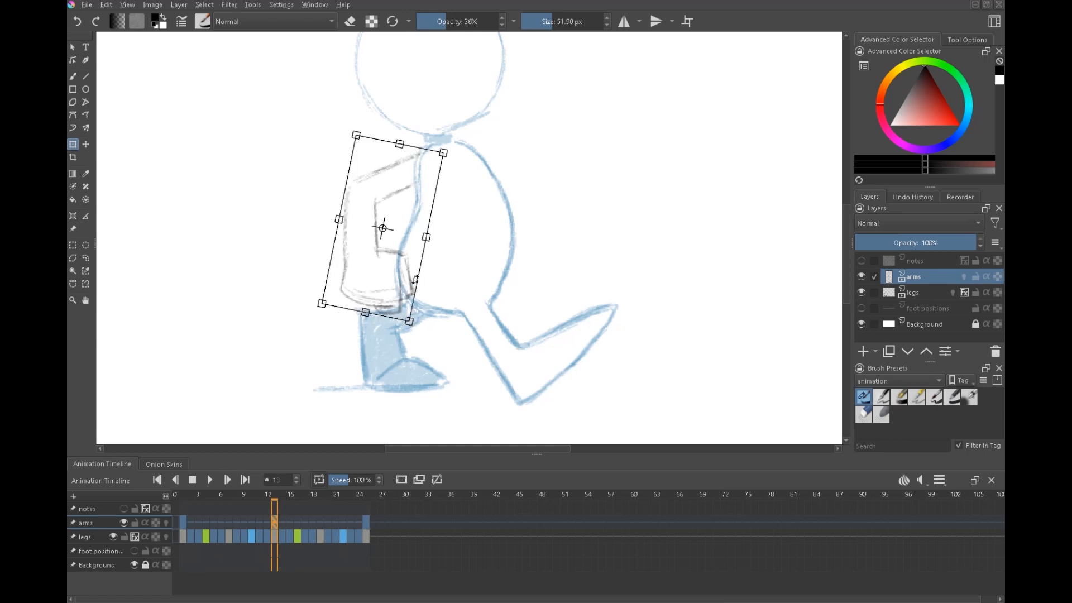
mouse_move(409, 322)
left_mouse_down()
mouse_move(406, 313)
mouse_move(428, 318)
left_mouse_up()
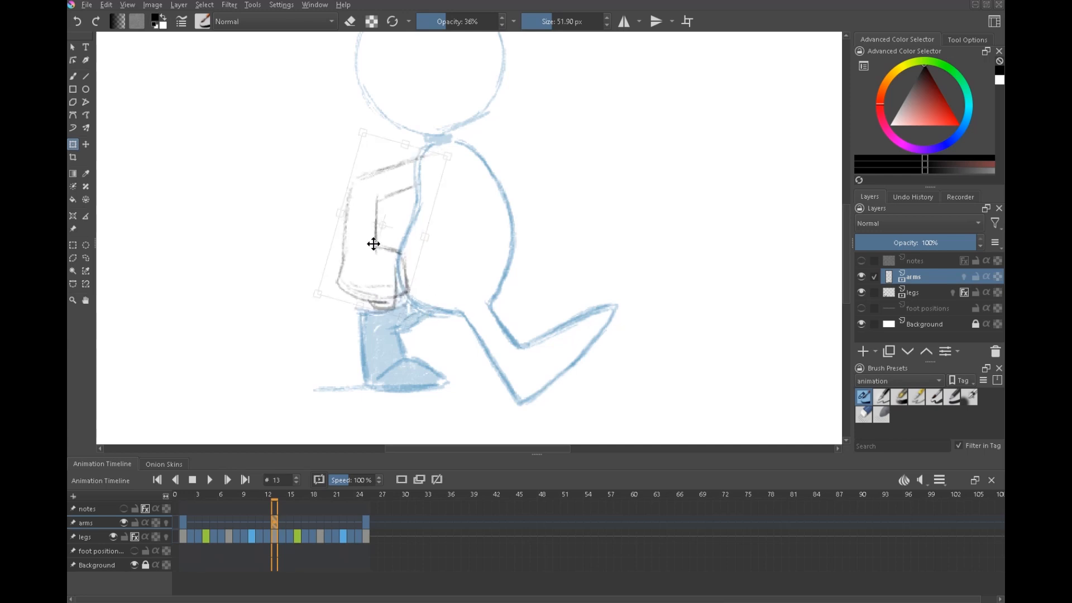
left_click_drag(391, 231, 389, 223)
key("b")
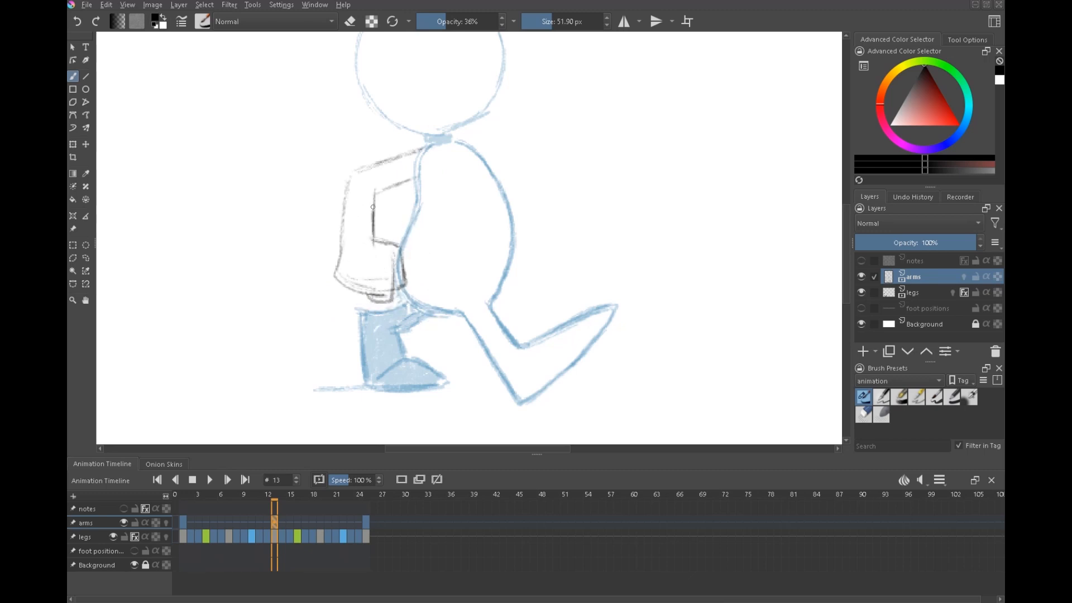
Compare the forward and backward arm poses by flipping between frames 1 and 13, ending on frame 13
left_click(186, 521)
left_click(276, 521)
left_click(191, 523)
left_click(274, 523)
left_click(183, 523)
left_click(274, 523)
left_click(185, 521)
left_click(276, 519)
left_click(184, 521)
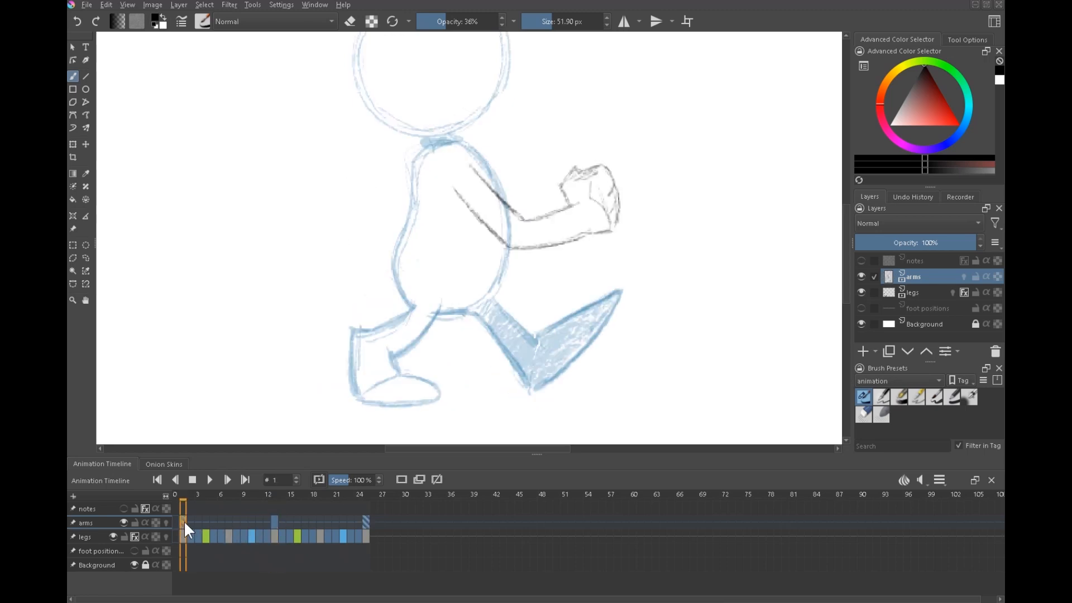
left_click_drag(716, 225, 684, 253)
left_click_drag(749, 215, 473, 355)
left_click(273, 524)
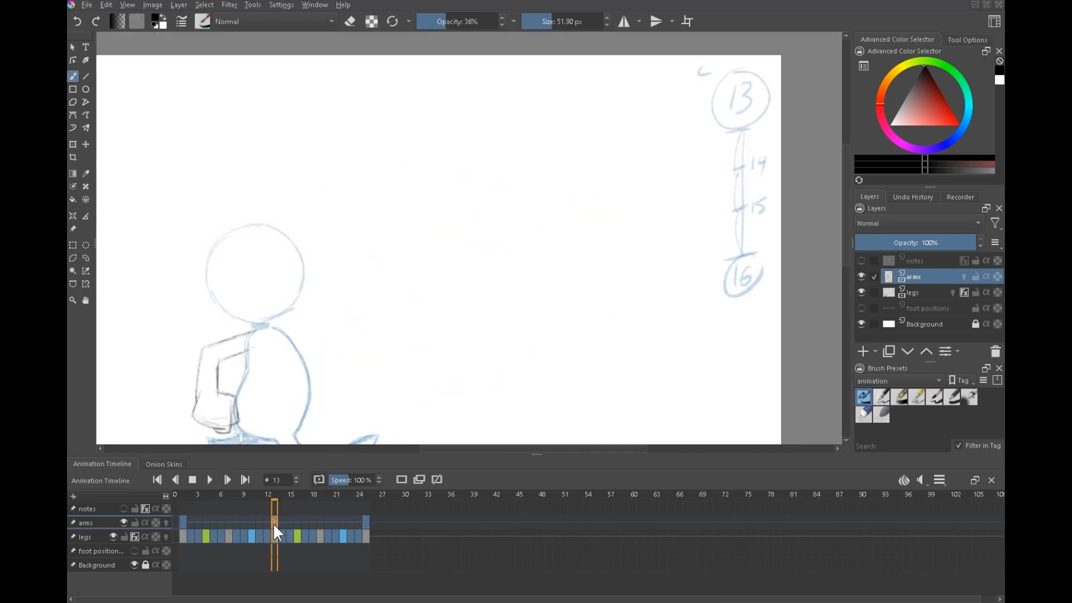
left_click_drag(301, 436, 527, 266)
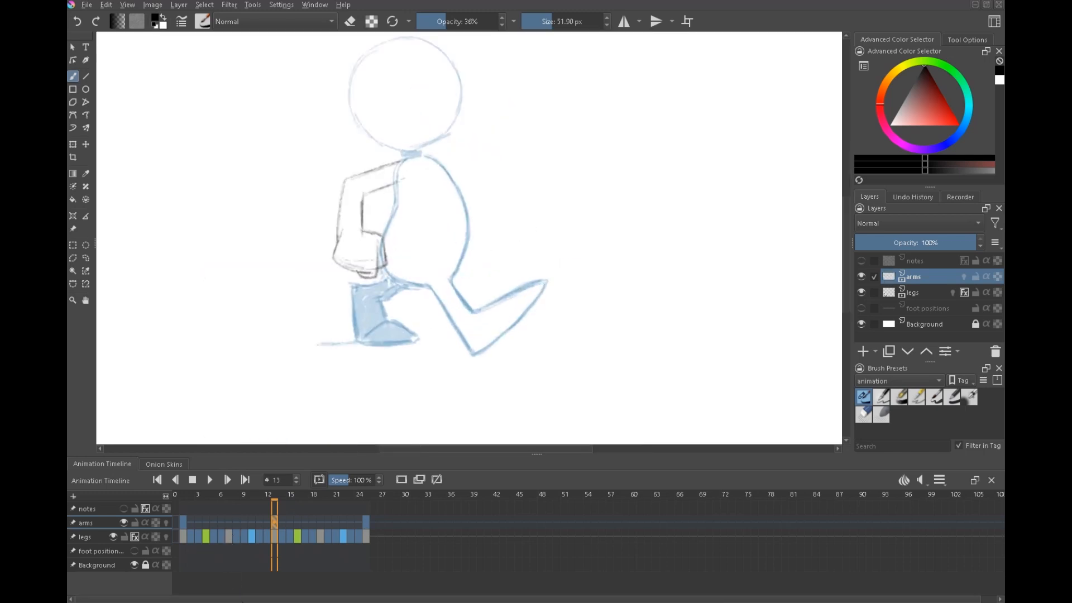
Check the poses at frames 7, 1 and 13, showing the notes layer for reference and hiding it again
left_click(228, 522)
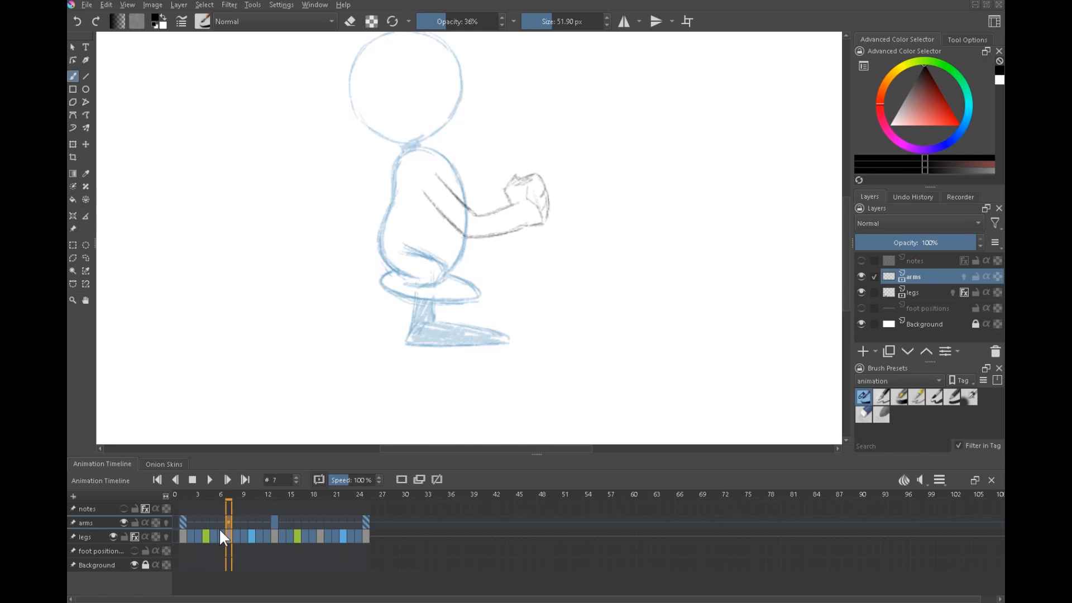
left_click(861, 261)
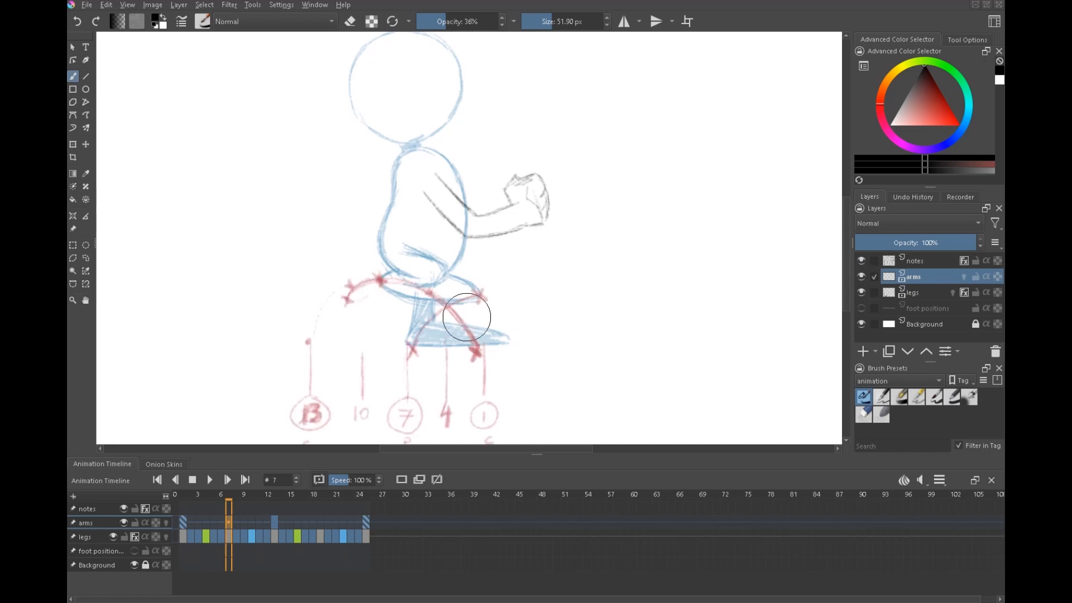
left_click(183, 522)
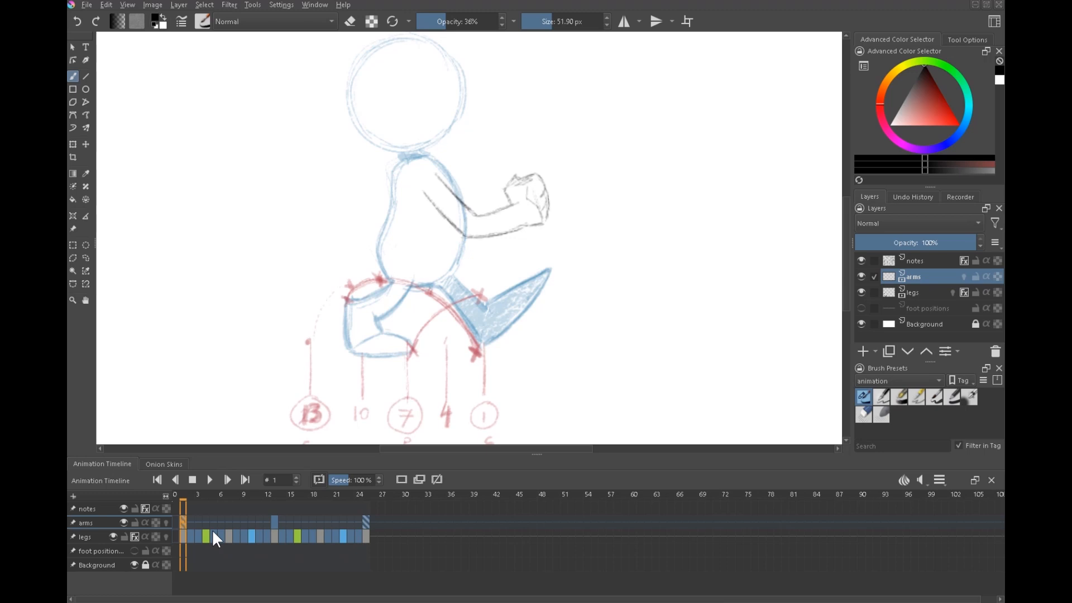
left_click(861, 261)
left_click(275, 523)
Create a blank keyframe at frame 7 of the arms layer
left_click_drag(229, 523, 233, 524)
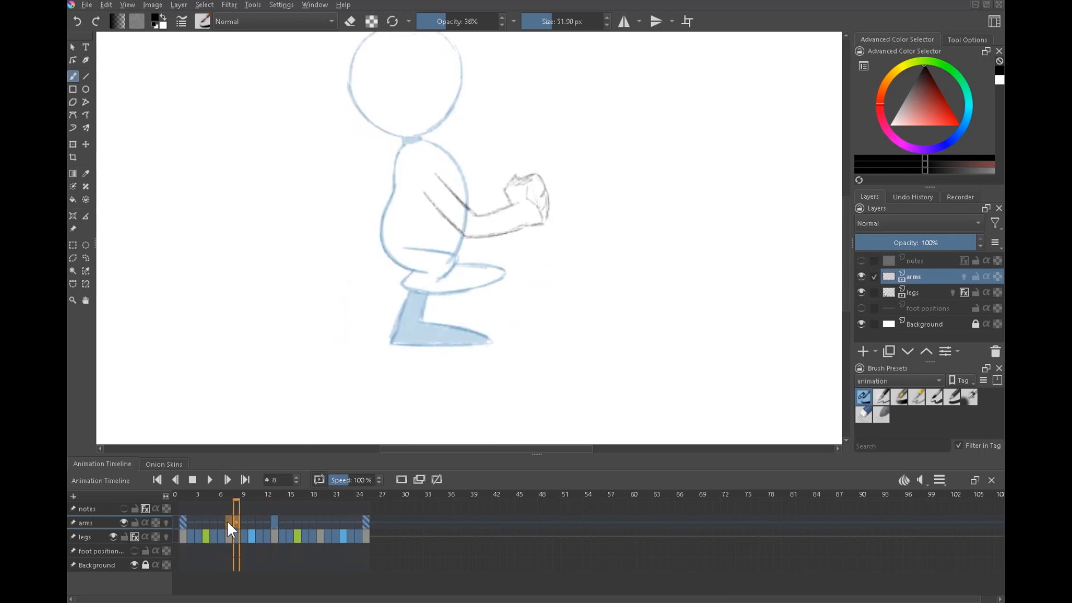
left_click(228, 522)
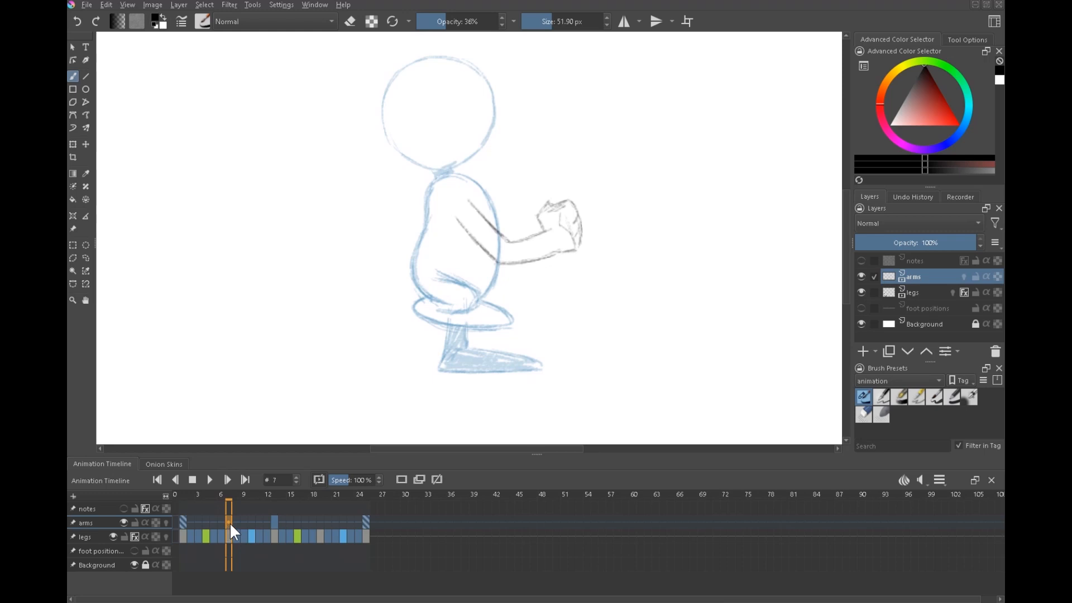
key("Delete")
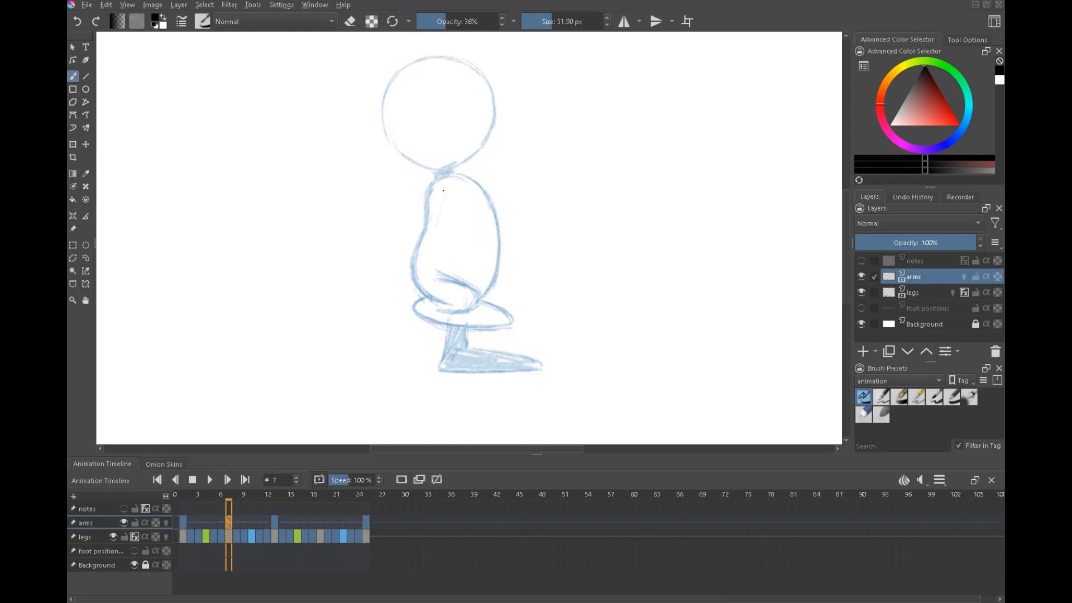
Rough in the passing arm pose at frame 7, hanging along the torso with the elbow bent slightly backward
mouse_move(418, 262)
left_mouse_down()
mouse_move(433, 292)
mouse_move(442, 264)
mouse_move(454, 292)
left_mouse_up()
mouse_move(457, 208)
left_mouse_down()
mouse_move(438, 242)
mouse_move(414, 245)
mouse_move(433, 296)
left_mouse_up()
left_click_drag(444, 189, 414, 243)
mouse_move(456, 288)
left_mouse_down()
mouse_move(435, 307)
mouse_move(477, 327)
mouse_move(481, 290)
mouse_move(485, 325)
mouse_move(449, 336)
left_mouse_up()
key("space")
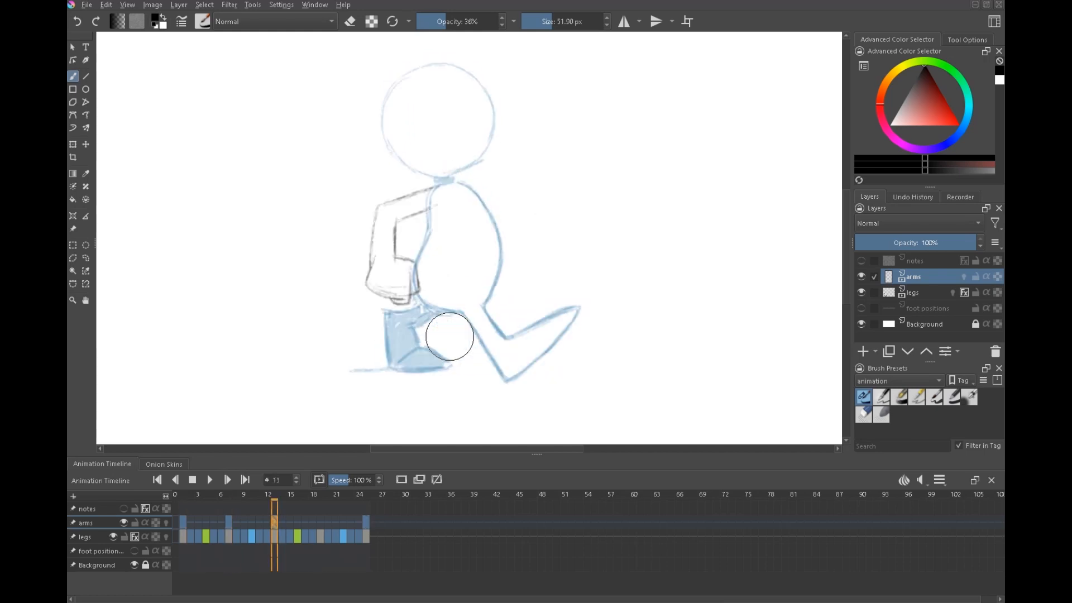
key("space")
Look up the animation shortcuts for moving between keyframes in the program settings, and close the settings without changes
left_click(279, 5)
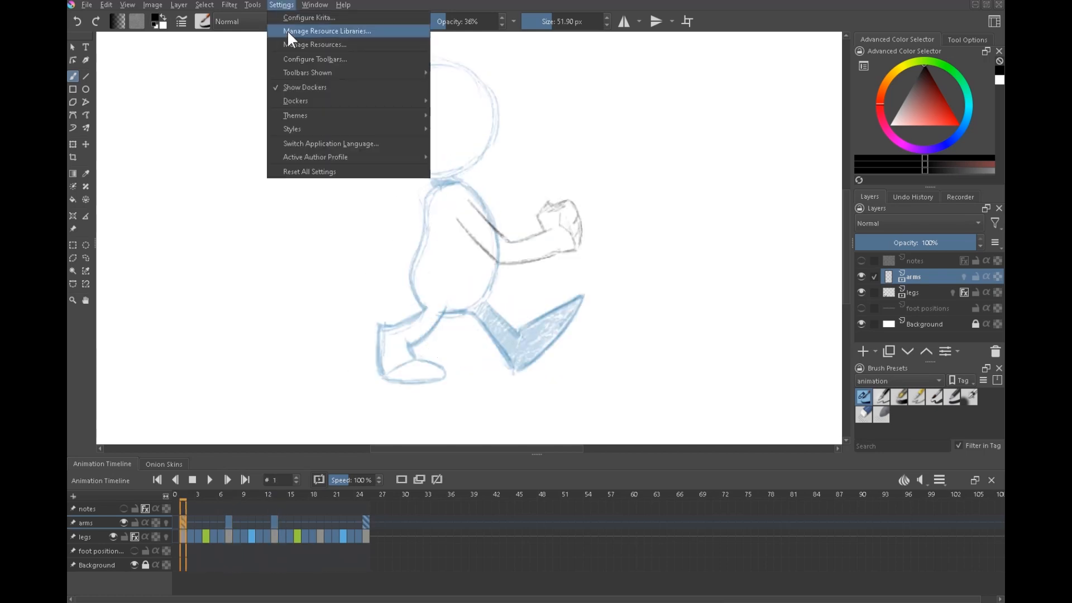
left_click(320, 17)
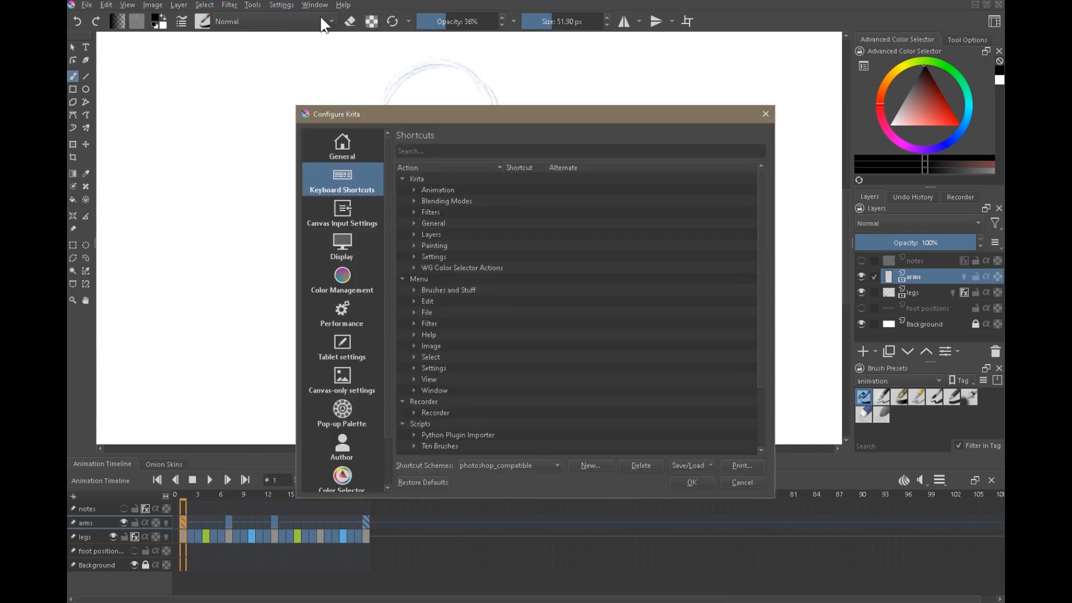
left_click(414, 190)
left_click_drag(761, 221, 760, 296)
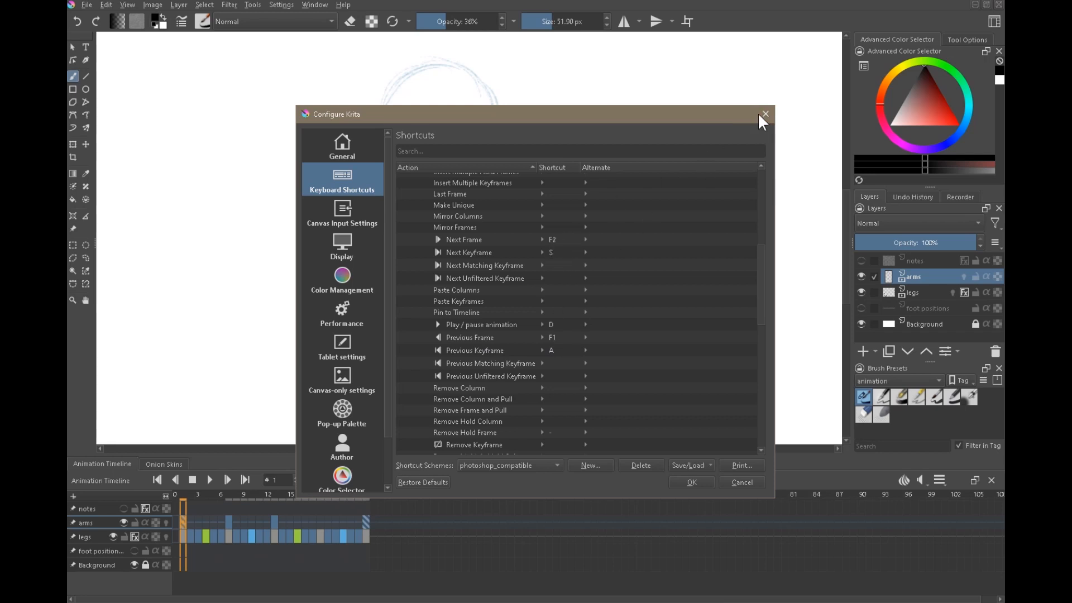
left_click(764, 115)
Flip back and forth through the arm key poses at frames 1, 7 and 13, ending on frame 7
key("alt+period")
key("alt+period")
key("alt+comma")
key("alt+comma")
key("alt+period")
key("alt+period")
key("alt+comma")
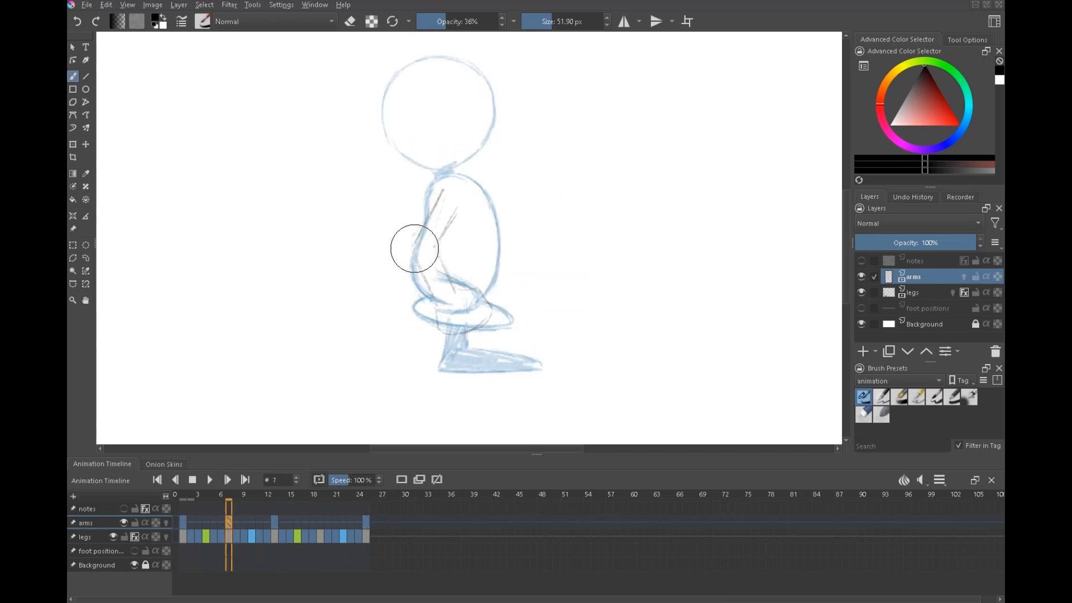
key("alt+comma")
key("alt+period")
key("alt+period")
key("alt+comma")
key("alt+comma")
key("alt+period")
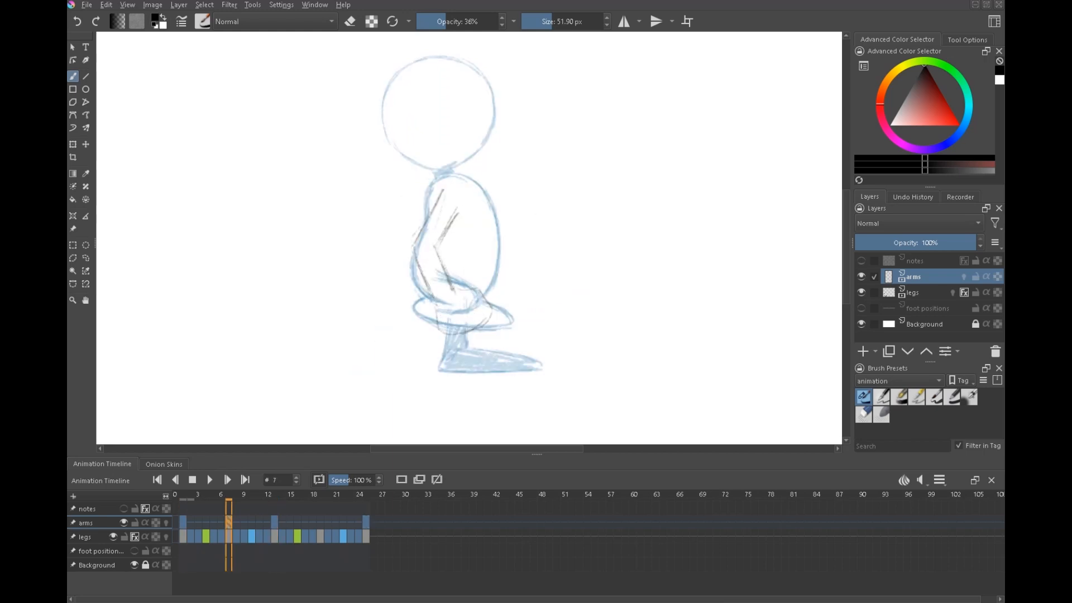
Outline the hand at frame 7, and shift the arm slightly backward and down with a transform
mouse_move(437, 310)
left_mouse_down()
mouse_move(481, 329)
mouse_move(478, 291)
mouse_move(494, 321)
left_mouse_up()
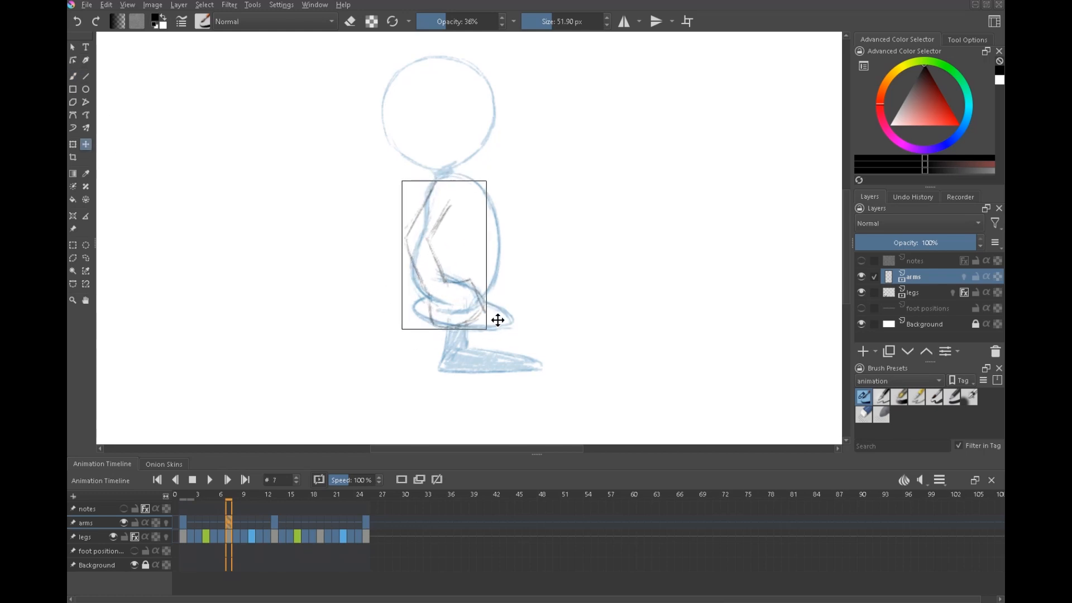
mouse_move(507, 318)
left_mouse_down()
mouse_move(499, 330)
mouse_move(487, 319)
left_mouse_up()
key("ctrl+t")
mouse_move(478, 319)
left_mouse_down()
mouse_move(506, 339)
mouse_move(470, 321)
mouse_move(490, 341)
left_mouse_up()
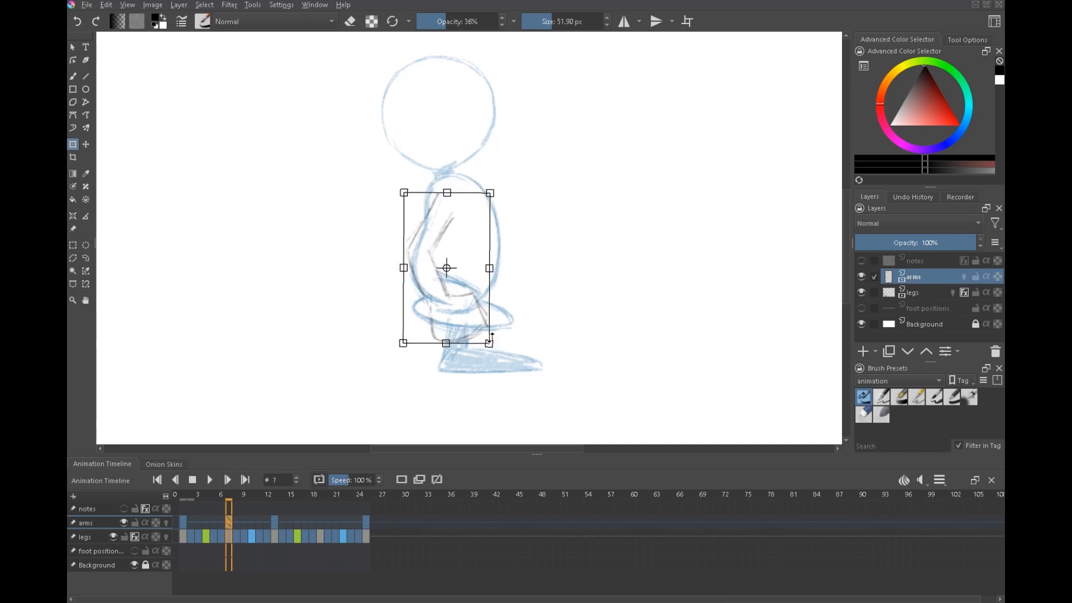
key("Return")
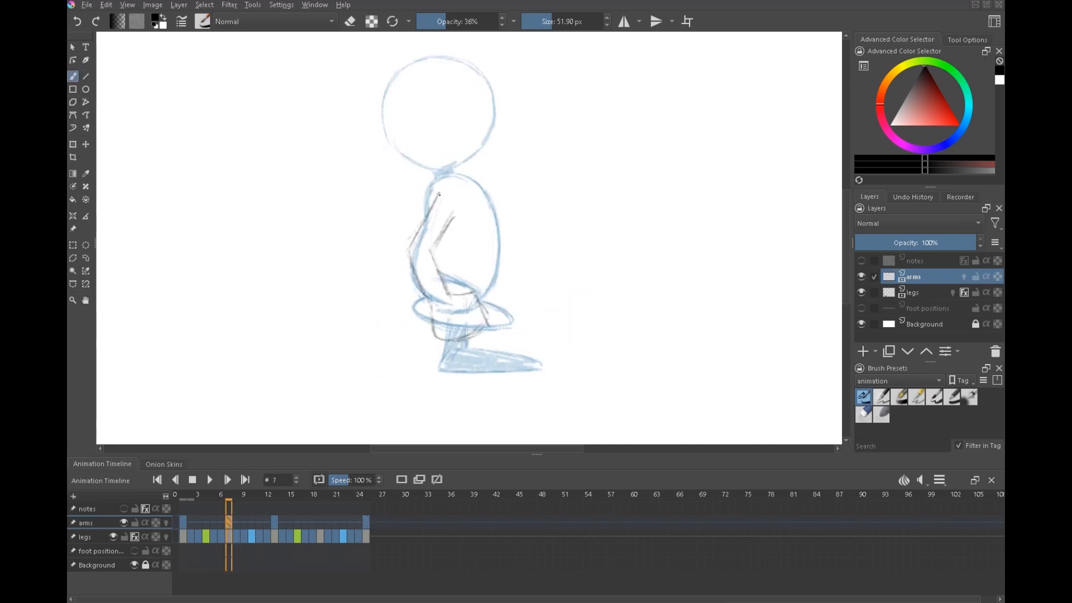
Darken the frame 7 arm contours, and refine the fist by erasing stray lines and drawing the fingers
left_click_drag(438, 272, 455, 214)
key("comma")
key("period")
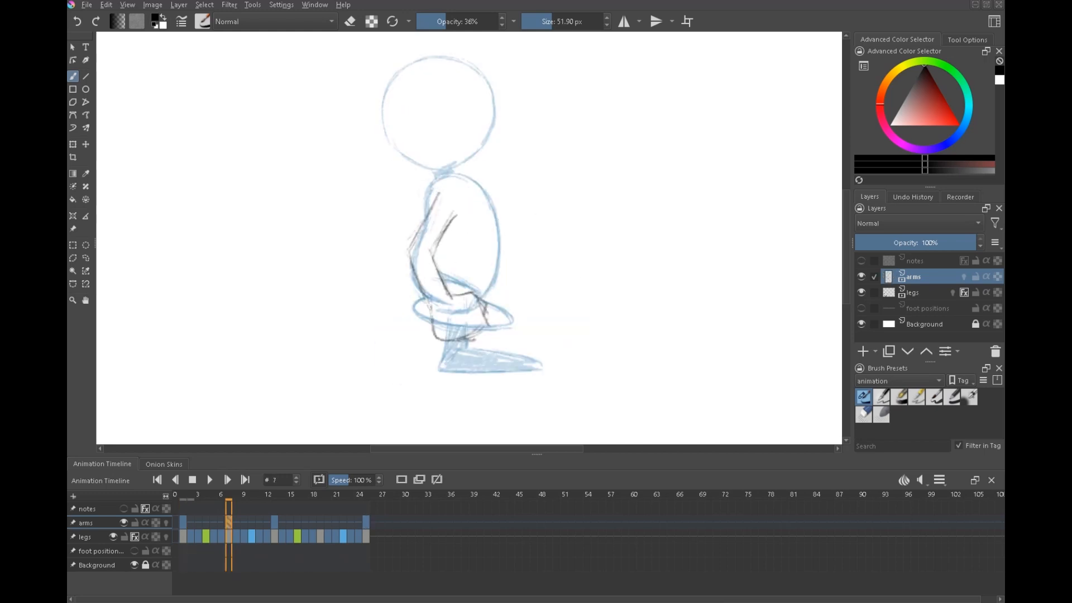
key("e")
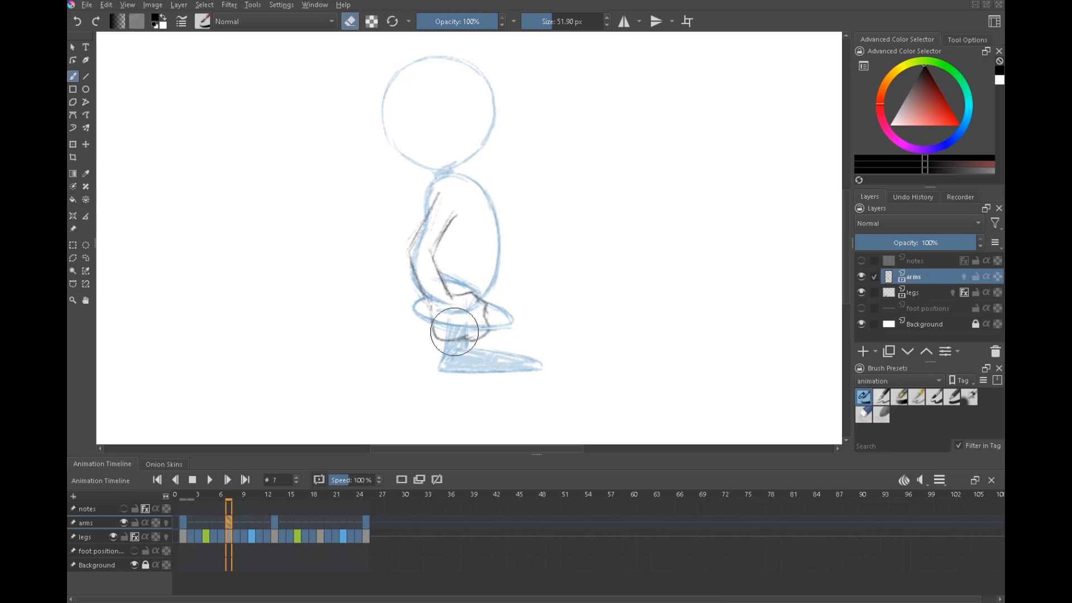
key("e")
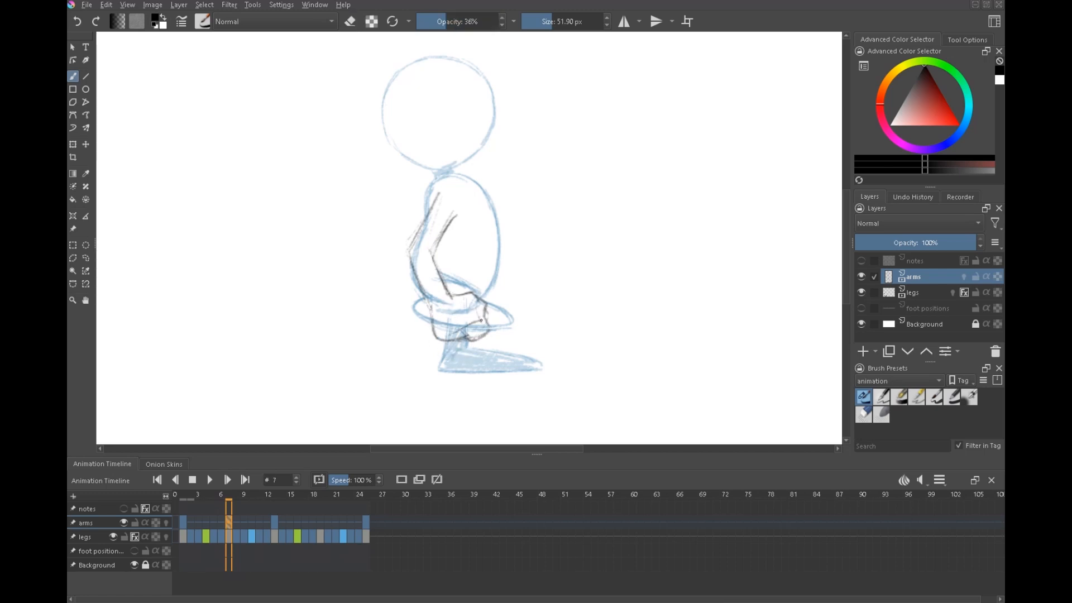
Compare the frame 7 arm with its neighbouring key poses by flipping between them
key("Left")
key("Right")
key("Right")
key("Left")
key("Left")
key("Right")
key("Left")
key("Right")
Examine the legs animation from frame 1 to 11 with the arms layer hidden, and show the arms again at frame 7
left_click(123, 523)
left_click(183, 536)
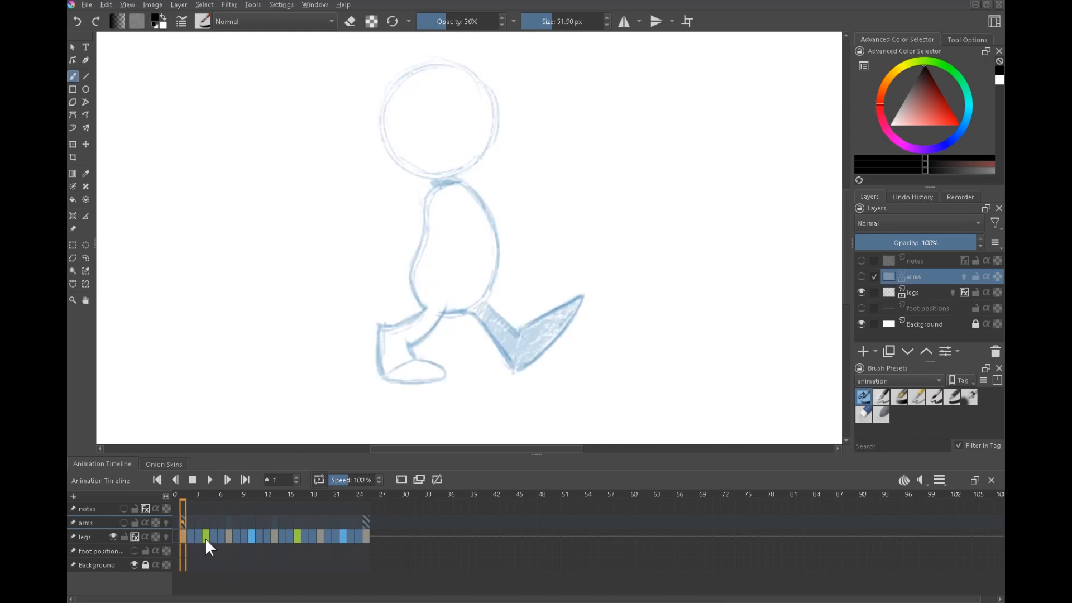
left_click_drag(197, 539, 219, 535)
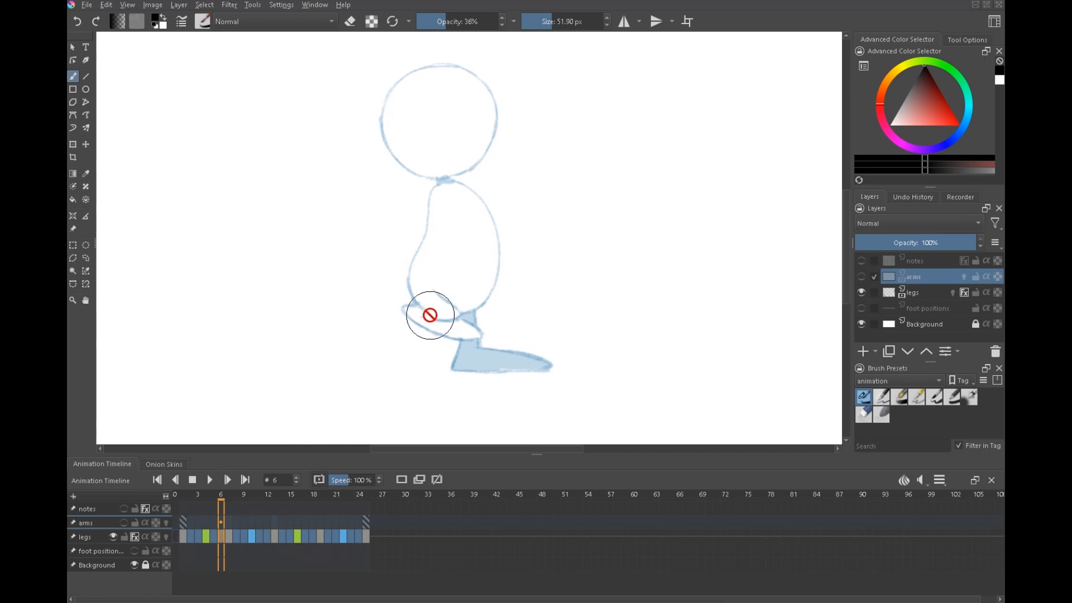
left_click(229, 535)
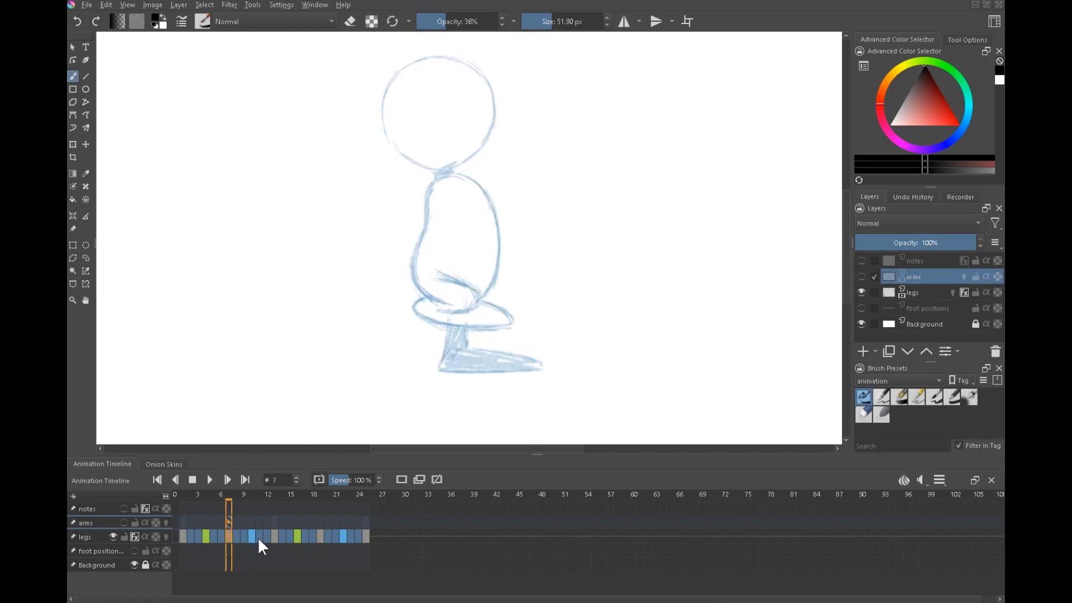
left_click_drag(239, 533, 260, 537)
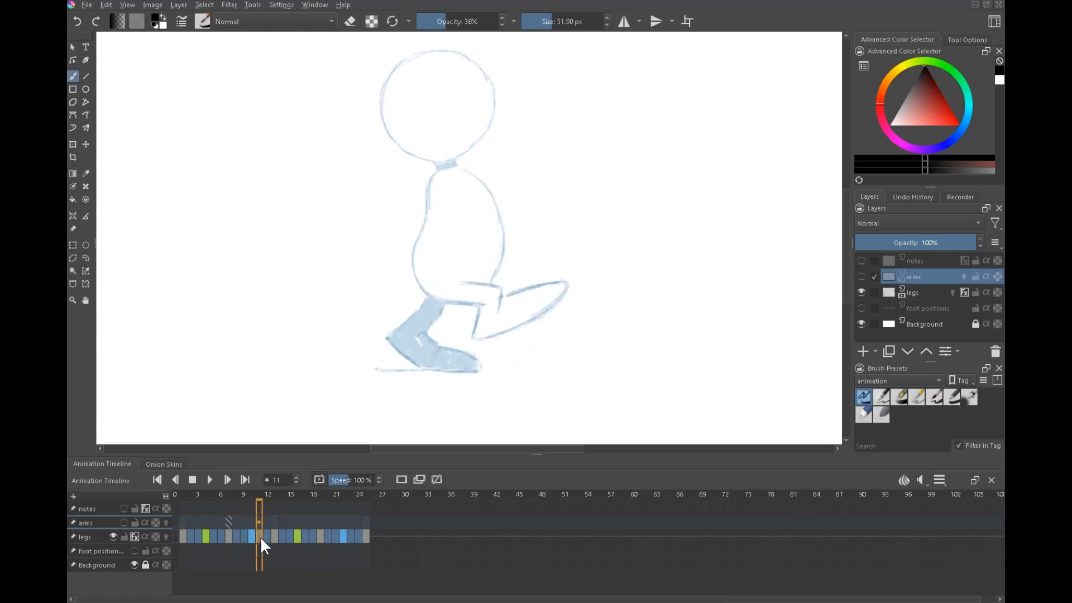
left_click(187, 534)
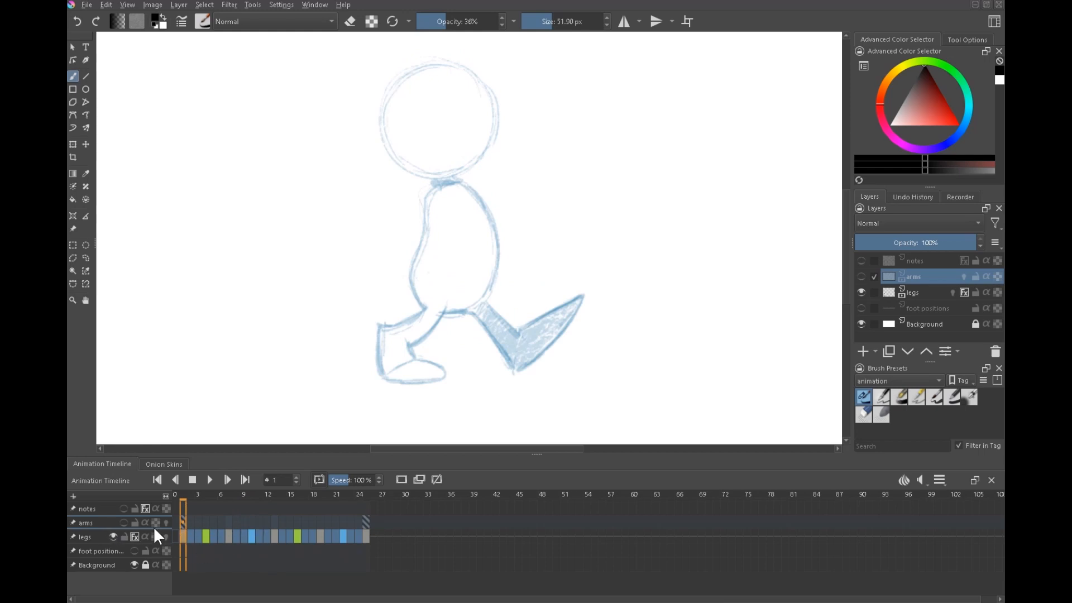
left_click(860, 276)
left_click(232, 534)
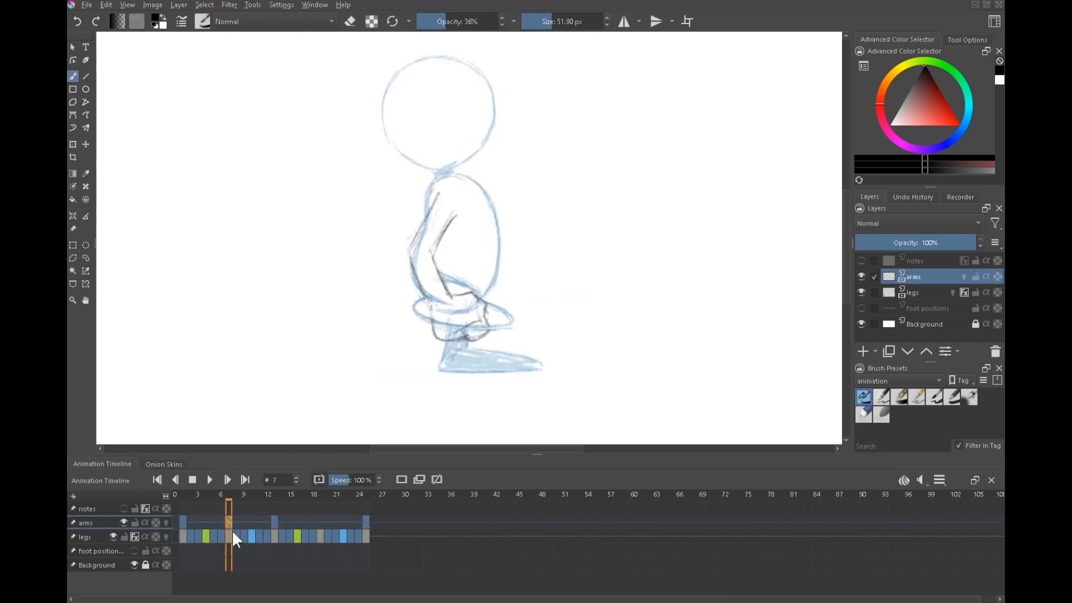
left_click_drag(408, 246, 430, 197)
Look at frame 19, and flip between the arm poses at frames 13 and 25
left_click(323, 533)
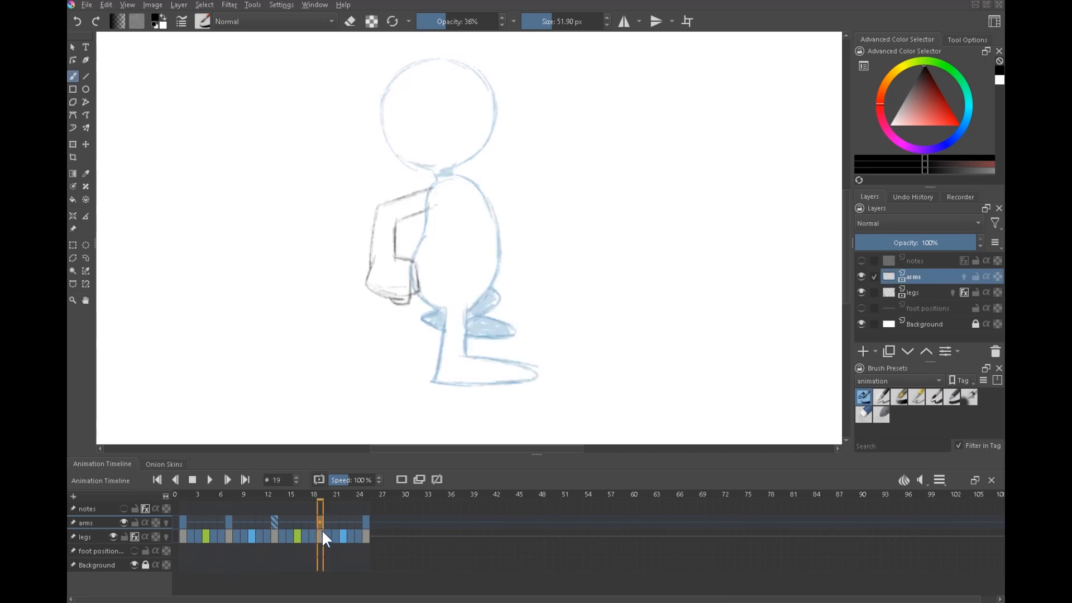
key("comma")
key("period")
key("period")
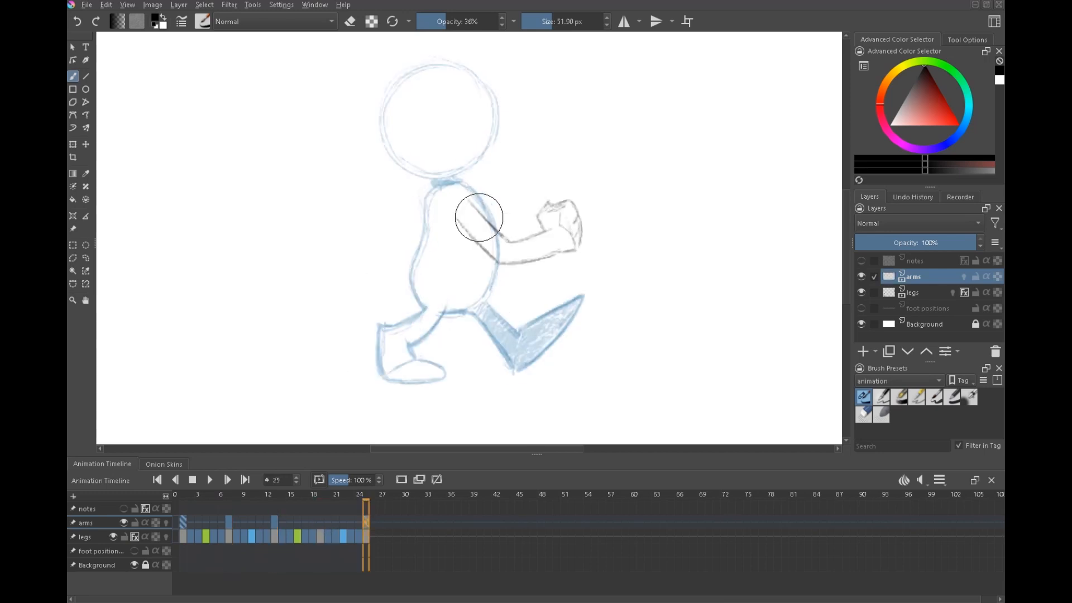
key("comma")
key("period")
key("comma")
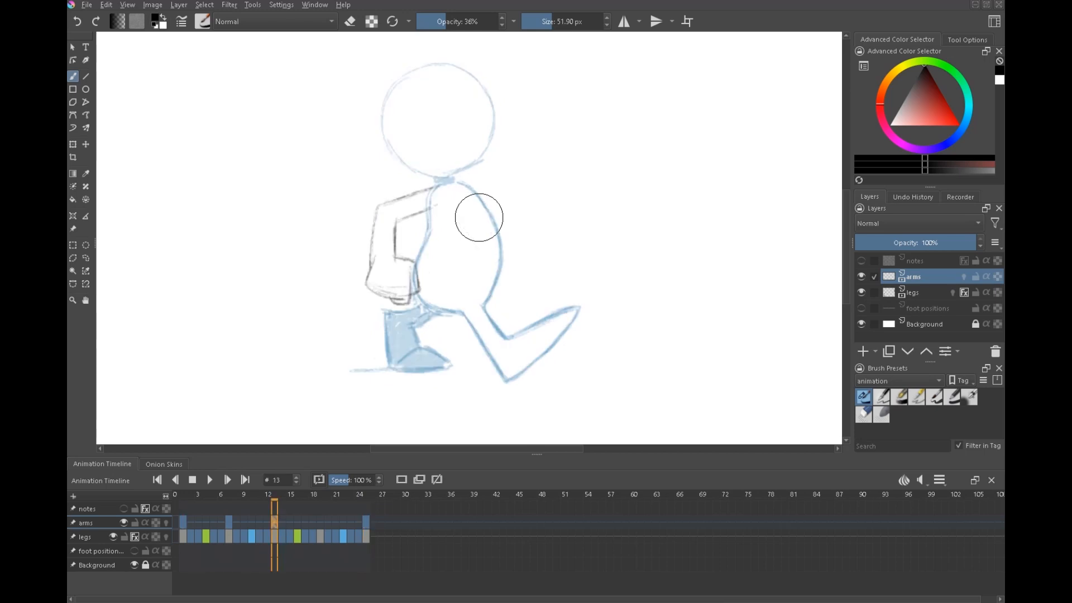
key("period")
key("comma")
key("period")
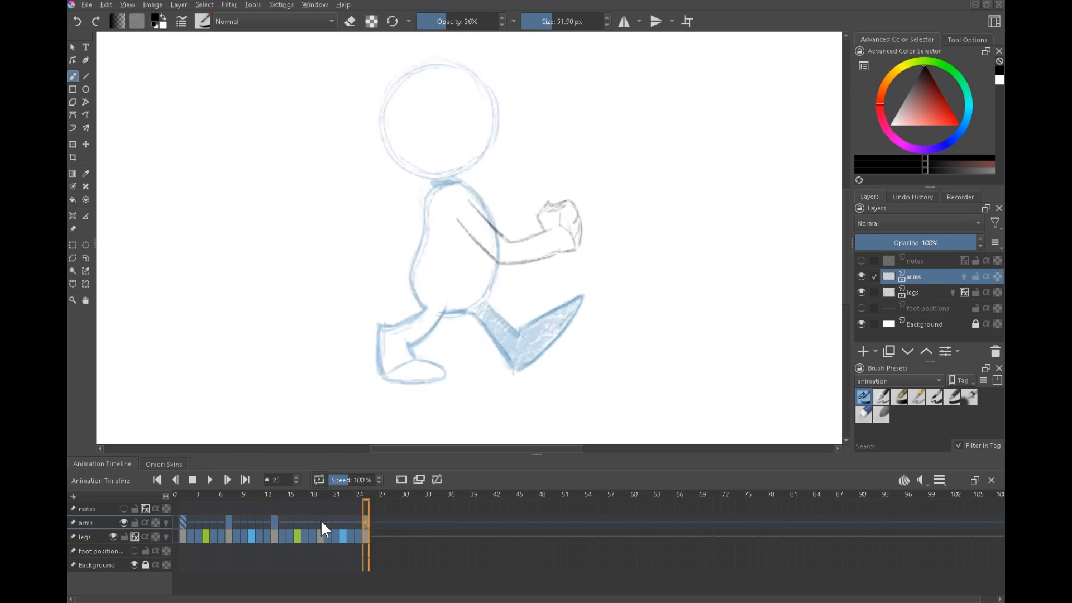
Try sketching guide strokes along the arm at frames 13 and 25, and go back to frame 13
left_click(320, 522)
left_click(275, 522)
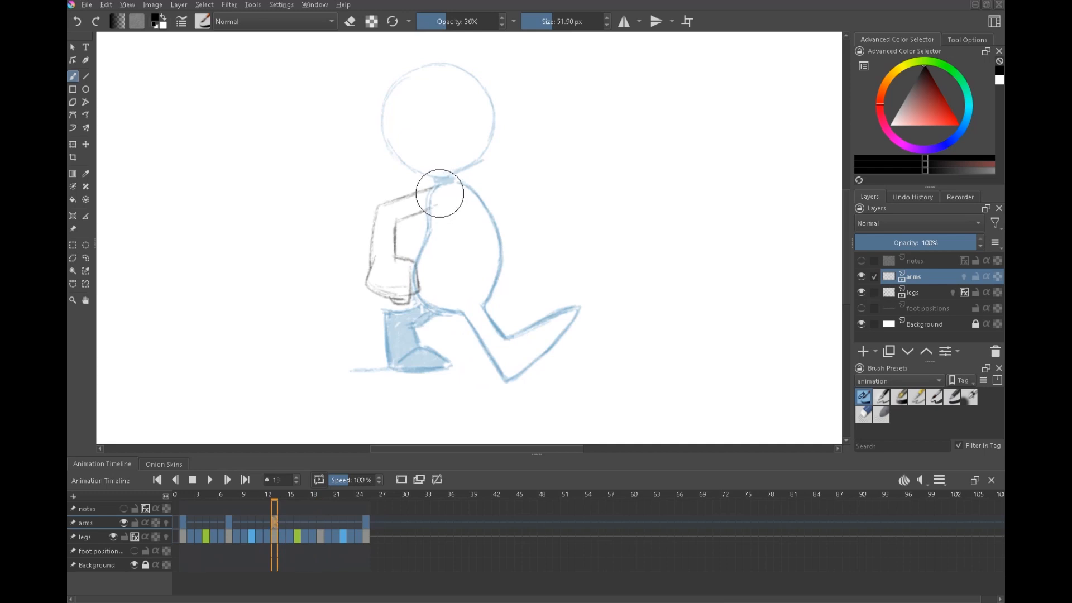
mouse_move(390, 214)
left_mouse_down()
mouse_move(424, 202)
mouse_move(386, 218)
mouse_move(380, 264)
left_mouse_up()
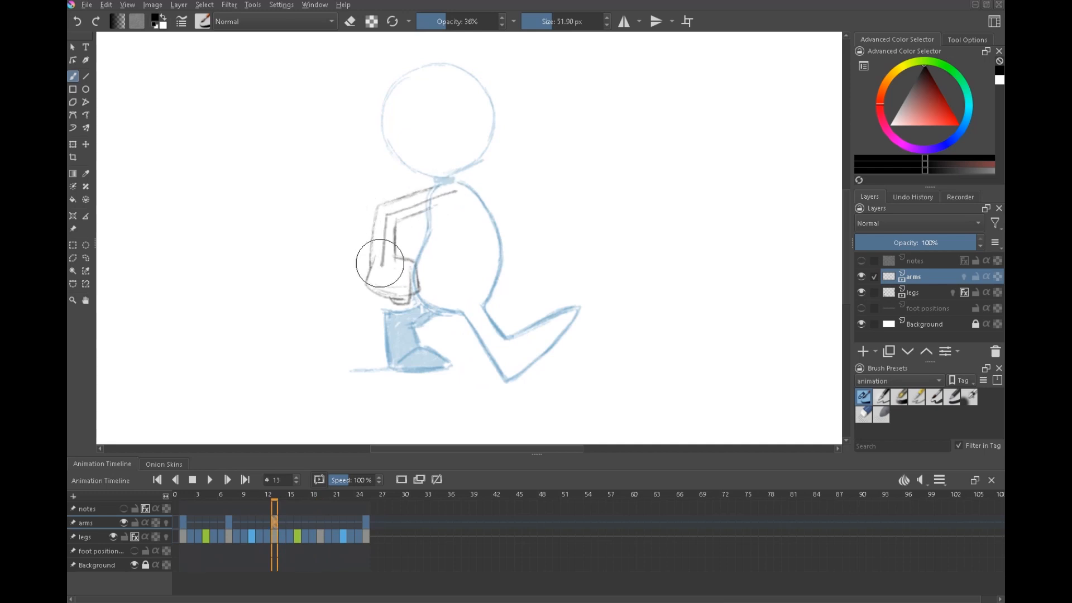
left_click(366, 521)
left_click_drag(462, 206, 496, 253)
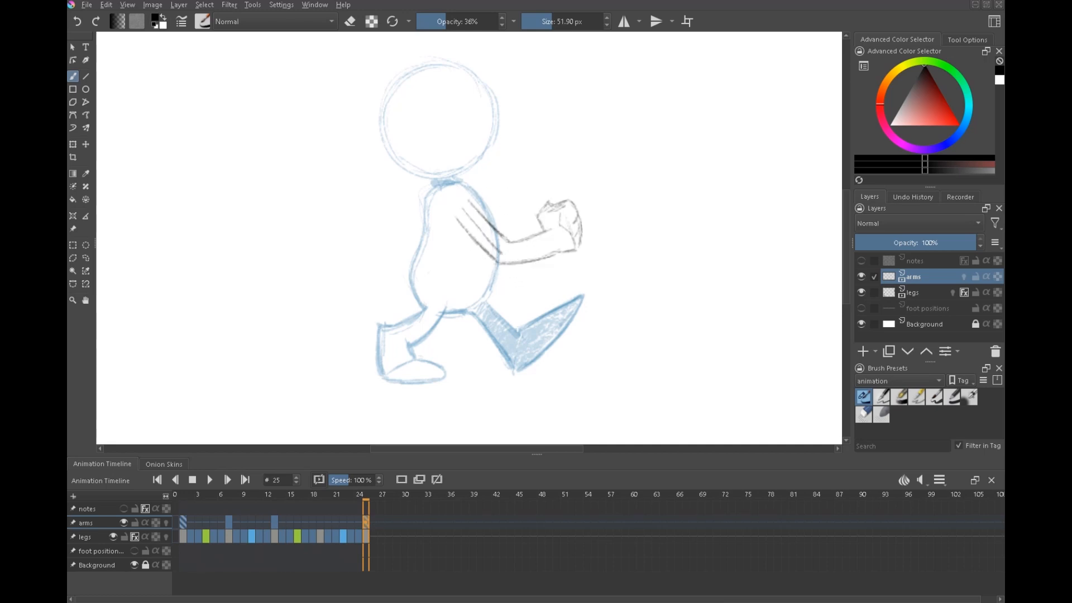
left_click(273, 522)
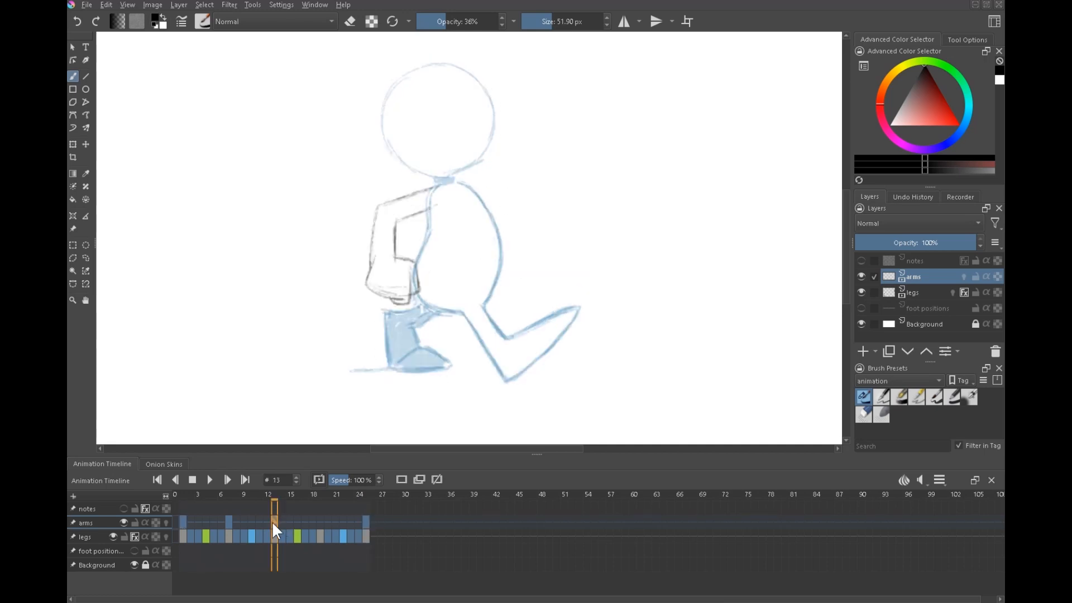
Create a keyframe at frame 19 of the arms layer, and rough in a slightly bent arm over the torso
left_click(319, 521)
mouse_move(452, 183)
left_mouse_down()
mouse_move(466, 210)
mouse_move(446, 203)
mouse_move(482, 239)
mouse_move(478, 248)
mouse_move(450, 242)
left_mouse_up()
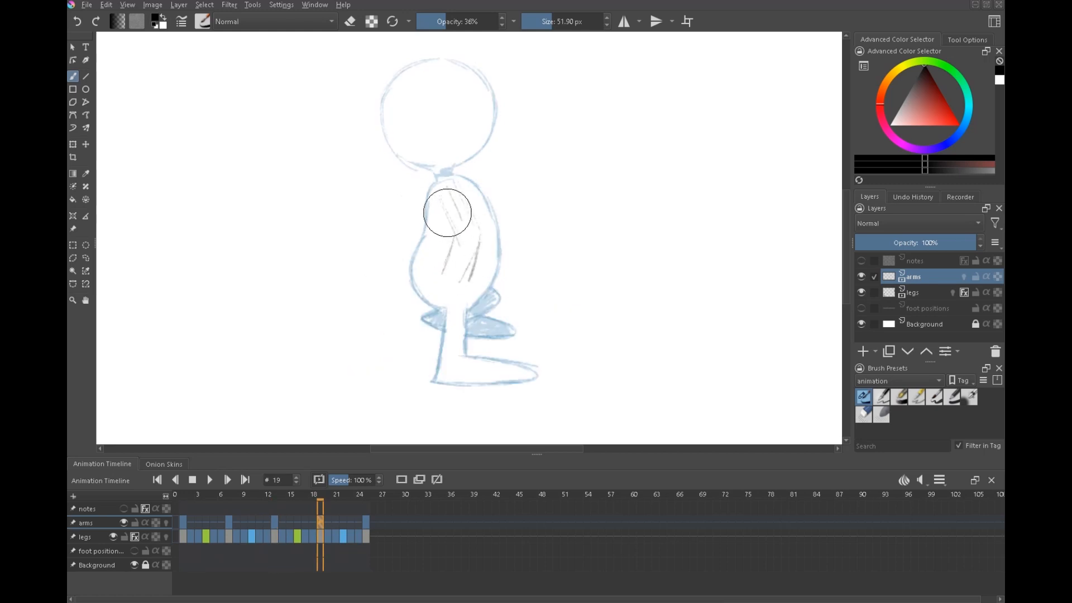
mouse_move(460, 234)
left_mouse_down()
mouse_move(448, 223)
mouse_move(454, 235)
left_mouse_up()
mouse_move(460, 193)
left_mouse_down()
mouse_move(479, 242)
mouse_move(463, 313)
left_mouse_up()
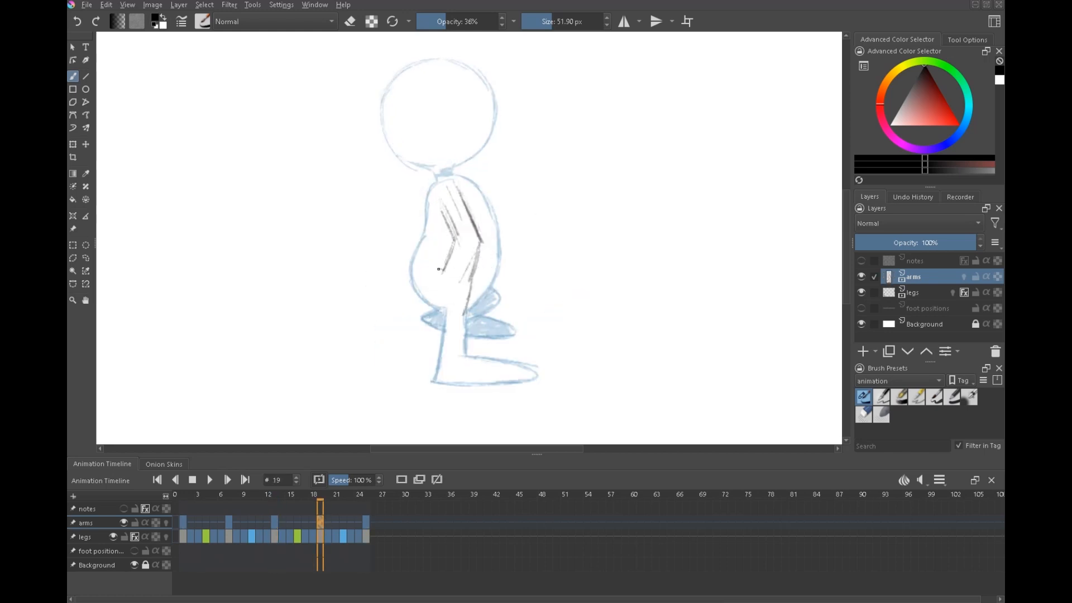
Sketch the forearm and fist of the frame 19 arm, checking them against the neighbouring key poses
key("Up")
key("Down")
mouse_move(439, 296)
left_mouse_down()
mouse_move(423, 312)
mouse_move(427, 285)
left_mouse_up()
key("Up")
key("Down")
left_click_drag(434, 270, 448, 273)
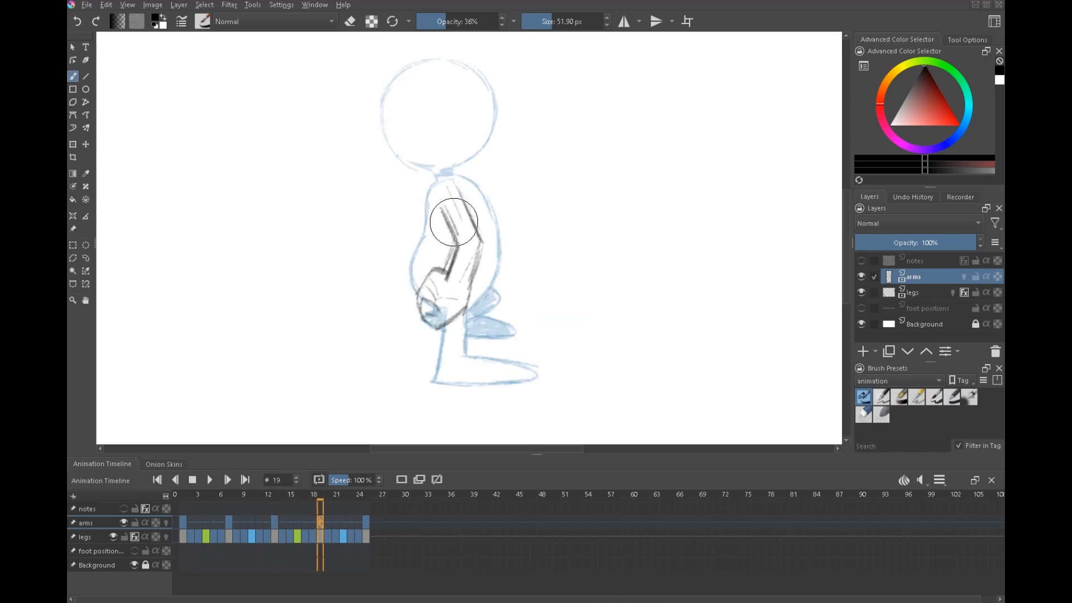
Reinforce the lower forearm outline at frame 19, and define the fist's fingers and thumb
key("Up")
key("Down")
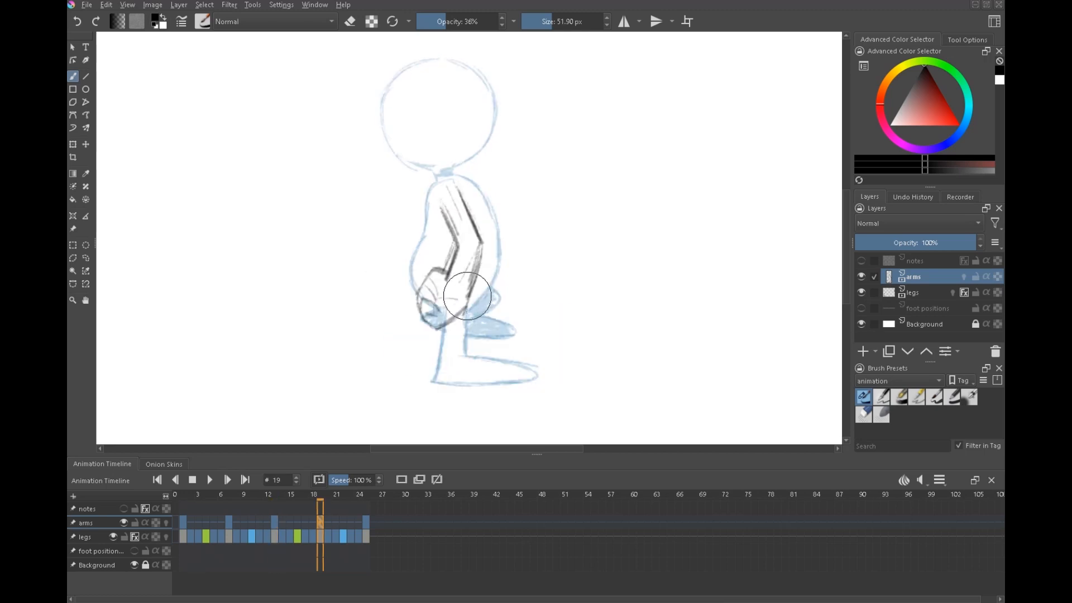
left_click_drag(435, 334, 428, 305)
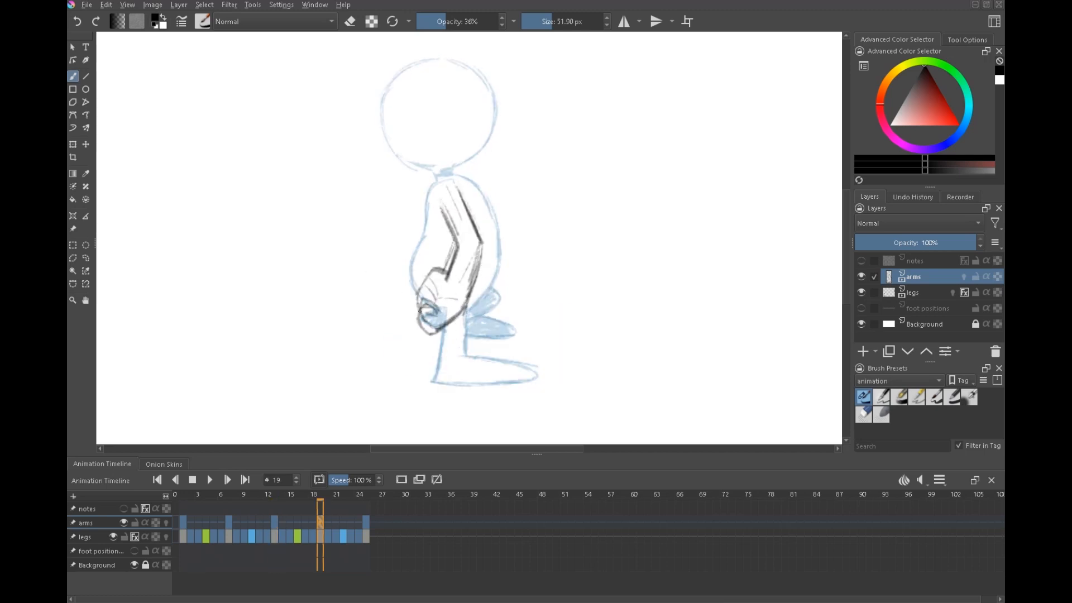
mouse_move(430, 311)
left_mouse_down()
mouse_move(412, 311)
mouse_move(426, 292)
left_mouse_up()
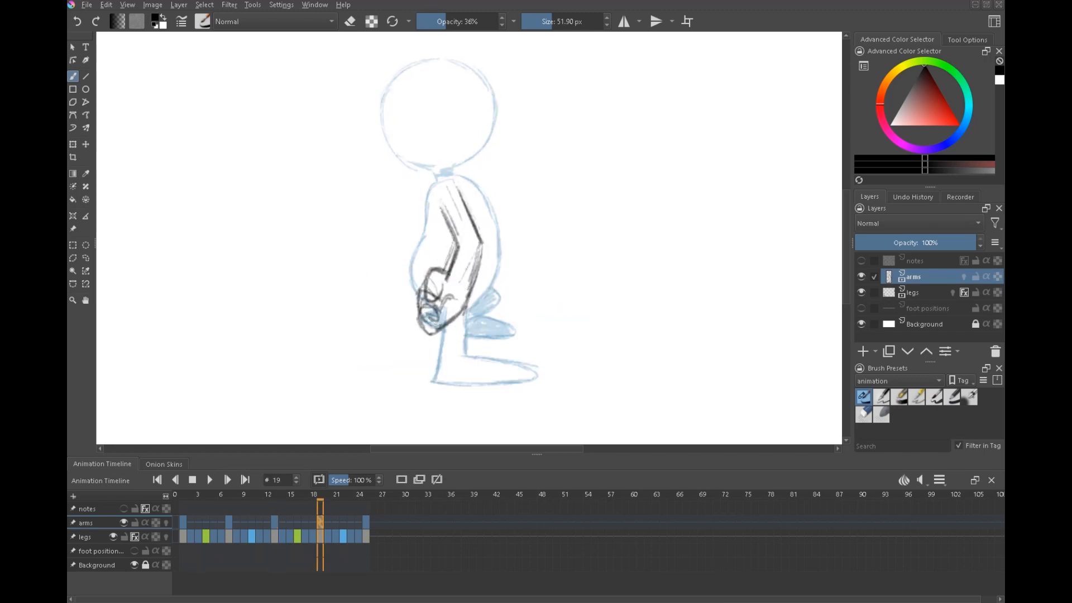
Darken the frame 19 arm contours, and erase the stray construction lines around the arm and fist
mouse_move(446, 209)
left_mouse_down()
mouse_move(459, 186)
mouse_move(481, 243)
mouse_move(466, 298)
left_mouse_up()
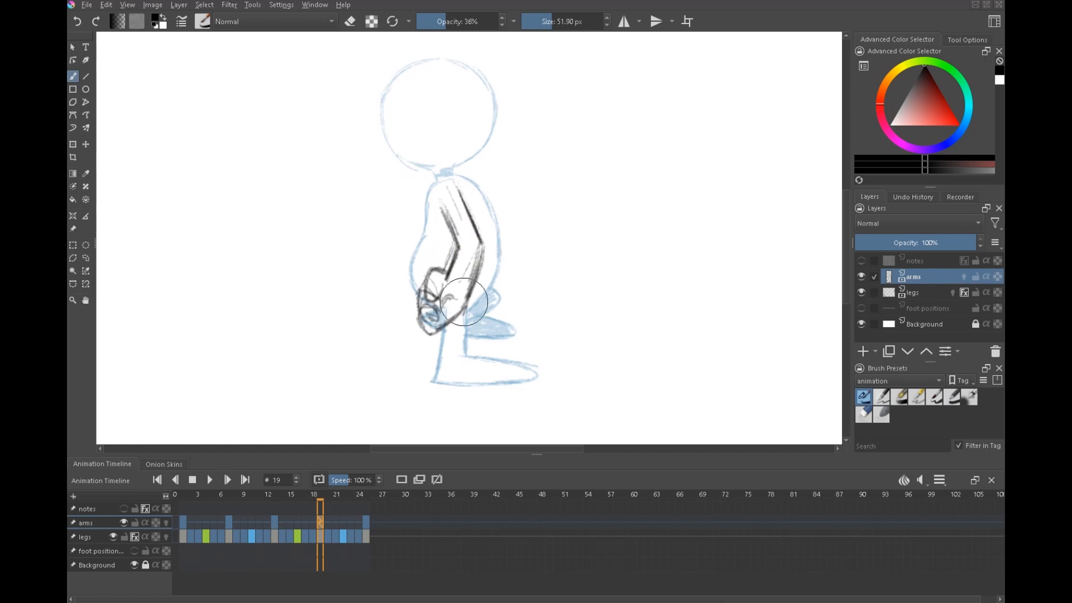
key("e")
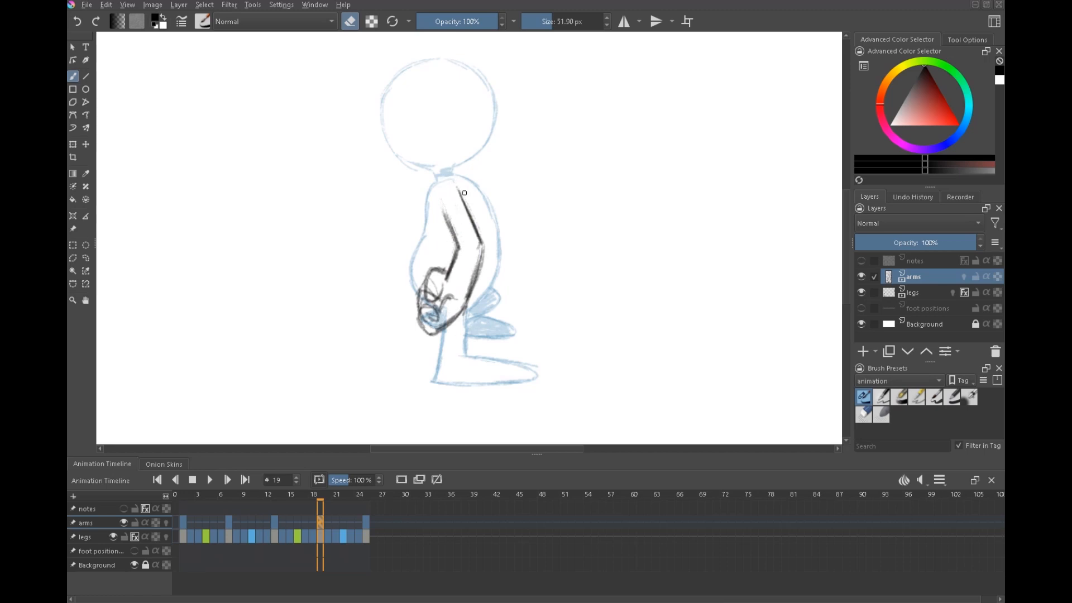
left_click_drag(475, 259, 469, 278)
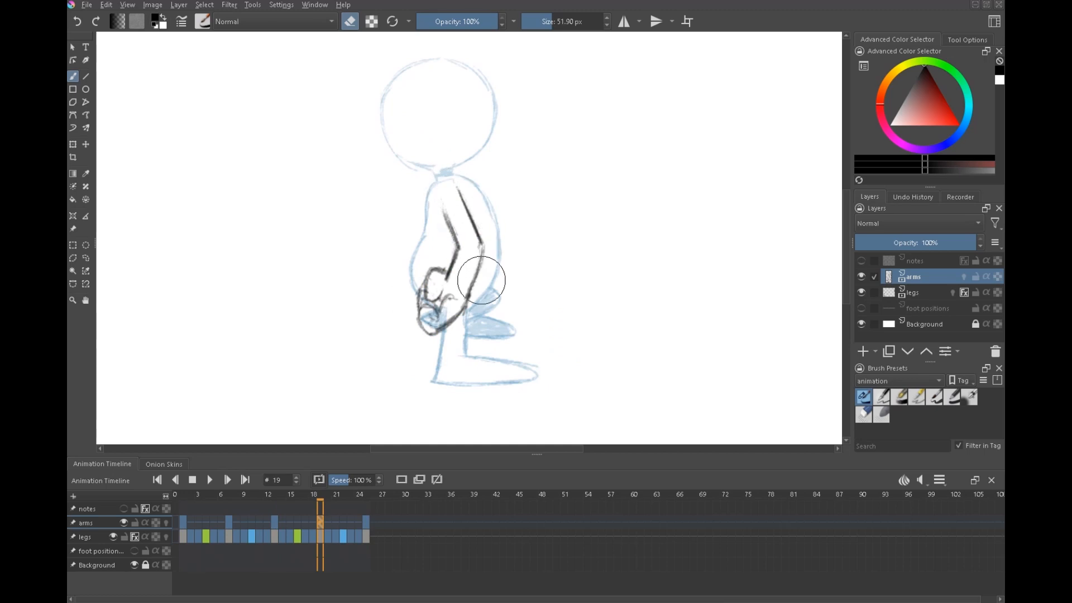
Flip between the arm key poses at frames 13, 19 and 25 to compare the arm's swing
key("Up")
key("Down")
key("Down")
key("Up")
key("Up")
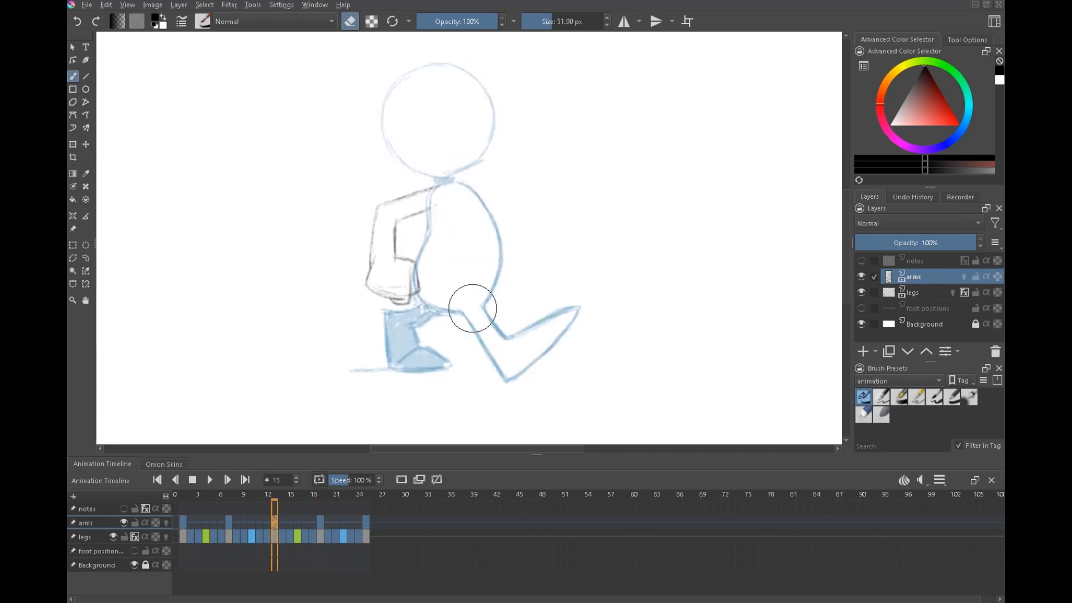
key("Down")
key("Up")
key("Down")
key("Up")
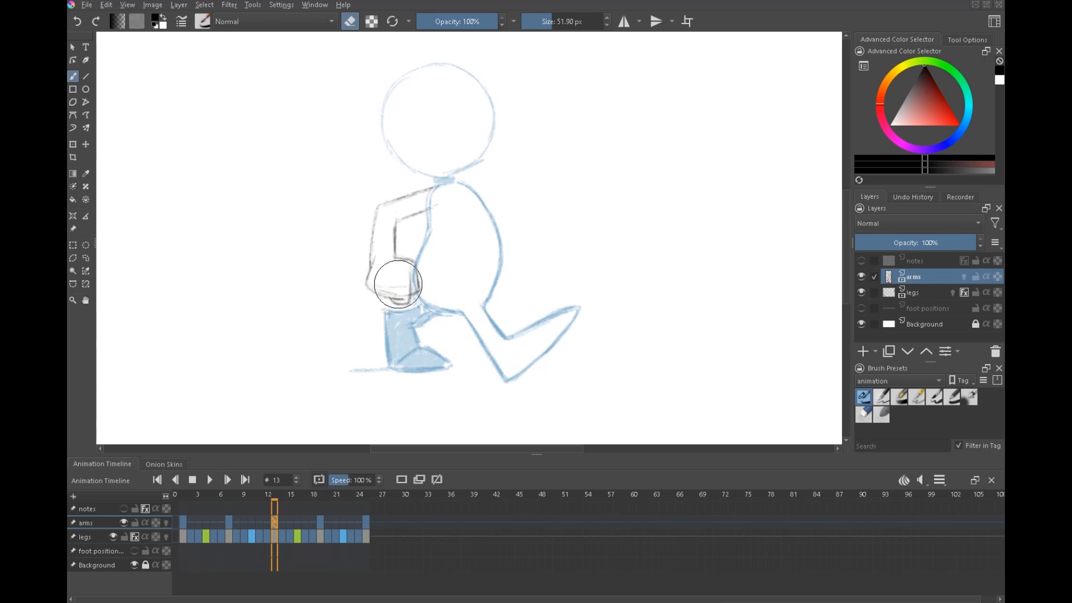
key("Down")
key("Down")
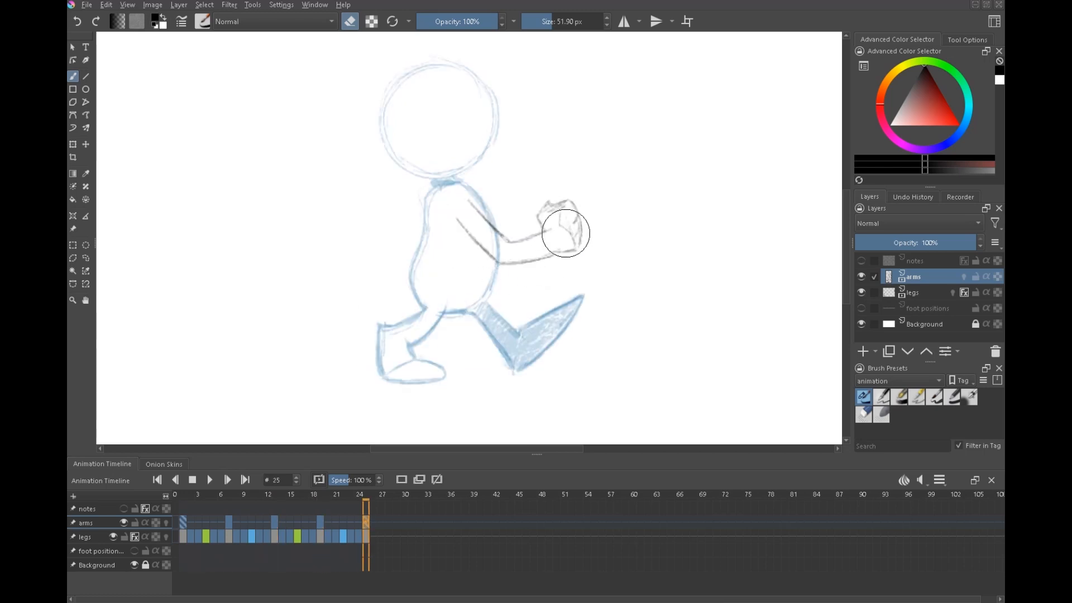
key("Up")
key("Up")
Step through the timeline from frame 13 to frame 19 to check the spacing between the two arm poses
left_click(283, 522)
left_click(290, 522)
left_click(297, 521)
left_click(306, 522)
left_click(313, 522)
left_click(275, 520)
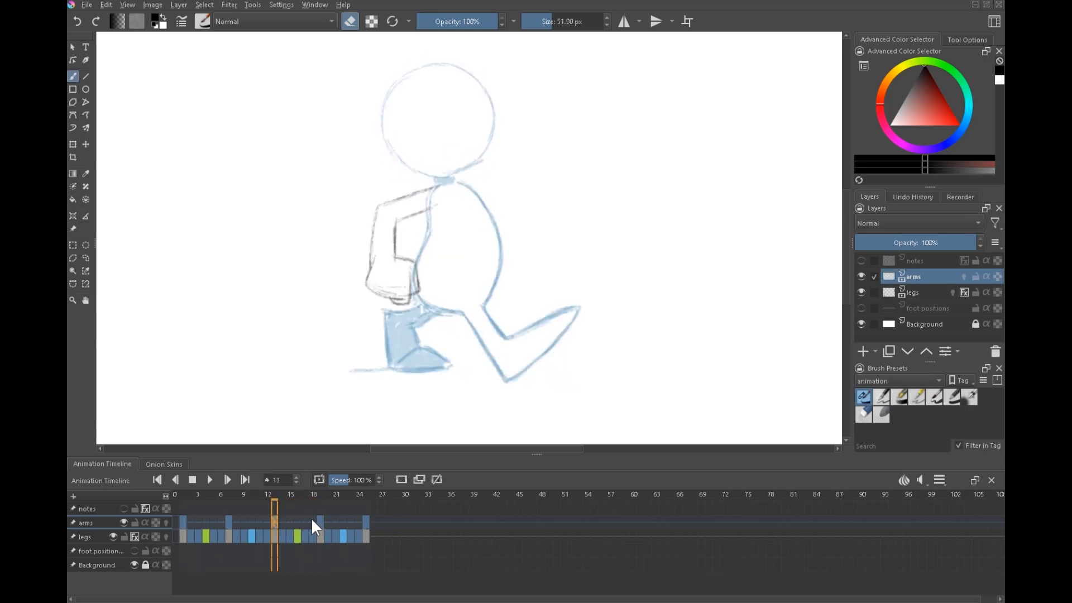
left_click(319, 520)
left_click(274, 521)
Rotate the frame 19 arm slightly counterclockwise about the shoulder, and reposition it over the torso
key("Down")
key("Up")
key("Down")
key("Up")
key("Down")
key("ctrl+t")
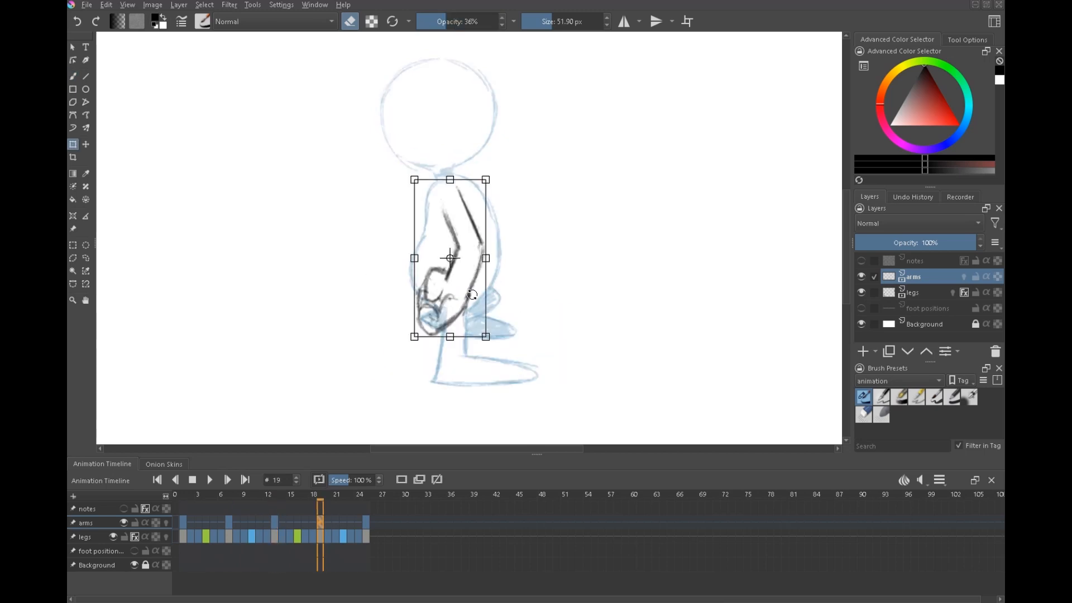
left_click_drag(453, 259, 450, 196)
left_click_drag(499, 340, 514, 339)
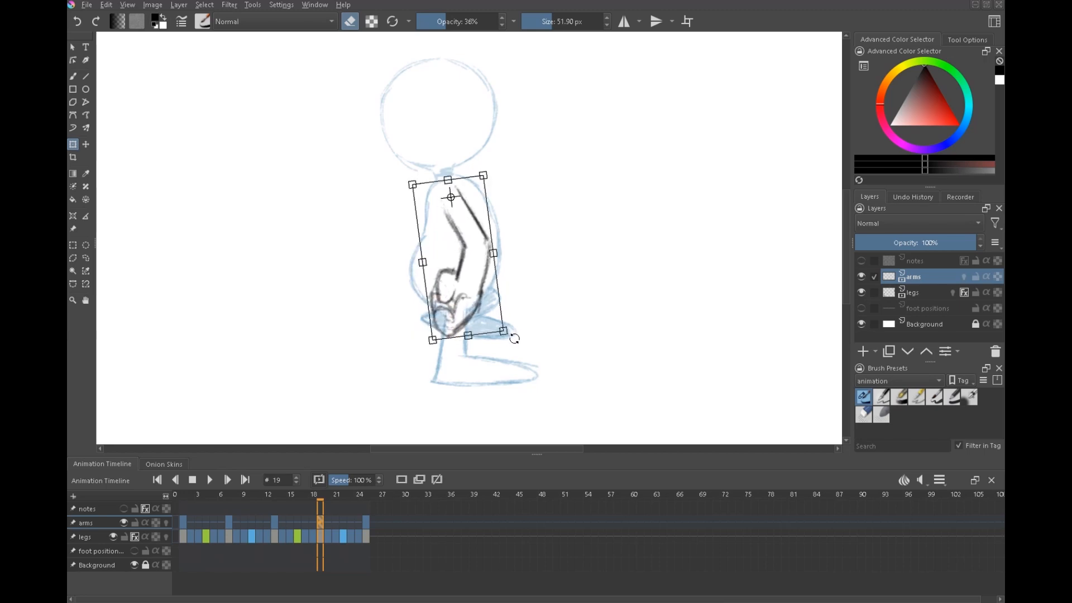
key("Return")
key("space")
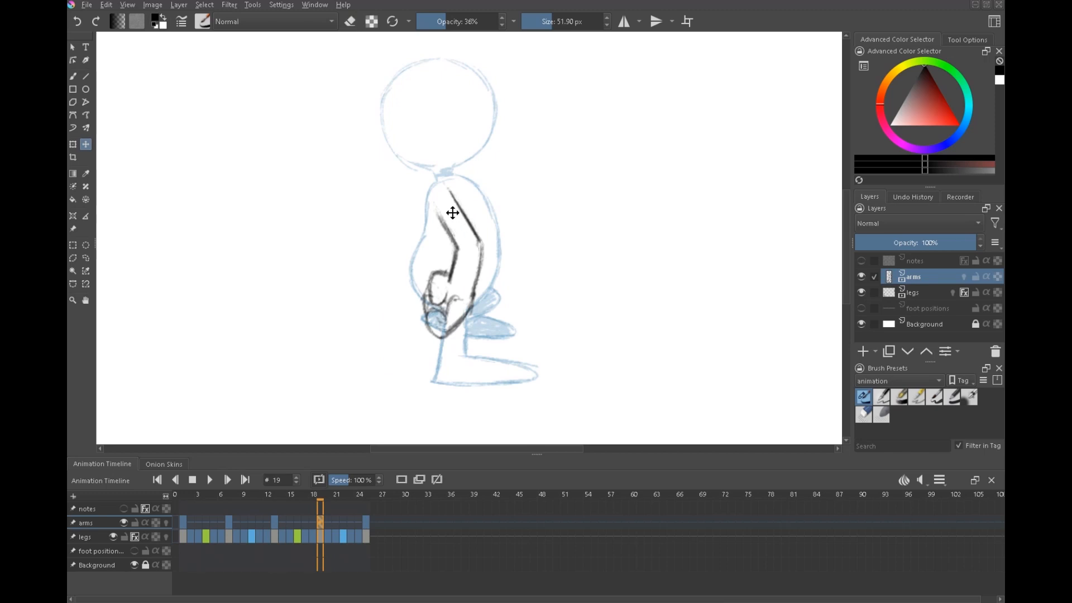
Erase the frame 19 upper arm lines at 100% opacity, and redraw them from the shoulder to the elbow
key("b")
key("e")
left_click_drag(437, 22, 503, 23)
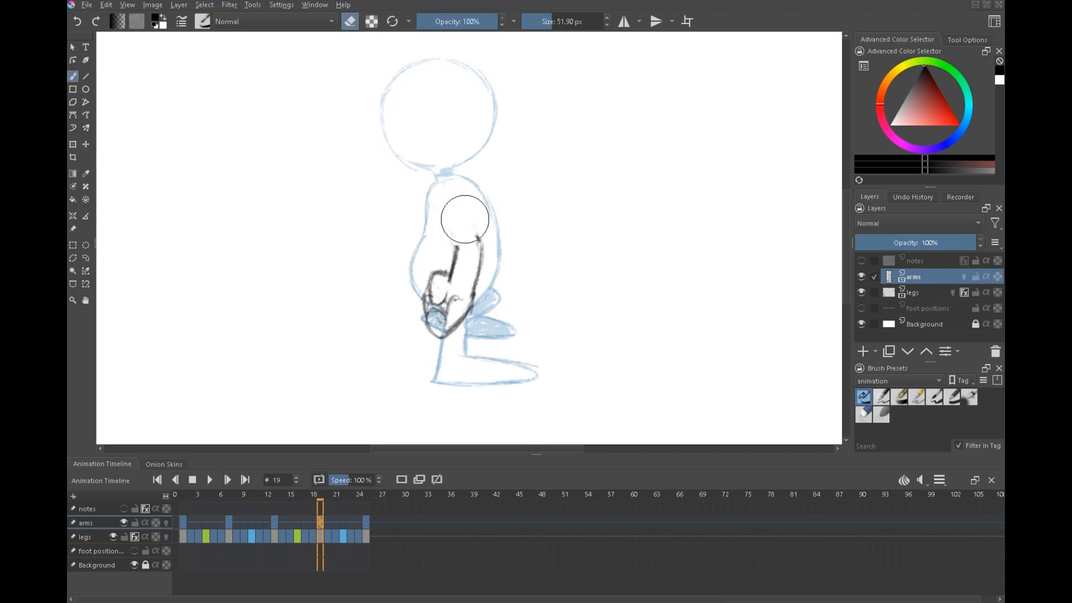
key("space")
key("space")
left_click(355, 21)
key("space")
key("space")
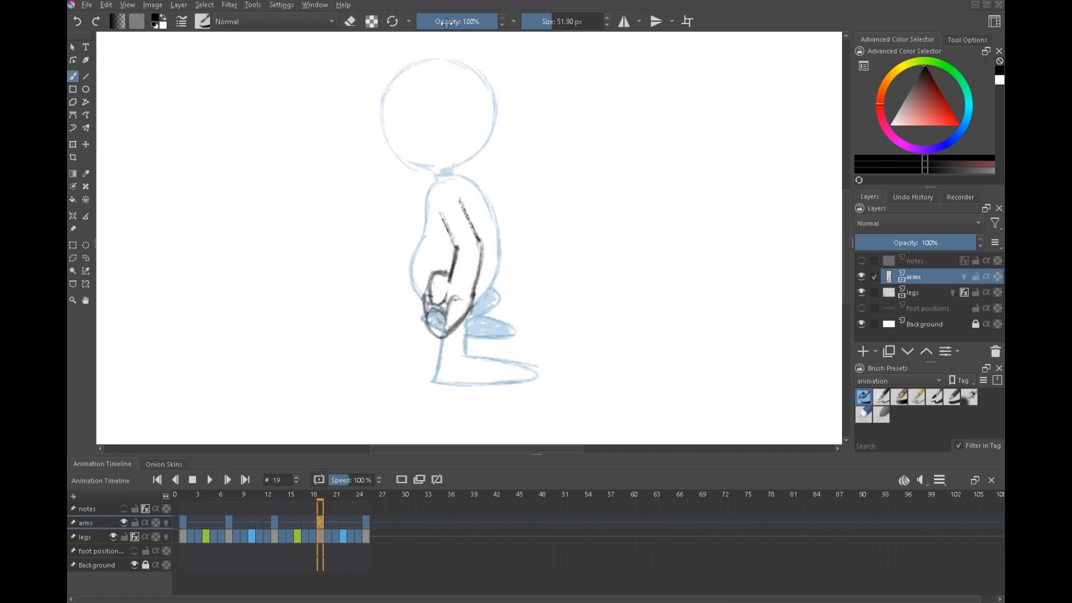
Flip through all the arm key poses, and play the animation to review the arm swing
key("i")
key("i")
key("i")
key("i")
key("i")
key("i")
key("i")
key("i")
key("space")
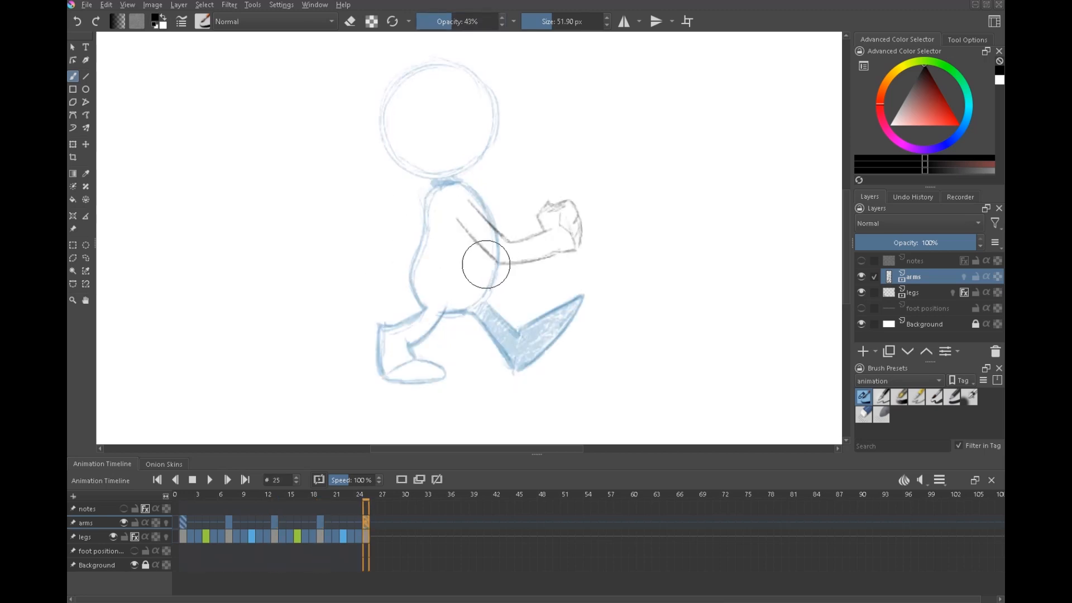
key("space")
key("space")
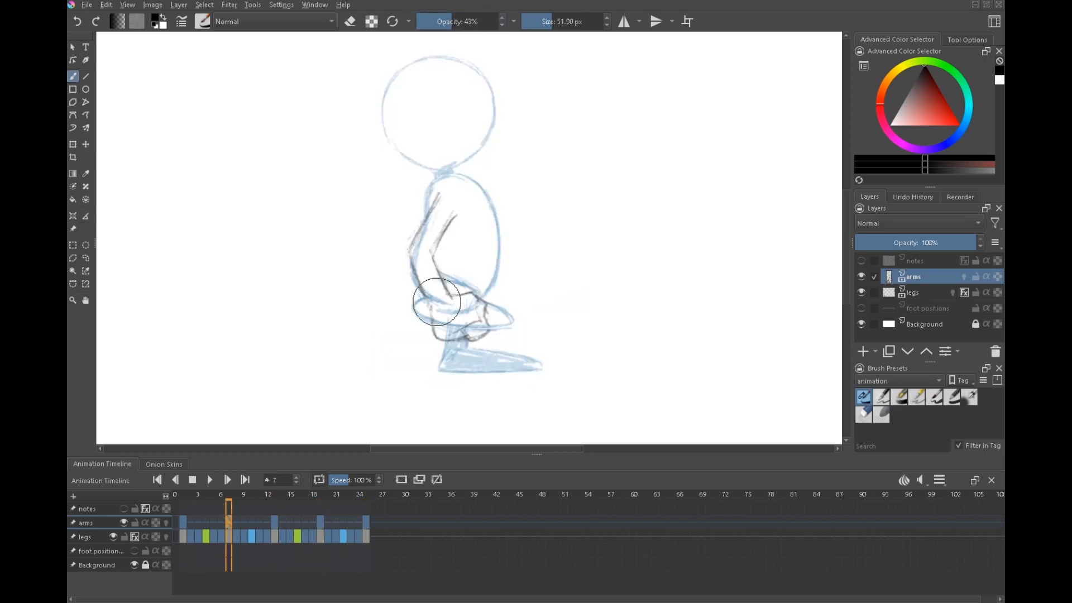
key("space")
left_click(210, 480)
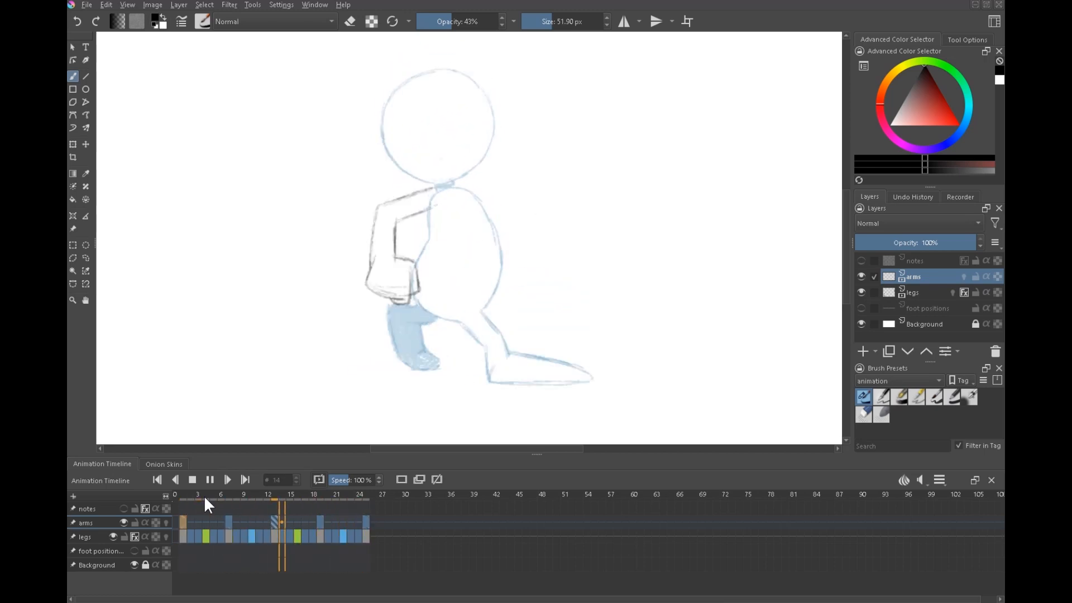
key("space")
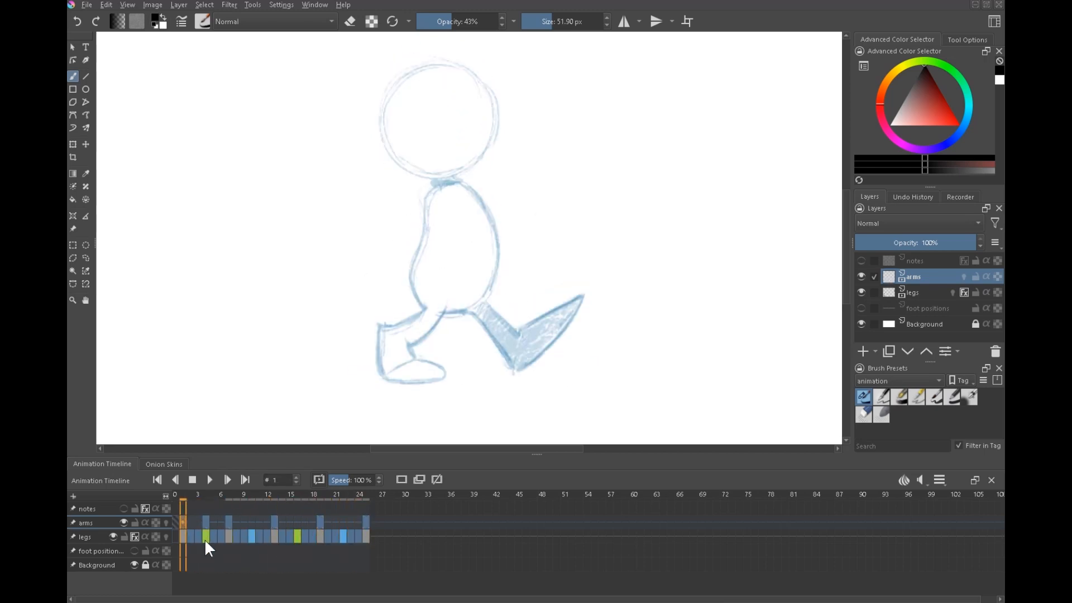
Examine the poses at frames 1, 4, 7 and 10 to plan the in-between arm drawing
left_click(206, 524)
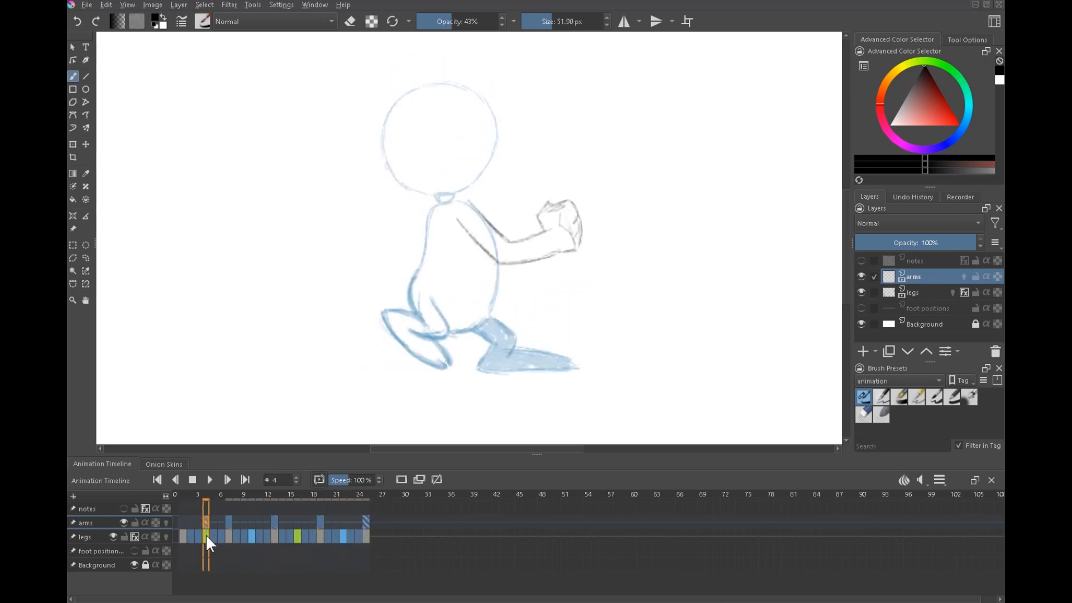
key("Home")
key(".")
left_click(182, 537)
left_click(203, 537)
left_click(251, 535)
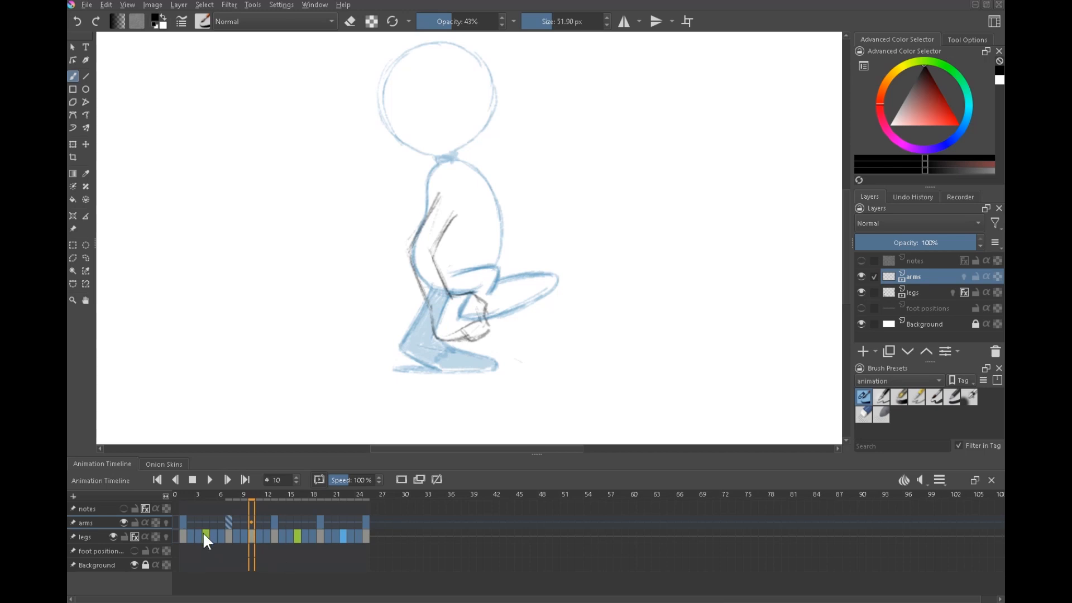
left_click(183, 538)
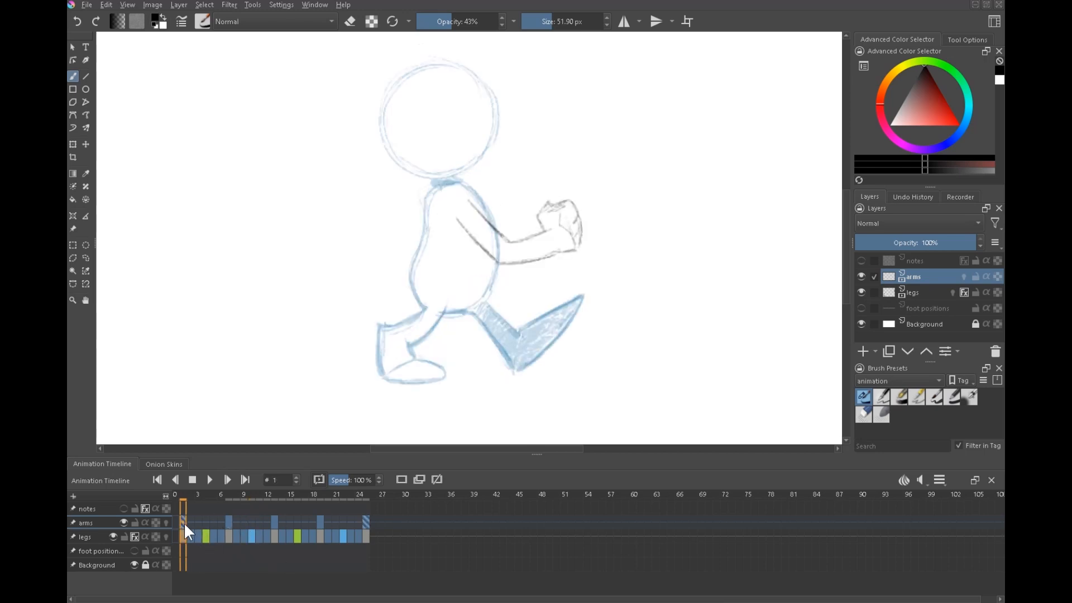
left_click(232, 522)
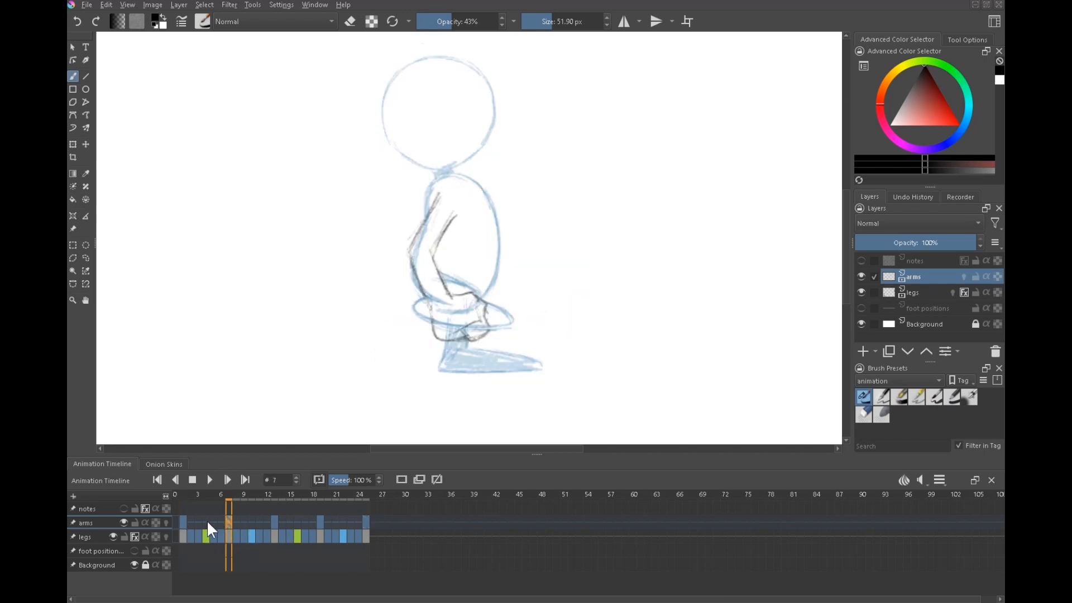
Create a blank keyframe at frame 4 of the arms layer, and turn on the layer's onion skins
left_click(208, 522)
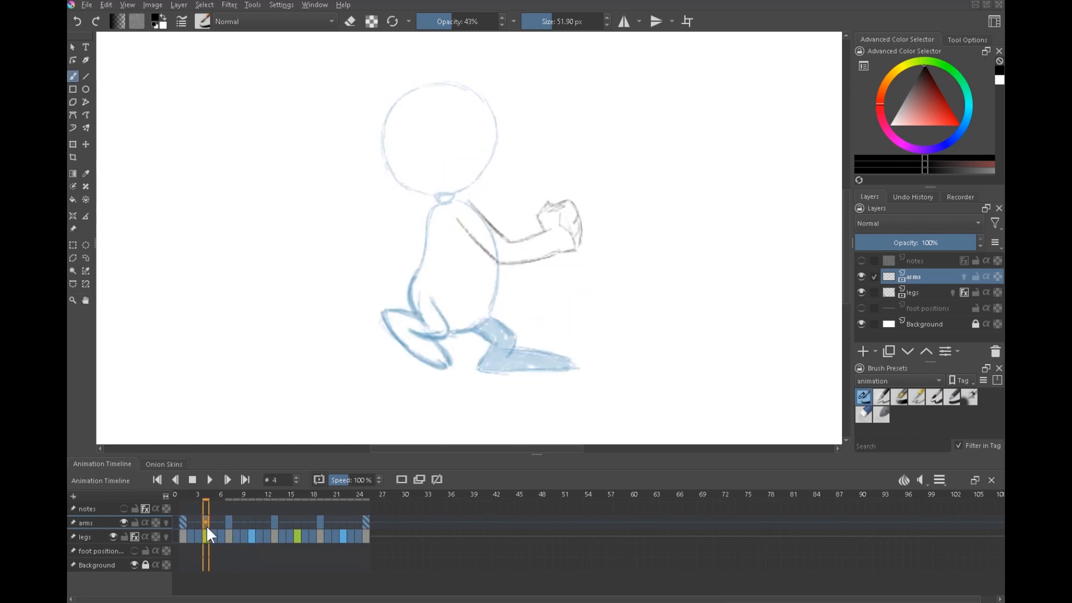
key("Delete")
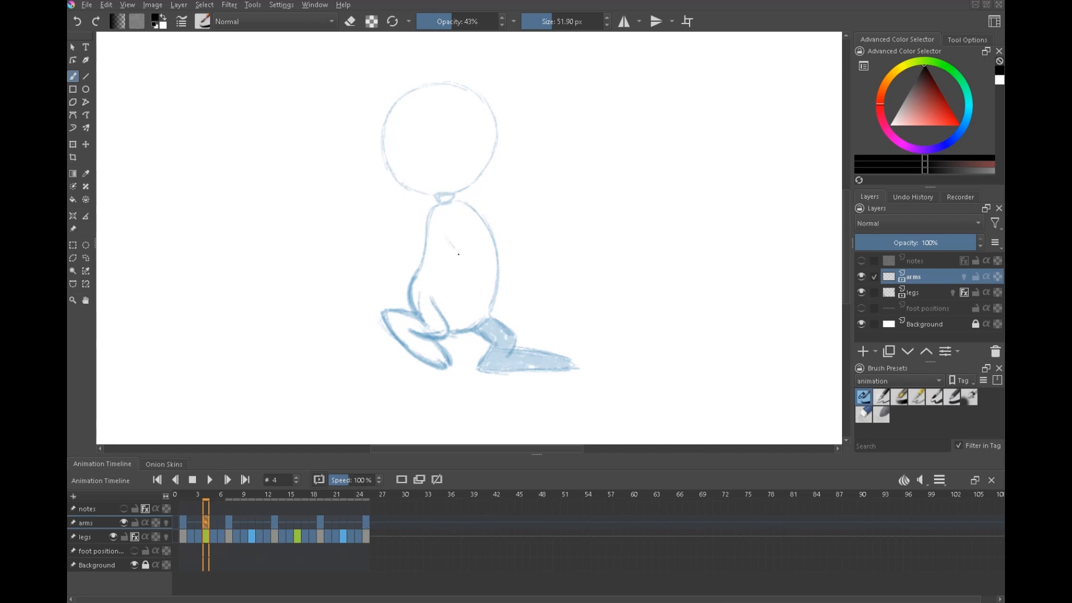
left_click(166, 523)
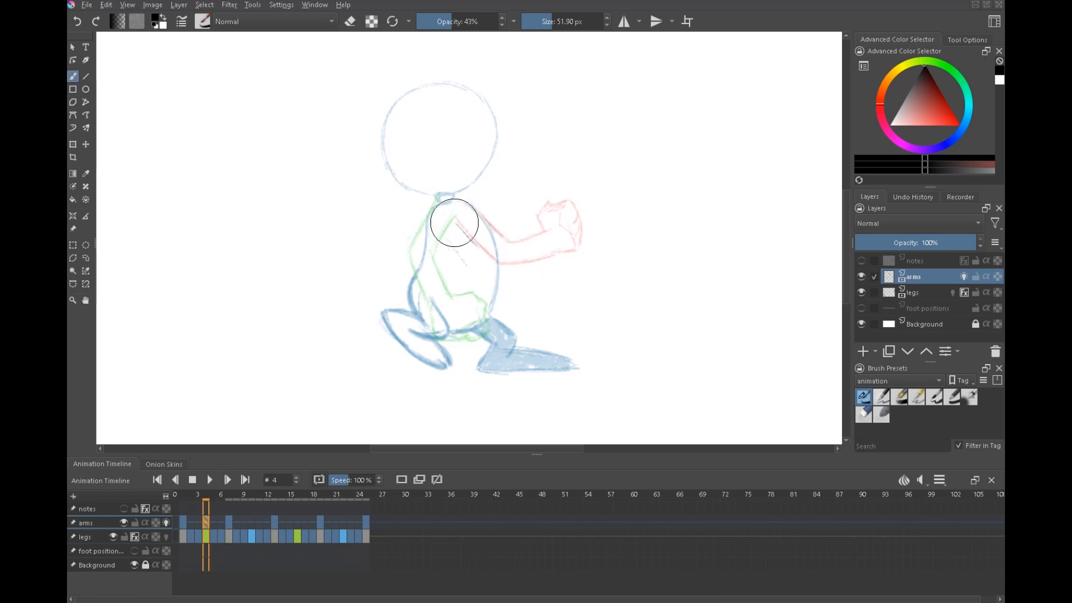
left_click_drag(447, 240, 474, 274)
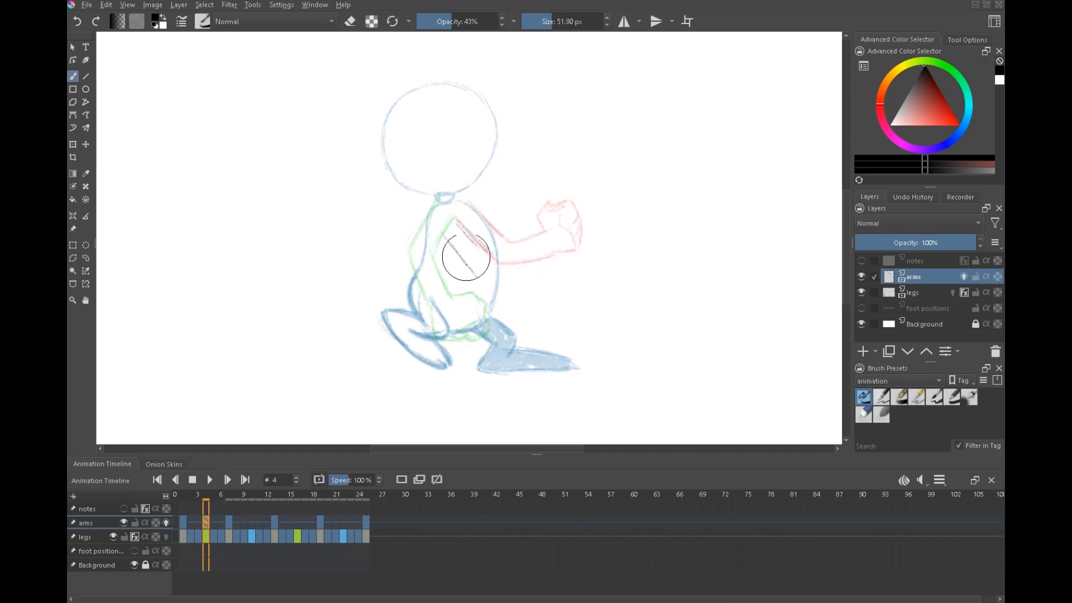
key("space")
key("space")
mouse_move(522, 217)
left_mouse_down()
mouse_move(501, 243)
mouse_move(530, 237)
mouse_move(561, 201)
mouse_move(527, 240)
left_mouse_up()
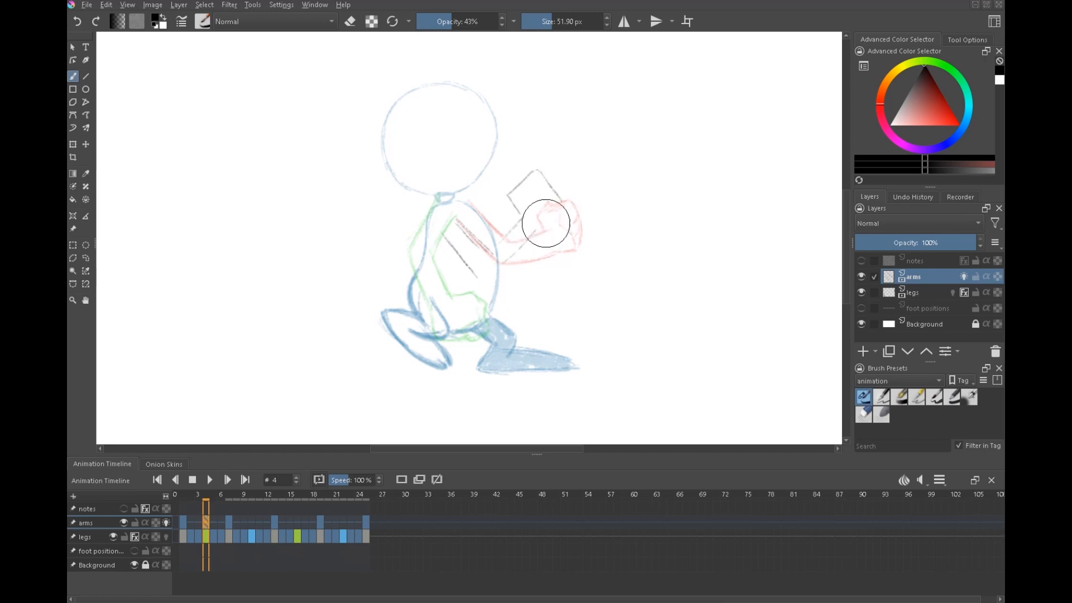
key("comma")
key("period")
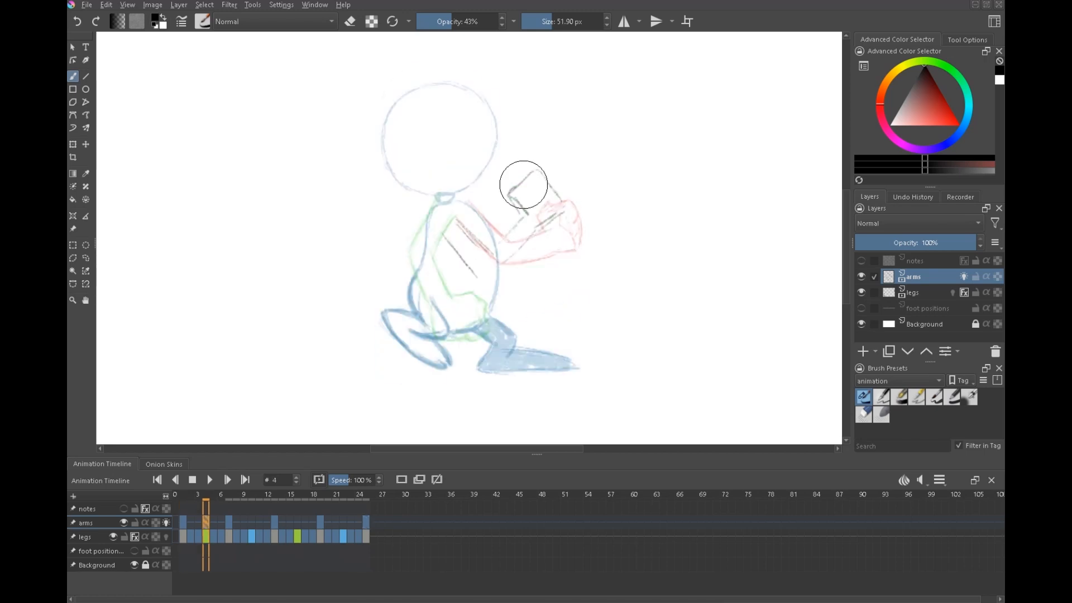
key("period")
key("comma")
left_click_drag(537, 191, 537, 203)
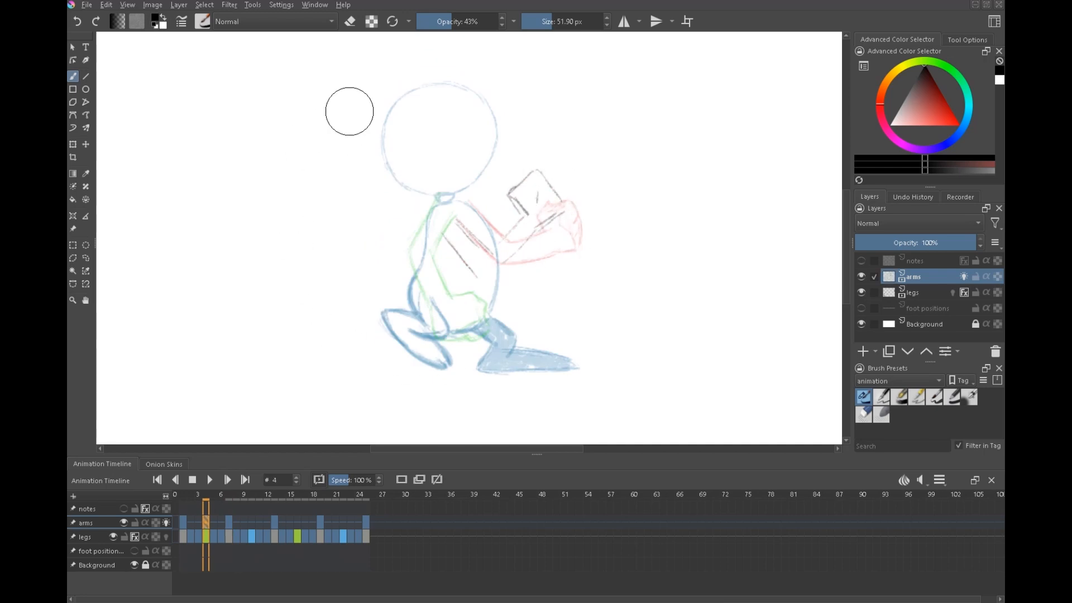
key("Delete")
Rough in a blocky fist at frame 4, slightly above the frame 1 hand, and sketch guide lines for the arm
left_click_drag(523, 202, 534, 219)
mouse_move(550, 176)
left_mouse_down()
mouse_move(574, 215)
mouse_move(559, 232)
left_mouse_up()
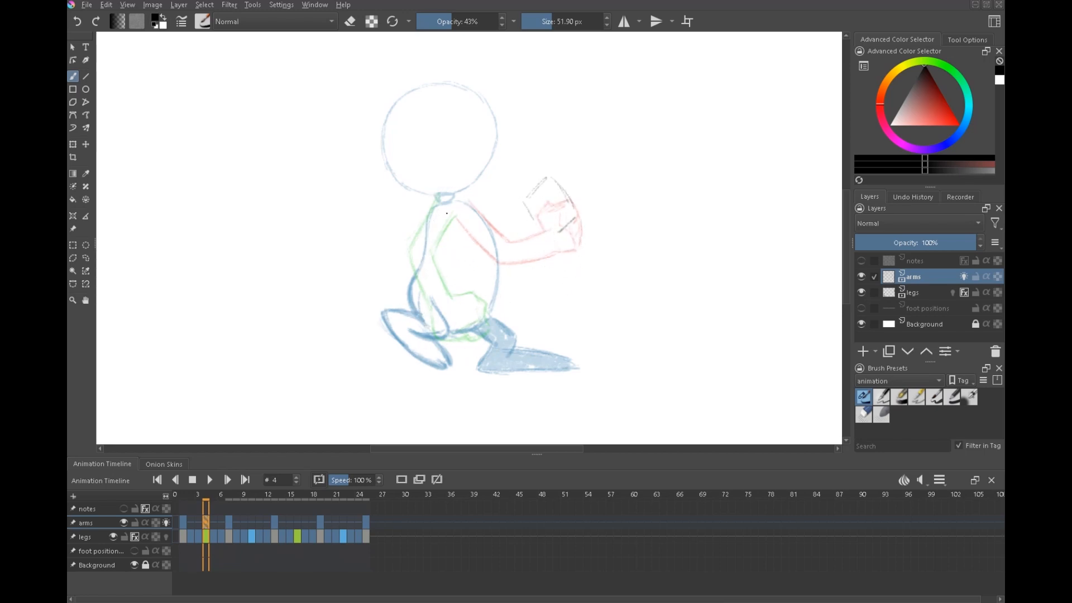
left_click_drag(461, 222, 476, 244)
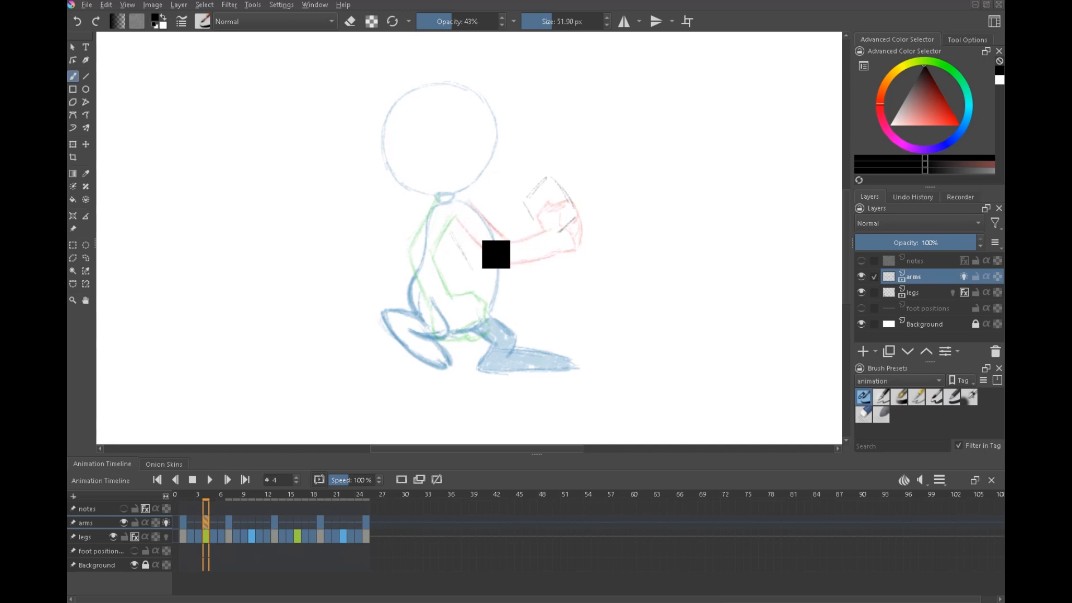
mouse_move(447, 230)
left_mouse_down()
mouse_move(483, 261)
mouse_move(457, 215)
left_mouse_up()
left_click_drag(577, 218, 520, 262)
Draw the frame 4 forearm and upper arm contours bent at the elbow, checking them against the neighbouring frames
key("Left")
key("Left")
key("Left")
key("Right")
key("Right")
key("Right")
left_click_drag(539, 216, 505, 241)
left_click_drag(468, 204, 477, 224)
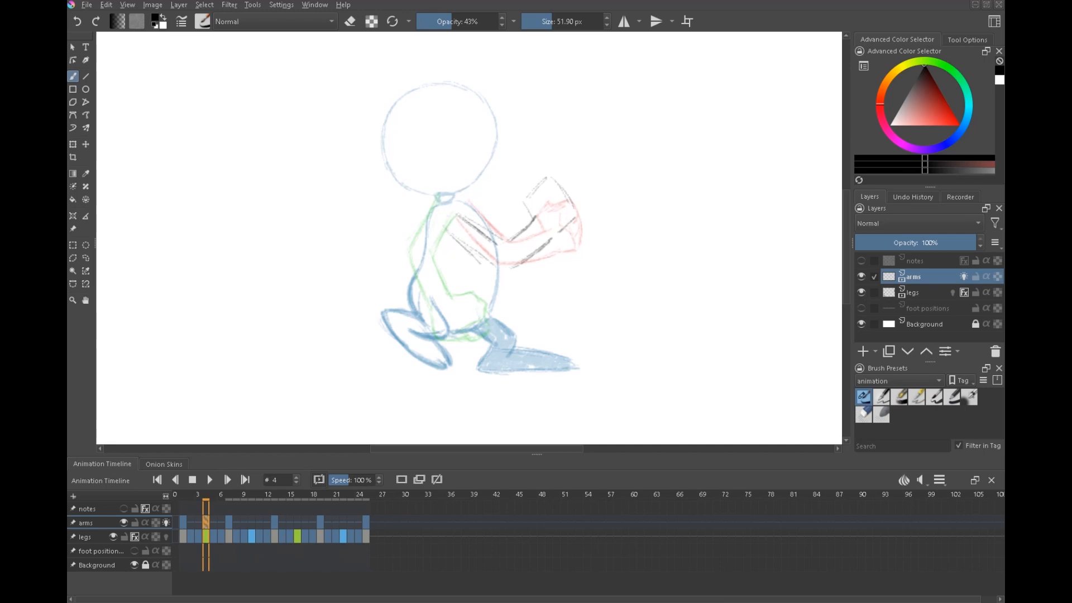
Lighten the frame 4 fist construction lines, outline the fist with its thumb, and turn off the arms layer's onion skins
key("e")
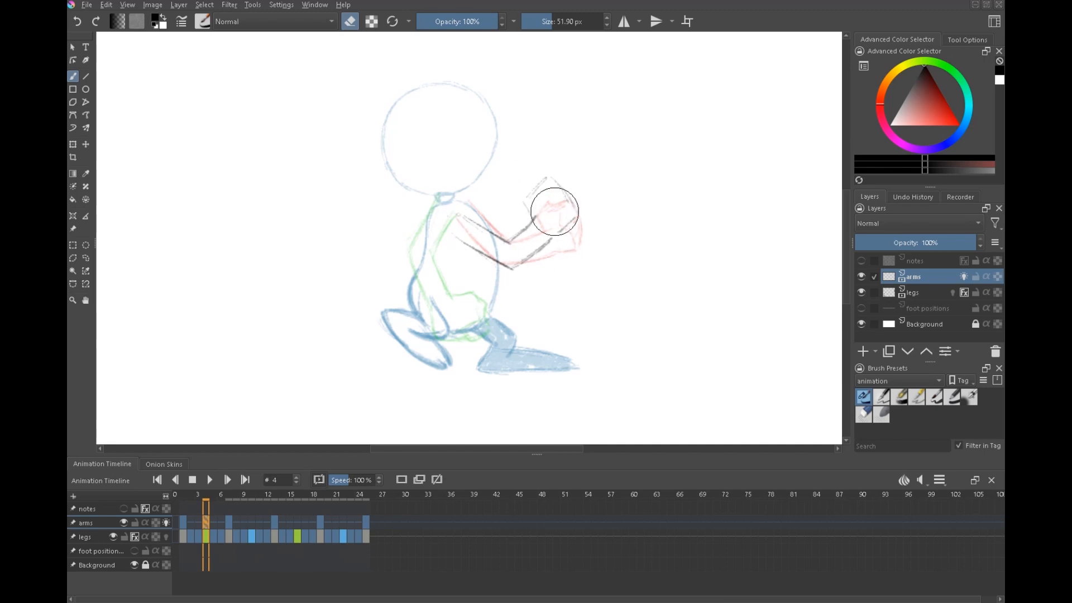
key("e")
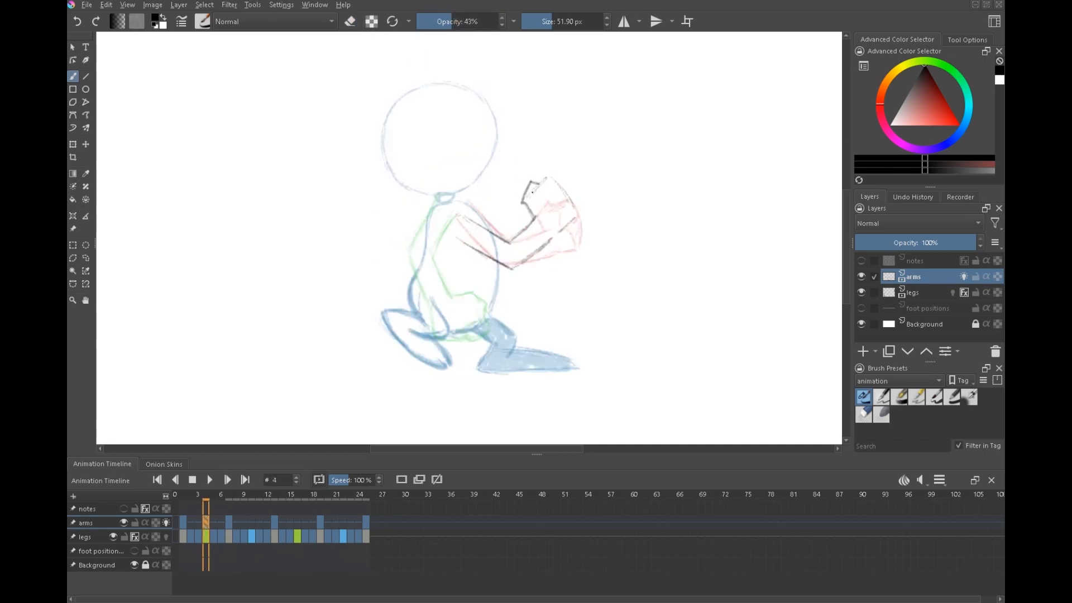
key("space")
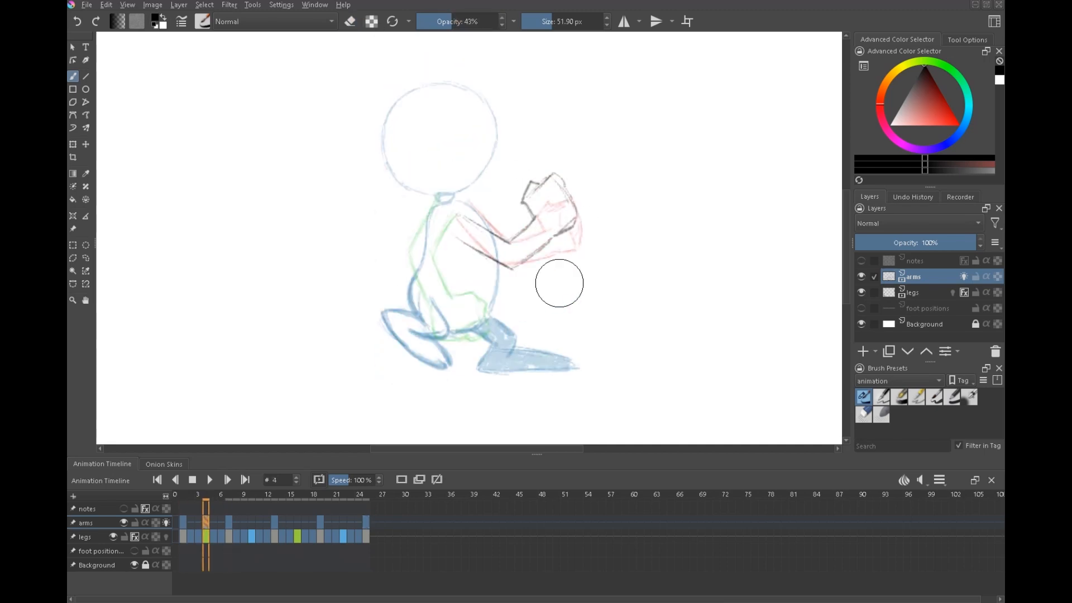
left_click(166, 523)
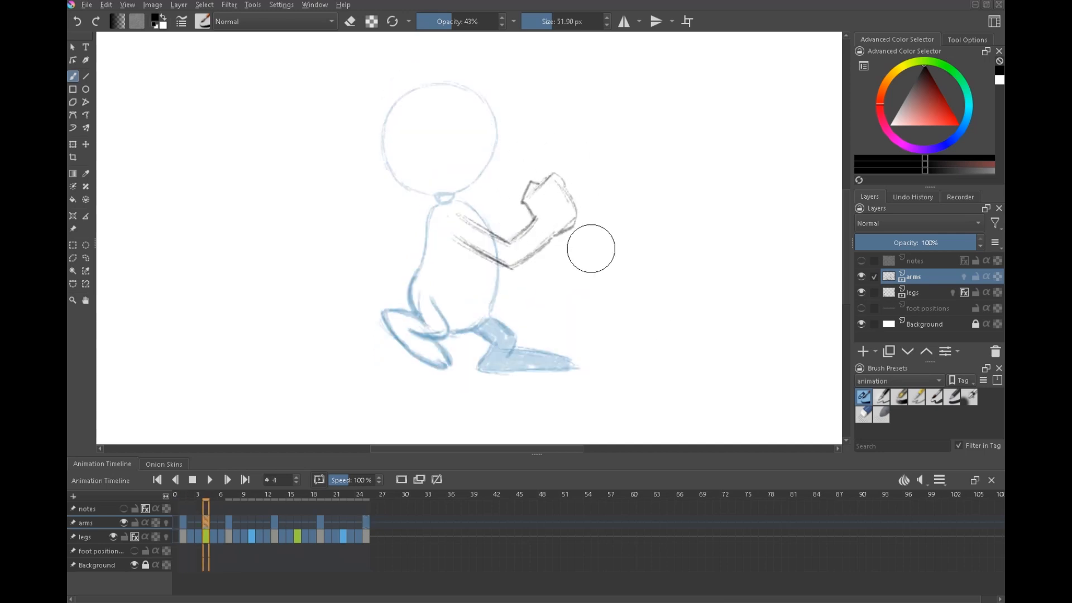
Select the frame 4 fist freehand, rotate it slightly counterclockwise and shift it towards the forearm, and clear the selection
key("l")
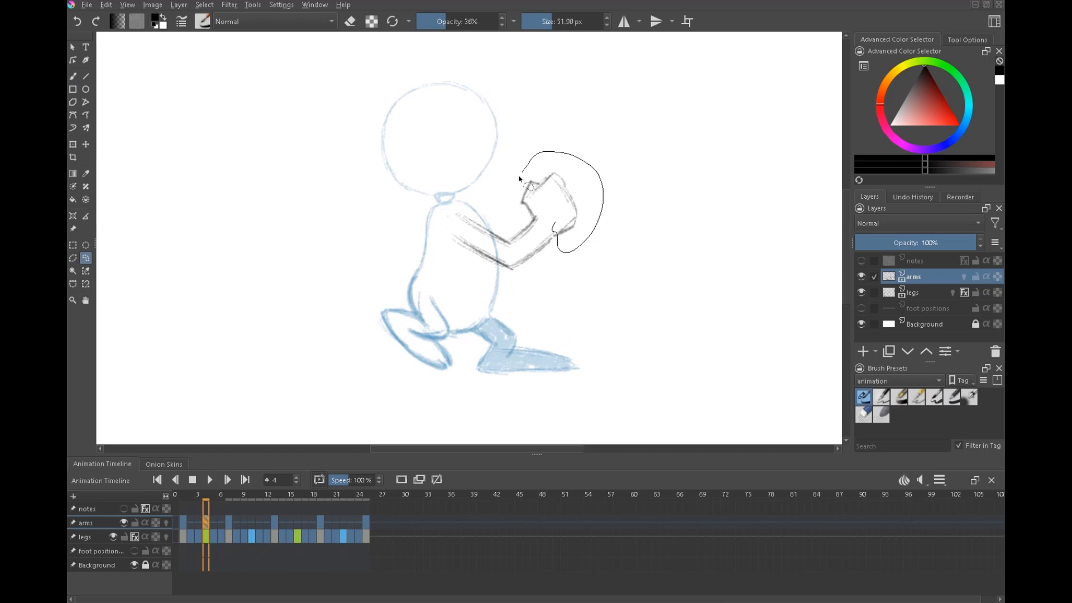
left_click_drag(535, 219, 535, 218)
key("ctrl+t")
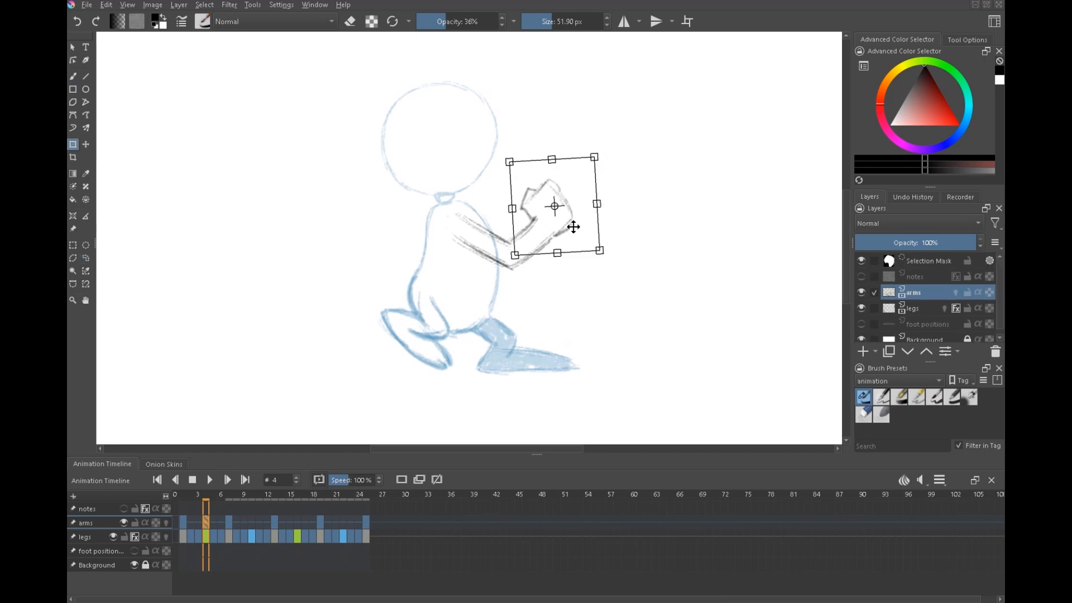
key("Return")
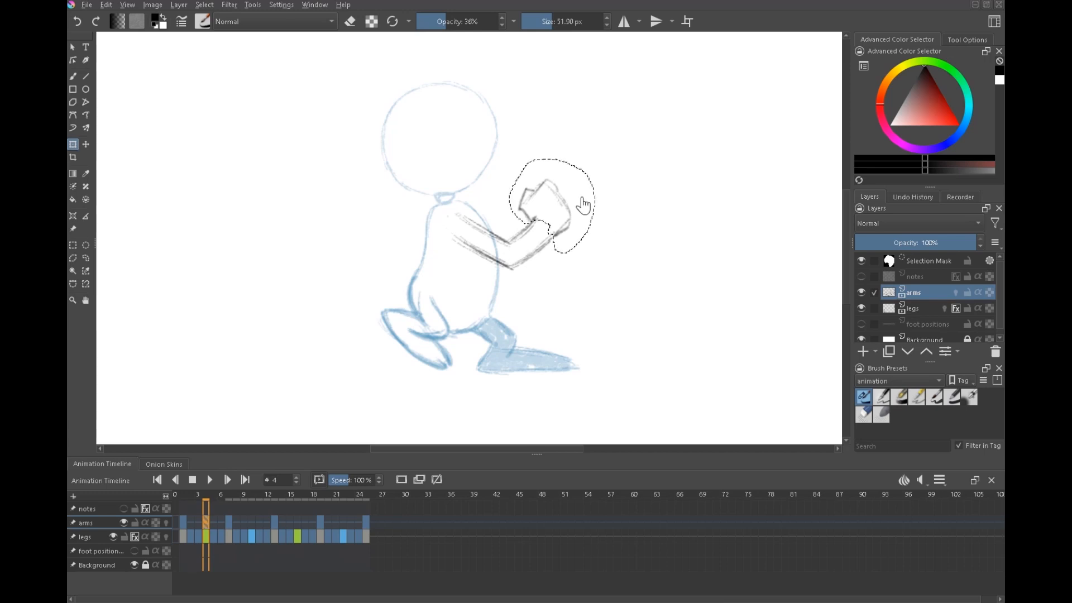
key("ctrl+shift+a")
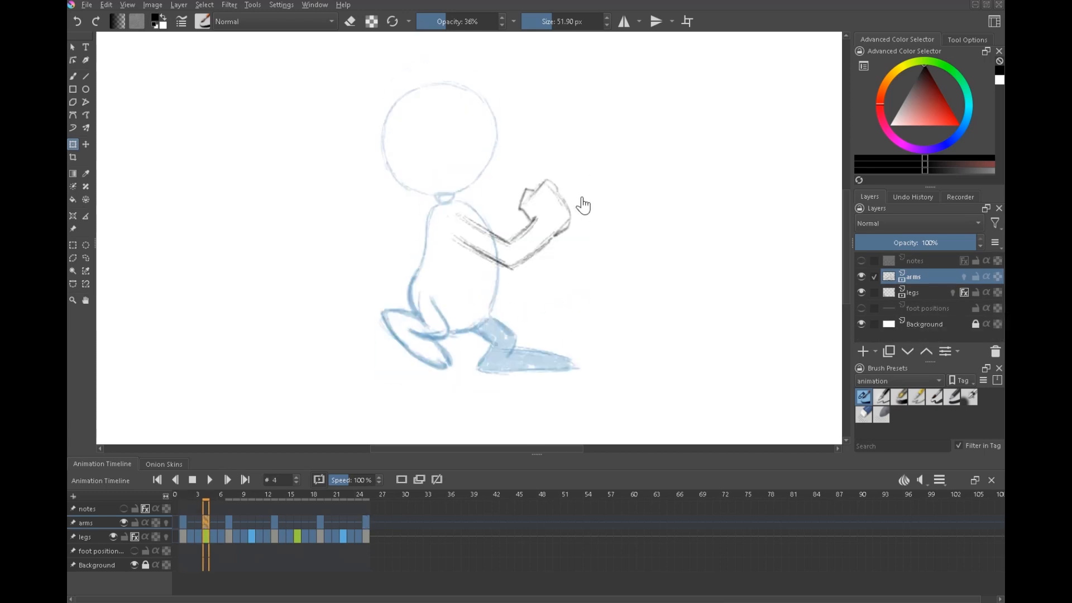
Draw the finger line inside the frame 4 fist and reinforce the forearm contour, checking against the neighbouring arm poses
left_click(72, 77)
left_click_drag(547, 207, 570, 223)
mouse_move(558, 196)
left_mouse_down()
mouse_move(533, 193)
mouse_move(552, 181)
mouse_move(556, 208)
mouse_move(568, 209)
mouse_move(521, 209)
mouse_move(532, 189)
left_mouse_up()
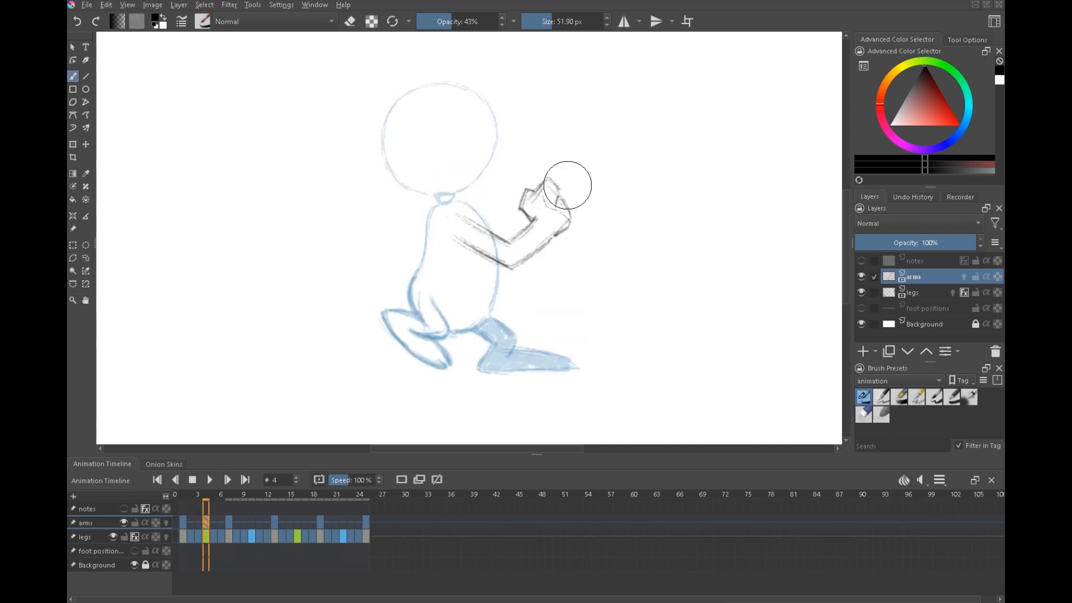
left_click_drag(570, 221, 526, 257)
key("Left")
key("Right")
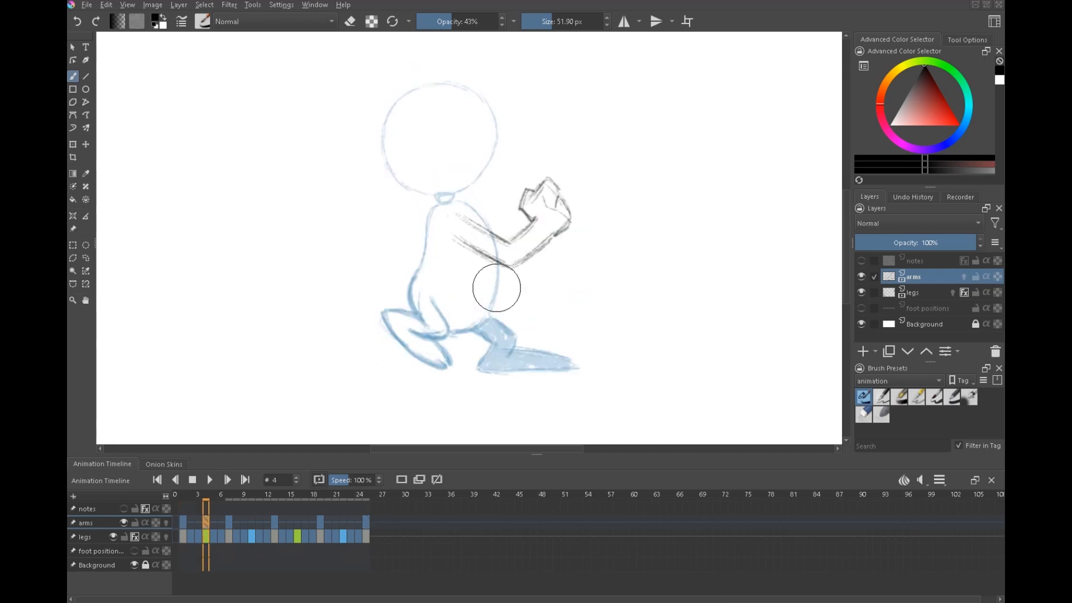
key("Right")
key("Left")
key("Right")
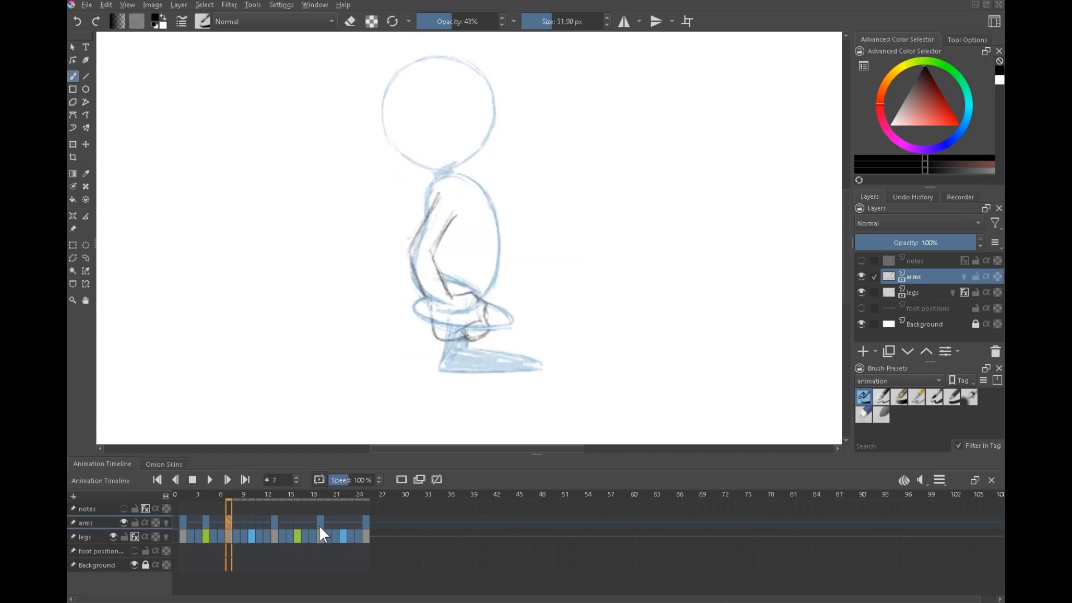
Create an empty keyframe at frame 16 on the arms layer
left_click(297, 522)
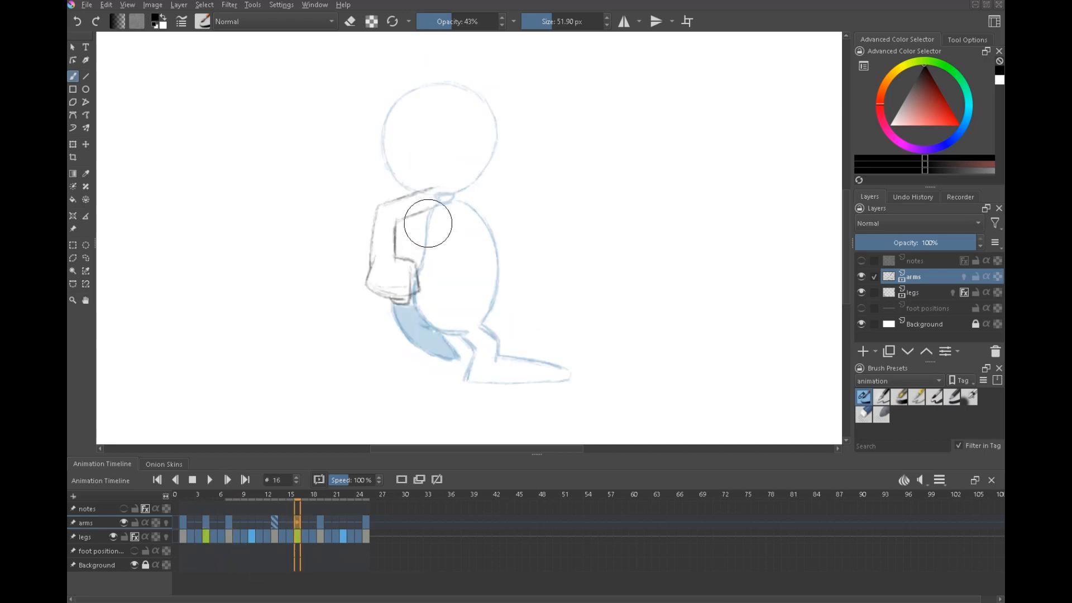
key("Delete")
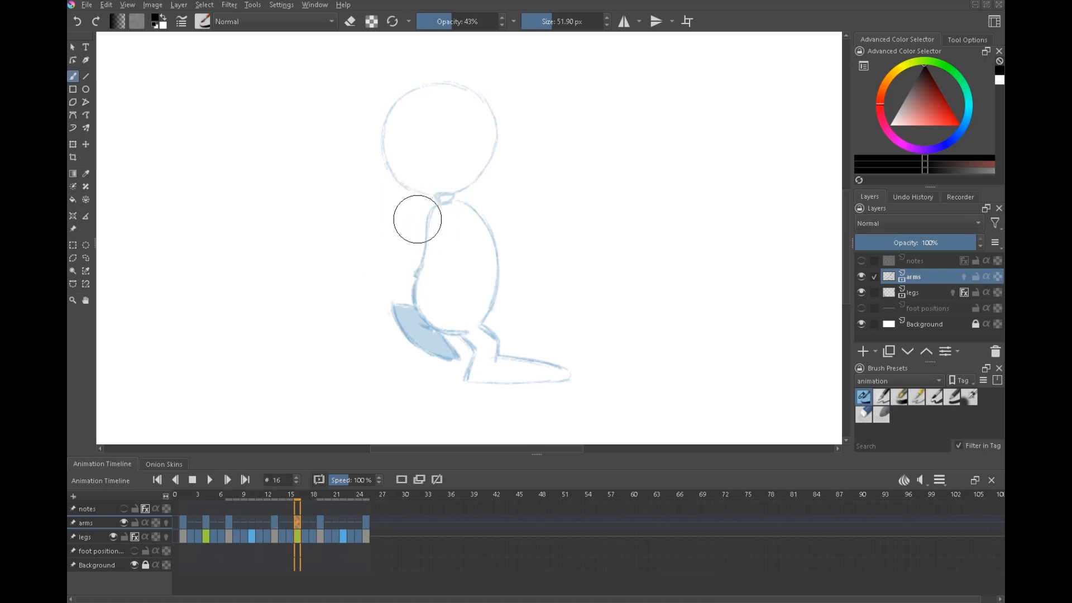
Compare the arm poses at frames 13 and 19 with the empty frame 16 to judge the in-between position
key("Left")
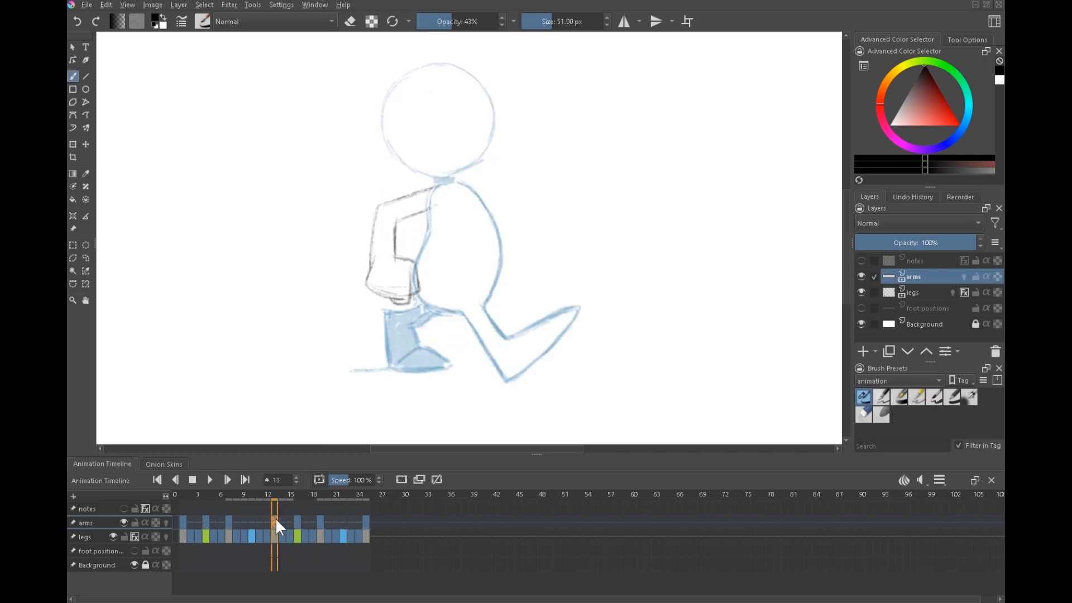
left_click(321, 523)
left_click(279, 519)
left_click(321, 523)
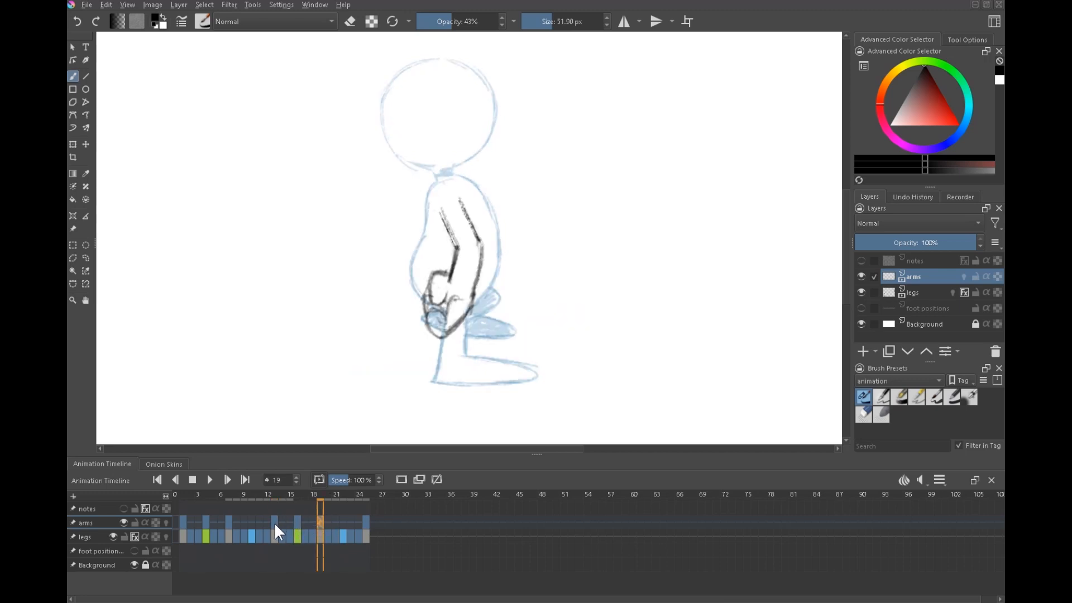
left_click(276, 521)
left_click(300, 520)
left_click(320, 522)
left_click(276, 521)
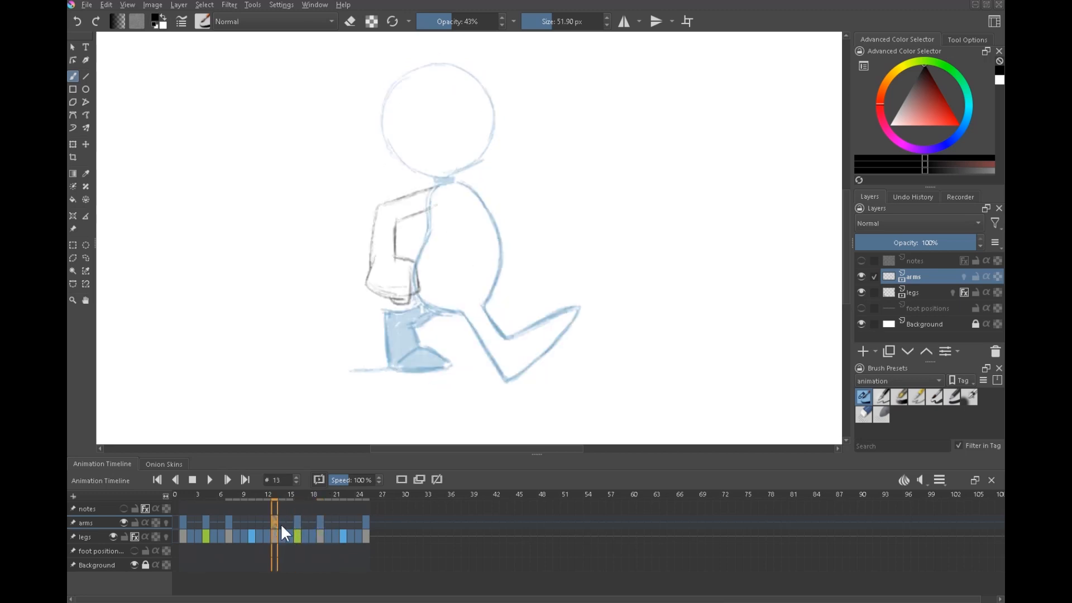
left_click(299, 521)
left_click(276, 522)
left_click(298, 519)
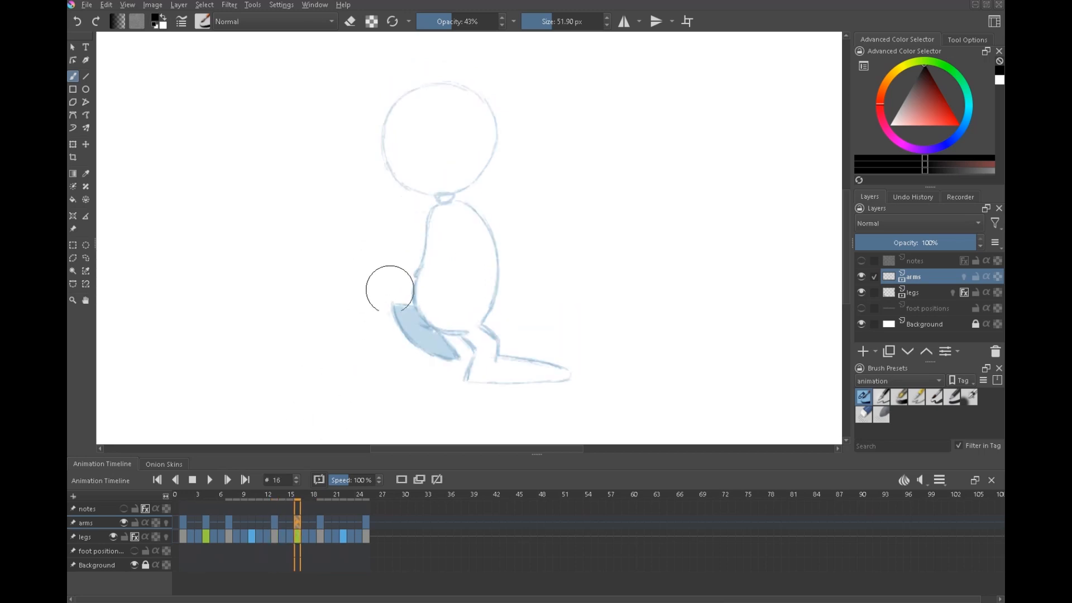
Turn on the arms layer's onion skins and rough in the frame 16 fist behind and slightly below the frame 13 hand, checking against frame 13
left_click(166, 522)
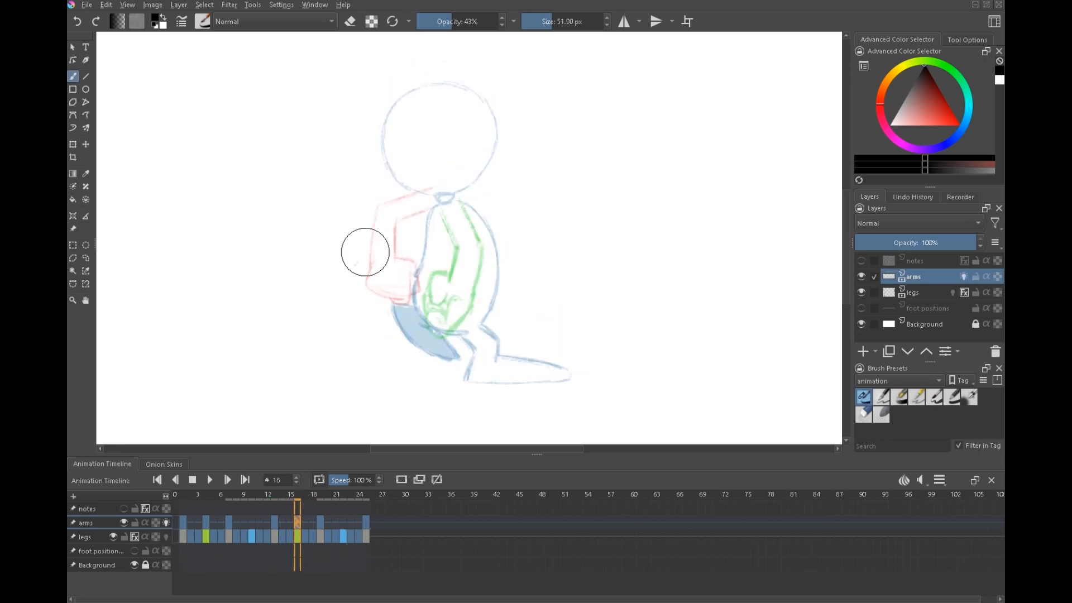
left_click_drag(351, 266, 360, 294)
key("Left")
key("Left")
key("Left")
key("Right")
key("Right")
key("Right")
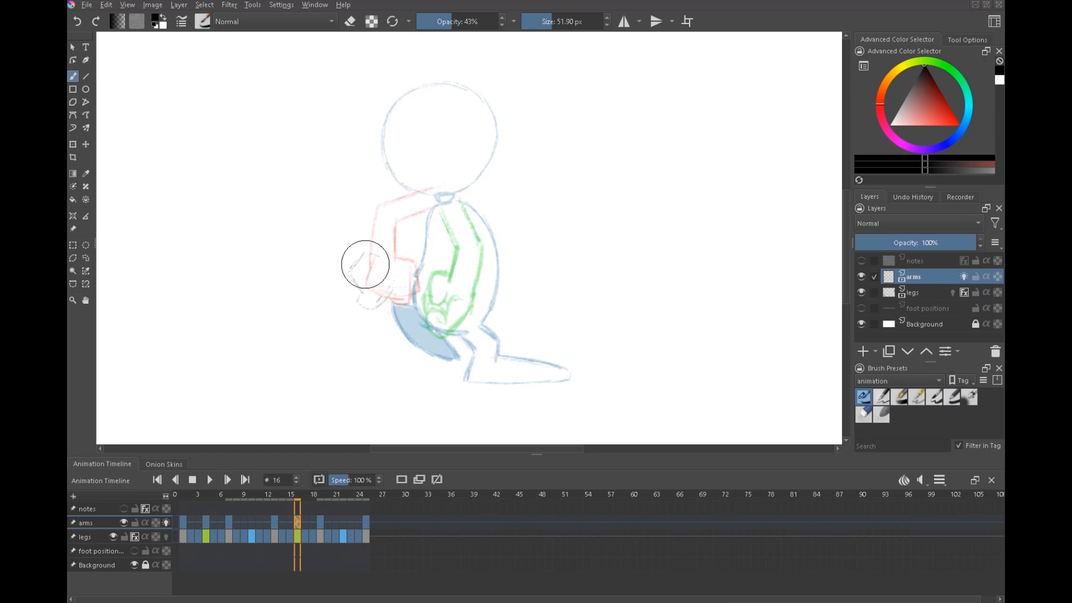
key("Left")
key("Left")
key("Left")
key("Right")
key("Right")
key("Right")
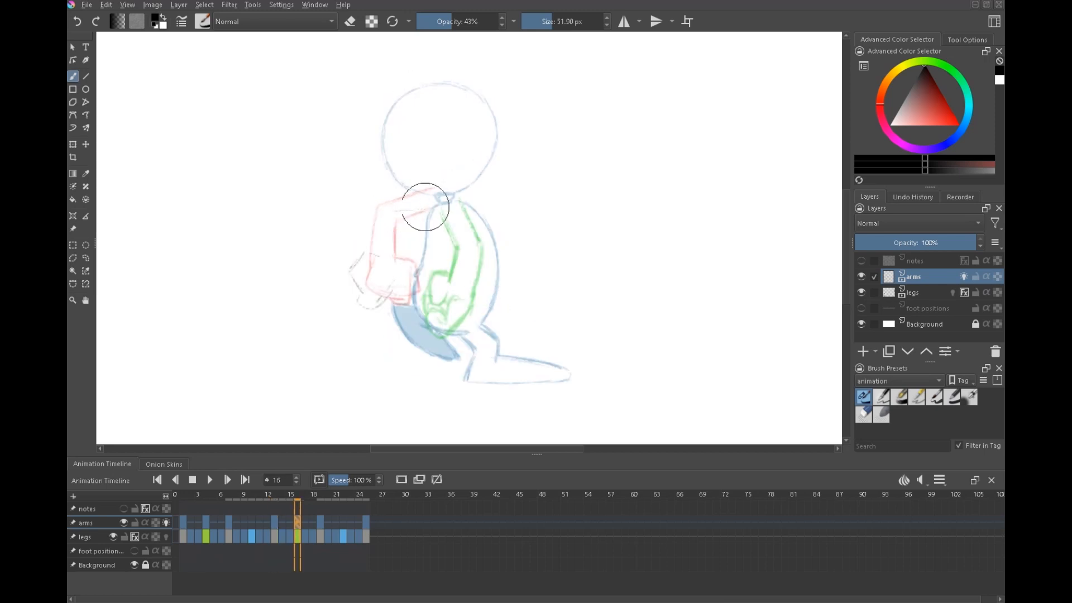
Sketch the frame 16 upper arm and forearm contours bent at the elbow, and turn off the arms layer's onion skins
left_click_drag(393, 228, 444, 227)
mouse_move(378, 211)
left_mouse_down()
mouse_move(399, 228)
mouse_move(387, 263)
left_mouse_up()
left_click(163, 522)
Flip repeatedly between frames 13 and 16 to examine the arm's movement
key("Left")
key("Left")
key("Left")
key("Right")
key("Right")
key("Right")
key("Left")
key("Left")
key("Left")
key("Right")
key("Right")
key("Right")
key("Left")
key("Left")
key("Left")
key("Right")
key("Right")
key("Right")
key("Left")
key("Left")
key("Left")
key("Right")
key("Right")
key("Right")
Strengthen the frame 16 arm contours from shoulder to wrist and refine the outline of the fist
left_click_drag(357, 290, 363, 246)
mouse_move(388, 211)
left_mouse_down()
mouse_move(408, 225)
mouse_move(400, 231)
mouse_move(434, 222)
mouse_move(387, 211)
mouse_move(447, 205)
left_mouse_up()
left_click_drag(375, 223, 367, 245)
left_click_drag(404, 277, 398, 294)
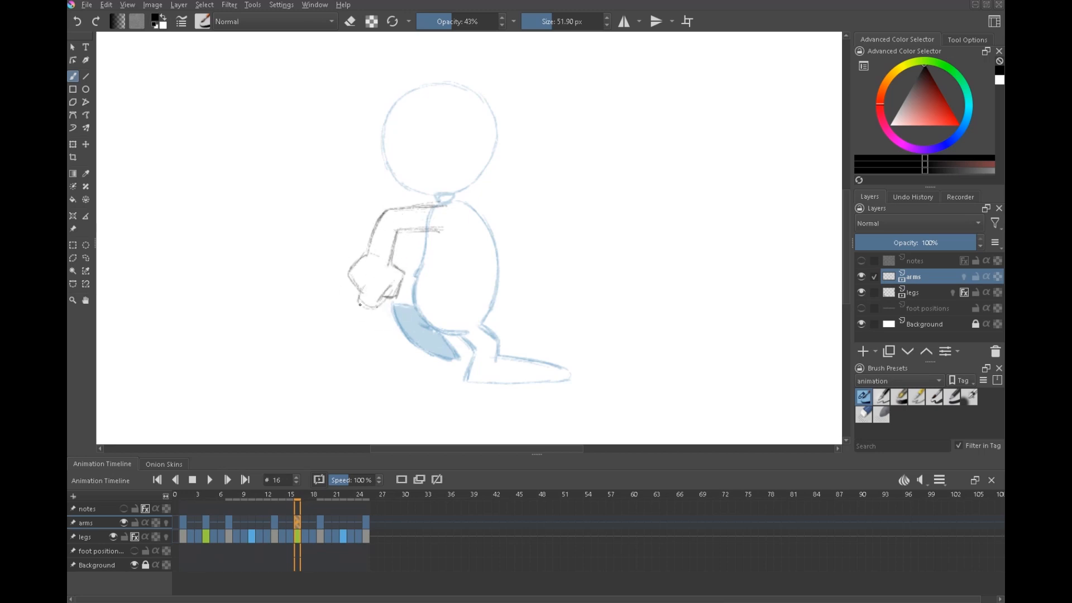
Flip through the keyframes around frame 16, and play back and stop the walk cycle to review the arm swing
key("comma")
key("period")
key("period")
key("comma")
key("comma")
key("period")
key("period")
key("comma")
left_click(210, 479)
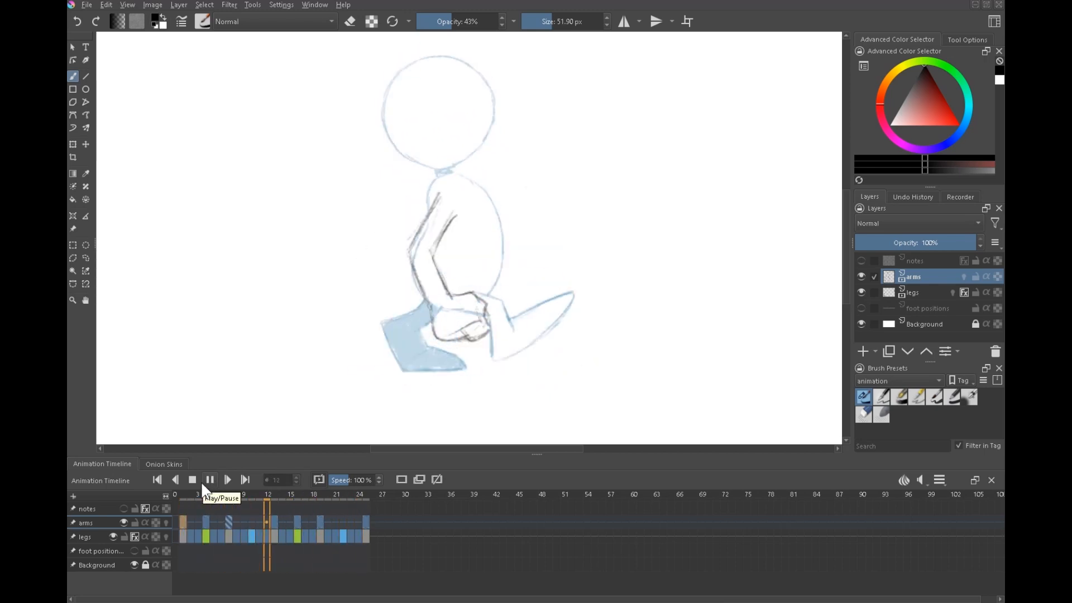
left_click(192, 480)
Compare the arm poses at frames 4, 7 and 13 with frame 10 to judge the missing breakdown and the hand sizes
left_click(254, 530)
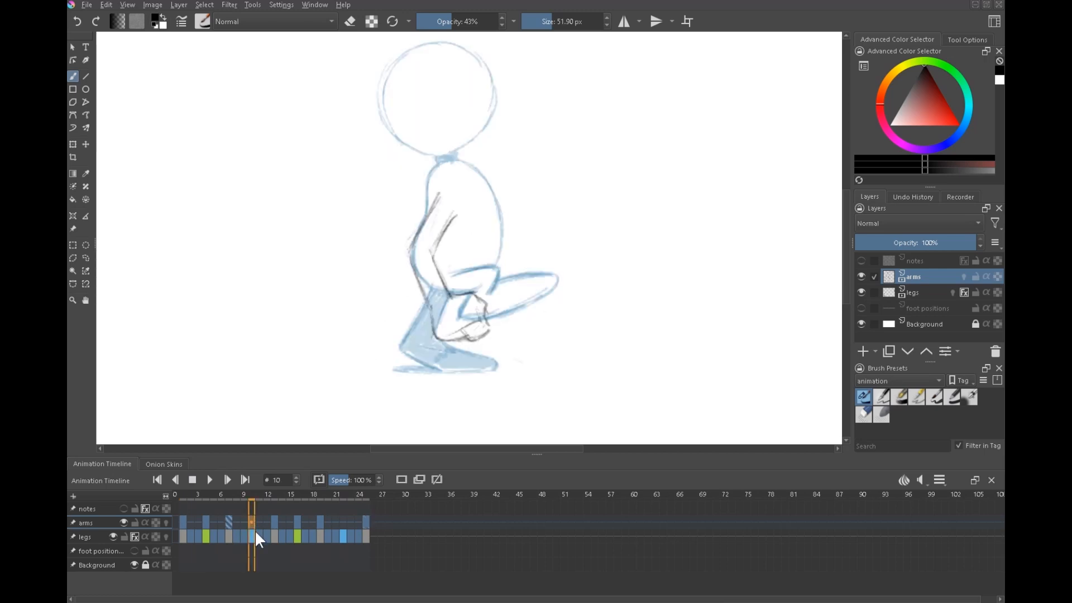
left_click(274, 527)
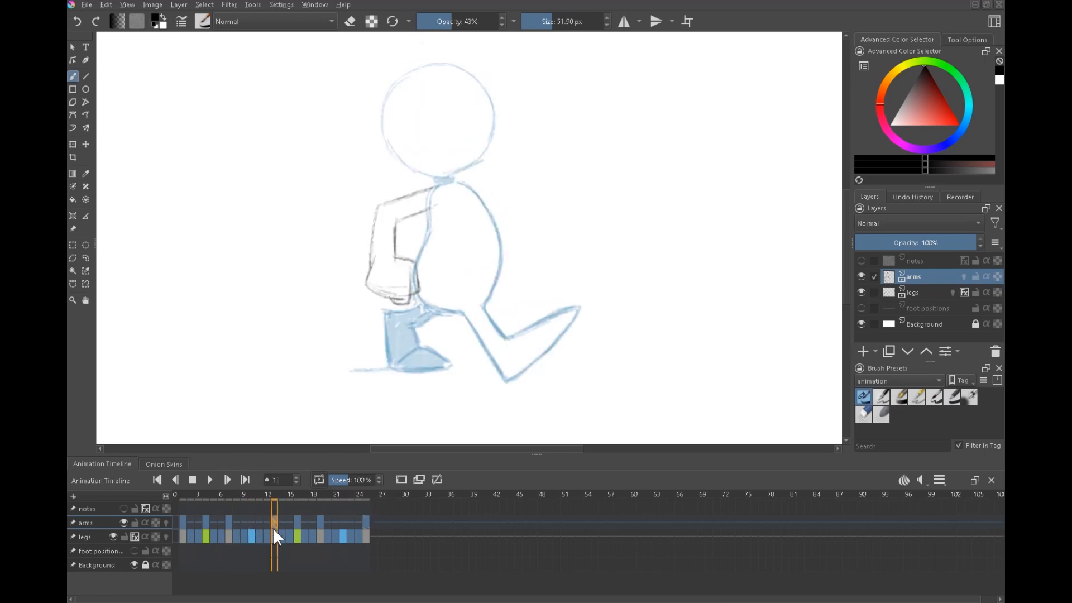
left_click(227, 522)
left_click(251, 519)
left_click(229, 521)
left_click(275, 521)
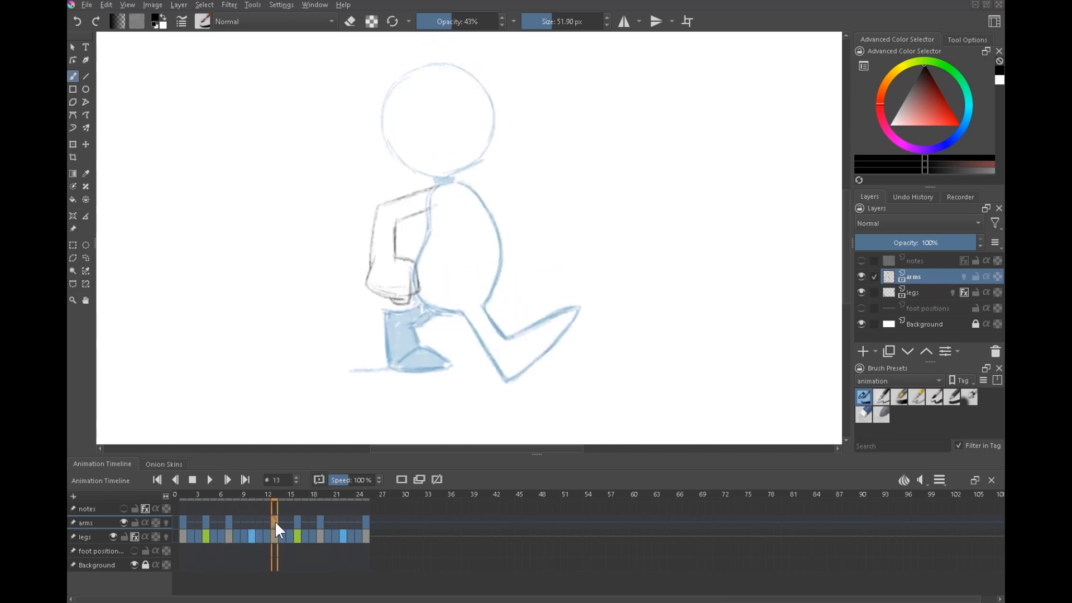
left_click(228, 521)
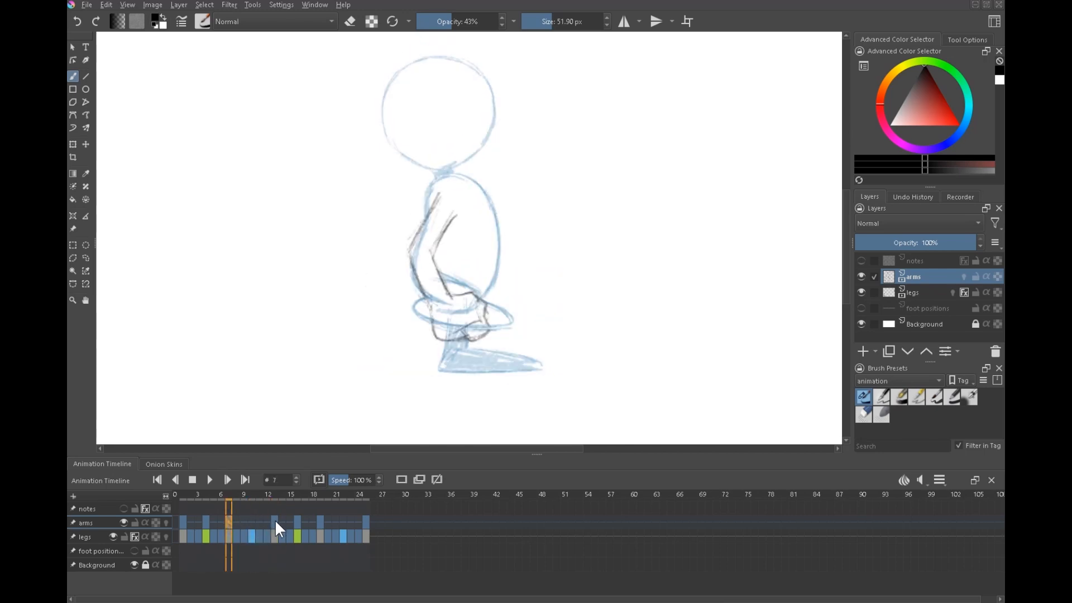
left_click(276, 521)
left_click(228, 523)
left_click(276, 521)
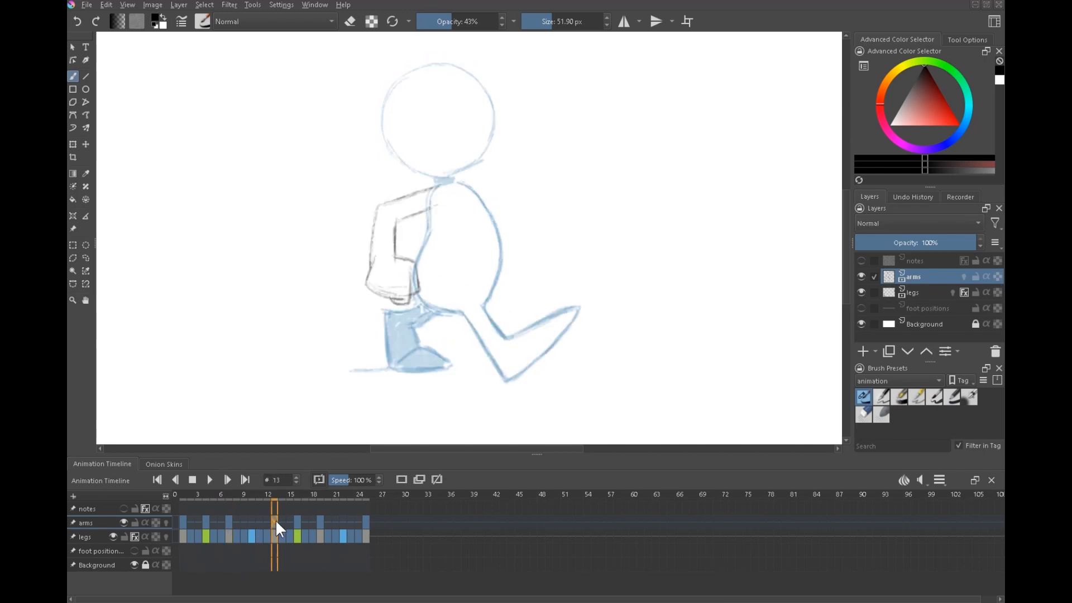
left_click(228, 522)
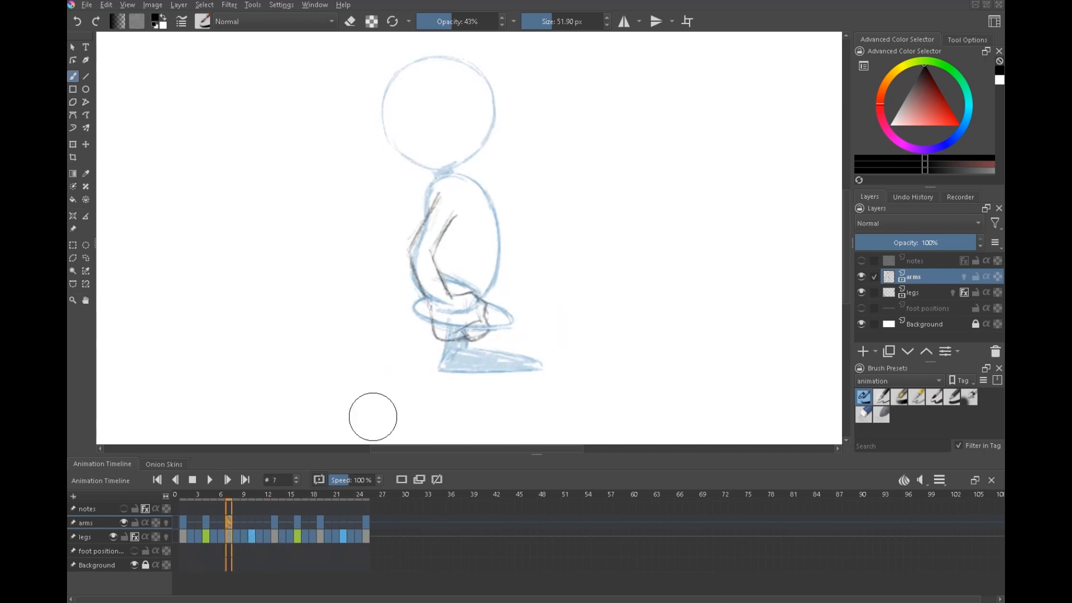
left_click(205, 522)
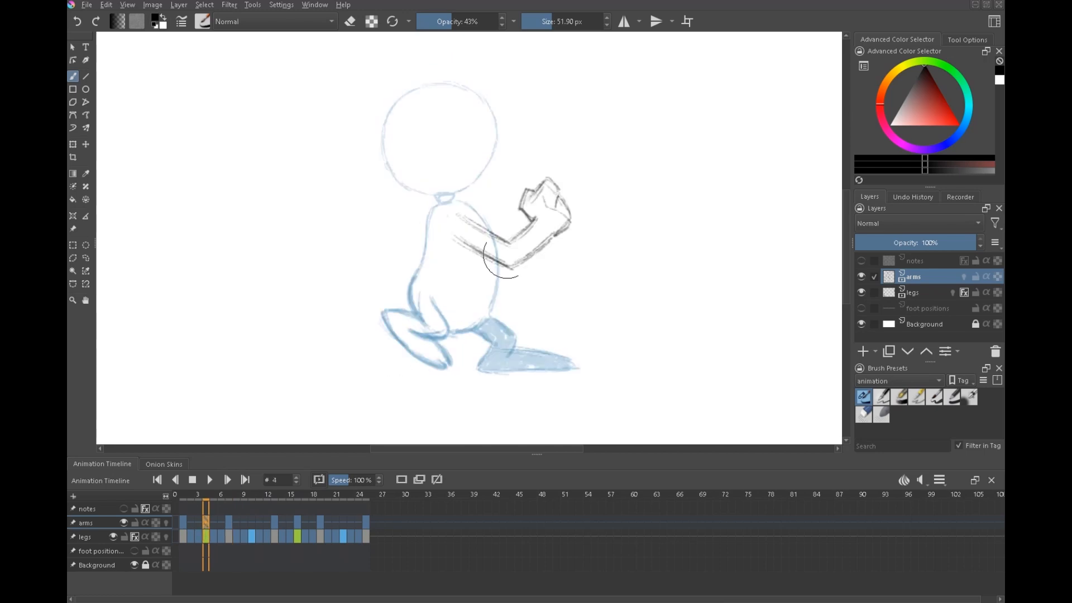
left_click(275, 525)
Select the frame 7 fist freehand, scale it down slightly, clear the selection and check it against the neighbouring keyframes
left_click(228, 530)
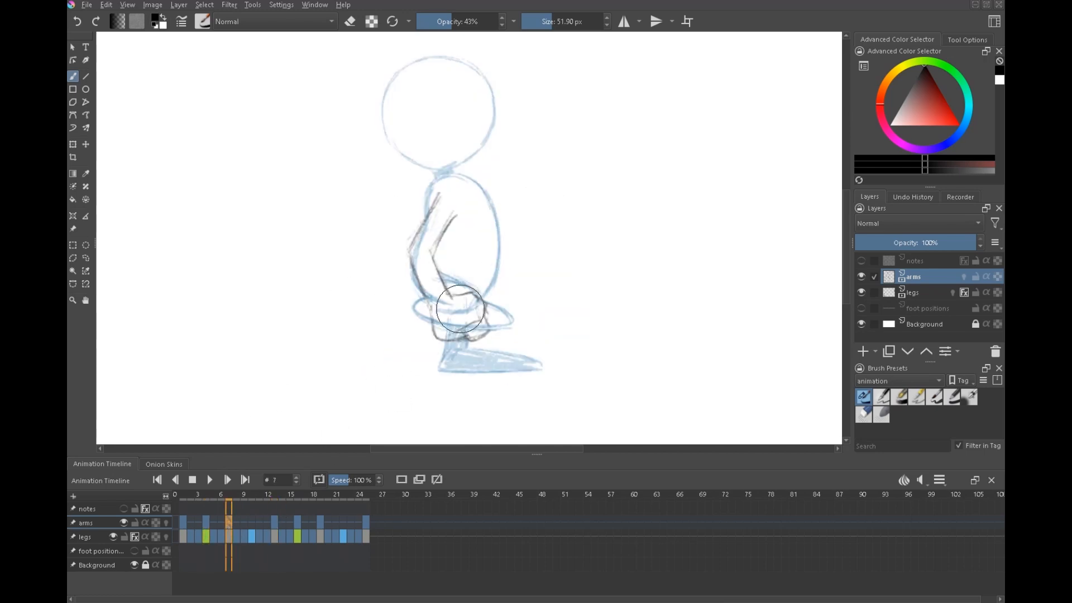
key("l")
left_click_drag(455, 289, 447, 302)
key("ctrl+t")
left_click_drag(506, 364, 501, 359)
key("Return")
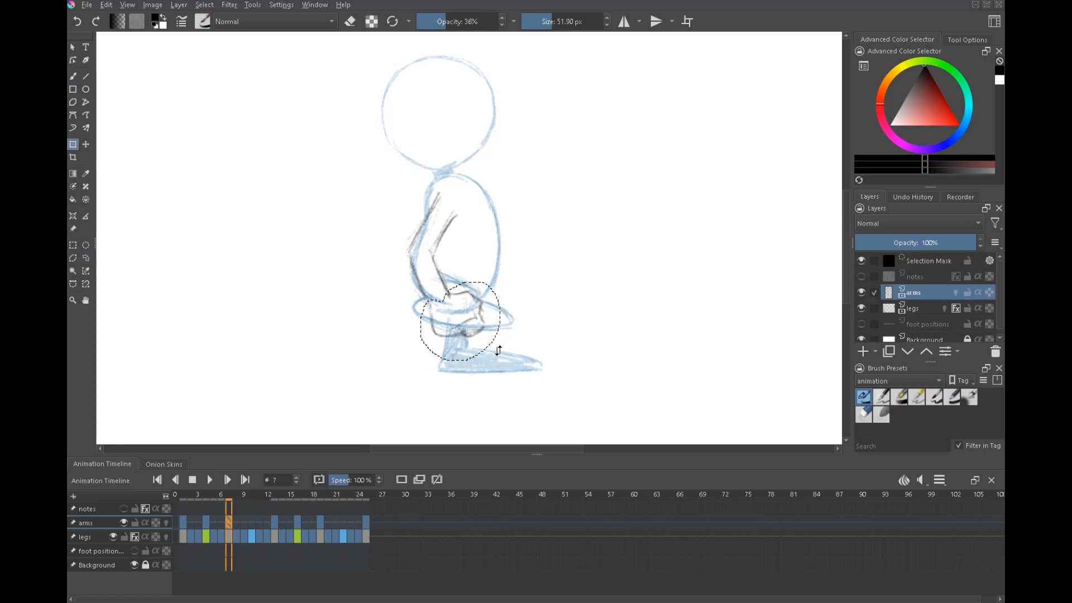
key("ctrl+shift+a")
key("period")
key("comma")
key("period")
key("comma")
Create an empty arms keyframe at frame 10, turn on the layer's onion skins and check the poses at frames 7 and 13
left_click_drag(234, 523, 269, 514)
left_click(255, 519)
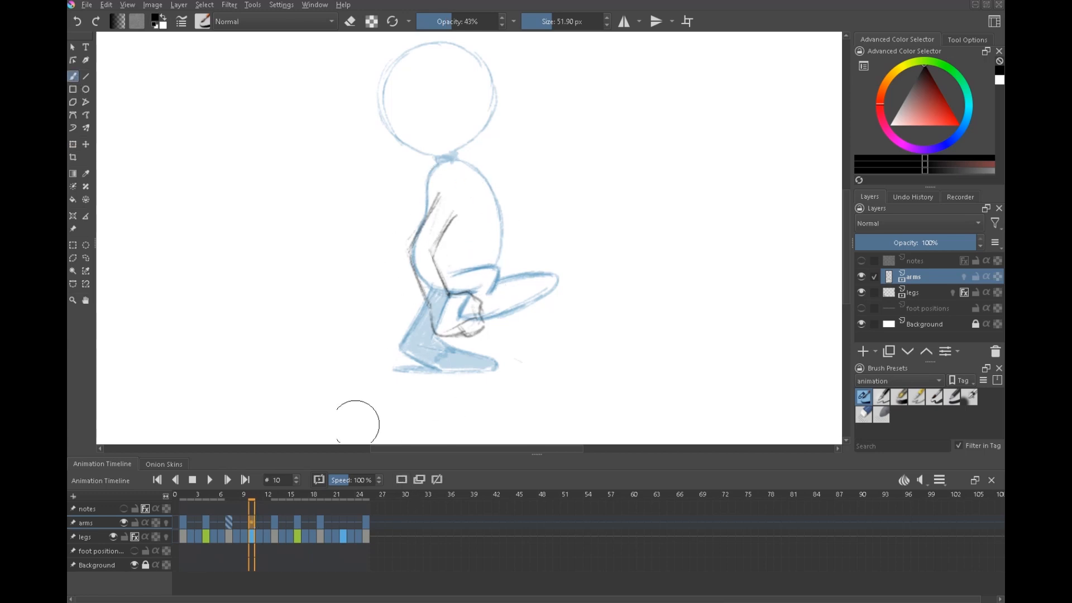
left_click_drag(227, 520, 253, 530)
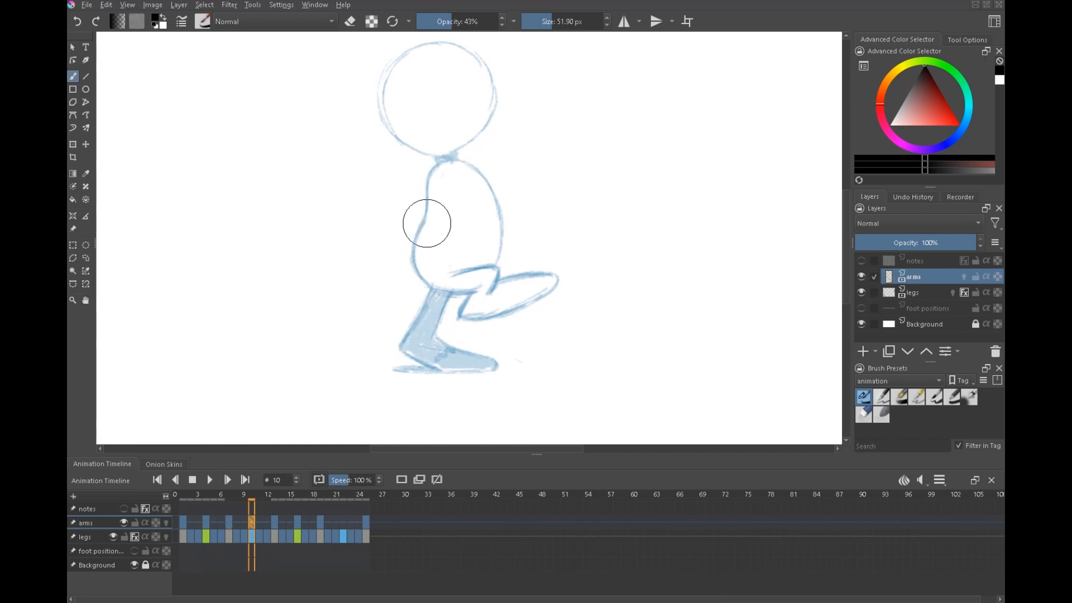
left_click(166, 523)
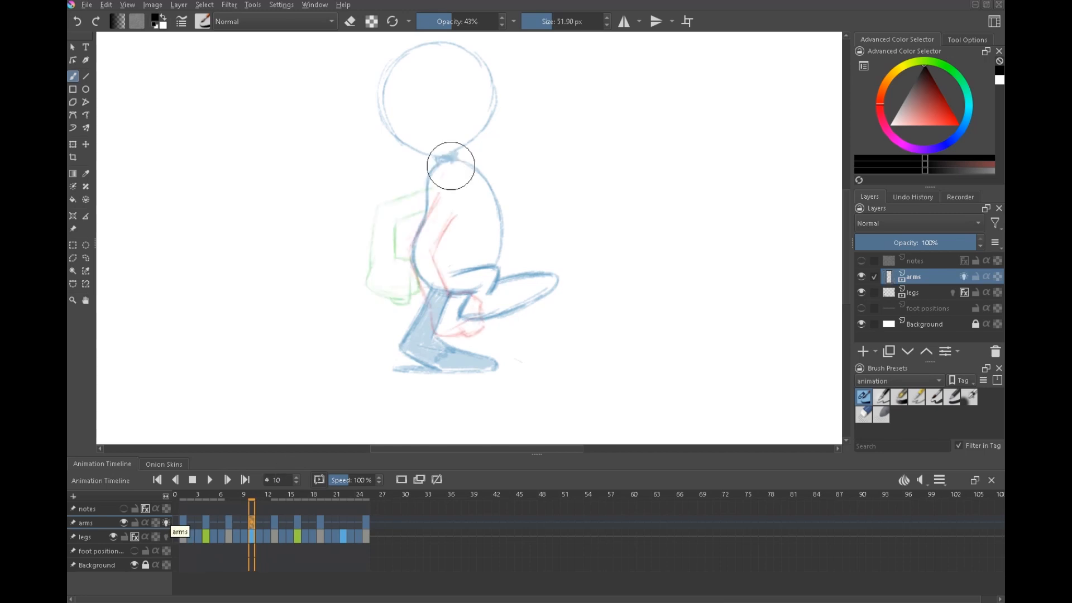
left_click(230, 522)
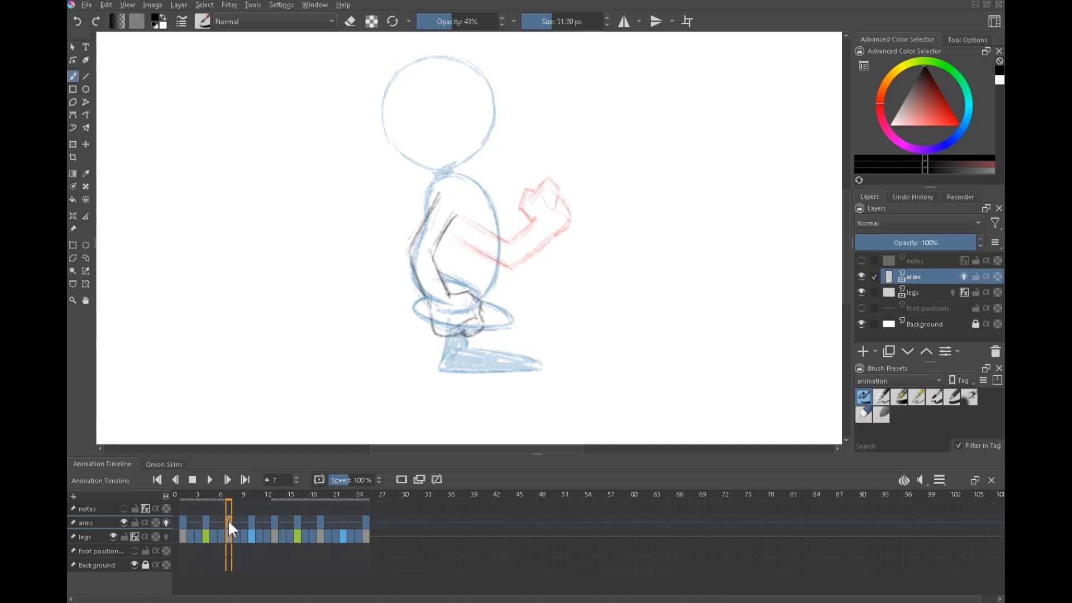
left_click(272, 520)
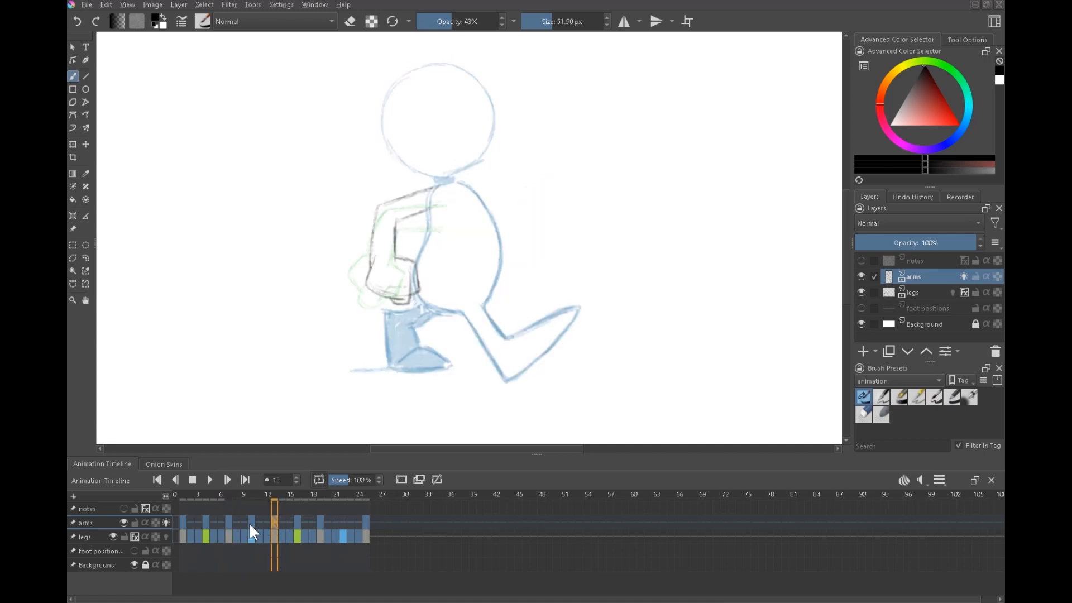
left_click(250, 521)
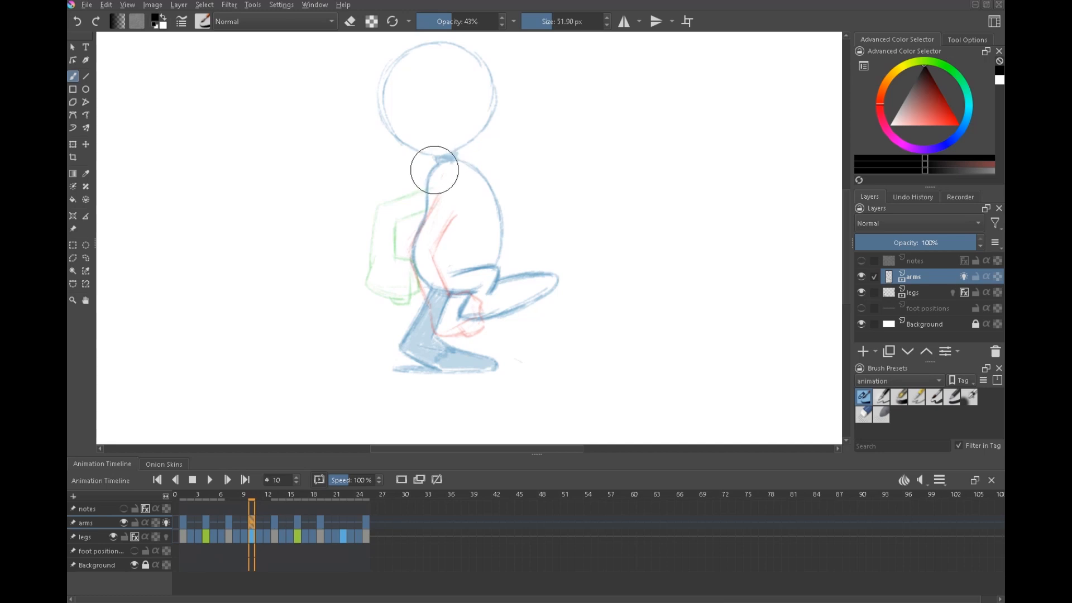
Sketch the frame 10 upper arm and forearm between the onion-skinned poses and trace the fist over the frame 7 hand
key("ctrl+z")
left_click_drag(439, 187, 417, 228)
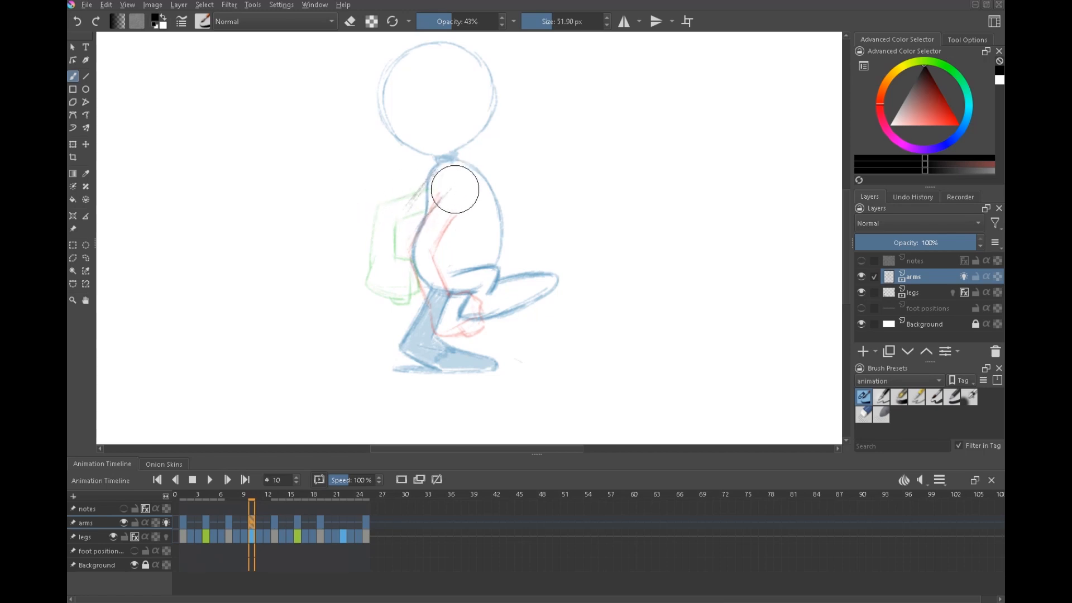
mouse_move(437, 210)
left_mouse_down()
mouse_move(422, 188)
mouse_move(404, 209)
mouse_move(429, 177)
left_mouse_up()
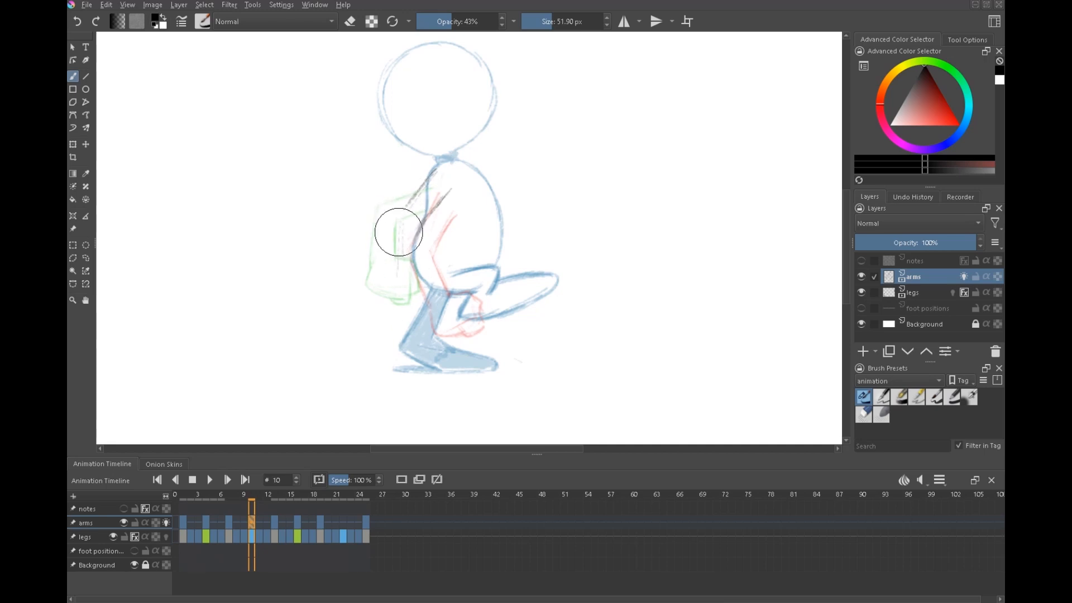
left_click_drag(436, 178, 420, 270)
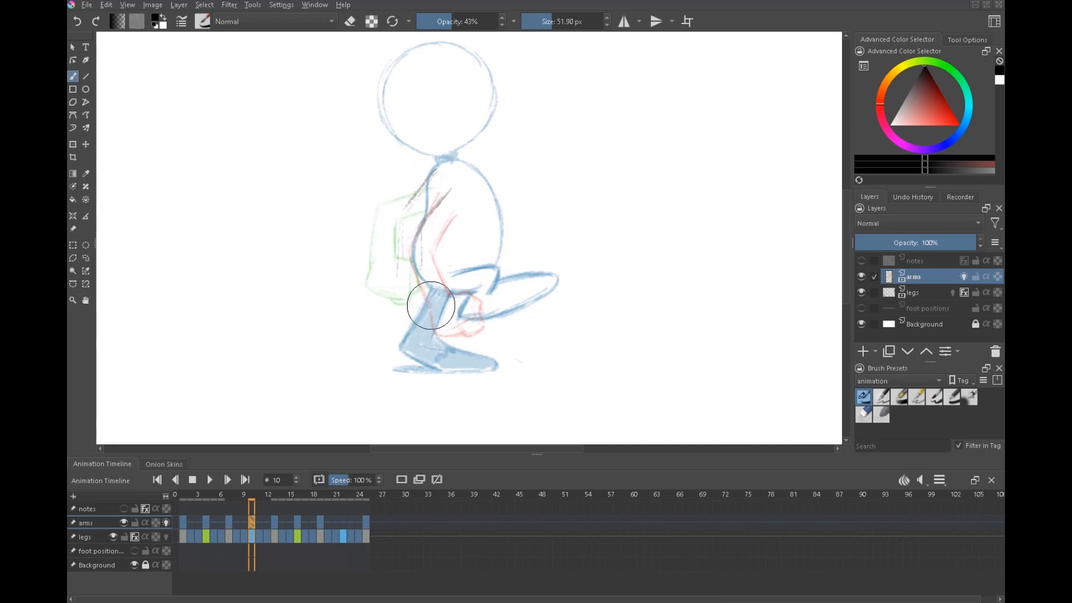
mouse_move(431, 300)
left_mouse_down()
mouse_move(435, 335)
mouse_move(464, 333)
left_mouse_up()
left_click_drag(451, 291, 465, 292)
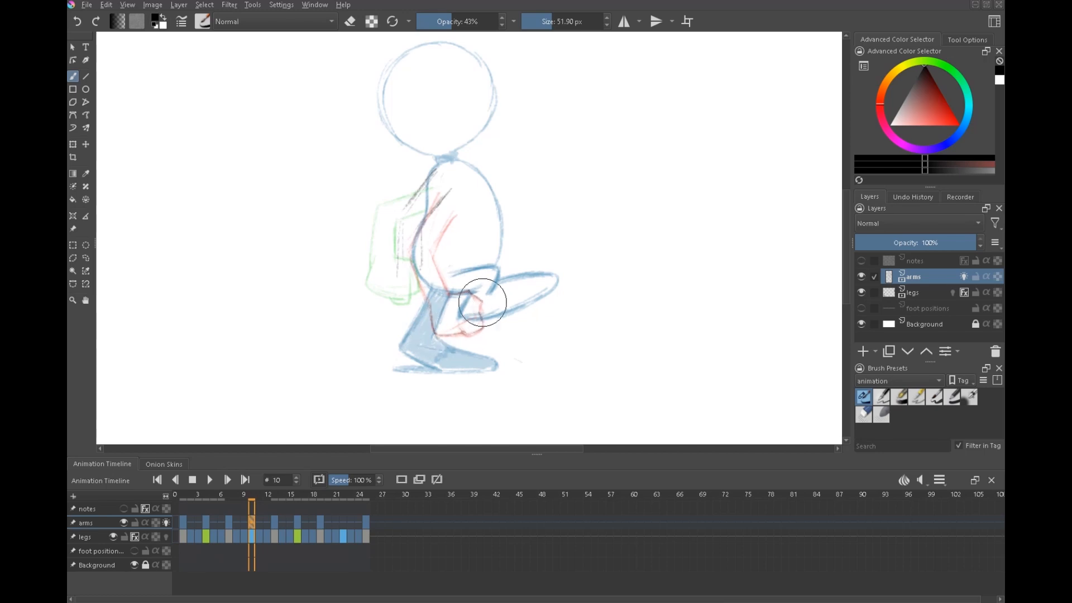
Select the traced frame 10 fist freehand, rotate it clockwise and move it back to the end of the new forearm
key("i")
mouse_move(441, 293)
left_mouse_down()
mouse_move(489, 290)
mouse_move(443, 268)
left_mouse_up()
key("t")
mouse_move(480, 314)
left_mouse_down()
mouse_move(447, 311)
mouse_move(467, 343)
mouse_move(441, 304)
mouse_move(427, 321)
left_mouse_up()
key("ctrl+t")
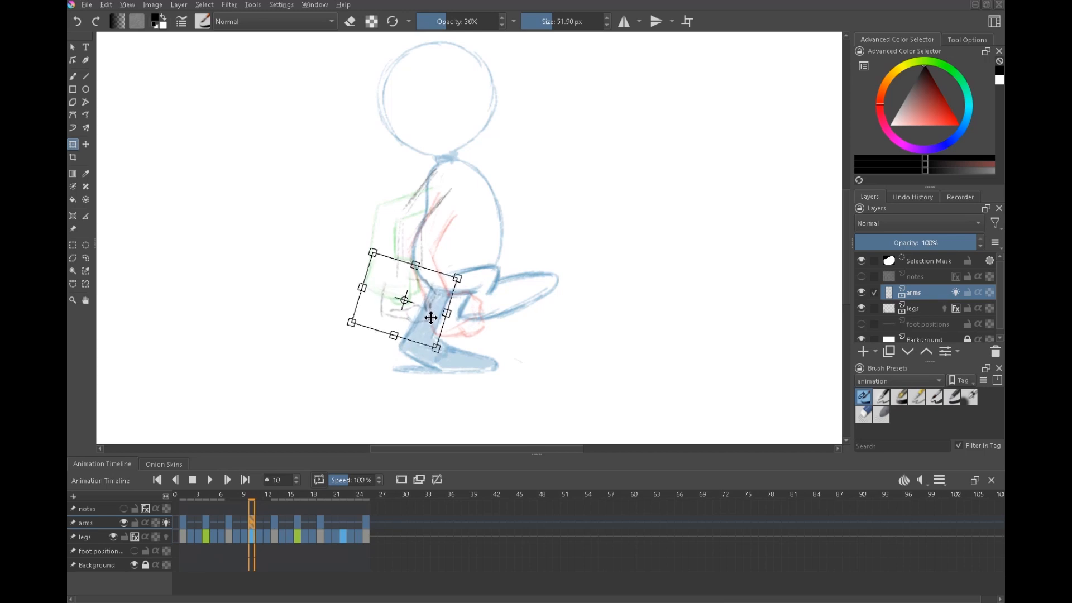
key("Return")
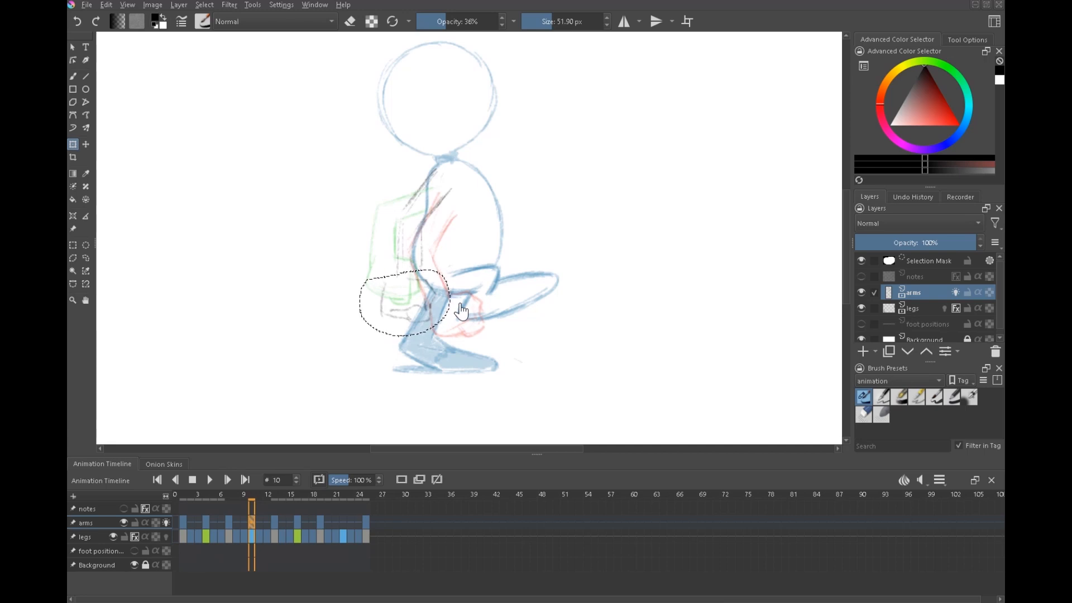
Clear the selection, turn off the arms layer's onion skins, and erase and redraw the frame 10 forearm down to the fist
key("ctrl+shift+a")
key("b")
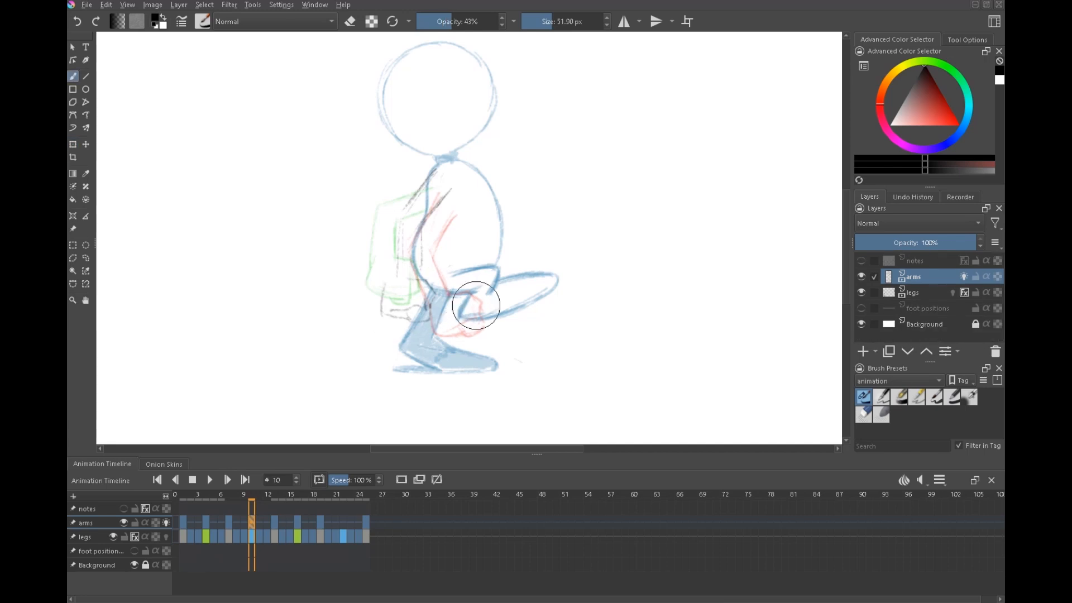
left_click(166, 522)
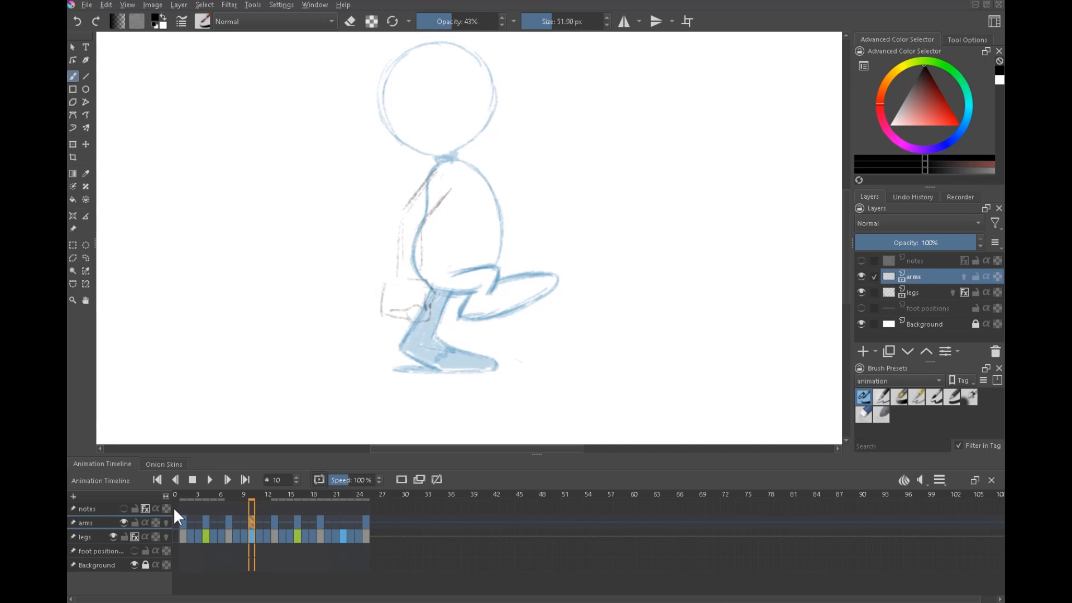
key("e")
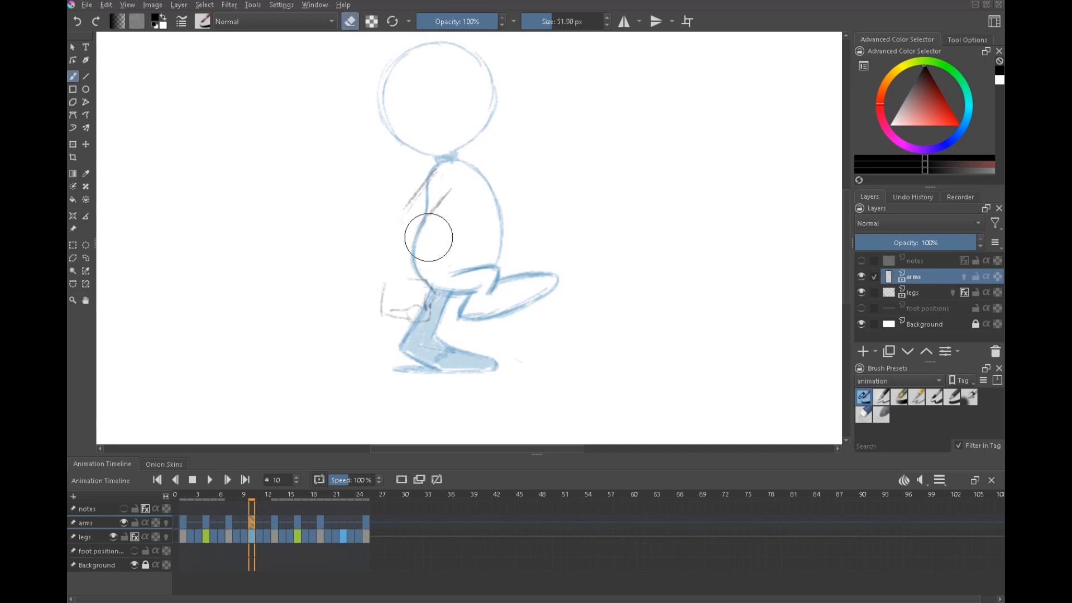
key("e")
Flip back and forth through the frames around frame 10 to check the arm's motion
key("Left")
key("Left")
key("Left")
key("Right")
key("Right")
key("Right")
key("Right")
key("Right")
key("Right")
key("Left")
key("Right")
key("Left")
key("Right")
key("Left")
key("Left")
key("Right")
key("Right")
key("Left")
key("Left")
key("Right")
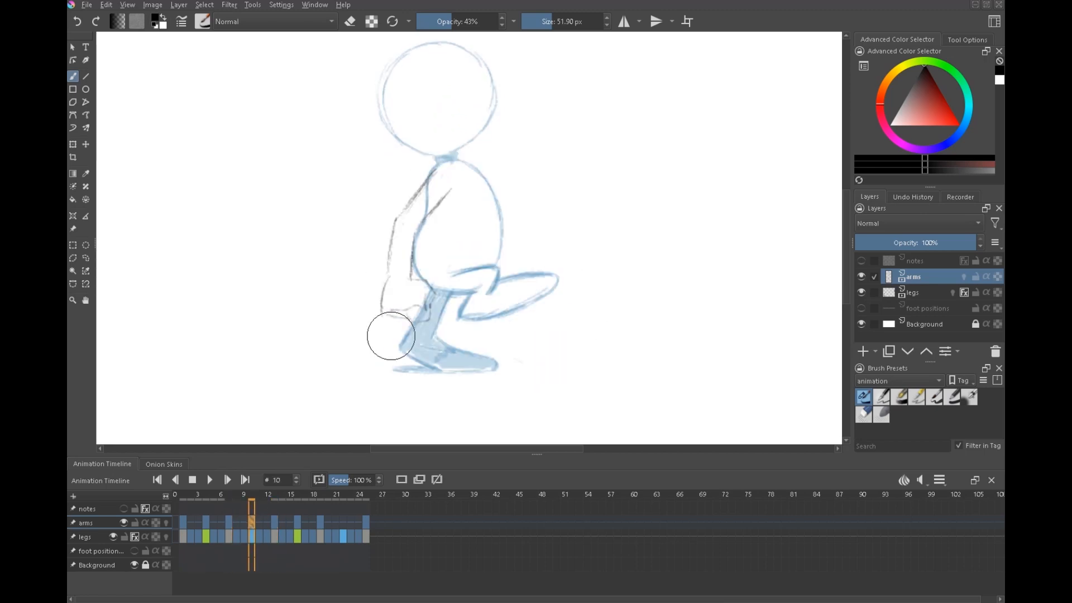
Select the frame 10 fist freehand, nudge it slightly forward and clear the selection
key("l")
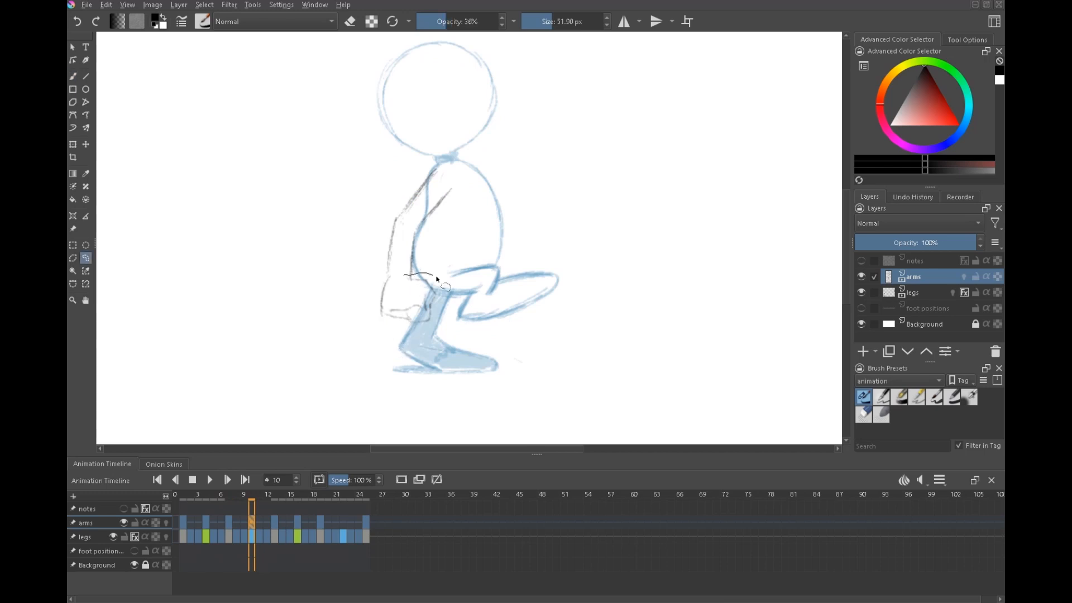
left_click_drag(368, 310, 375, 279)
key("Right")
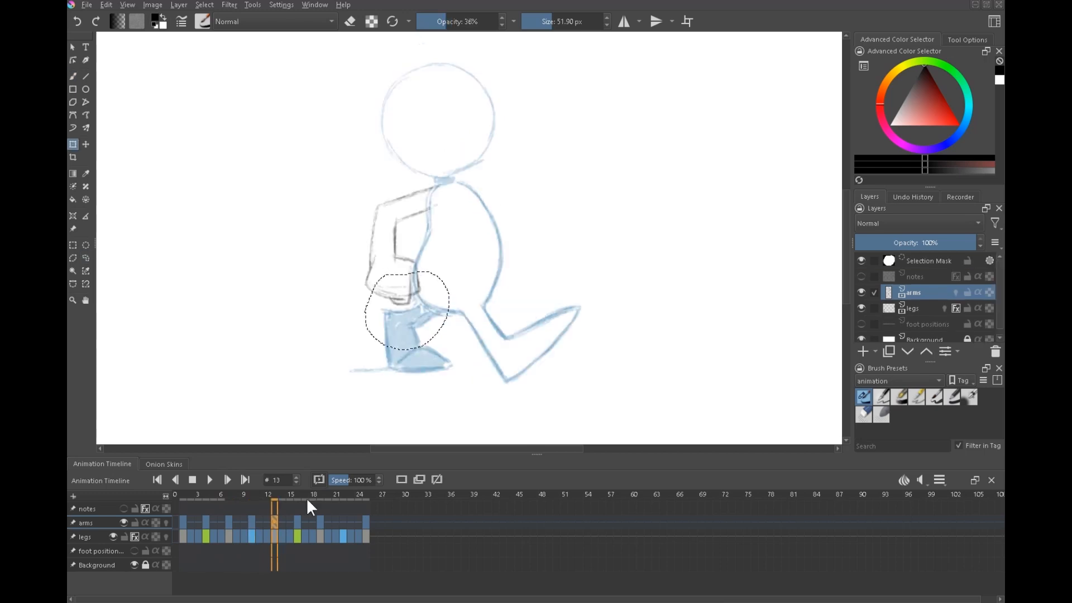
key("ctrl+t")
left_click(249, 523)
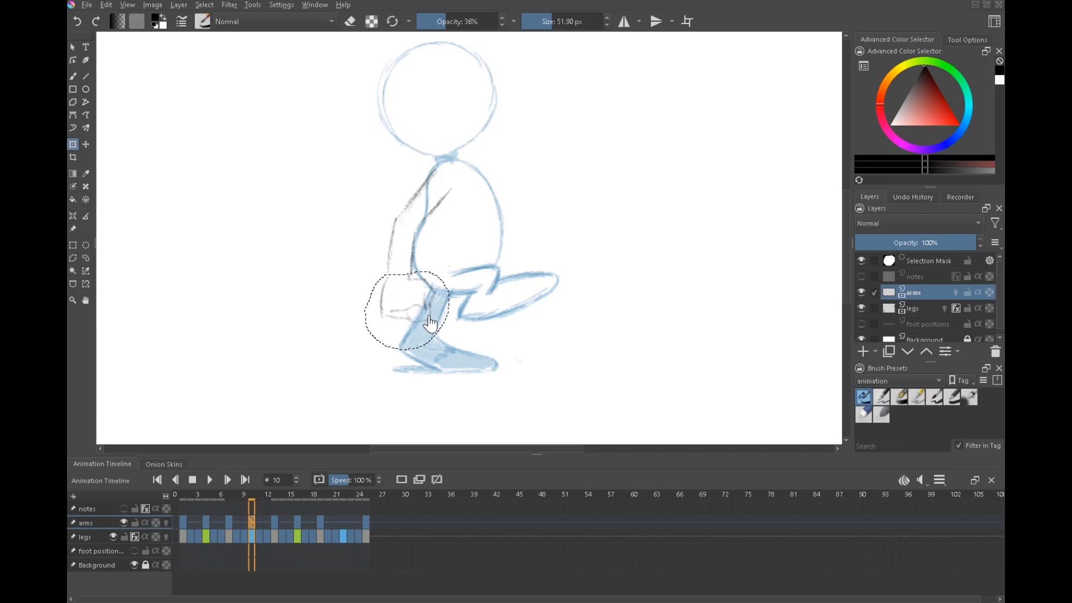
left_click_drag(429, 316, 438, 320)
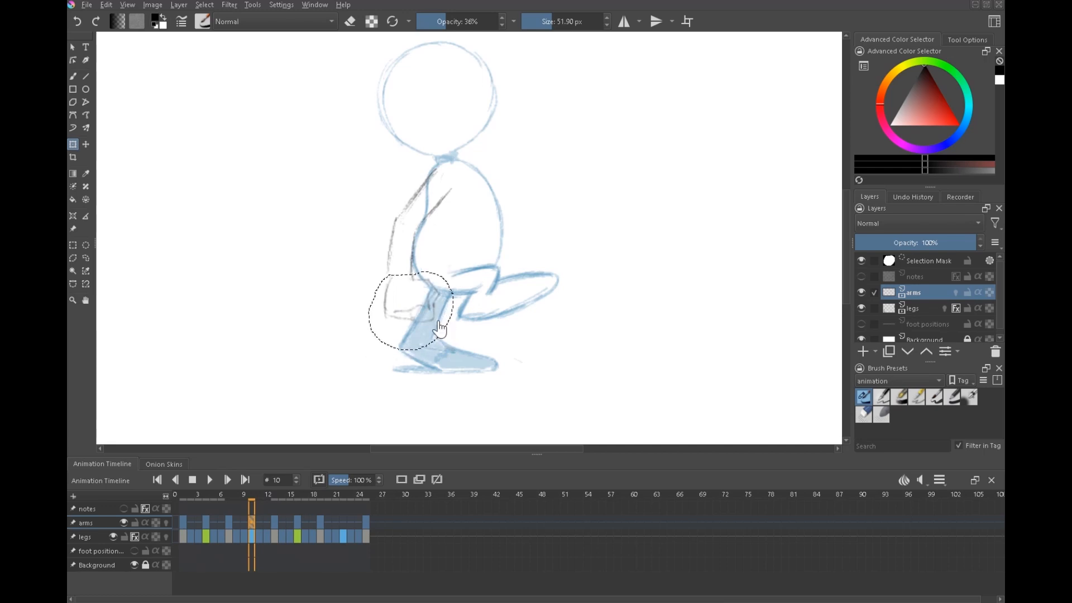
key("Return")
key("ctrl+shift+a")
Select the frame 10 forearm freehand, transform it slightly to line up with the fist and clear the selection
key("l")
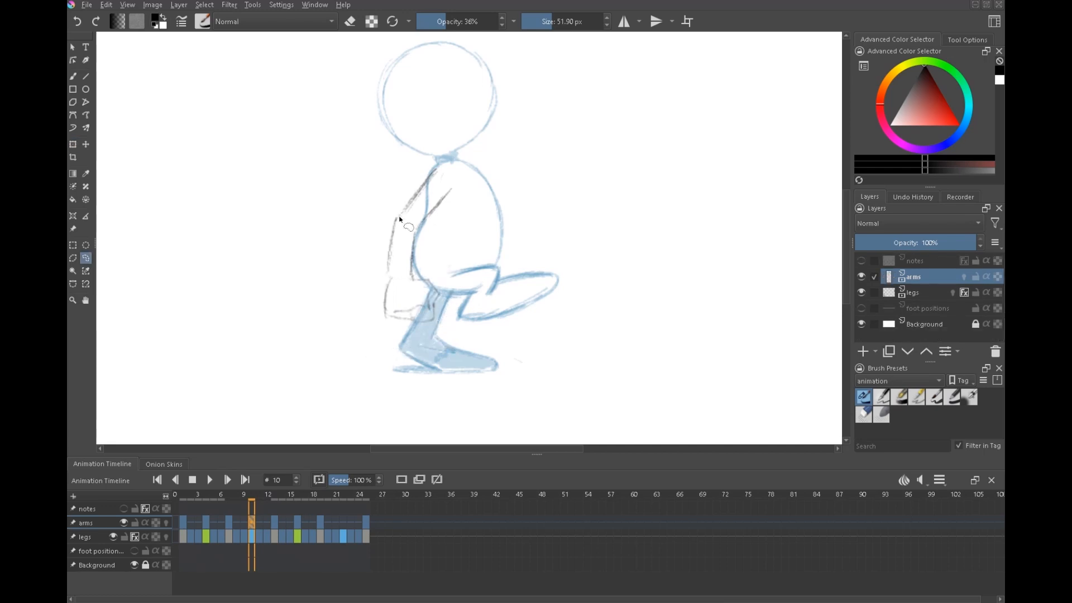
left_click_drag(425, 237, 426, 239)
key("ctrl+t")
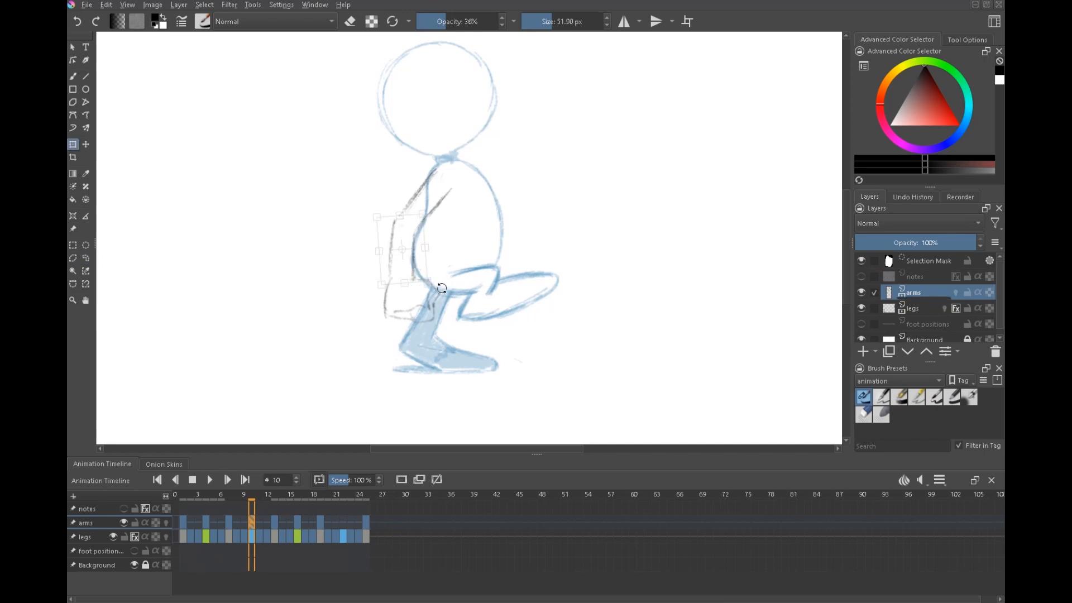
key("Return")
key("period")
key("ctrl+shift+a")
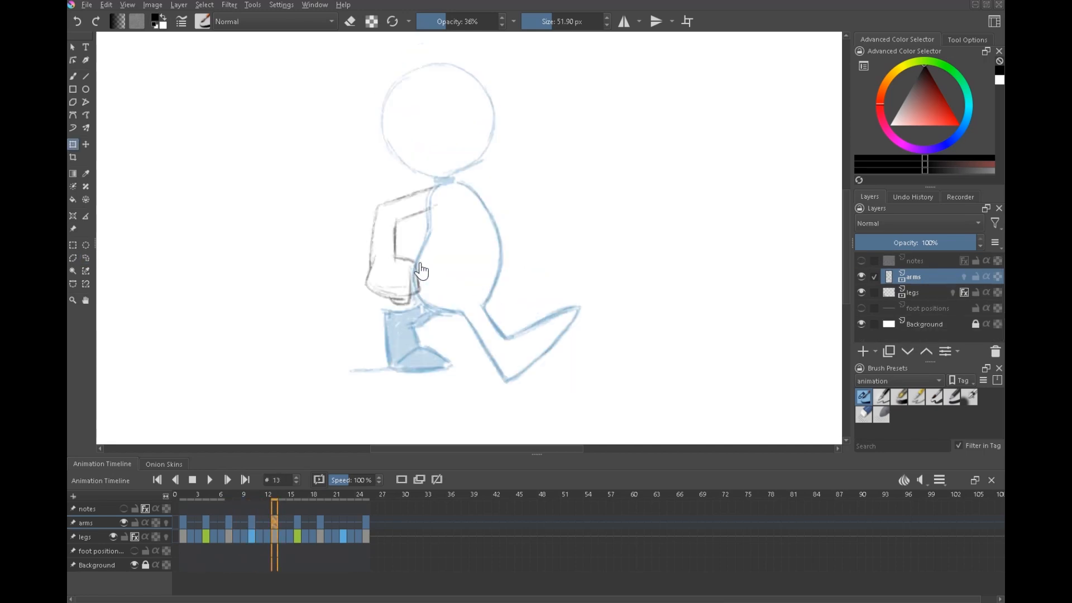
Play the walk cycle and compare the arm poses at frames 19 and 25 around the missing frame 22 pose
left_click(210, 479)
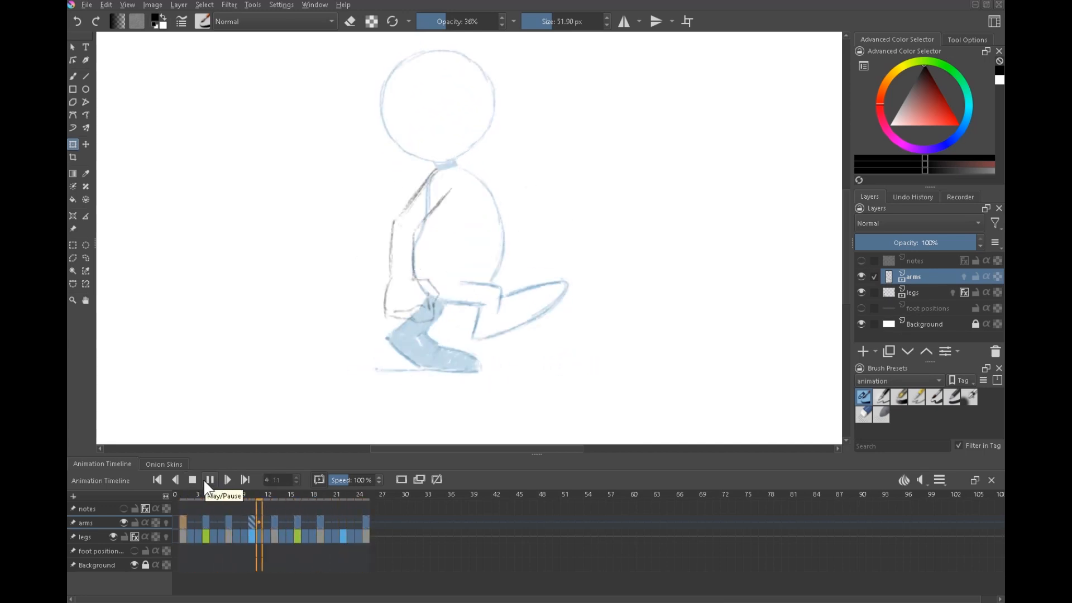
left_click(343, 523)
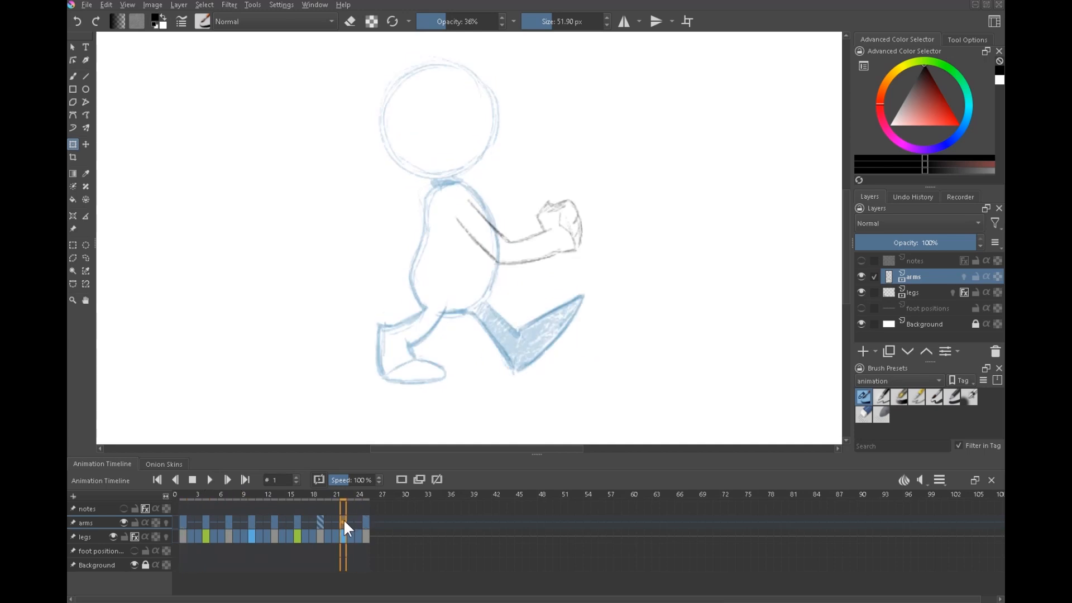
left_click(320, 523)
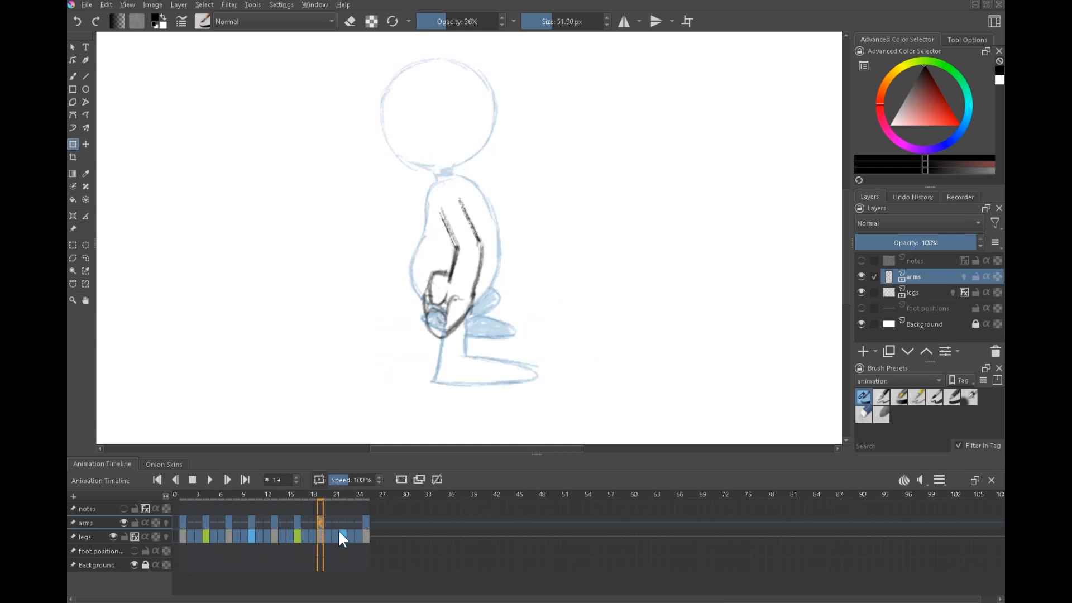
left_click(366, 524)
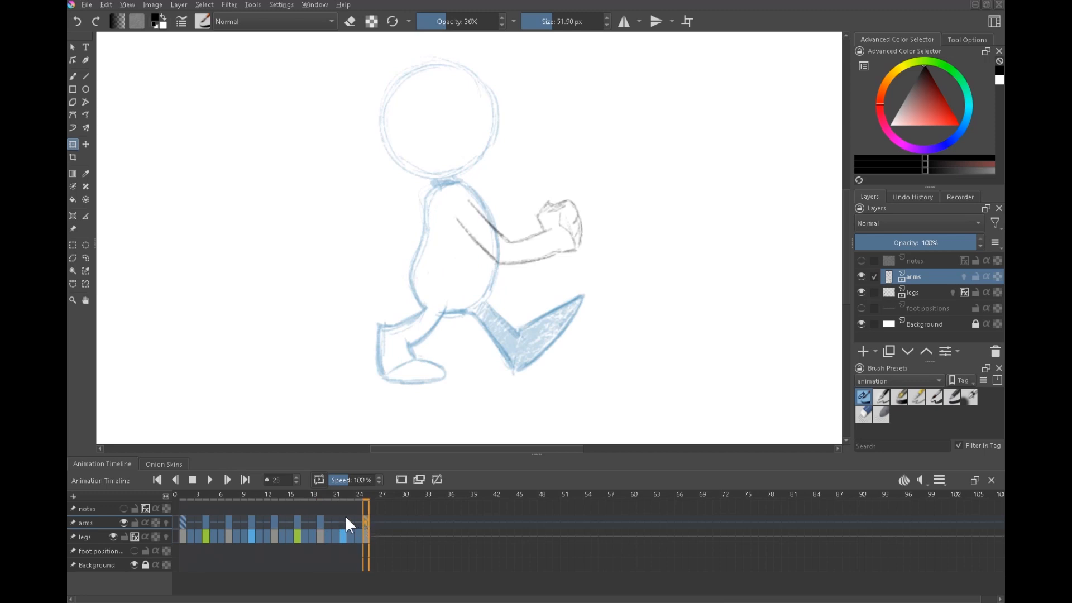
left_click(320, 523)
left_click(343, 522)
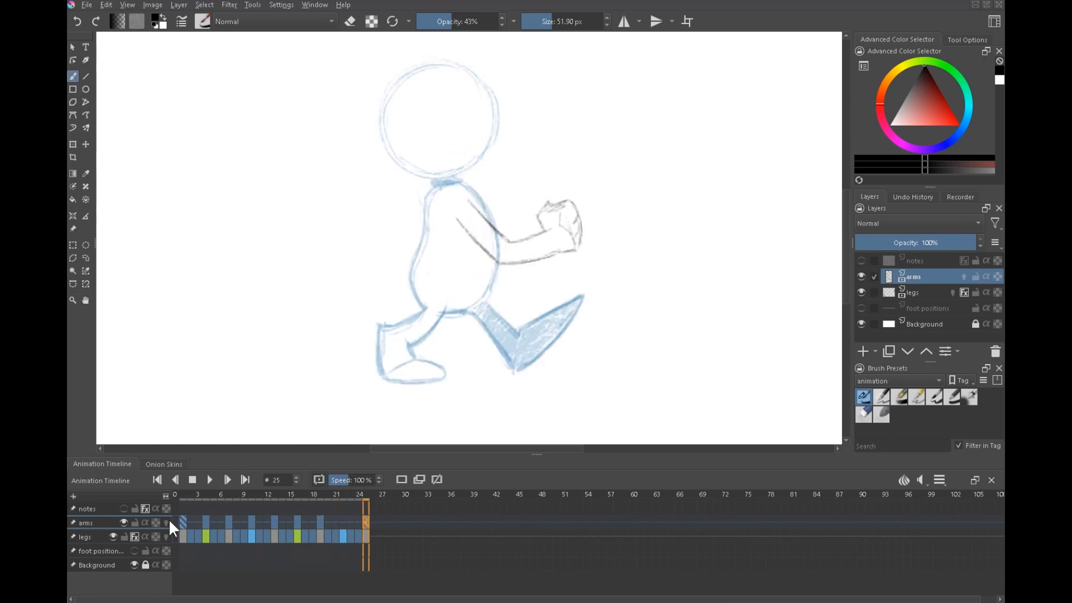
Turn on the arms layer's onion skins, sketch the upper arm and forearm on a frame 22 keyframe and compare with frame 19
left_click(167, 520)
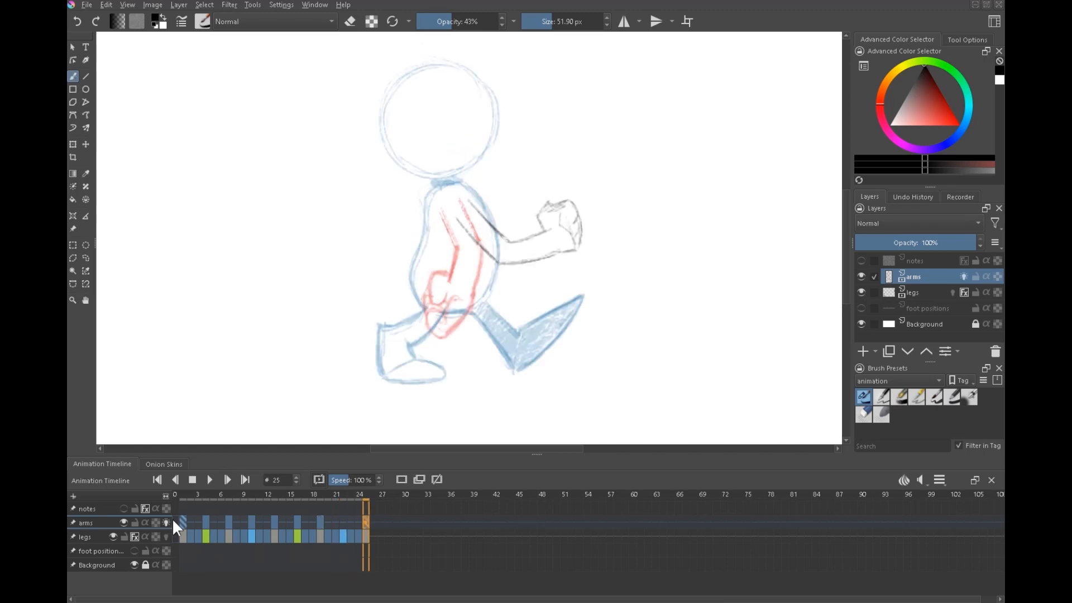
left_click(343, 523)
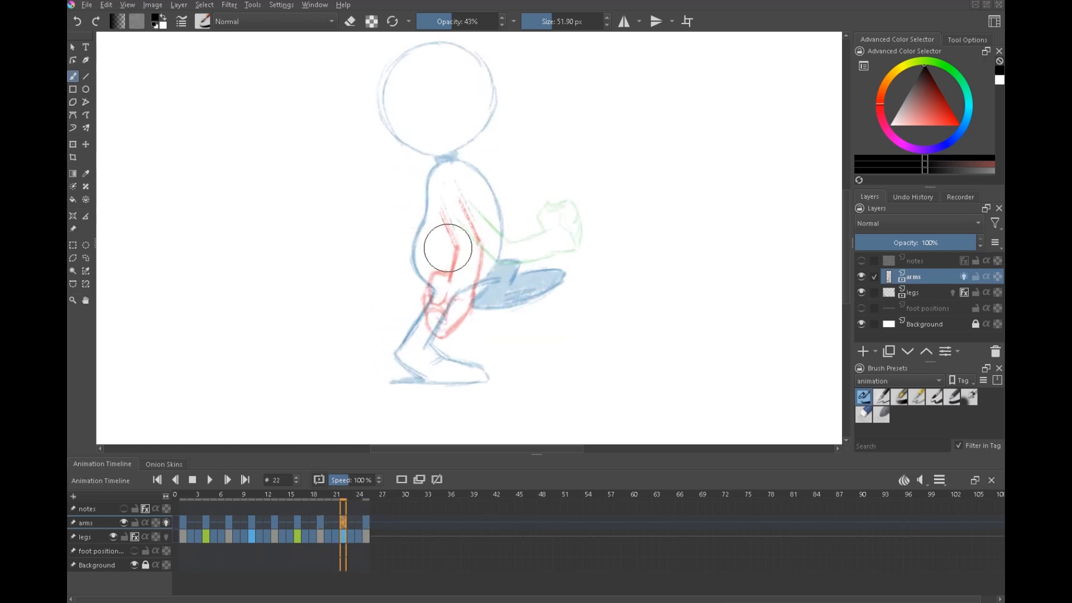
left_click_drag(439, 198, 463, 242)
left_click_drag(452, 180, 481, 230)
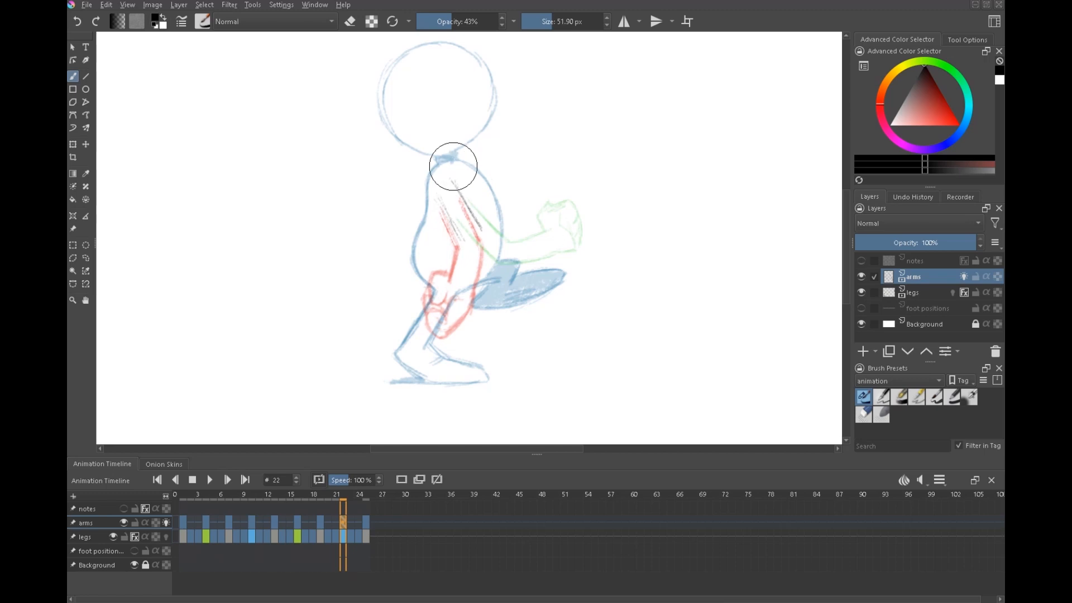
mouse_move(484, 235)
left_mouse_down()
mouse_move(470, 254)
mouse_move(463, 244)
mouse_move(476, 290)
left_mouse_up()
mouse_move(484, 238)
left_mouse_down()
mouse_move(501, 277)
mouse_move(474, 291)
left_mouse_up()
left_click_drag(452, 181, 488, 237)
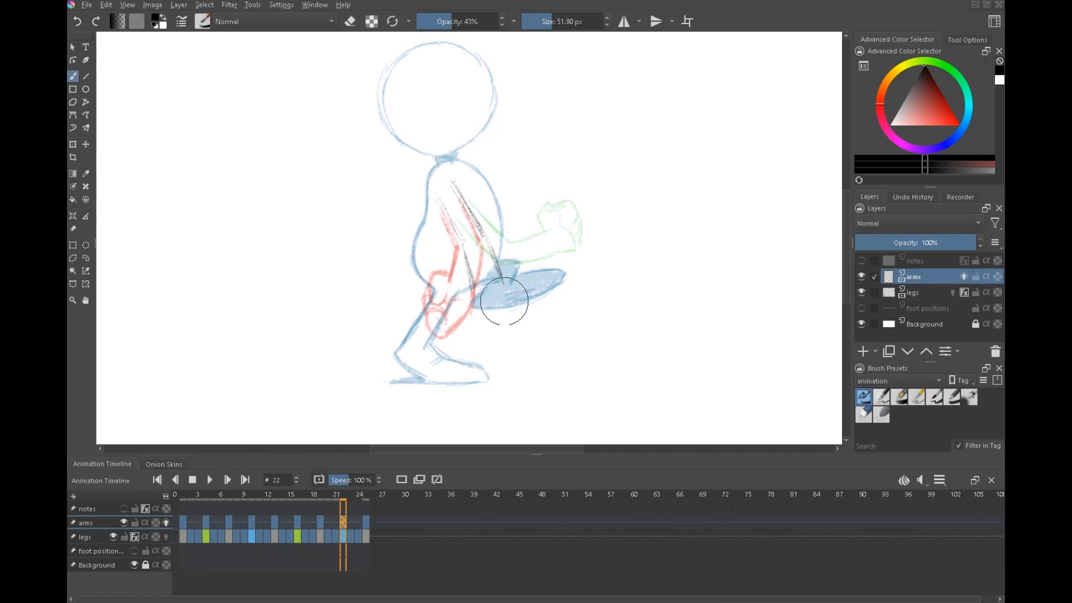
key(".")
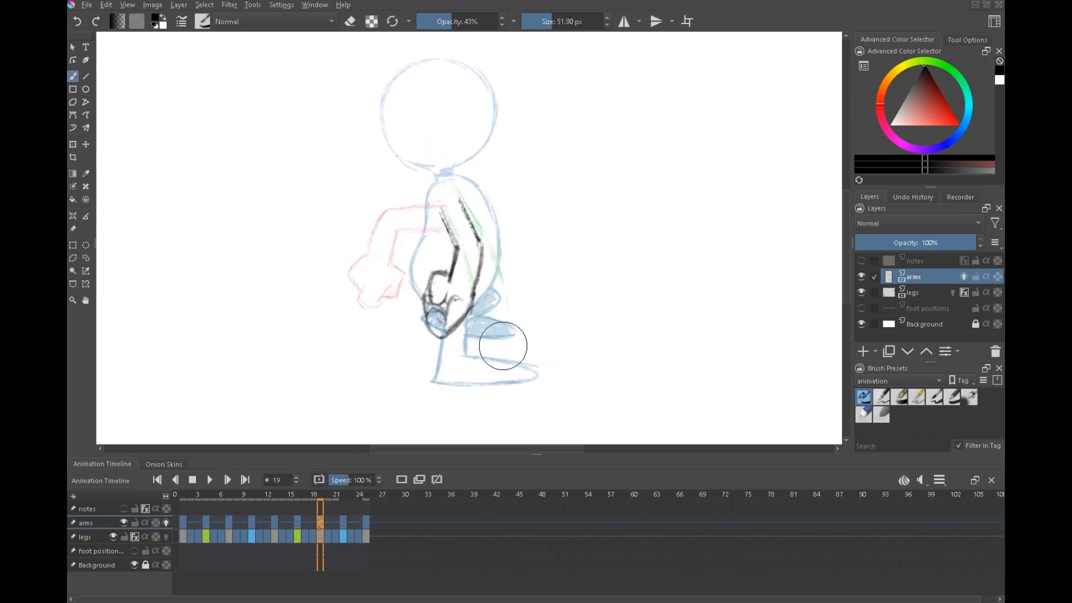
key(".")
Mark the wrist positions of the three poses with crosses on frame 22 and label them 19, 22 and 25/1
mouse_move(503, 282)
left_mouse_down()
mouse_move(507, 306)
mouse_move(461, 289)
left_mouse_up()
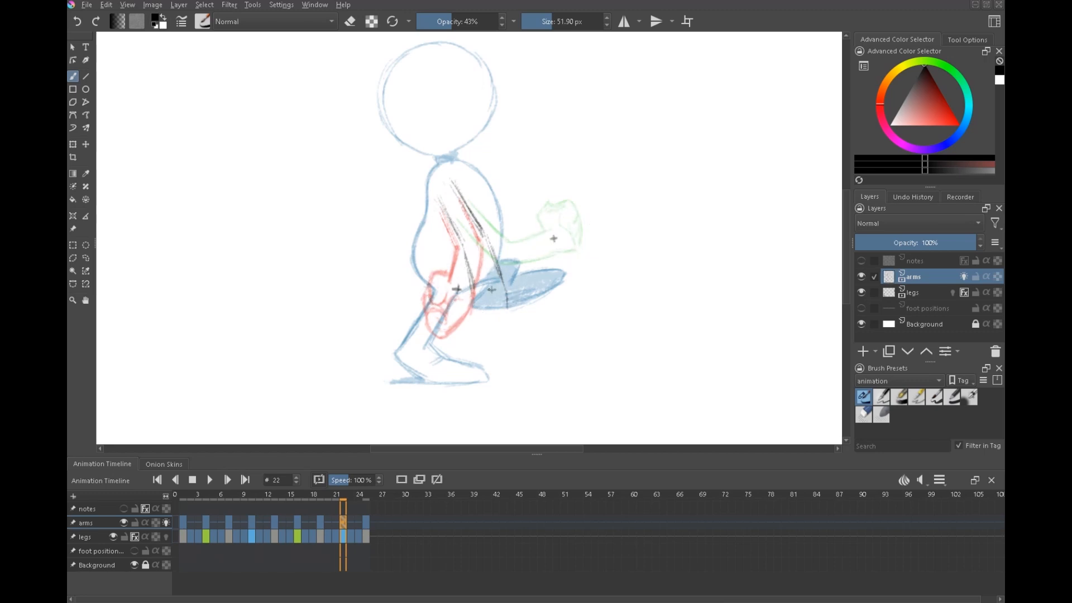
left_click(320, 524)
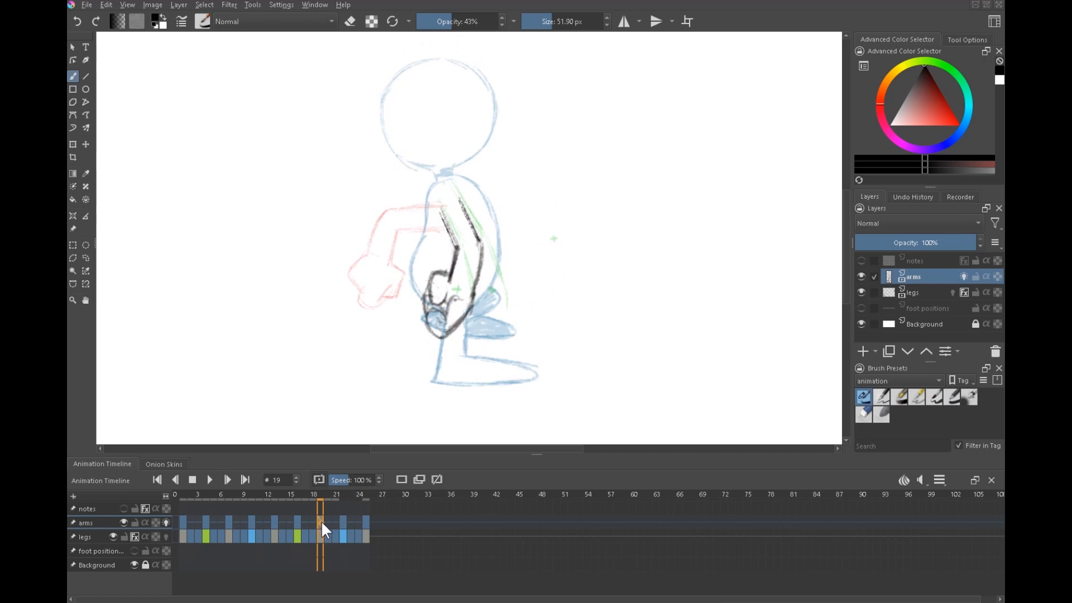
left_click(343, 522)
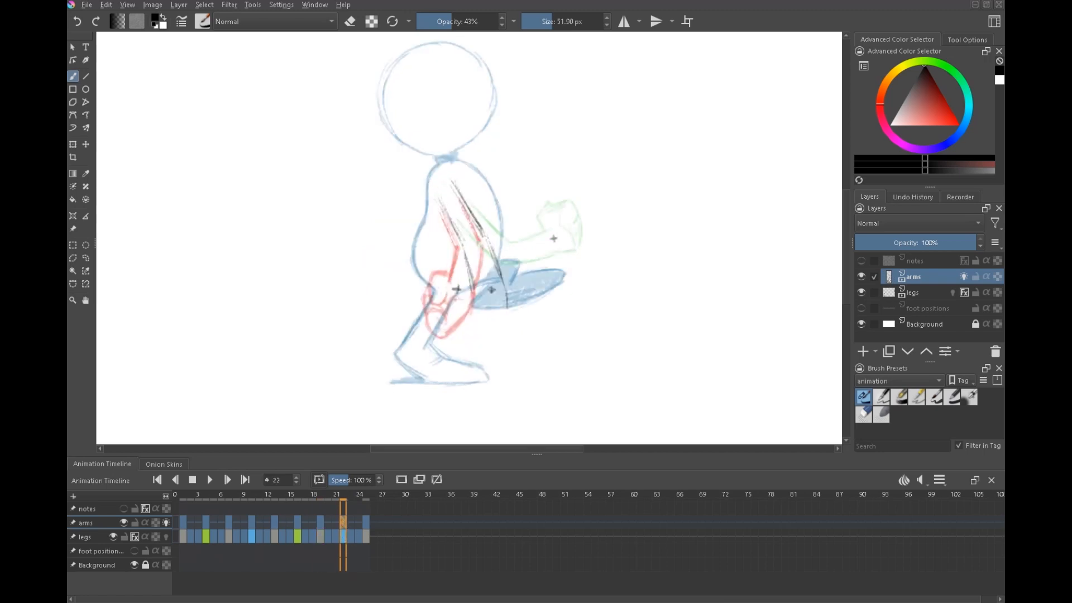
left_click_drag(488, 304, 500, 309)
left_click_drag(551, 248, 573, 256)
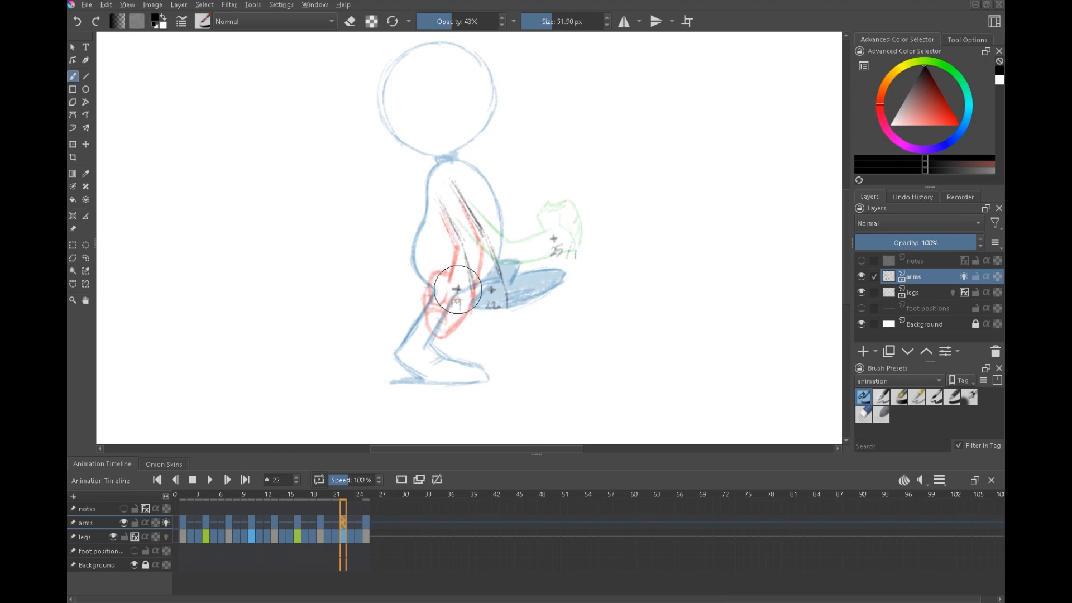
Mark in-between positions between the labelled wrist crosses and draw a row of progressively closer spacing ticks beside the character
left_click_drag(468, 287, 479, 296)
left_click(527, 268)
left_click(543, 252)
left_click_drag(528, 342, 528, 355)
left_click_drag(591, 325, 598, 338)
left_click_drag(627, 302, 633, 308)
left_click(646, 287)
left_click(657, 273)
left_click(664, 261)
Undo all the crosses, frame labels and spacing ticks drawn on frame 22
key("ctrl+z")
key("ctrl+z")
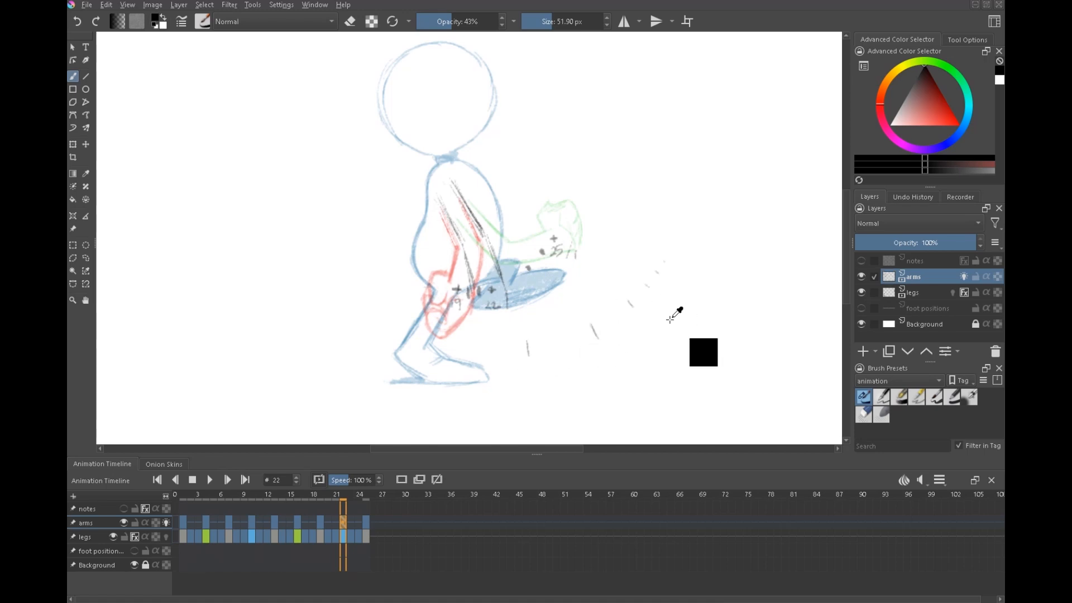
key("ctrl+z")
key("ctrl+z")
key("ctrl+z")
key("ctrl+z")
key("ctrl+z")
key("ctrl+z")
key("ctrl+z")
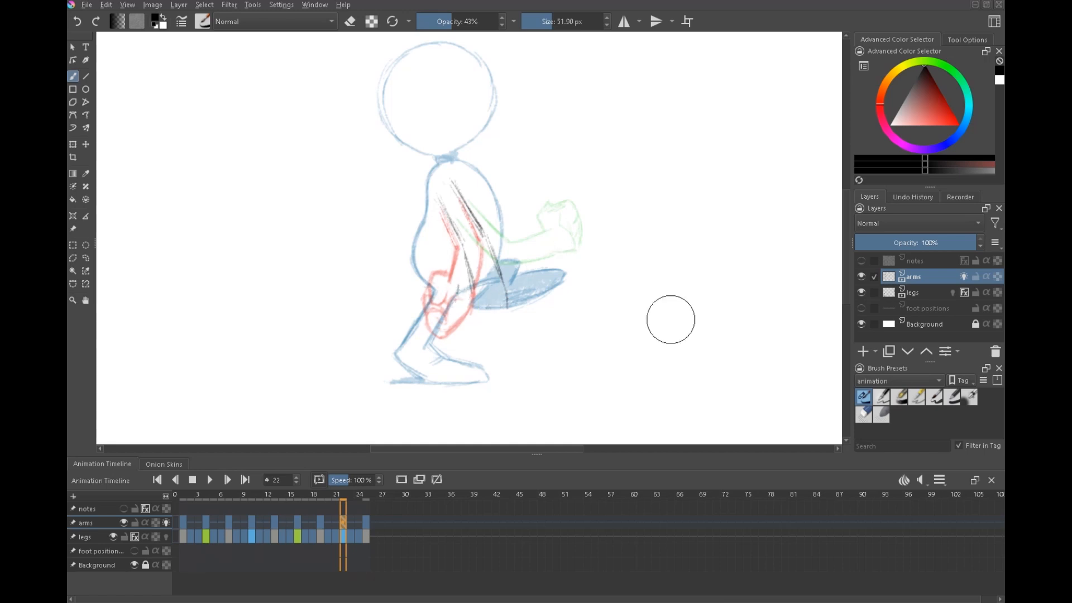
Select the sketched frame 22 arm freehand, rotate it counter-clockwise about the shoulder and clear the selection
left_click(86, 258)
mouse_move(447, 167)
left_mouse_down()
mouse_move(479, 358)
mouse_move(534, 156)
left_mouse_up()
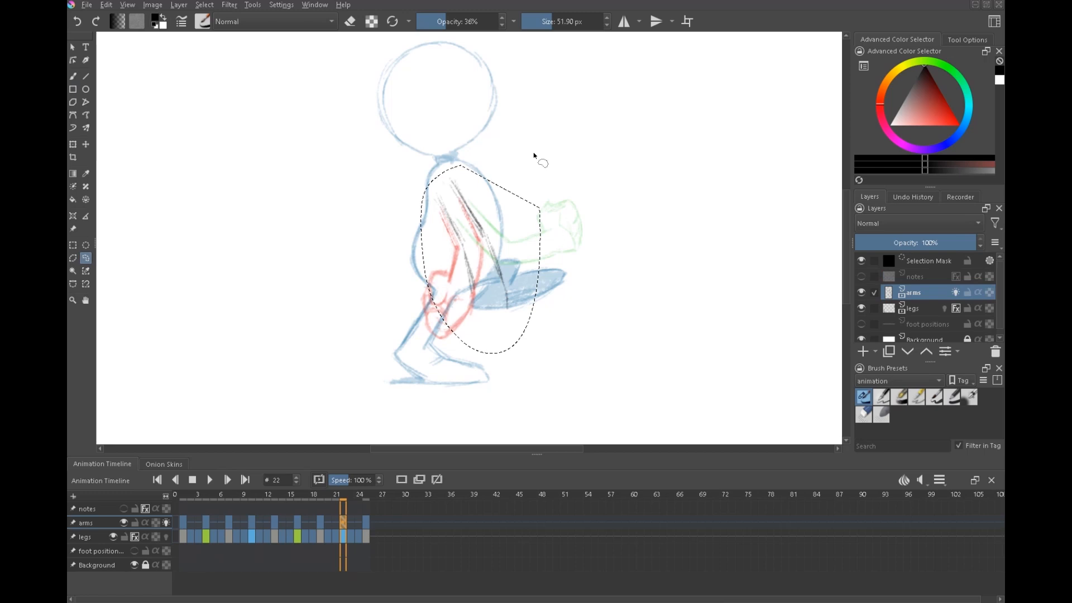
key("ctrl+t")
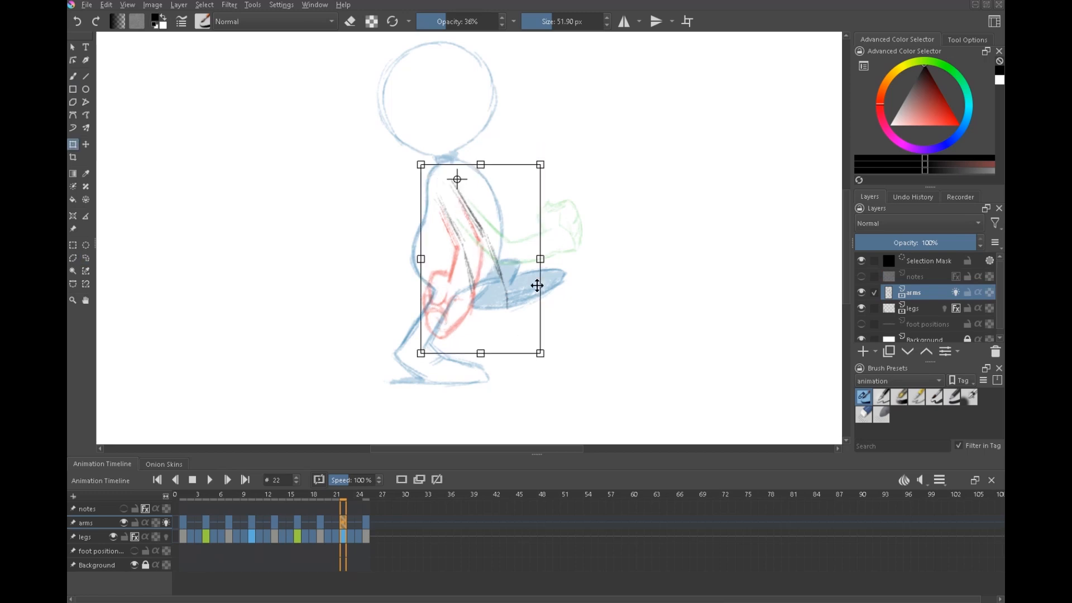
mouse_move(552, 358)
left_mouse_down()
mouse_move(589, 326)
mouse_move(568, 281)
left_mouse_up()
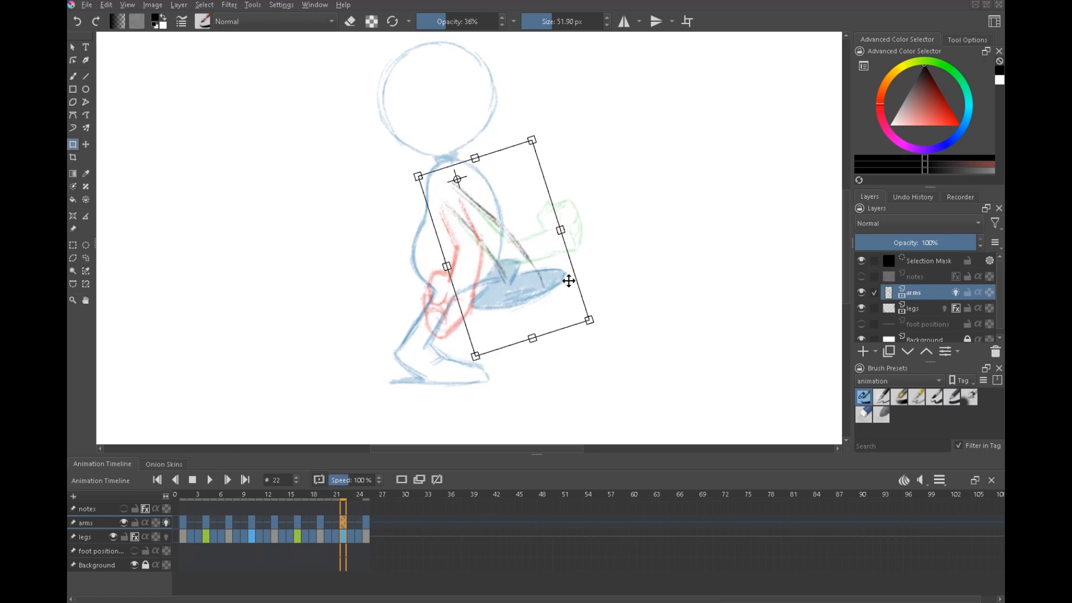
key("Return")
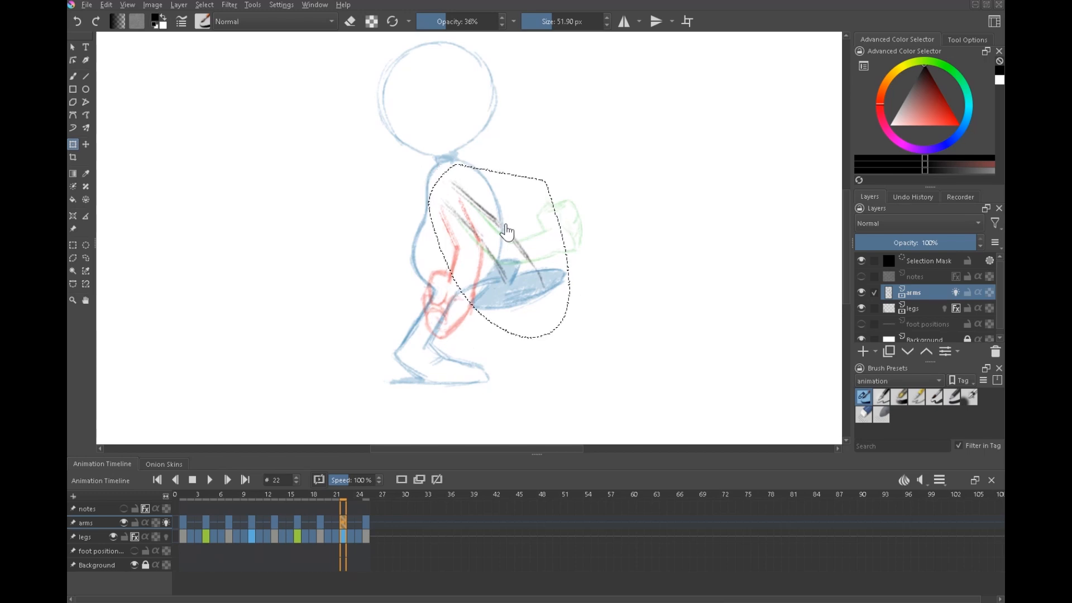
key("ctrl+shift+a")
Select the frame 22 forearm lines freehand, delete them and clear the selection
key("e")
key("l")
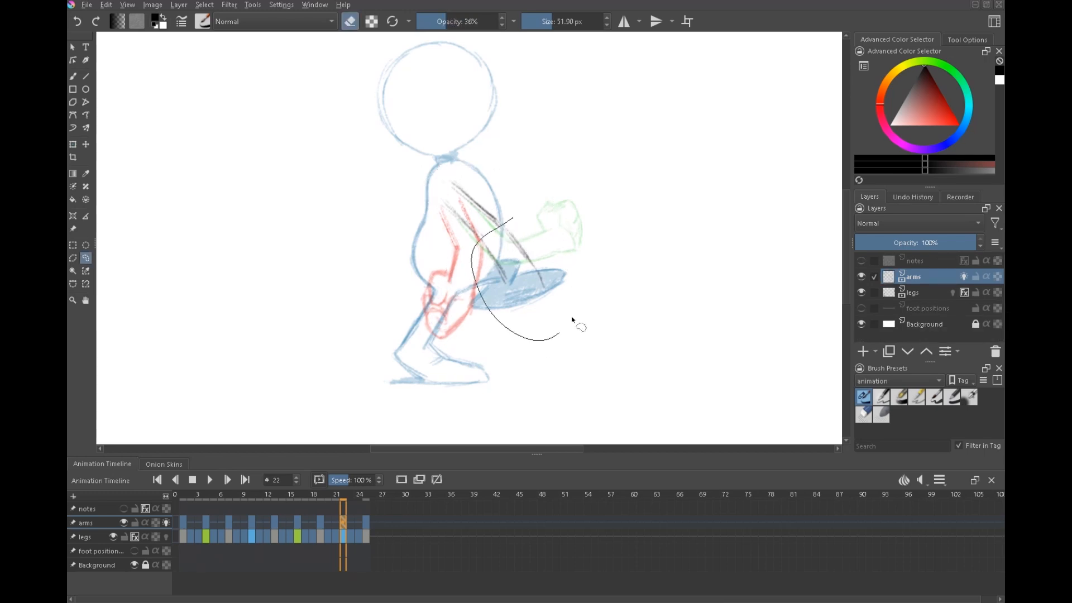
left_click_drag(536, 343, 592, 268)
key("Delete")
key("ctrl+shift+a")
Redraw the frame 22 forearm and hand below the elbow, with the fingers trailing downward over the raised leg
key("b")
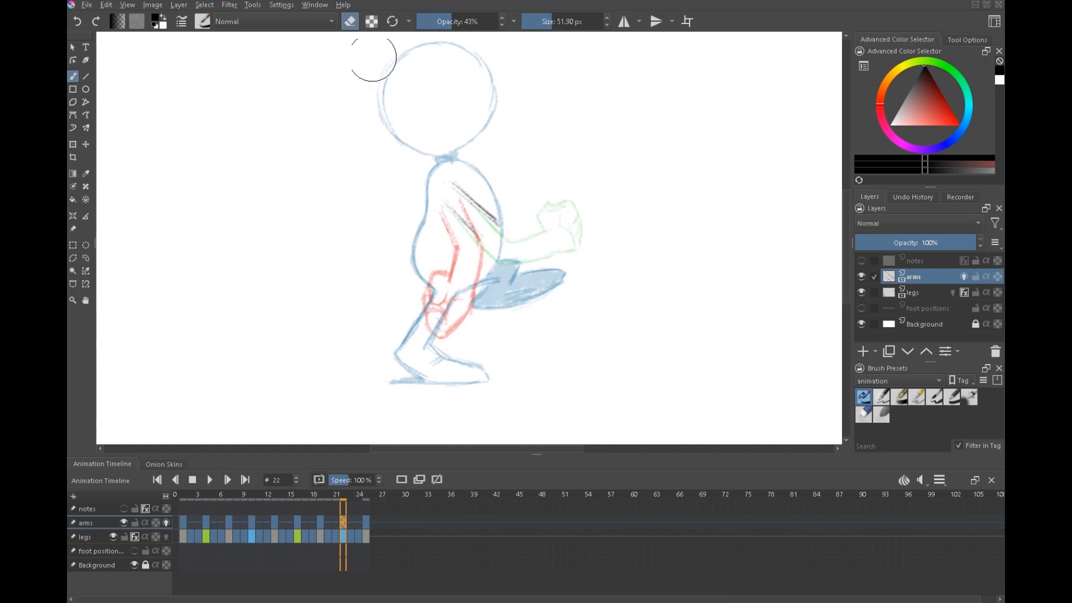
left_click_drag(512, 294, 492, 298)
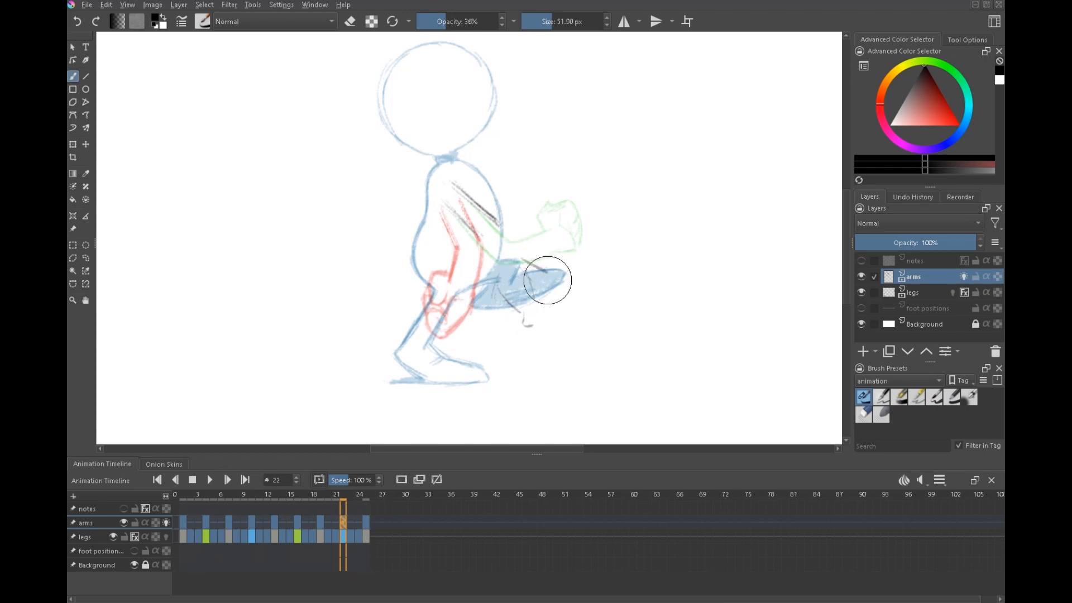
left_click_drag(540, 304, 531, 307)
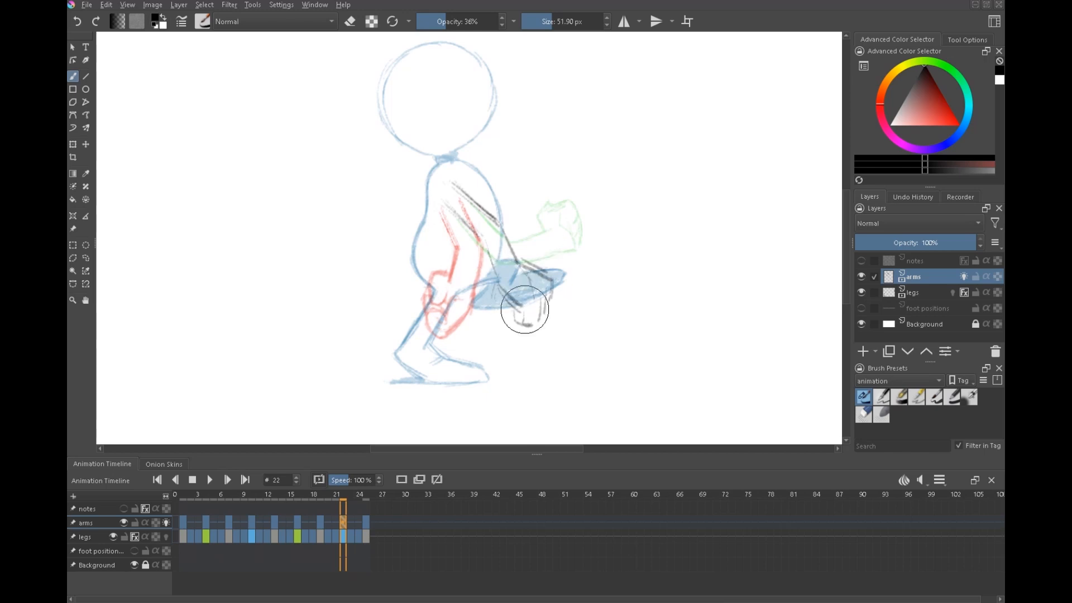
Turn off the arms layer's onion skins, flip through the frames and strengthen the forearm and hand lines on frame 22
left_click(166, 523)
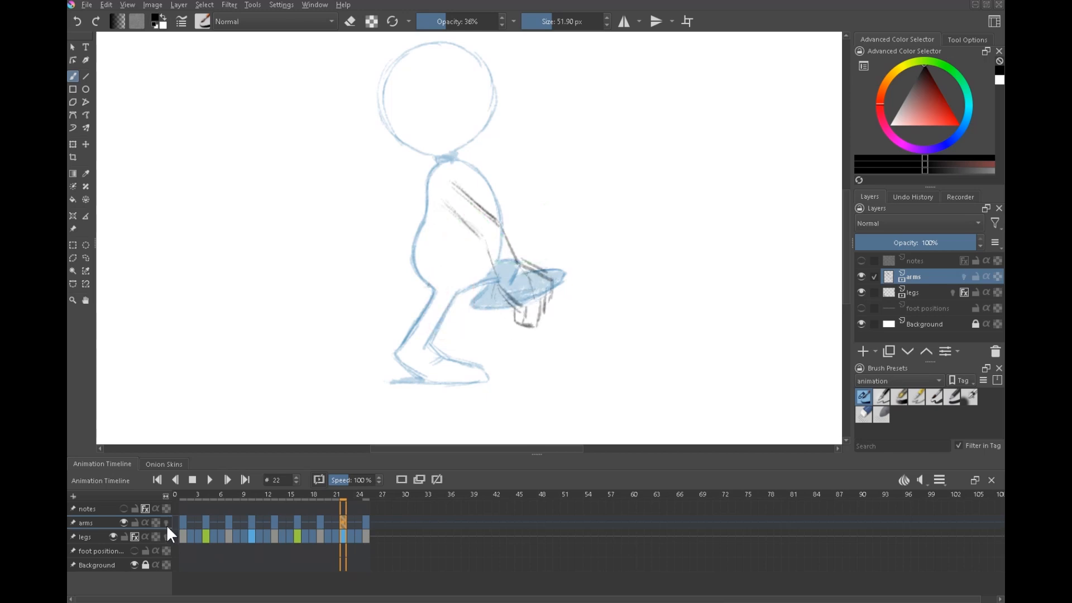
key("space")
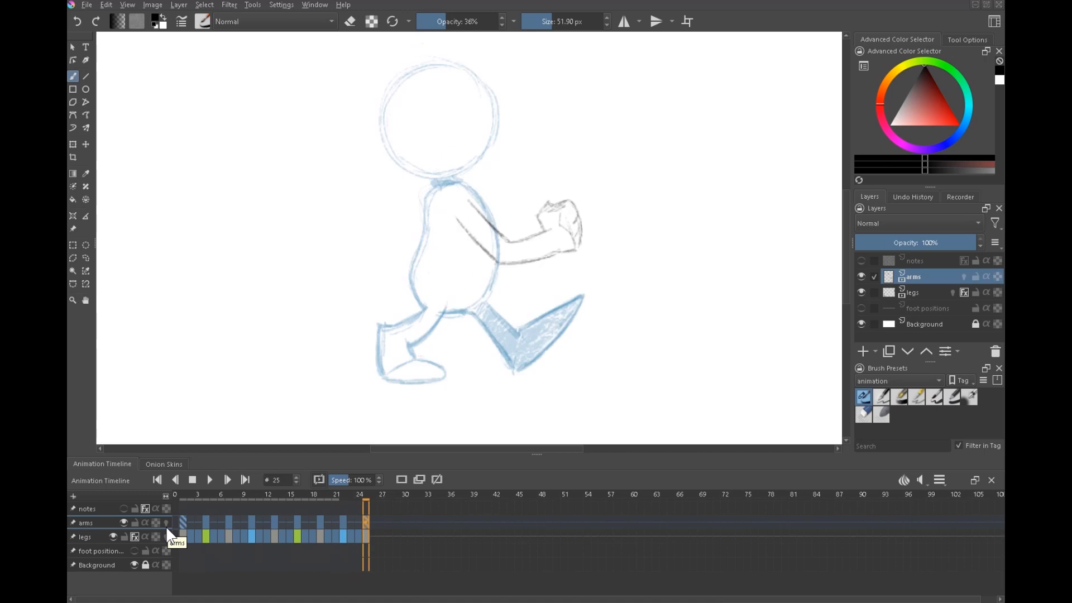
key("space")
key("space")
key("space")
mouse_move(486, 241)
left_mouse_down()
mouse_move(502, 287)
mouse_move(518, 303)
left_mouse_up()
key("space")
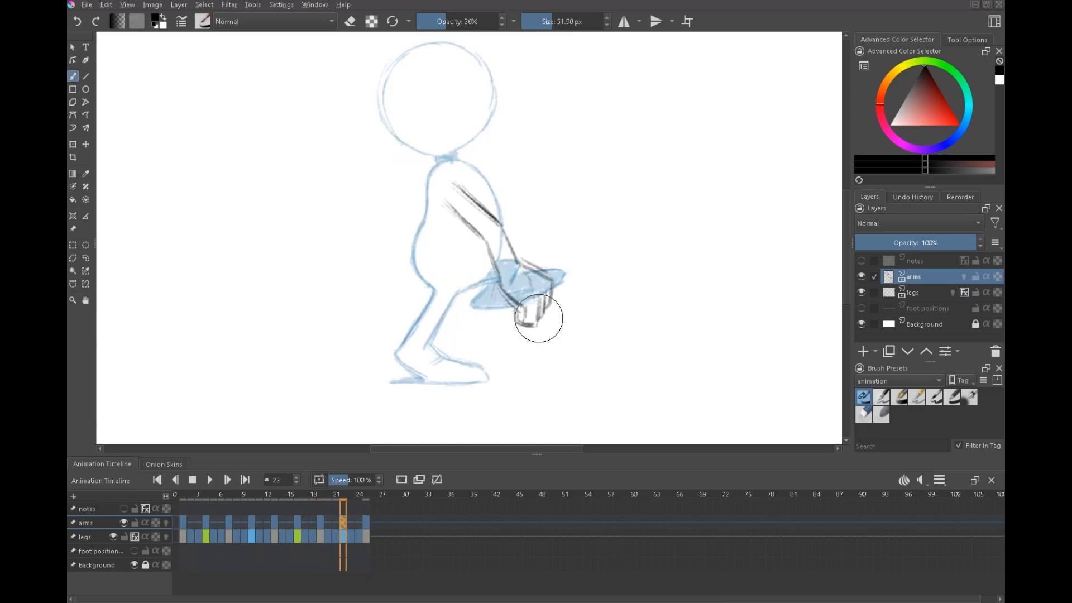
key("space")
Erase stray lines around the frame 22 forearm and hand, raising the eraser opacity to 100%, and return to the brush at 36% opacity
key("e")
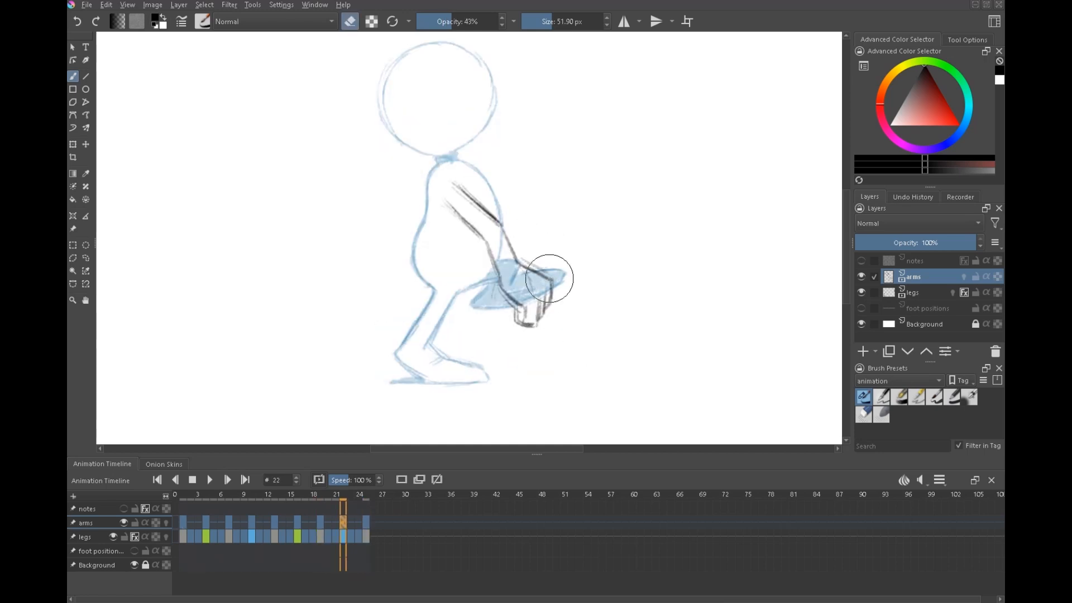
left_click_drag(489, 295, 515, 308)
key("o")
key("o")
key("o")
key("o")
key("o")
key("o")
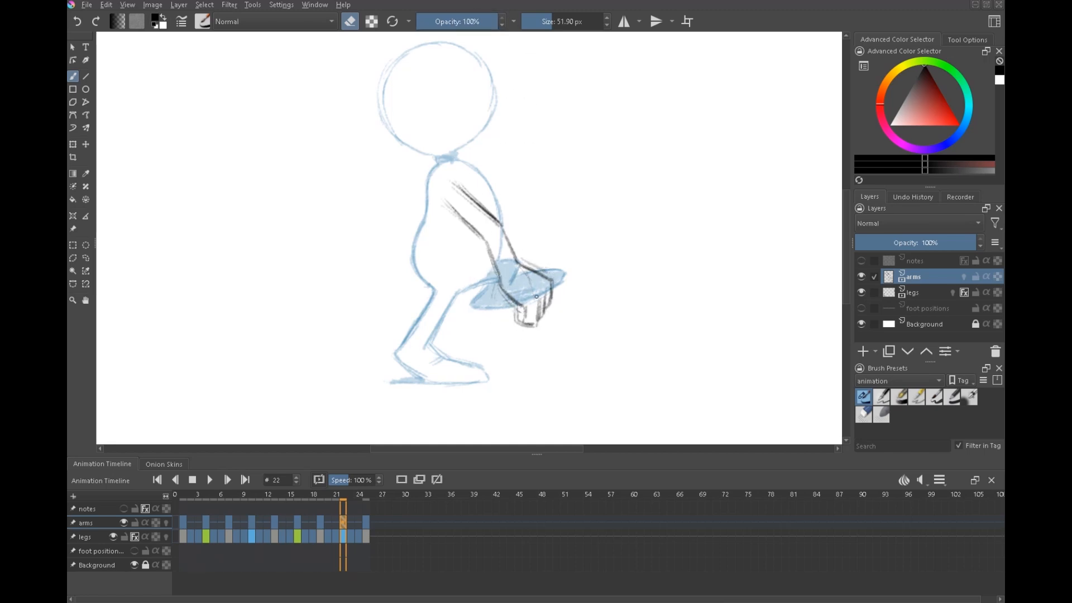
key("e")
key("i")
key("i")
key("i")
key("i")
key("i")
key("i")
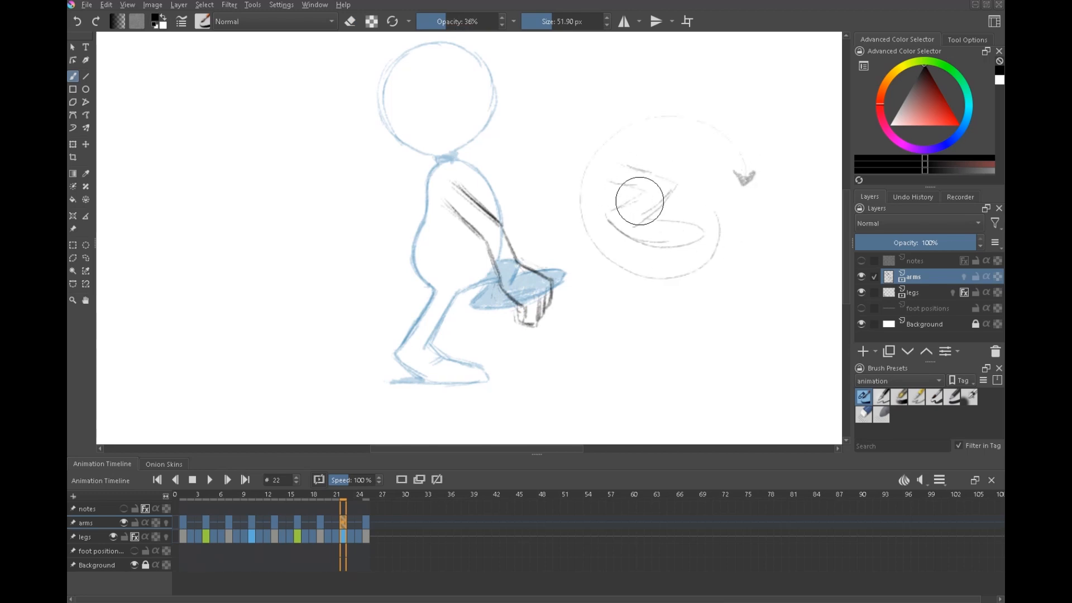
Select the explanatory sketch beside the character freehand, delete it and clear the selection
key("ctrl+r")
mouse_move(726, 89)
left_mouse_down()
mouse_move(809, 287)
mouse_move(818, 278)
left_mouse_up()
key("Delete")
key("ctrl+shift+a")
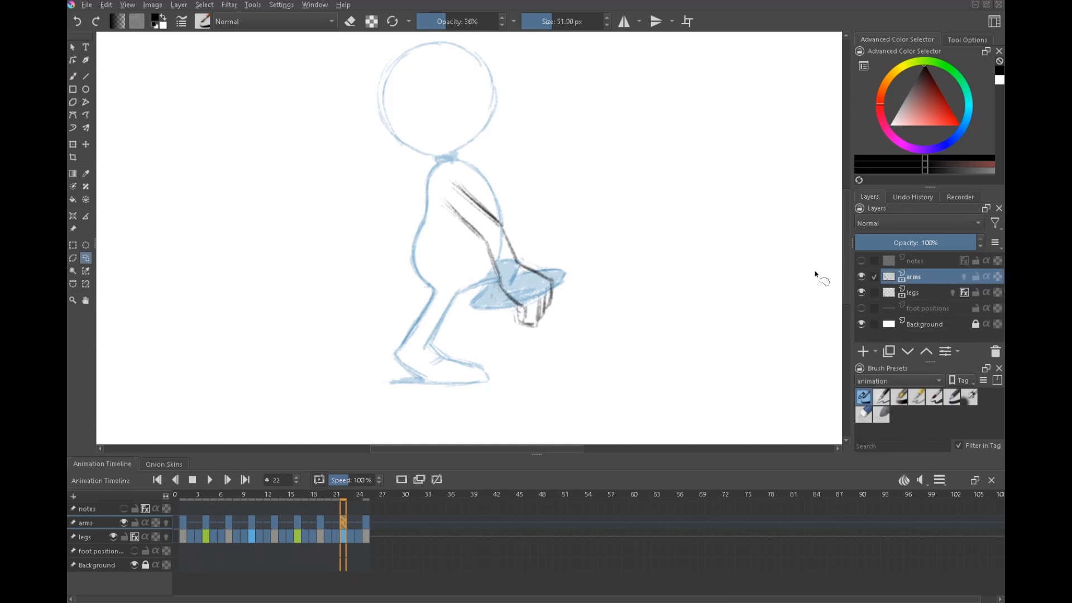
Flip between the arm keyframes around frame 22 and play the walk cycle to check the swing
key("alt+comma")
key("alt+period")
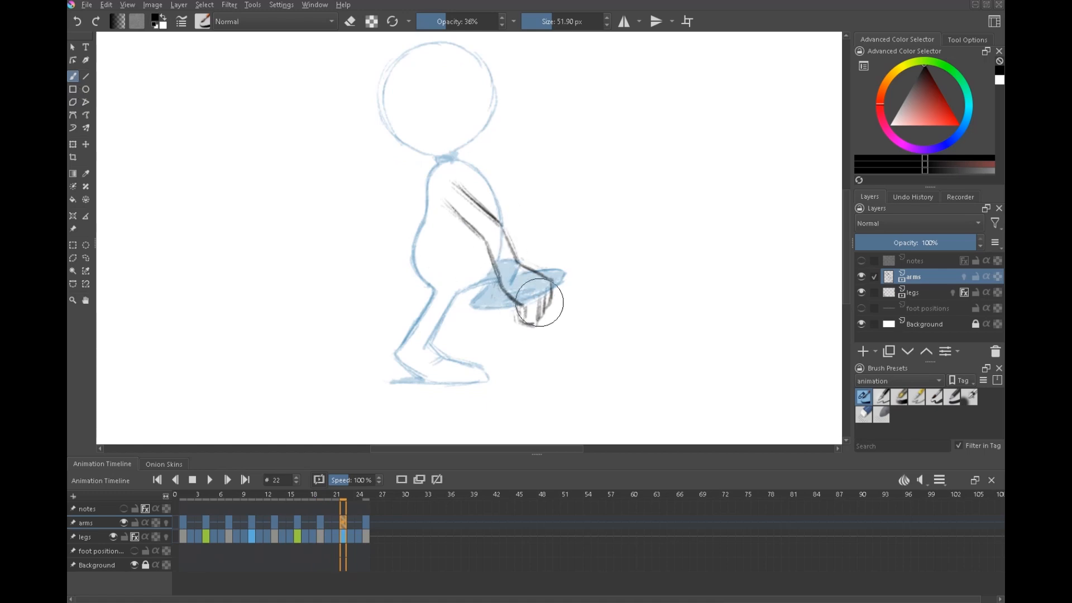
key("alt+comma")
key("alt+period")
key("alt+period")
key("alt+comma")
key("alt+comma")
key("alt+period")
key("alt+period")
key("alt+comma")
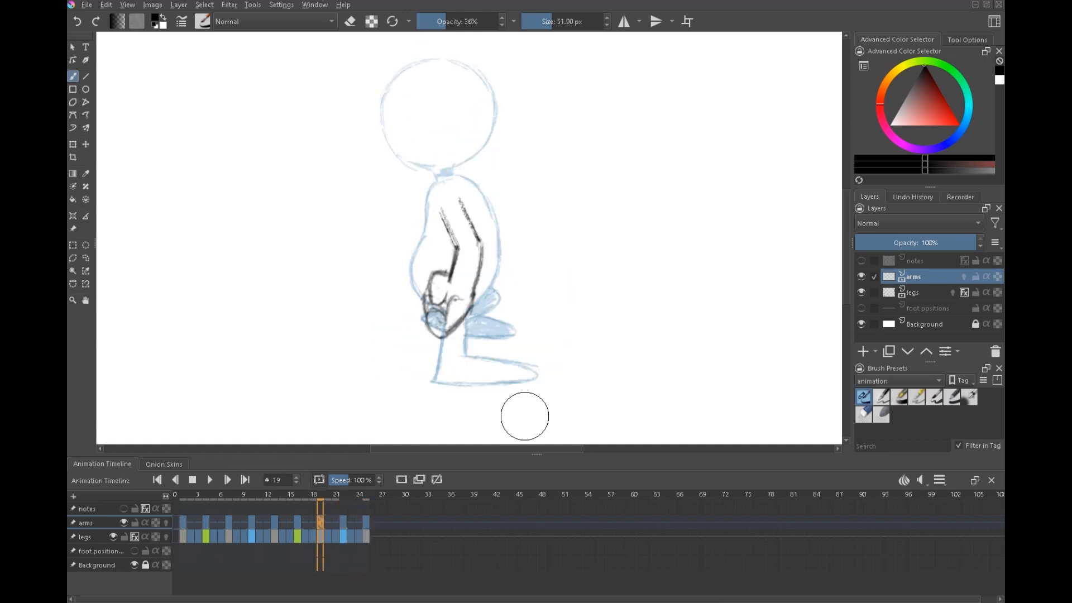
key("alt+comma")
left_click(209, 480)
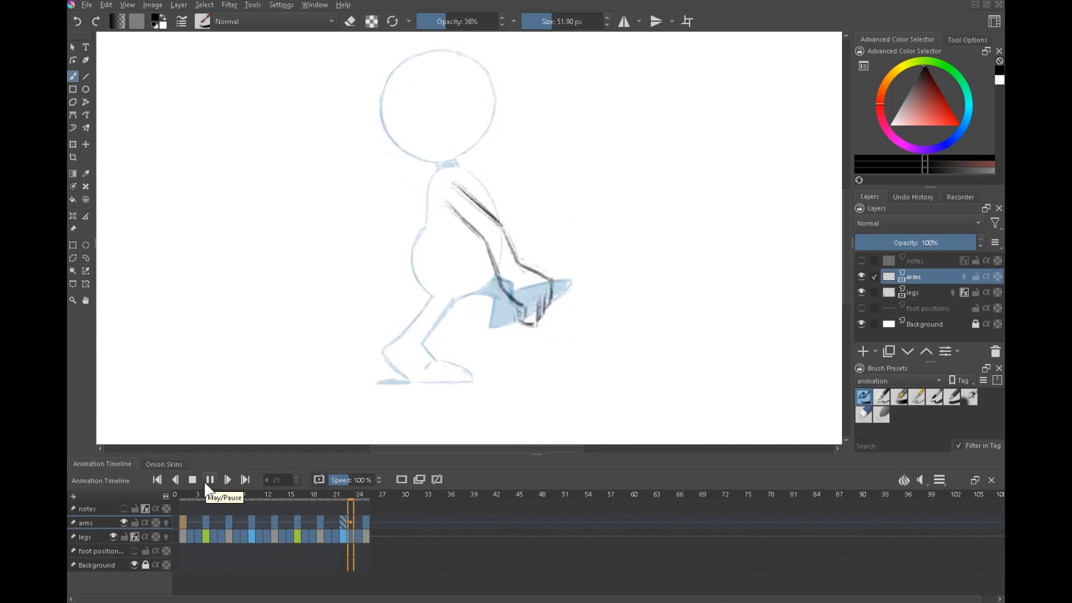
Save the animation document
left_click(87, 5)
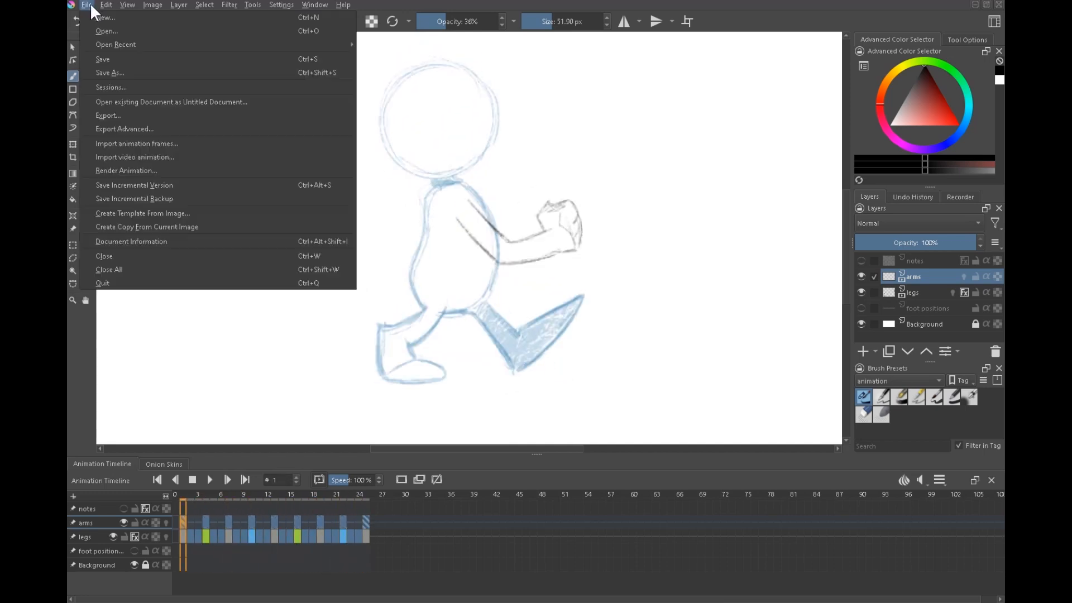
left_click(114, 61)
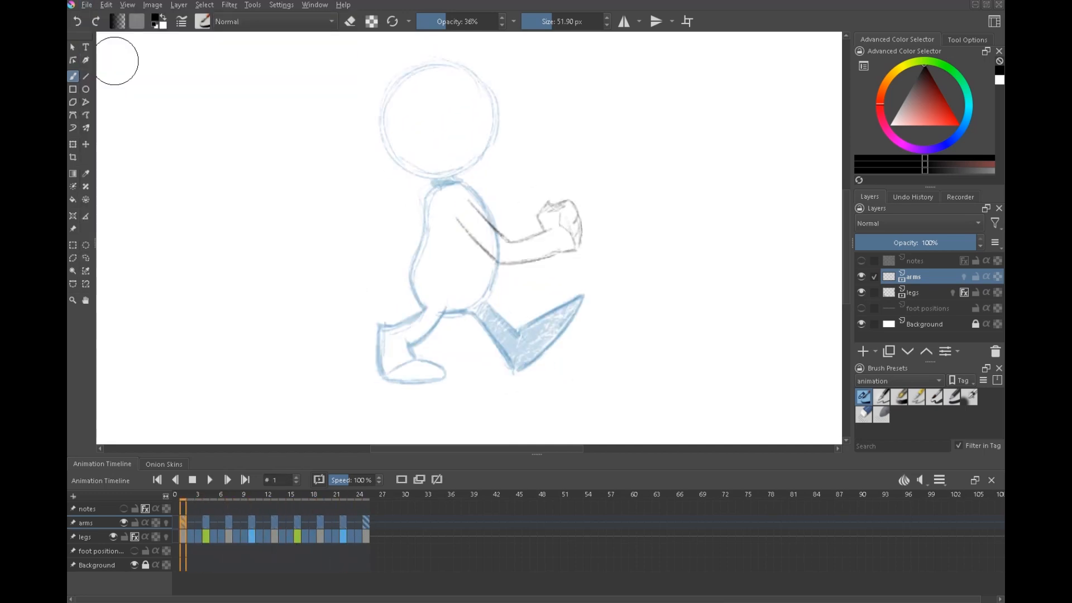
Turn on the arms layer's onion skins at frame 2 and return to frame 1 to view its timing chart
left_click(191, 525)
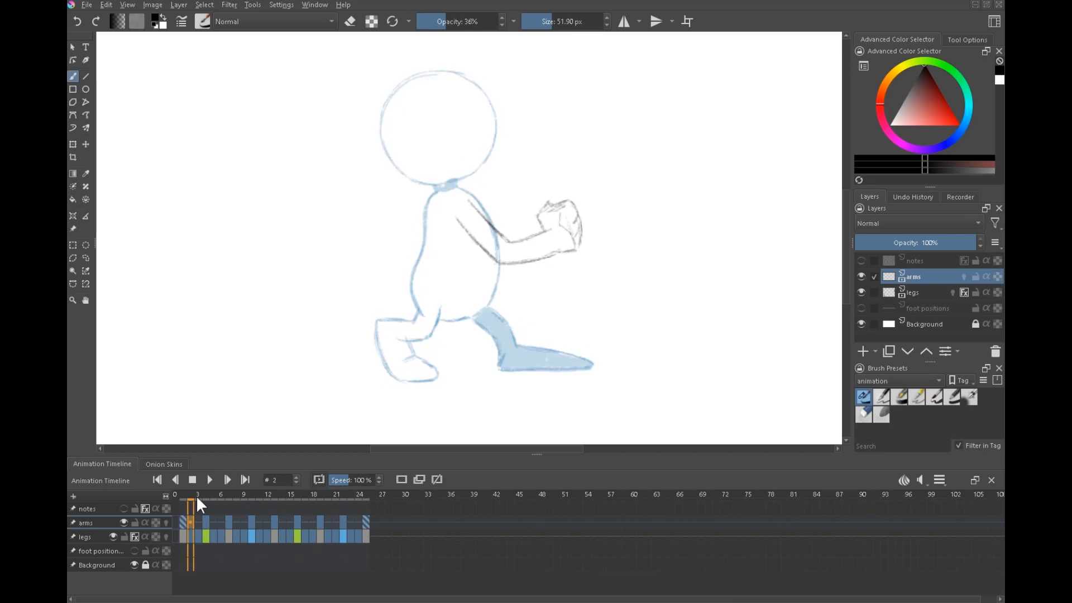
left_click(165, 523)
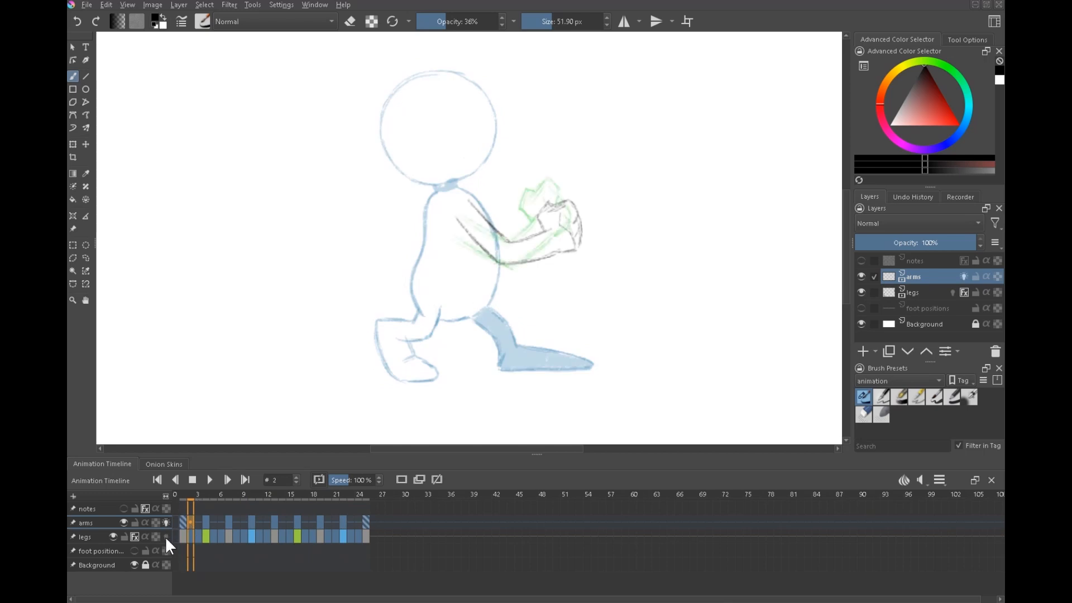
scroll(587, 211, "up", 4)
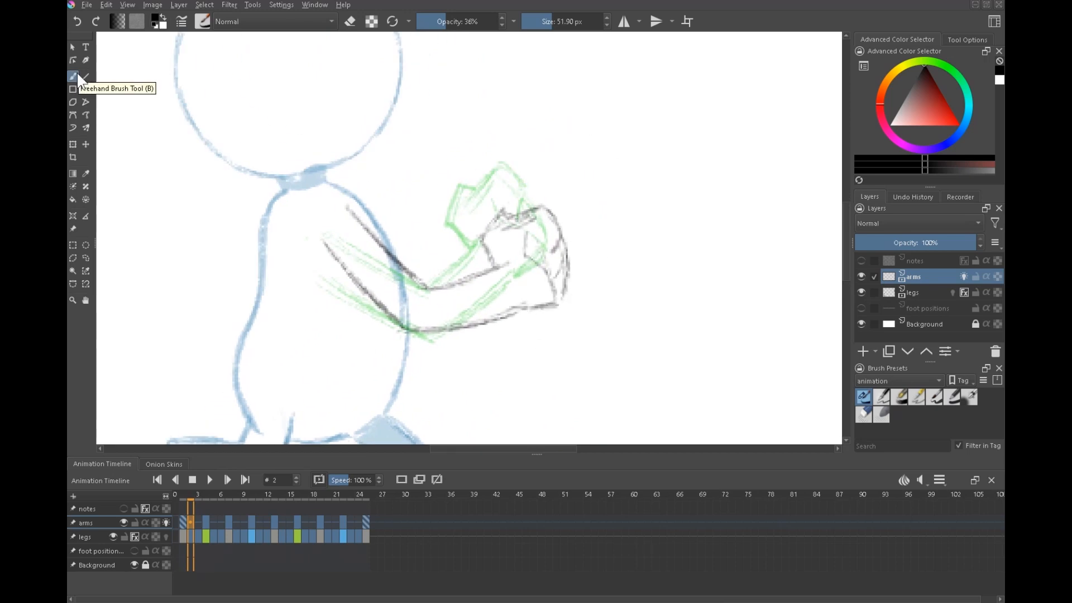
scroll(702, 261, "down", 5)
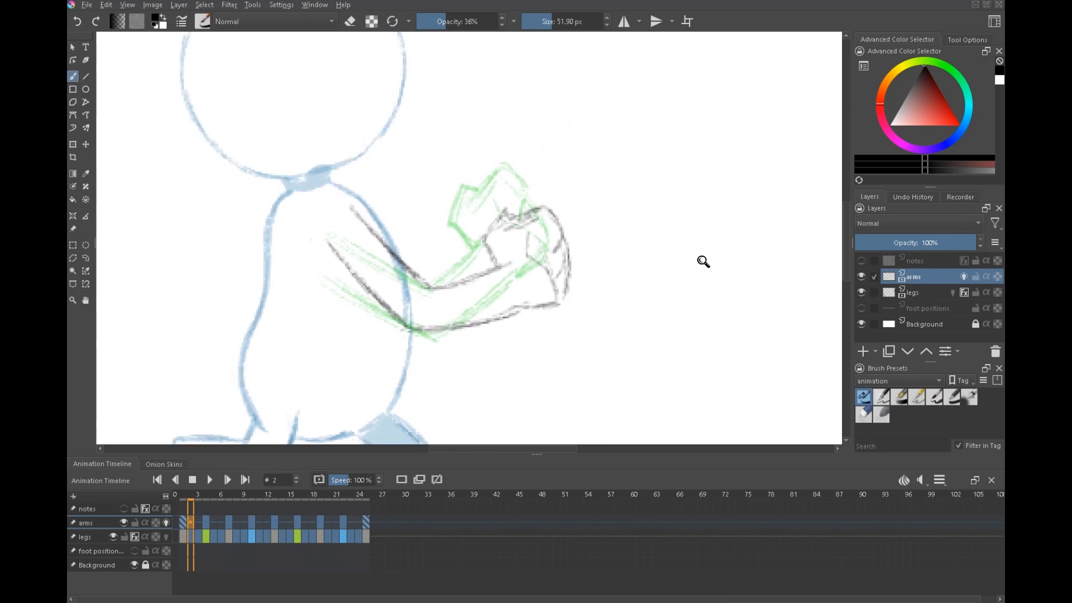
left_click_drag(752, 249, 582, 253)
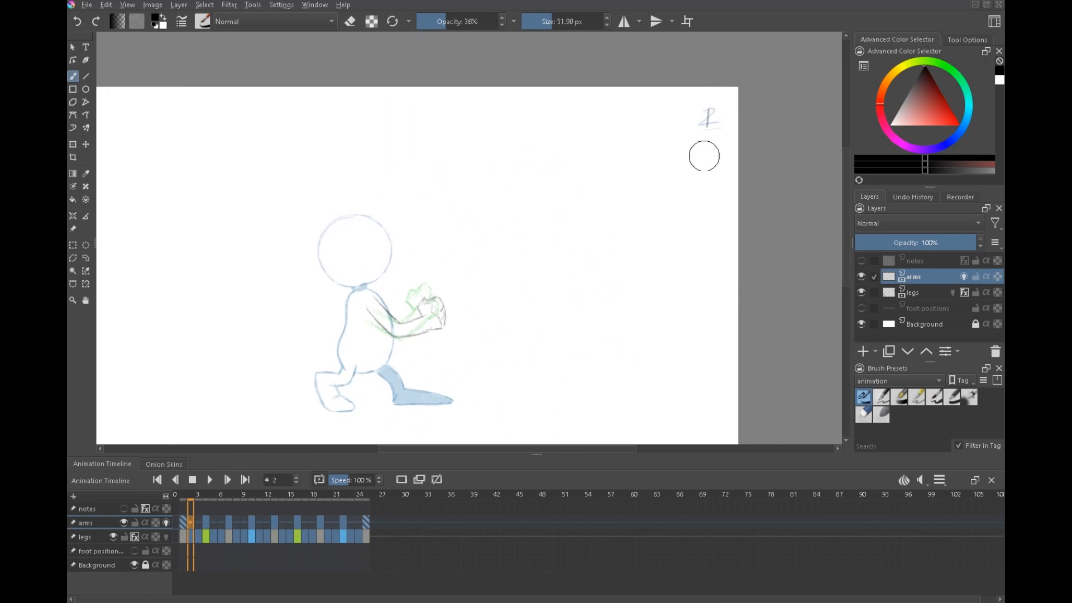
left_click(183, 524)
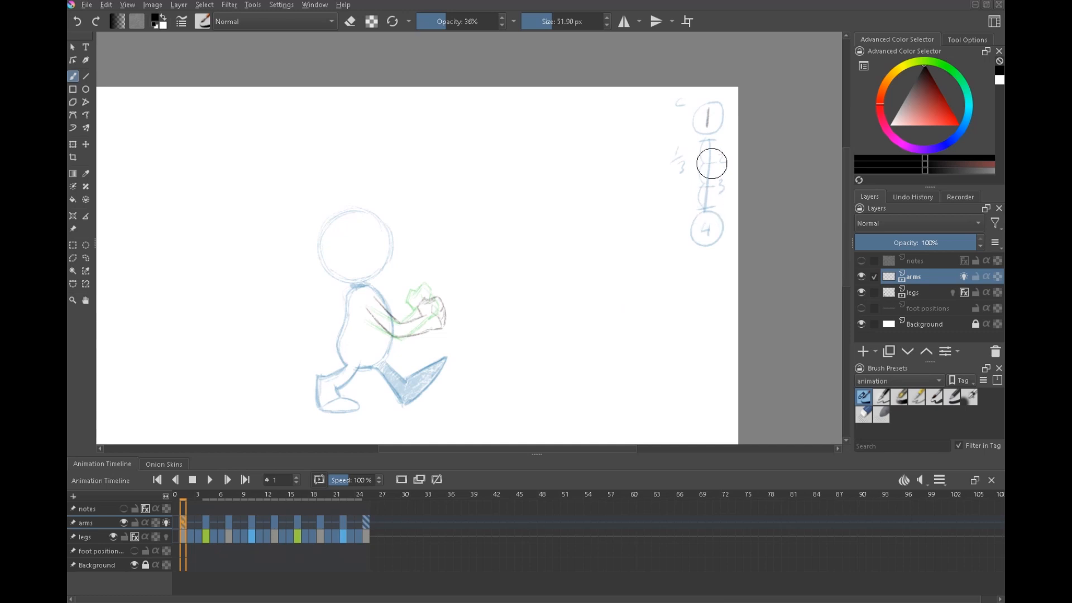
Go to frame 2 of the arms layer for the first arm in-between
scroll(359, 319, "up", 5)
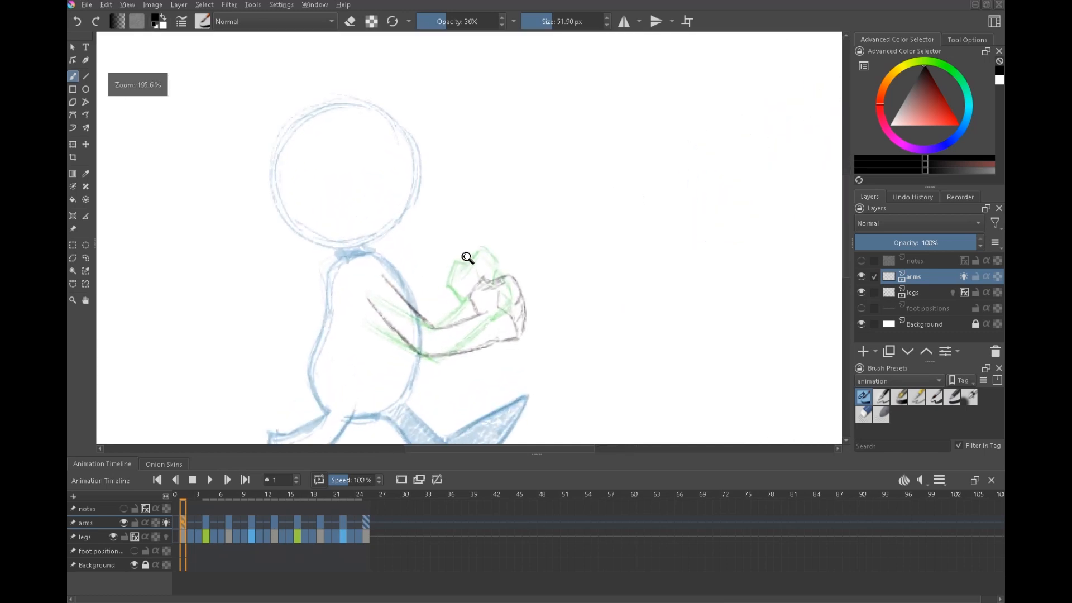
left_click(191, 524)
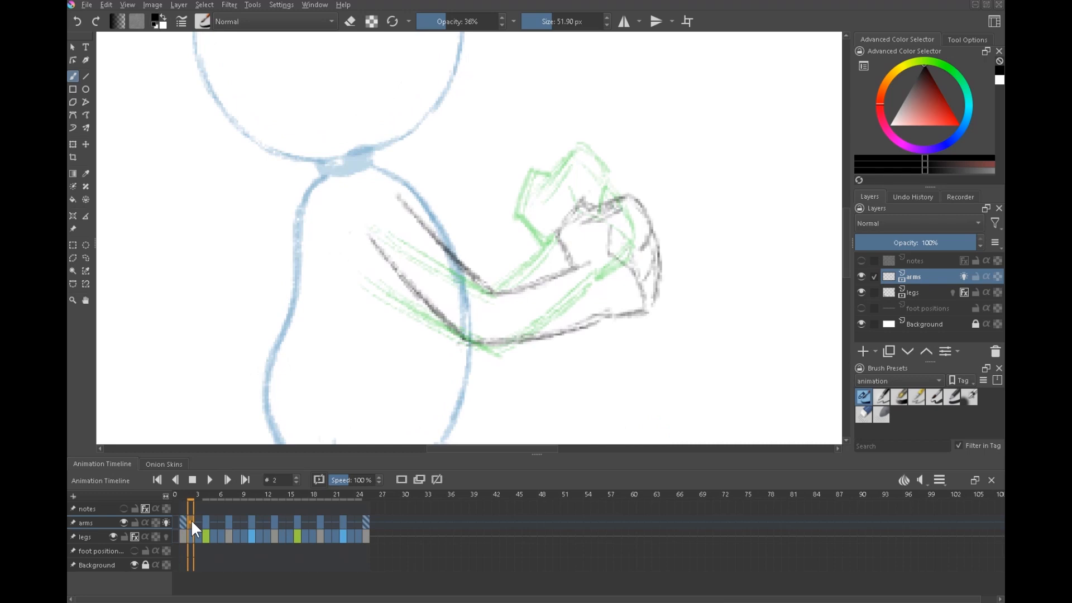
left_click_drag(384, 222, 447, 262)
key("l")
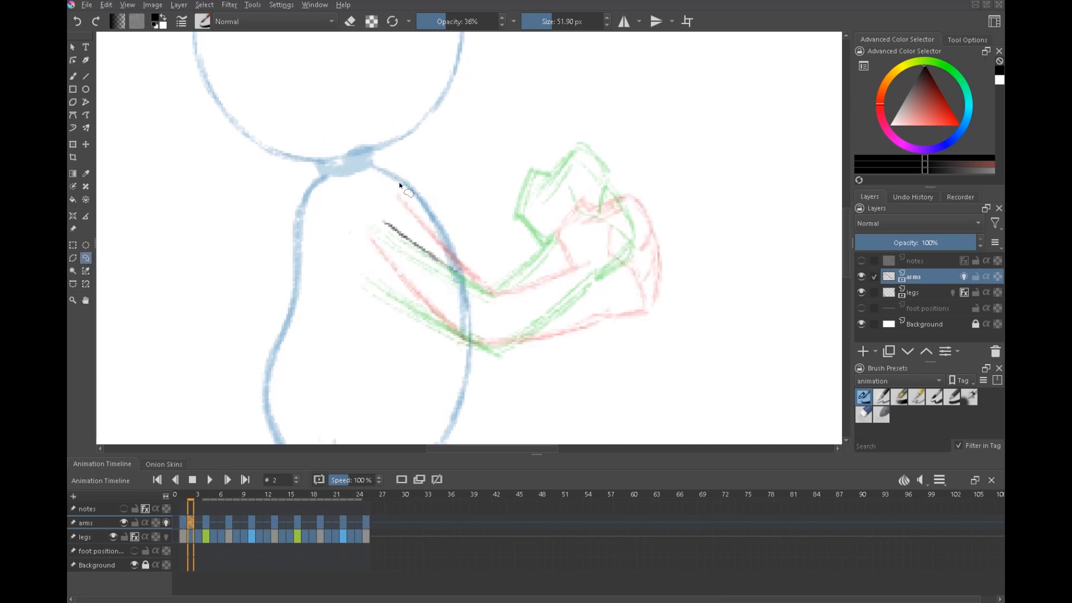
left_click_drag(435, 338, 546, 239)
key("Delete")
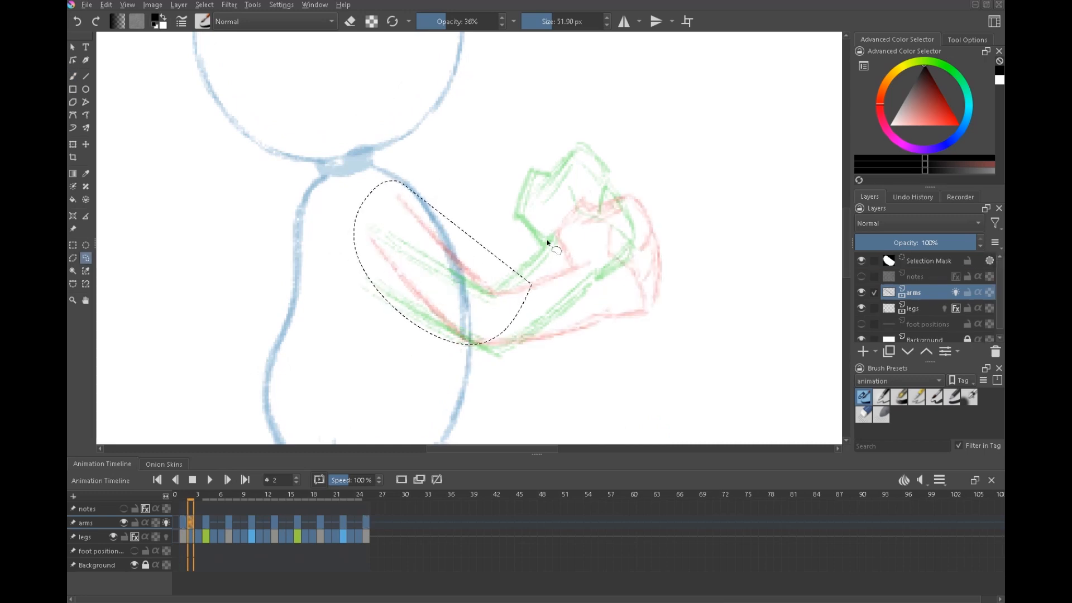
key("ctrl+shift+a")
On frame 2, sketch the two upper arm lines between the red and green onion-skin poses
key("b")
left_click_drag(389, 210, 458, 272)
mouse_move(364, 254)
left_mouse_down()
mouse_move(414, 306)
mouse_move(479, 347)
left_mouse_up()
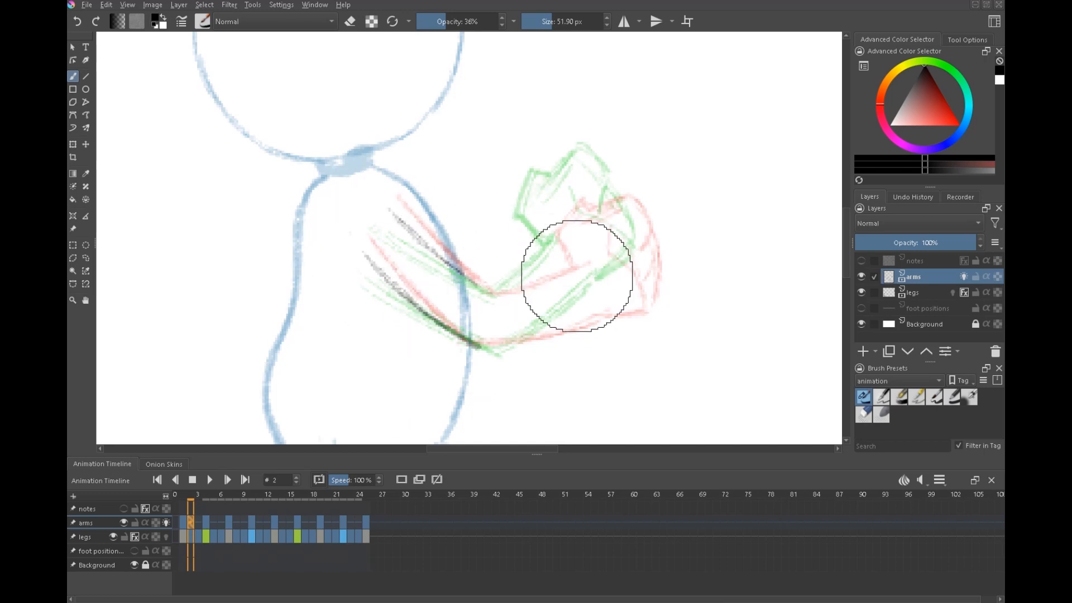
mouse_move(569, 260)
left_mouse_down()
mouse_move(584, 207)
mouse_move(646, 207)
left_mouse_up()
key("ctrl+z")
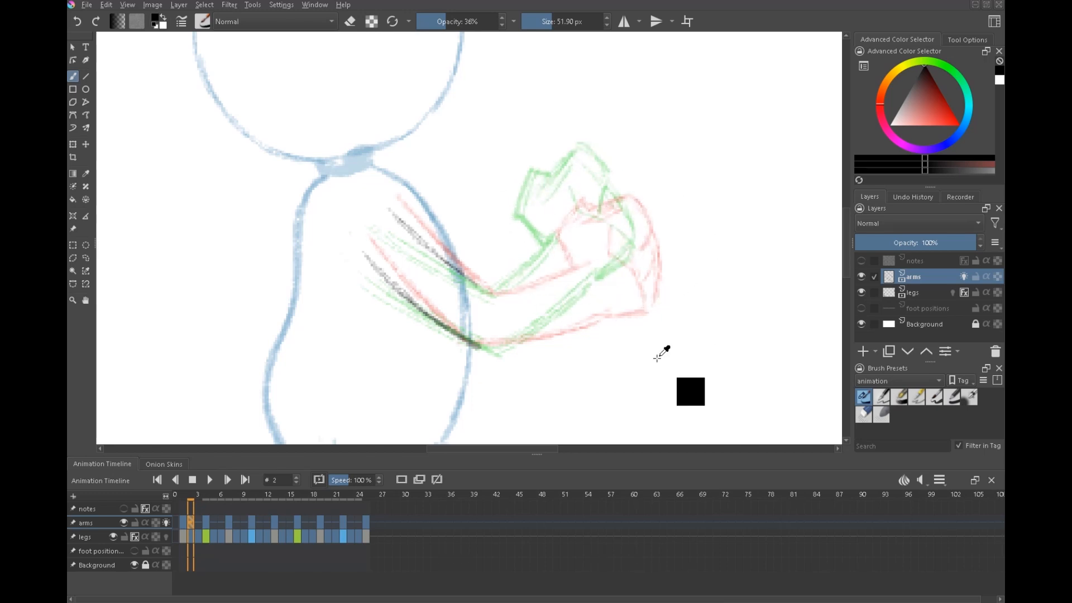
Sketch the fist outline on frame 2, midway between the red and green onion-skin fists
mouse_move(539, 227)
left_mouse_down()
mouse_move(557, 246)
mouse_move(543, 223)
mouse_move(561, 191)
mouse_move(590, 198)
mouse_move(626, 176)
mouse_move(640, 195)
mouse_move(631, 229)
left_mouse_up()
left_click_drag(591, 302, 637, 292)
mouse_move(641, 207)
left_mouse_down()
mouse_move(648, 260)
mouse_move(634, 261)
mouse_move(603, 204)
mouse_move(634, 278)
mouse_move(637, 196)
mouse_move(582, 205)
mouse_move(612, 175)
mouse_move(641, 198)
left_mouse_up()
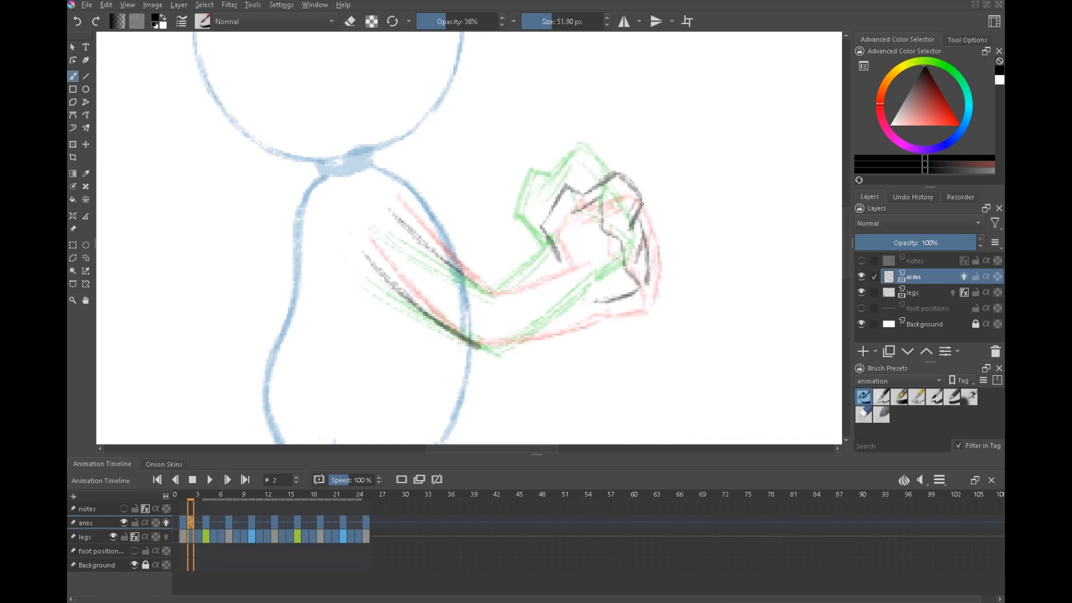
Draw the forearm lines joining elbow and fist on frame 2, and darken the arm and fist outlines
mouse_move(496, 345)
left_mouse_down()
mouse_move(560, 328)
mouse_move(596, 303)
left_mouse_up()
left_click_drag(489, 292, 556, 260)
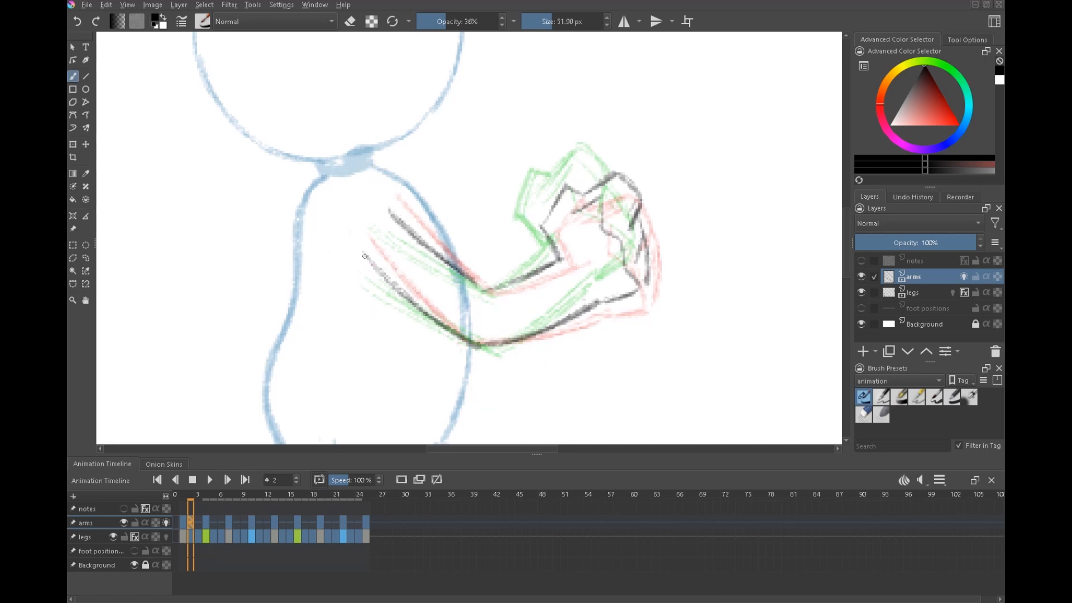
mouse_move(553, 224)
left_mouse_down()
mouse_move(564, 185)
mouse_move(587, 192)
mouse_move(618, 173)
mouse_move(642, 198)
mouse_move(645, 268)
left_mouse_up()
left_click_drag(593, 300, 642, 286)
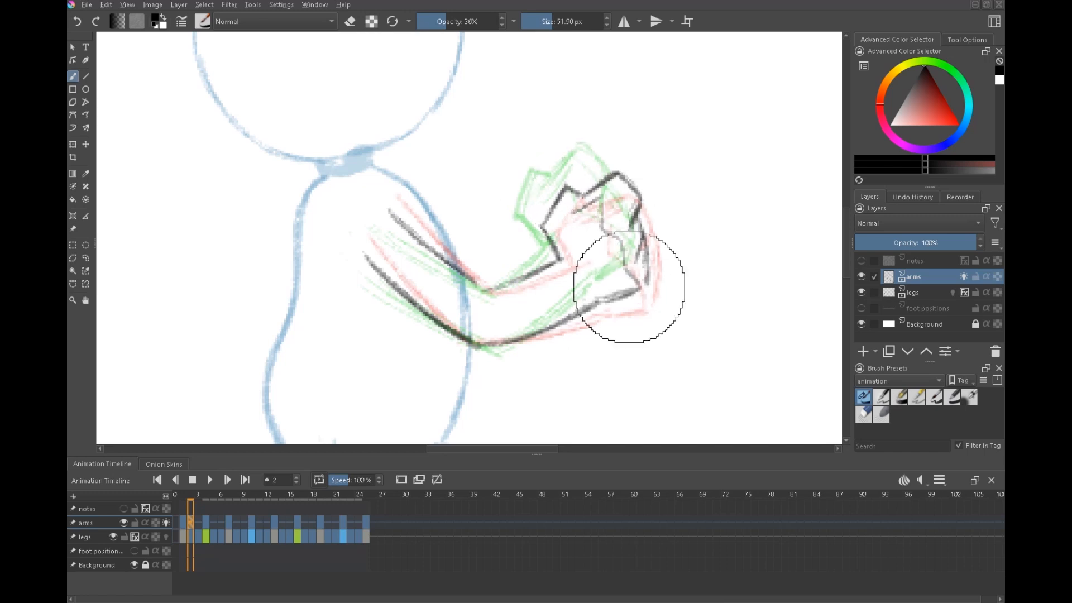
On frame 3 of the arms layer, sketch the upper arm and forearm lines between the onion-skin poses
scroll(625, 313, "down", 5)
left_click(198, 522)
scroll(643, 235, "up", 5)
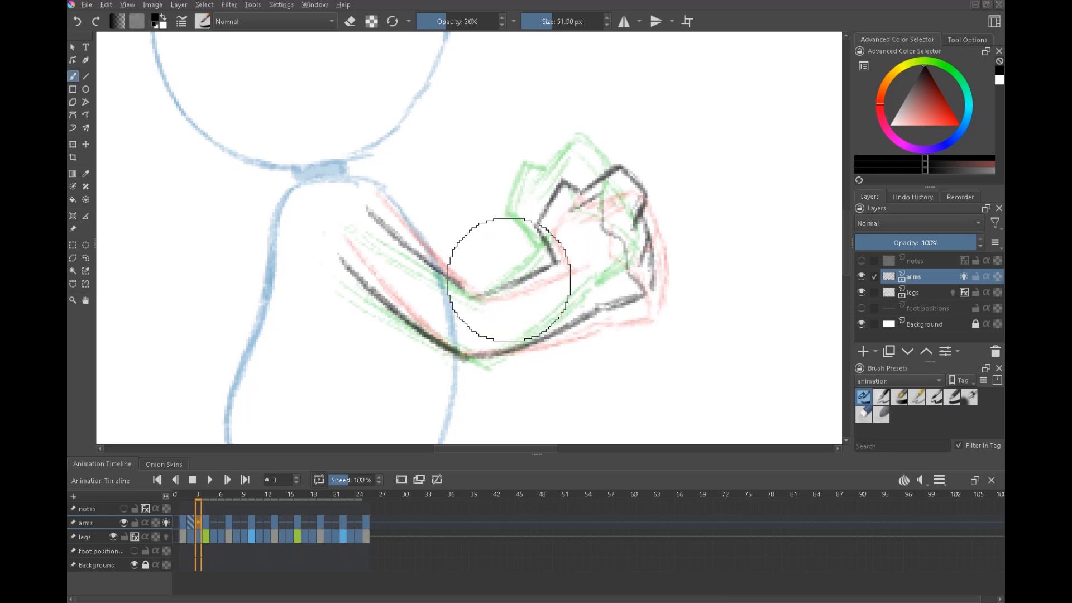
key("Delete")
left_click_drag(479, 295, 544, 258)
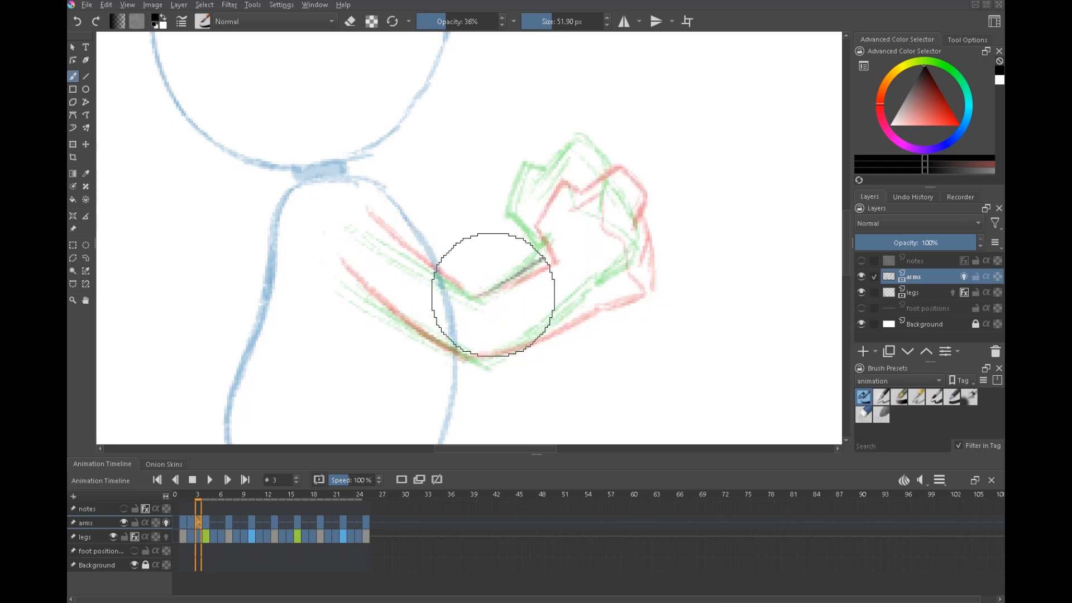
left_click_drag(365, 225, 409, 258)
mouse_move(343, 277)
left_mouse_down()
mouse_move(481, 360)
mouse_move(589, 301)
left_mouse_up()
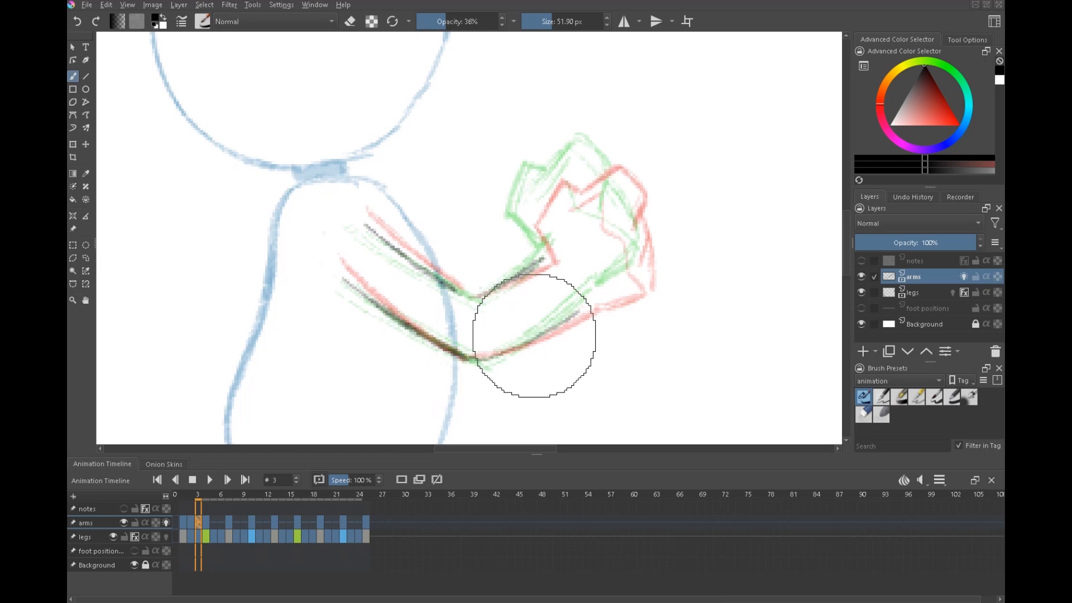
Sketch the fist with its finger and thumb lines on frame 3, between the red and green onion-skin fists
mouse_move(522, 220)
left_mouse_down()
mouse_move(548, 250)
mouse_move(543, 169)
mouse_move(567, 180)
mouse_move(600, 149)
mouse_move(620, 161)
mouse_move(646, 257)
left_mouse_up()
left_click_drag(591, 291, 642, 268)
left_click_drag(589, 195, 634, 264)
left_click_drag(555, 202, 602, 174)
On frame 5, sketch rough upper arm and forearm lines between the raised red arm and the lowered green arm
left_click(213, 524)
left_click_drag(608, 369, 618, 324)
left_click(358, 242)
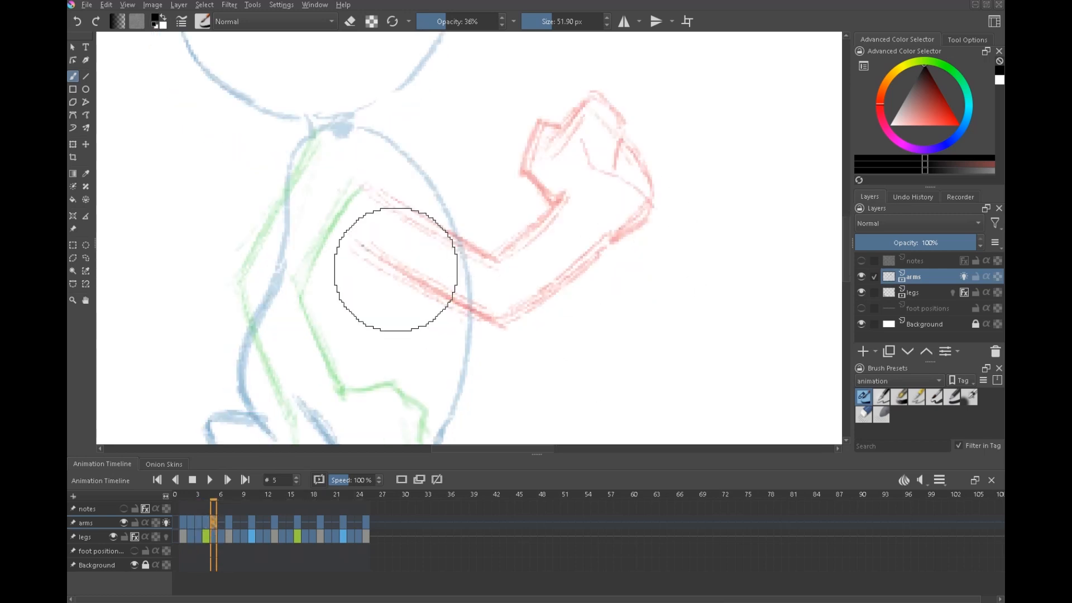
left_click_drag(400, 327, 408, 298)
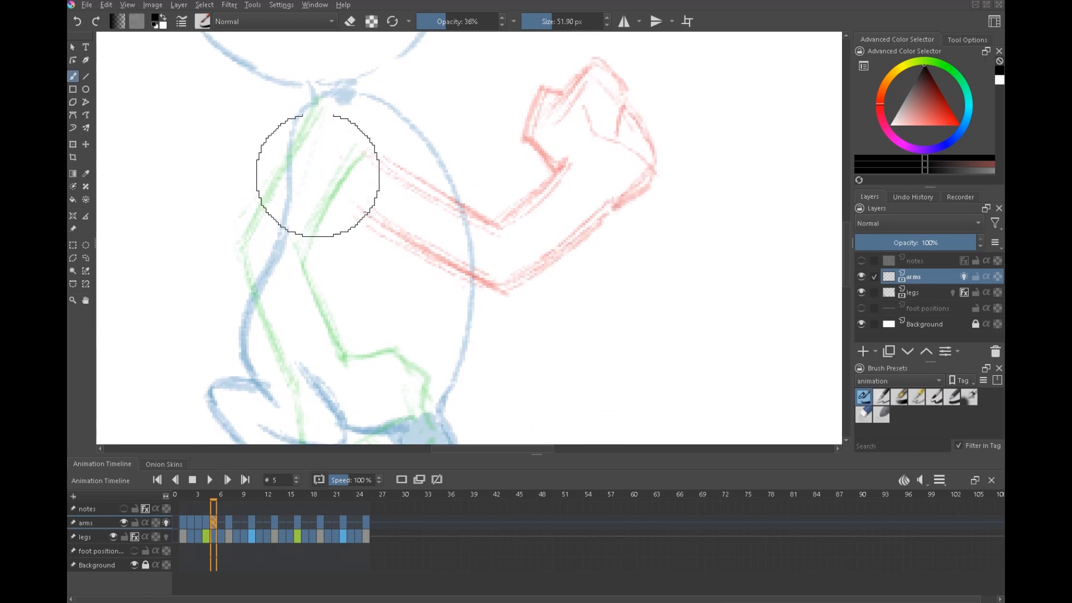
left_click(206, 523)
left_click(213, 525)
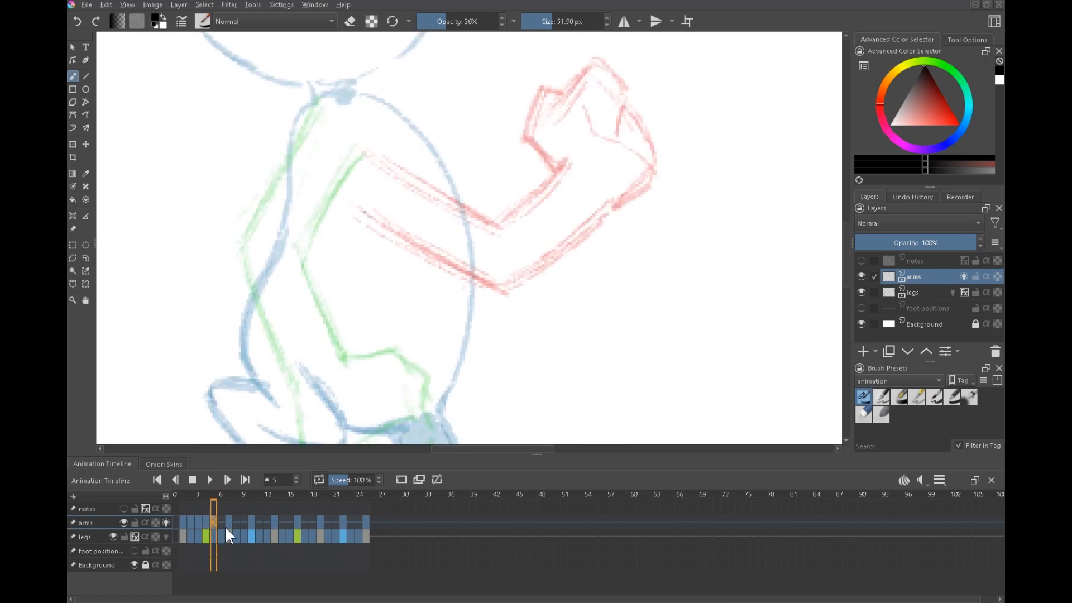
left_click_drag(329, 151, 353, 287)
mouse_move(378, 145)
left_mouse_down()
mouse_move(399, 267)
mouse_move(393, 325)
left_mouse_up()
left_click_drag(406, 276, 500, 332)
Mark both onion-skin wrists on frame 5, draw the motion arc connecting them, and mark a wrist position along it
left_click_drag(592, 169, 585, 180)
left_click_drag(583, 177, 602, 176)
left_click_drag(437, 383, 390, 313)
mouse_move(291, 335)
left_mouse_down()
mouse_move(462, 348)
mouse_move(542, 159)
left_mouse_up()
left_click(495, 306)
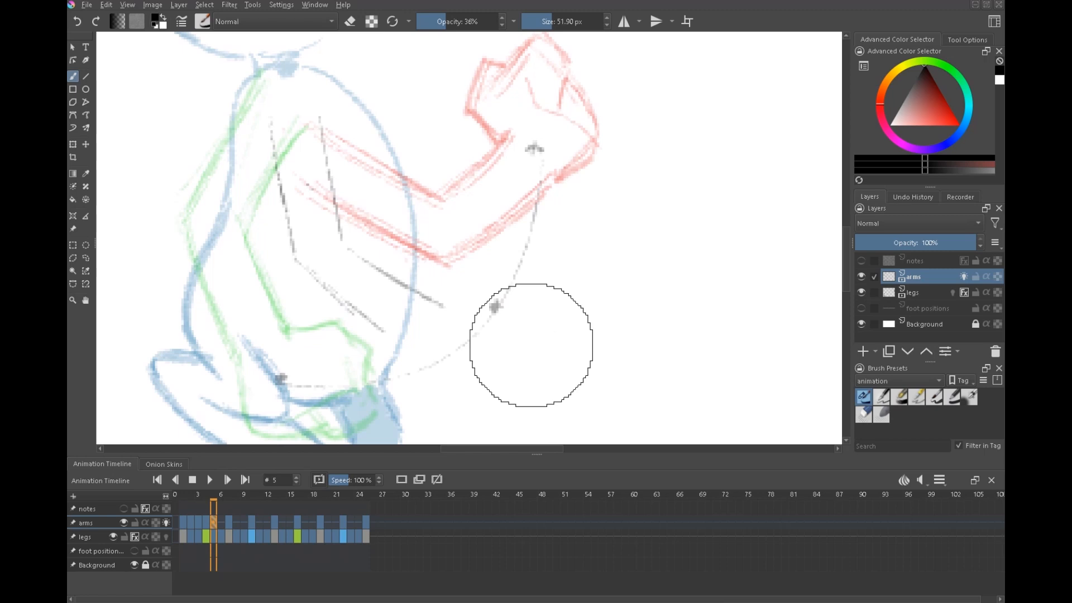
Lasso the rough arm lines on frame 5, rotate them up towards the raised pose, and clear the selection
key("l")
mouse_move(467, 299)
left_mouse_down()
mouse_move(336, 84)
mouse_move(459, 355)
mouse_move(510, 308)
left_mouse_up()
key("ctrl+t")
key("ctrl+z")
key("ctrl+shift+z")
key("ctrl+z")
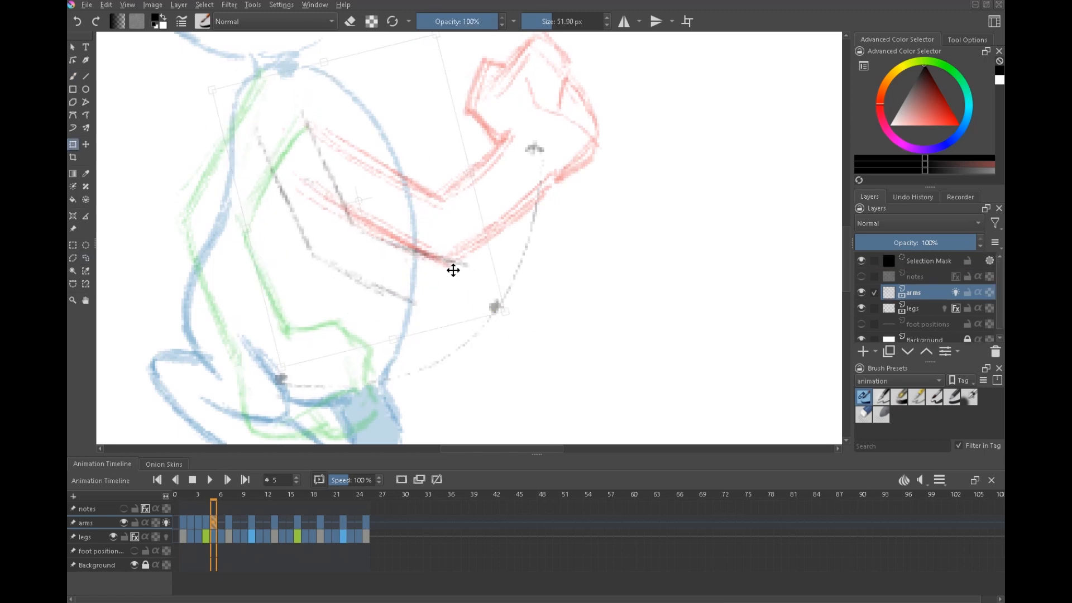
key("ctrl+shift+a")
Extend the forearm and sketch the fist around the wrist mark on the motion arc
key("b")
key("Left")
key("Right")
left_click_drag(425, 307, 460, 342)
left_click_drag(436, 315, 483, 363)
left_click_drag(505, 229, 530, 230)
left_click_drag(506, 350, 527, 334)
mouse_move(484, 360)
left_mouse_down()
mouse_move(521, 267)
mouse_move(537, 289)
left_mouse_up()
mouse_move(498, 259)
left_mouse_down()
mouse_move(525, 276)
mouse_move(450, 269)
mouse_move(526, 246)
left_mouse_up()
left_click_drag(525, 247, 532, 271)
Clean up the fist and forearm lines on frame 5 and erase the wrist marks and arc guide
key("Left")
key("e")
left_click(213, 521)
mouse_move(529, 230)
left_mouse_down()
mouse_move(500, 230)
mouse_move(521, 229)
mouse_move(534, 280)
left_mouse_up()
key("e")
left_click_drag(436, 315, 468, 350)
left_click_drag(335, 265, 414, 302)
scroll(573, 263, "down", 2)
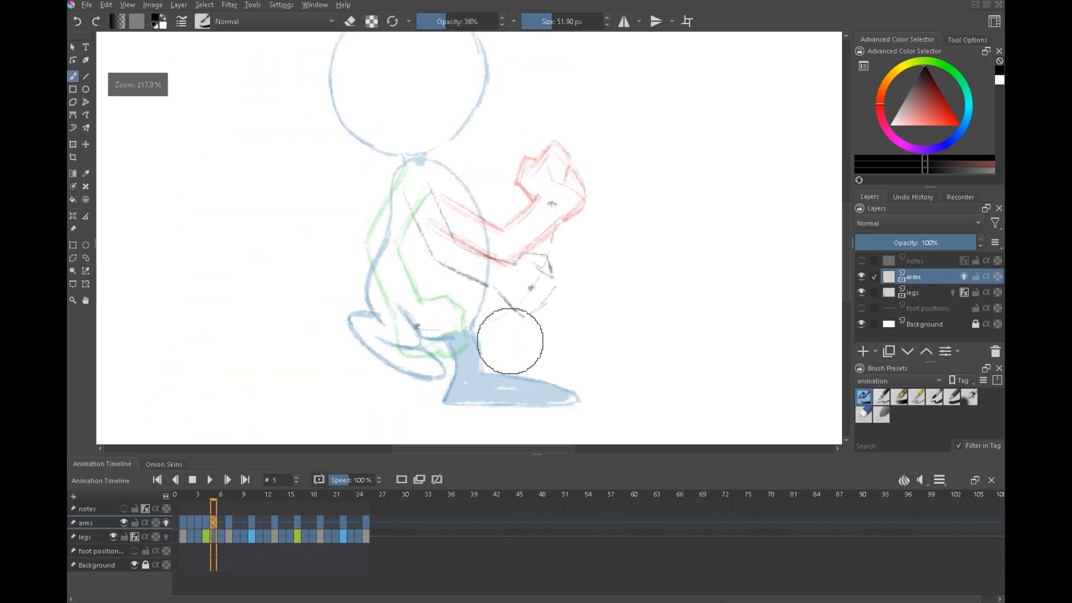
key("e")
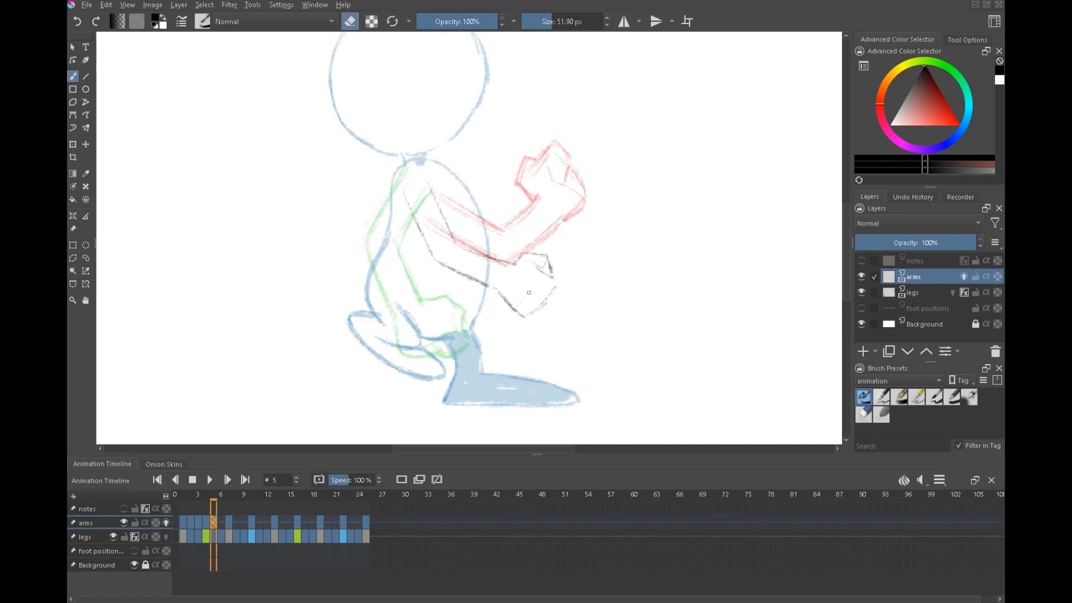
Turn off the arms layer's onion skins and flip between frames 4, 5 and 6 to check the arm's movement
left_click(221, 524)
scroll(494, 266, "up", 2)
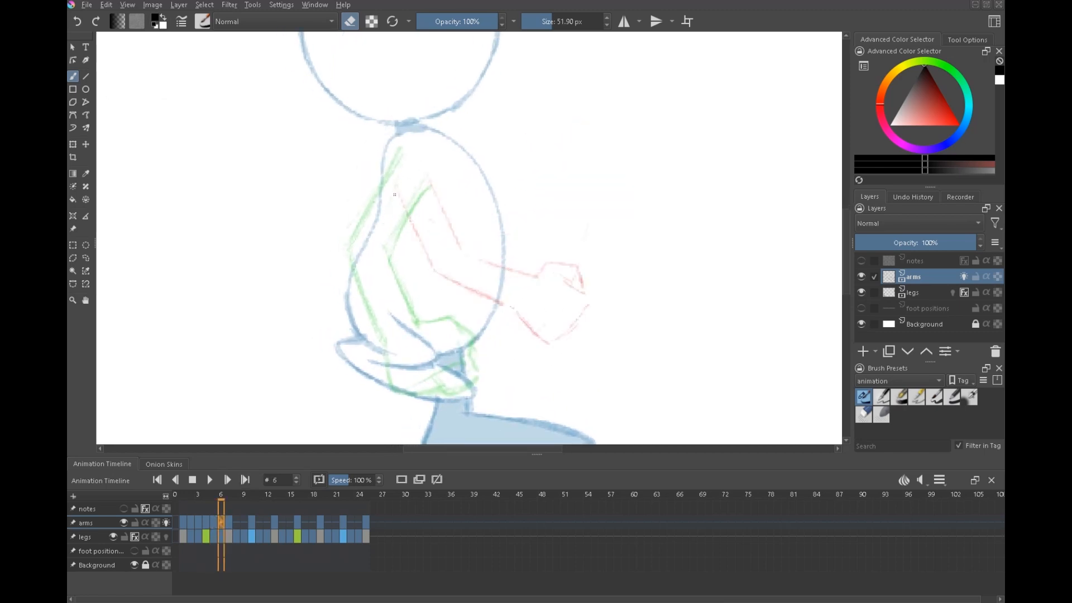
key("e")
key("Left")
key("Left")
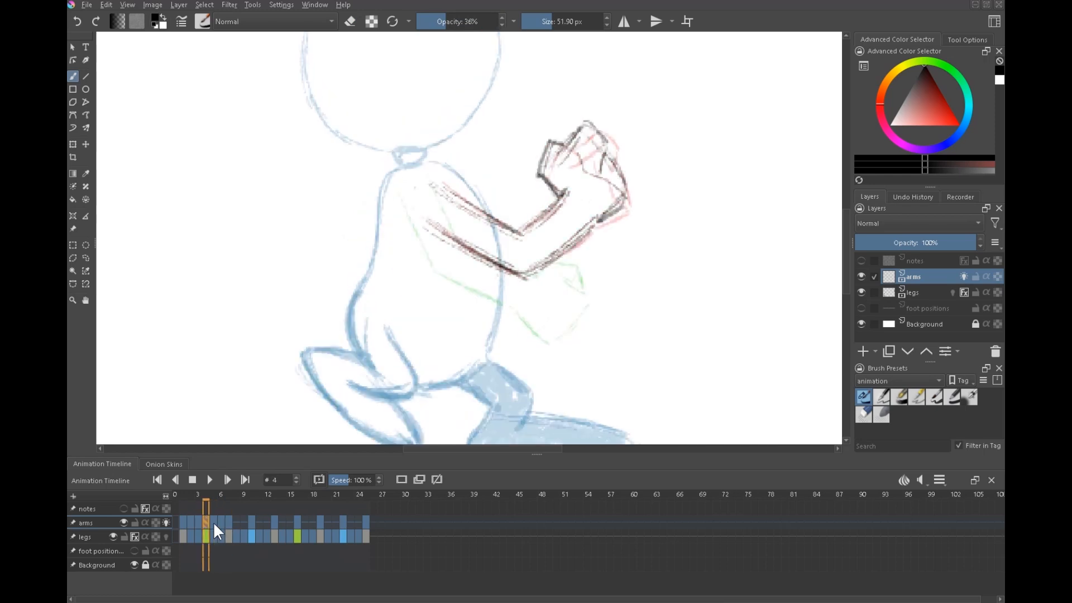
key("o")
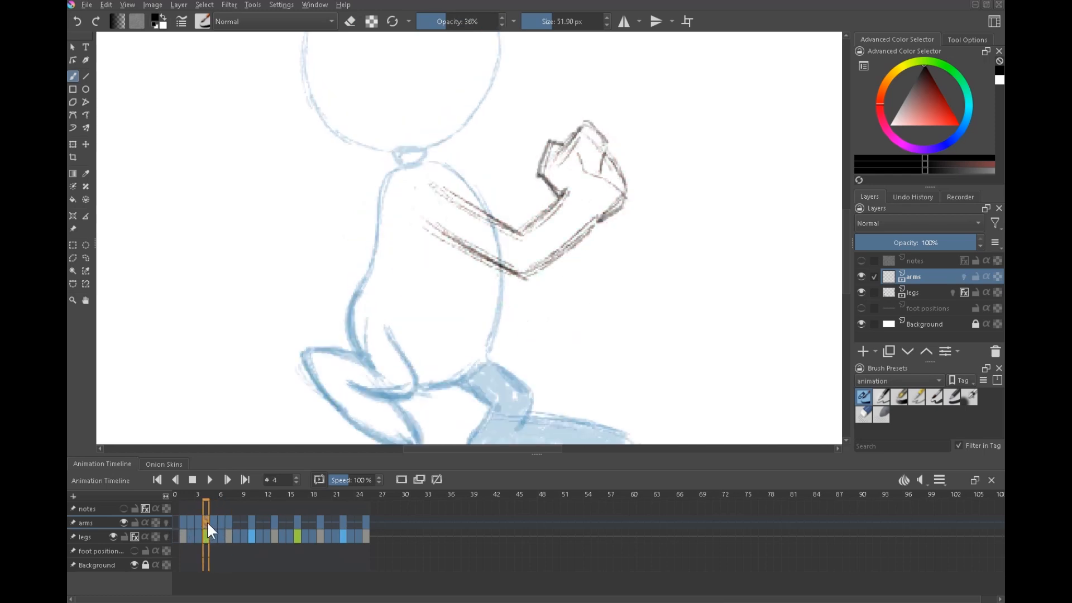
left_click(213, 521)
left_click(220, 520)
left_click(213, 523)
left_click(220, 523)
left_click(206, 522)
left_click(214, 522)
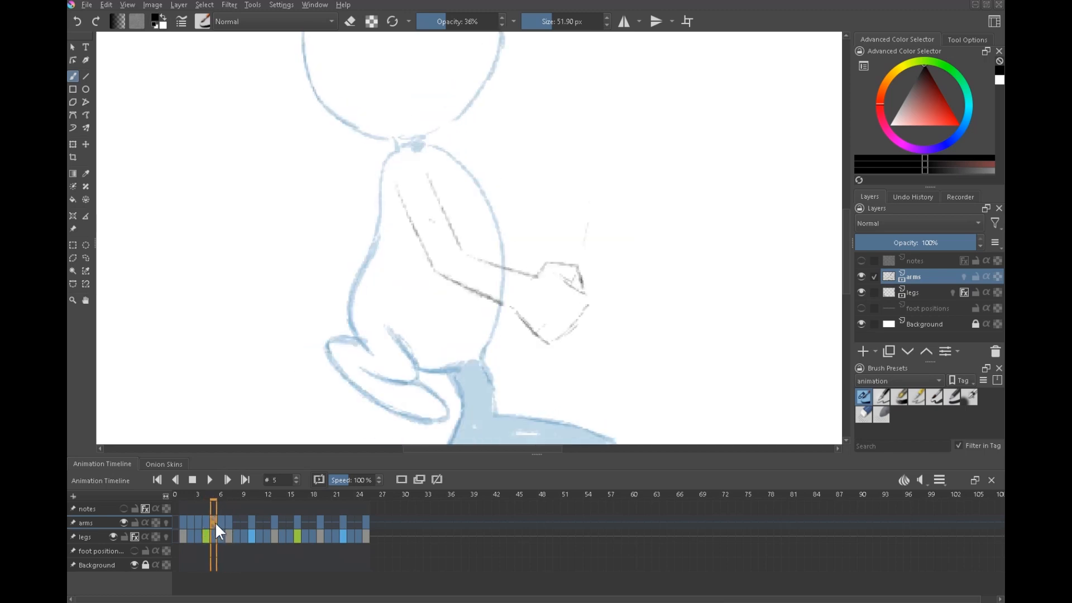
Move the arm drawing from frame 5 to frame 6 and turn the arms layer's onion skins back on
left_click(222, 522)
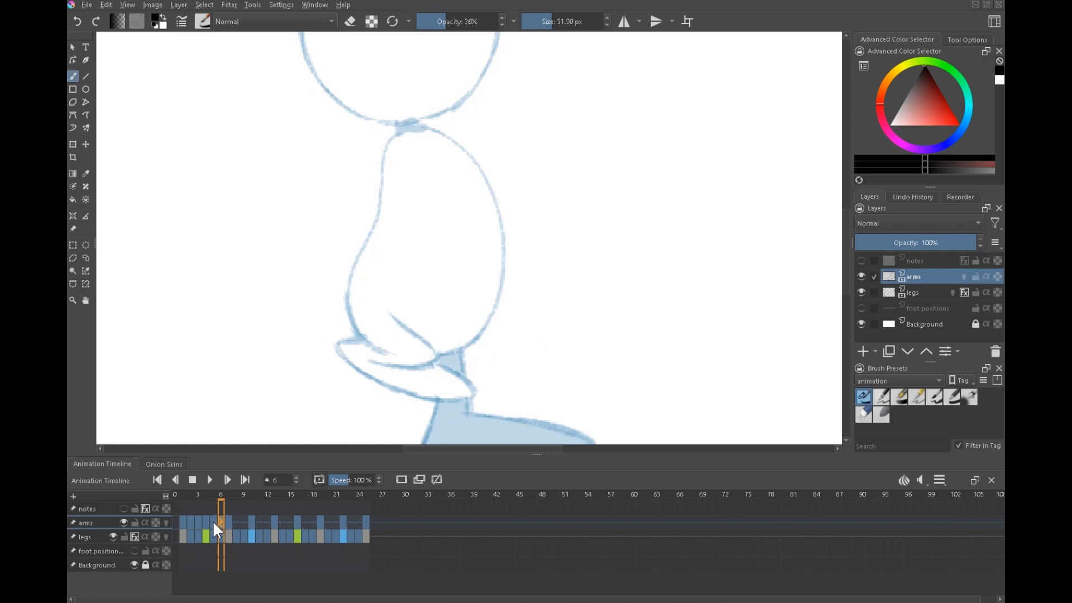
left_click(214, 522)
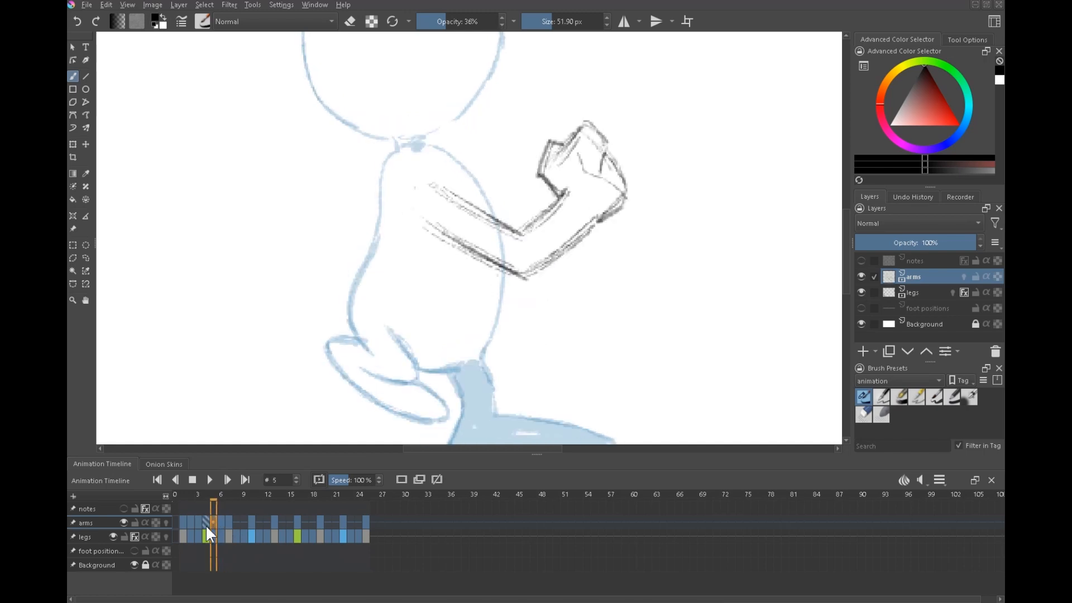
left_click(166, 522)
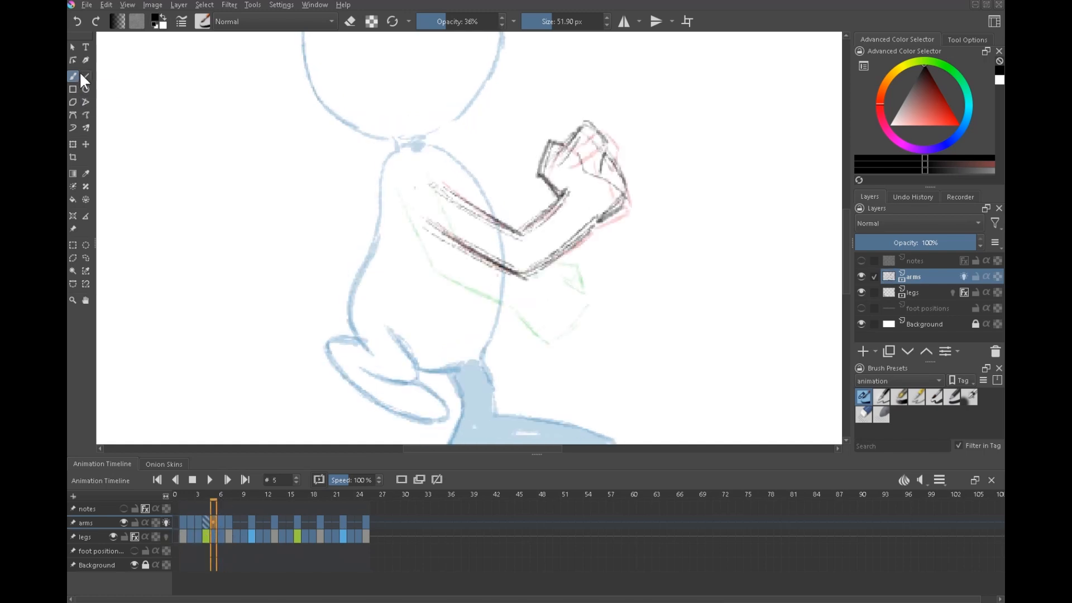
On frame 5, sketch a new upper arm and the start of the forearm between the onion-skin poses
left_click_drag(408, 199, 452, 271)
left_click_drag(439, 191, 489, 258)
left_click_drag(411, 208, 456, 279)
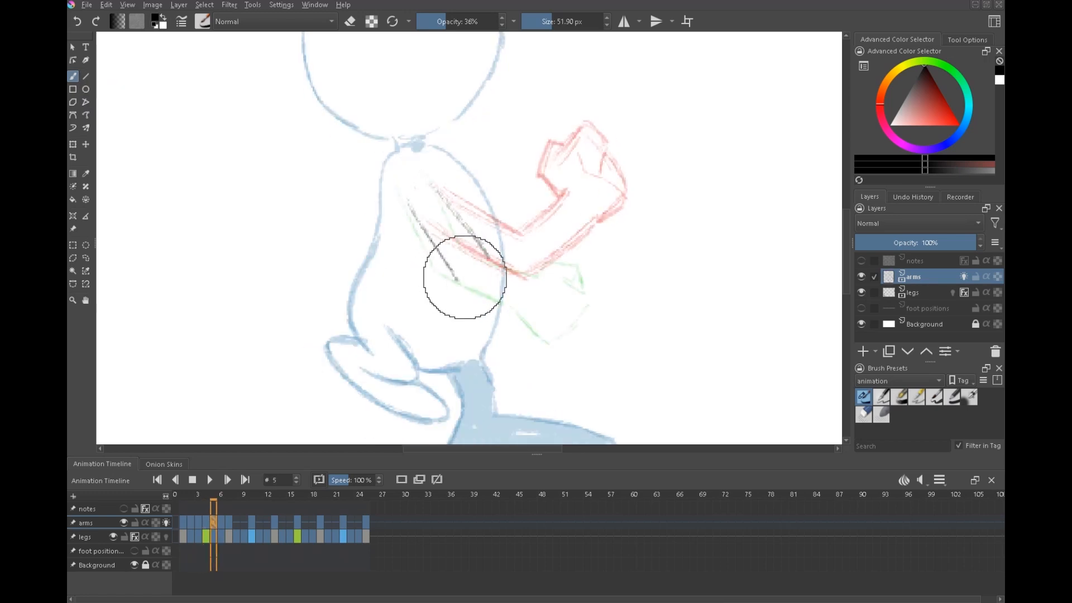
left_click_drag(498, 287, 543, 290)
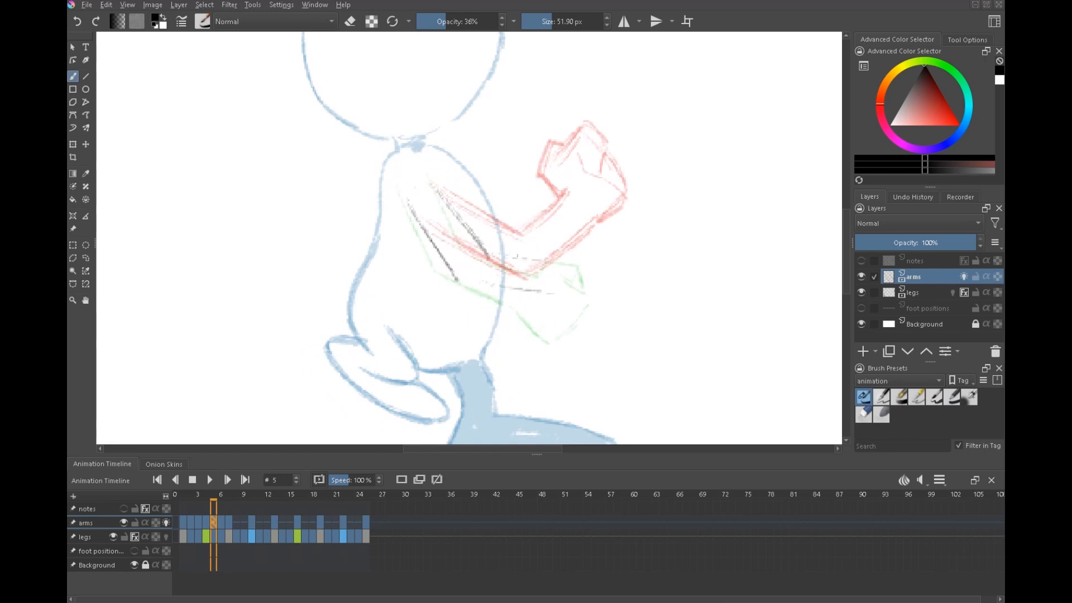
Compare with the neighbouring frame and rough in the fist outline at the end of frame 5's forearm
key("Left")
key("Right")
left_click_drag(612, 250, 604, 275)
mouse_move(554, 223)
left_mouse_down()
mouse_move(594, 212)
mouse_move(612, 230)
left_mouse_up()
Undo the erasing of the upper arm on frame 5 and strengthen both forearm lines
key("e")
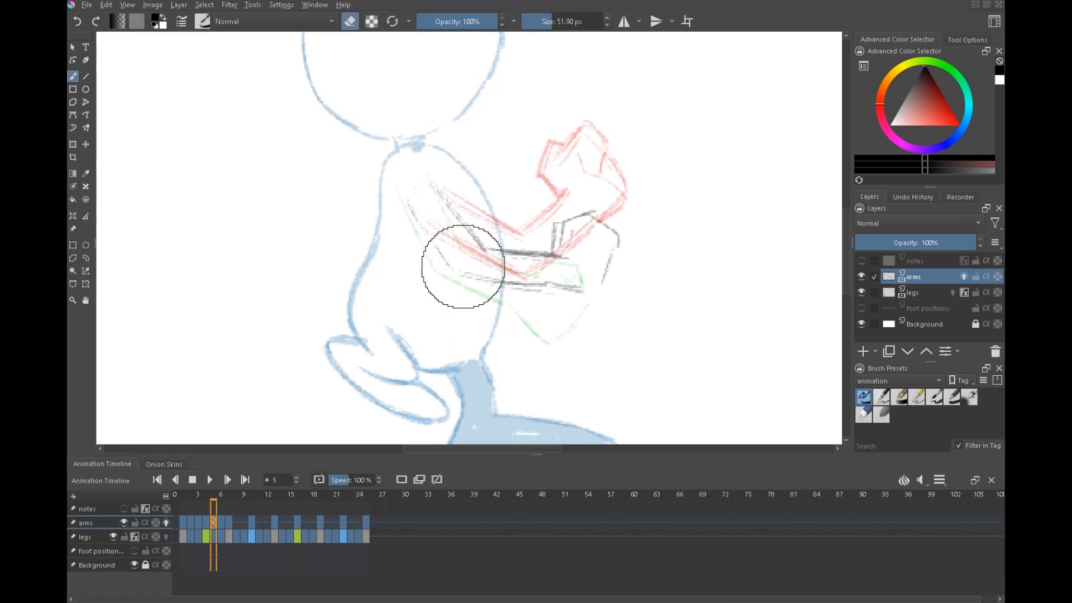
key("ctrl+z")
key("e")
left_click_drag(462, 275, 544, 283)
left_click_drag(491, 249, 535, 252)
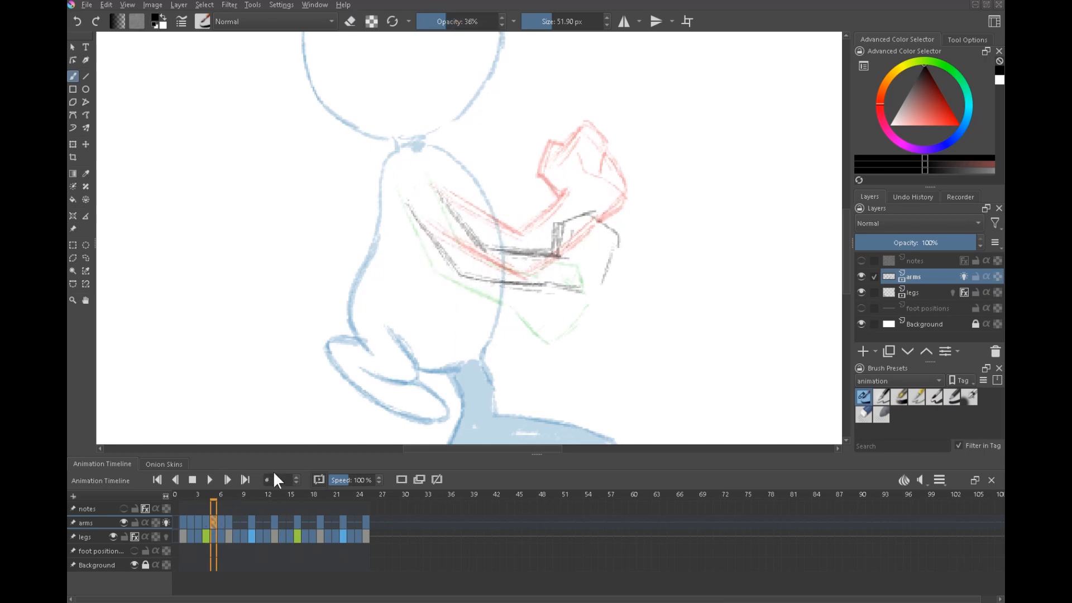
Refine frame 5's fist with the underside of the wrist, the knuckle edge and the thumb
left_click_drag(558, 285, 589, 290)
left_click_drag(605, 234, 599, 280)
left_click_drag(606, 245, 600, 284)
mouse_move(553, 224)
left_mouse_down()
mouse_move(551, 254)
mouse_move(572, 237)
left_mouse_up()
Erase stray lines below frame 5's forearm, redraw its lower edge and darken the top of the fist
key("e")
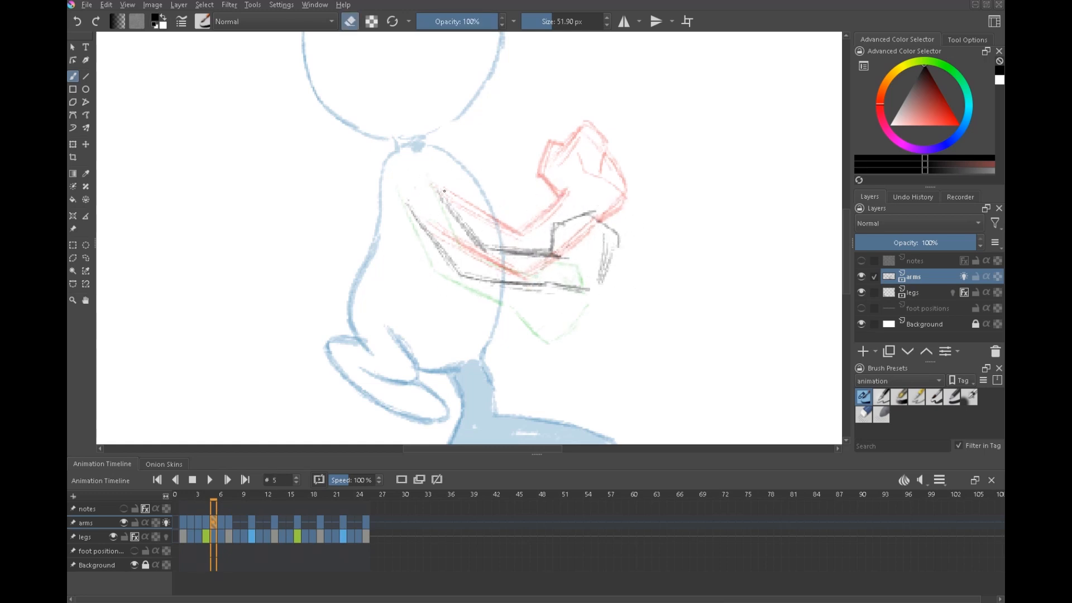
mouse_move(539, 293)
left_mouse_down()
mouse_move(567, 284)
mouse_move(511, 278)
mouse_move(553, 300)
left_mouse_up()
key("e")
left_click_drag(463, 275, 589, 290)
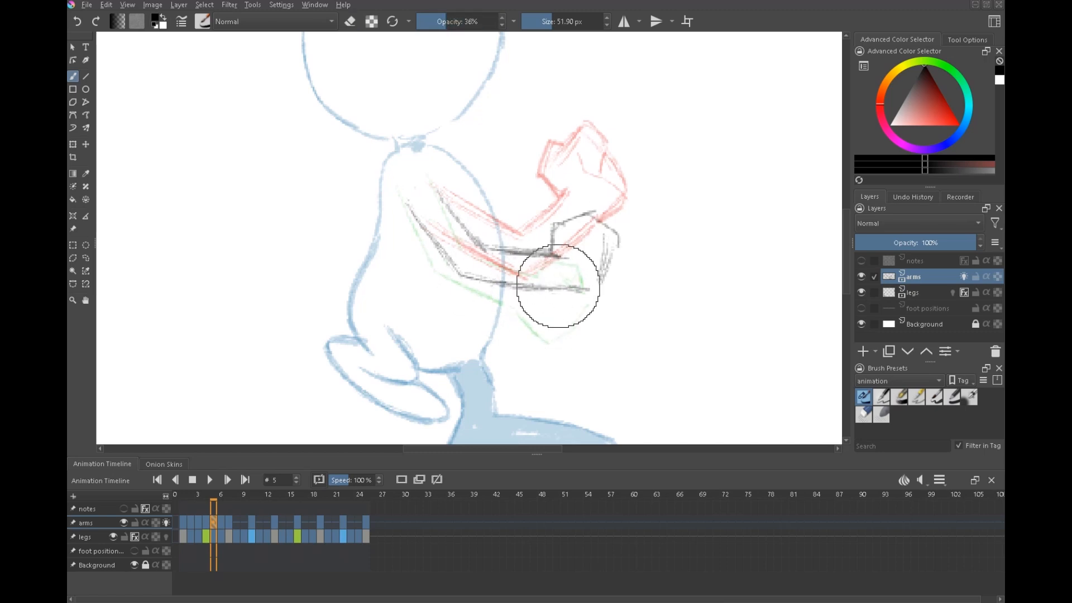
left_click_drag(594, 219, 576, 227)
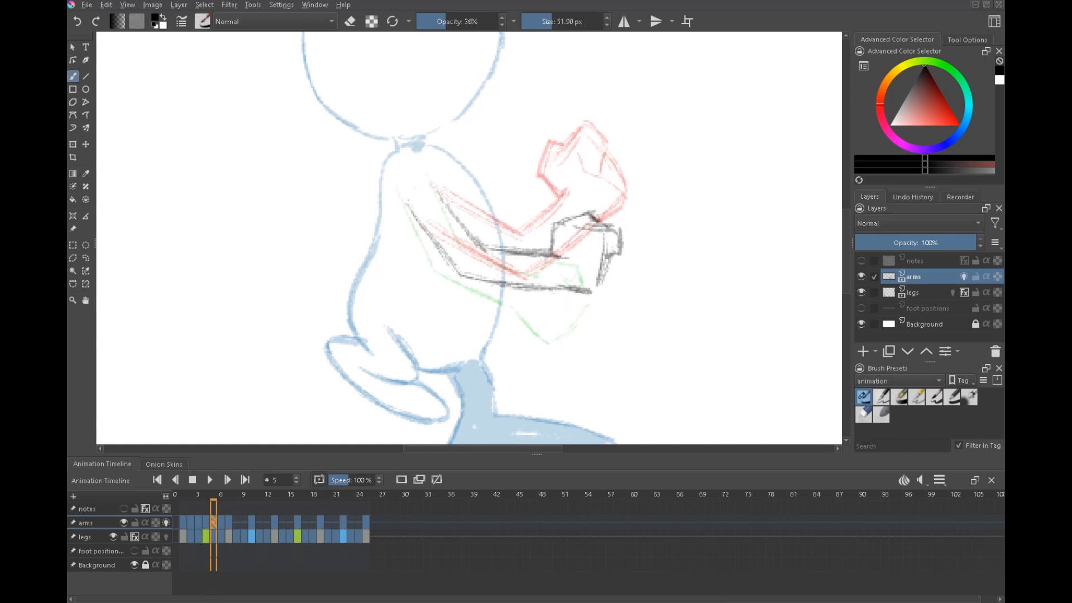
Turn off the arms layer's onion skins, then check the arm in-betweens by flipping through the frames and playing the animation
left_click_drag(166, 524, 190, 514)
key("Right")
key("Right")
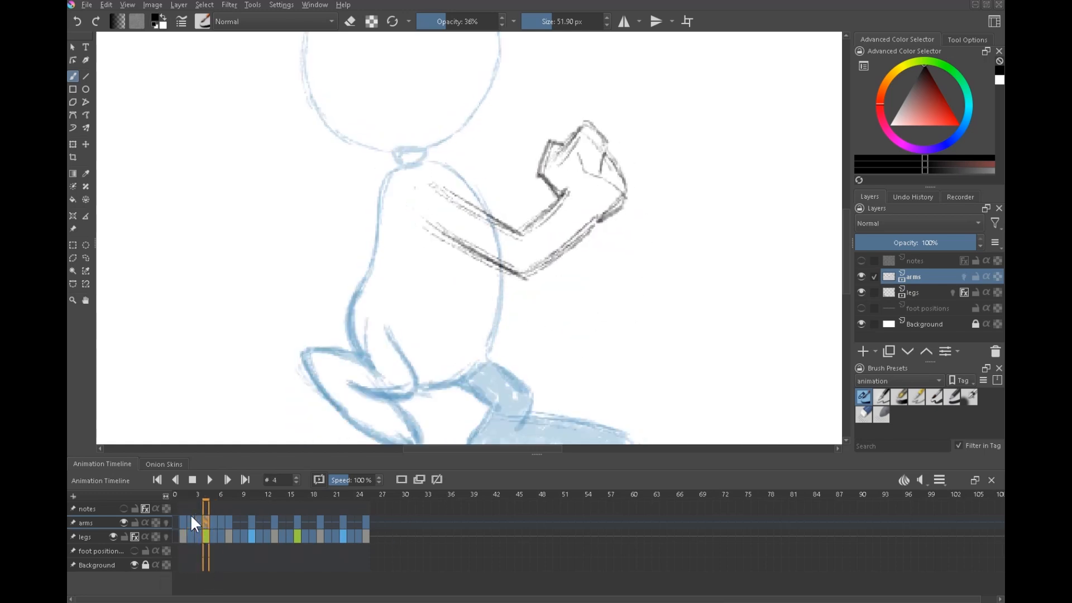
key("Right")
key("Right")
key("Right")
key("Right")
key("Right")
key("Right")
key("Left")
key("Left")
key("Left")
key("Left")
key("Left")
key("Left")
key("Left")
key("Left")
key("Left")
left_click(209, 481)
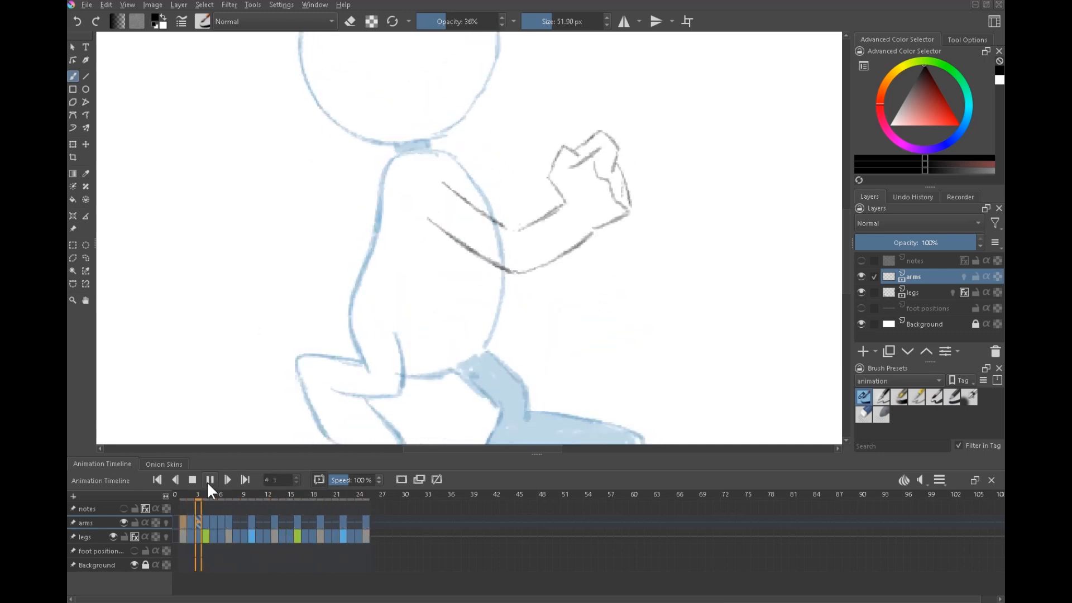
Stop the playback, step forward through the arm drawings from frame 8 to frame 15, and replay the whole walk cycle to check them
left_click(192, 480)
left_click(238, 521)
left_click(240, 527)
key("Right")
key("Left")
key("Right")
key("Right")
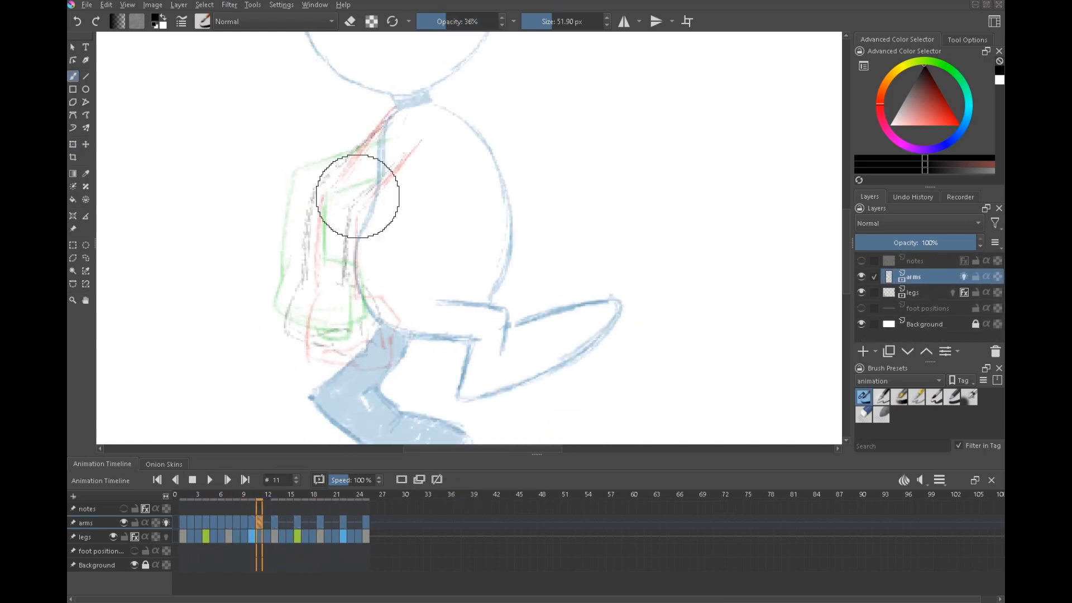
key("Right")
key("Right")
key("Right")
key("Right")
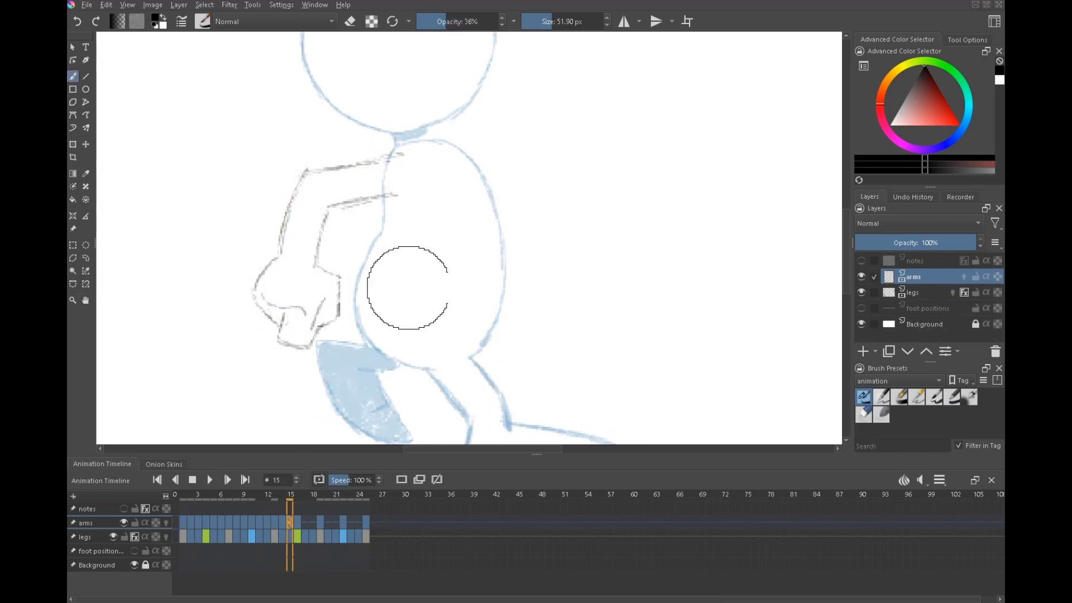
scroll(543, 300, "down", 3)
left_click(209, 480)
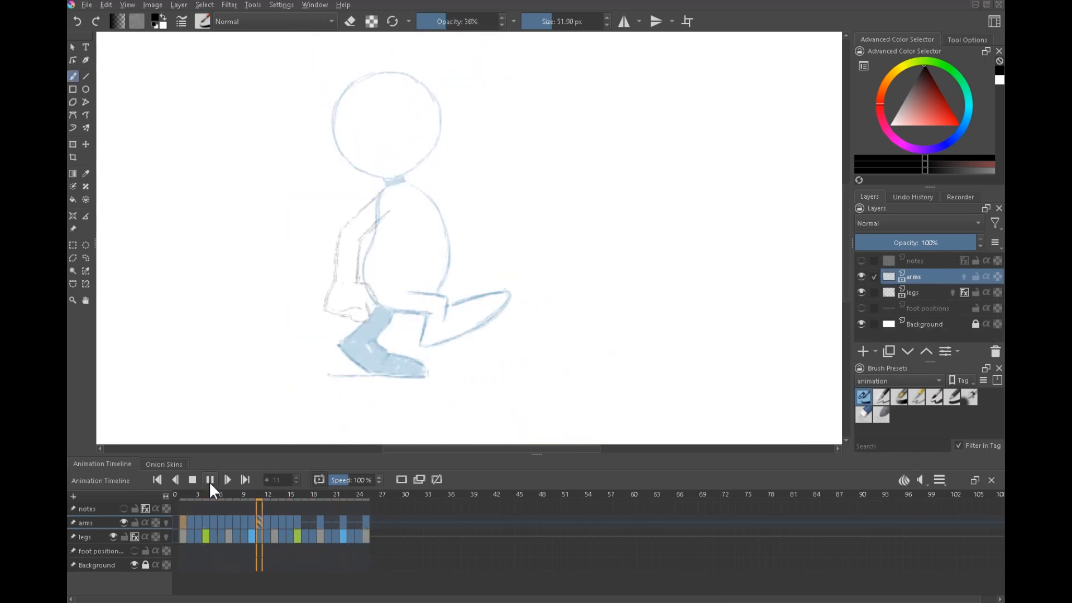
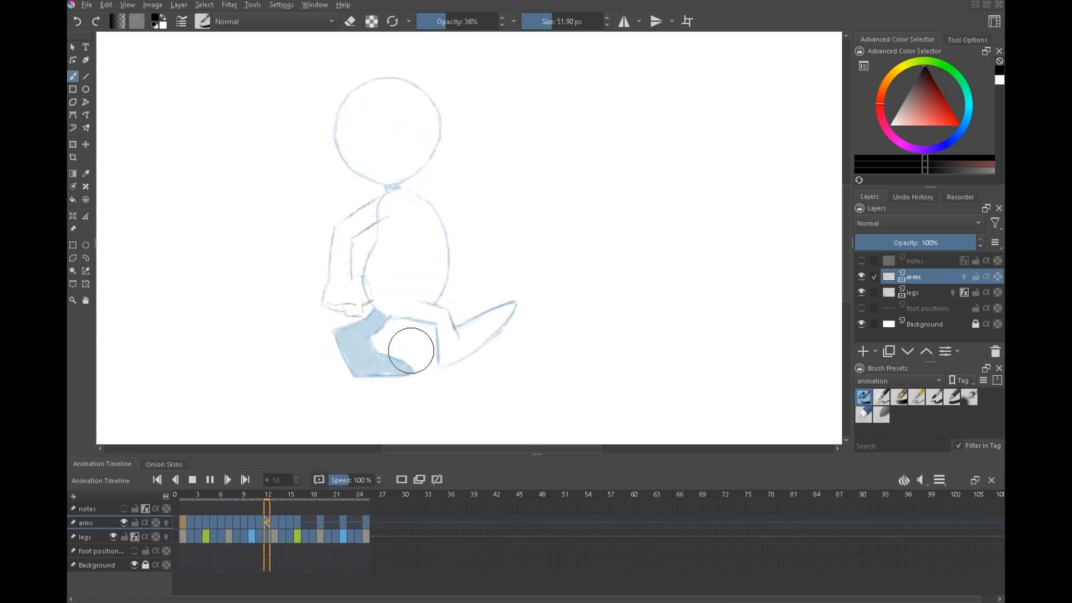
Add a blank keyframe at frame 17 of the arms layer and turn on the layer's onion skins
left_click(296, 524)
left_click(304, 524)
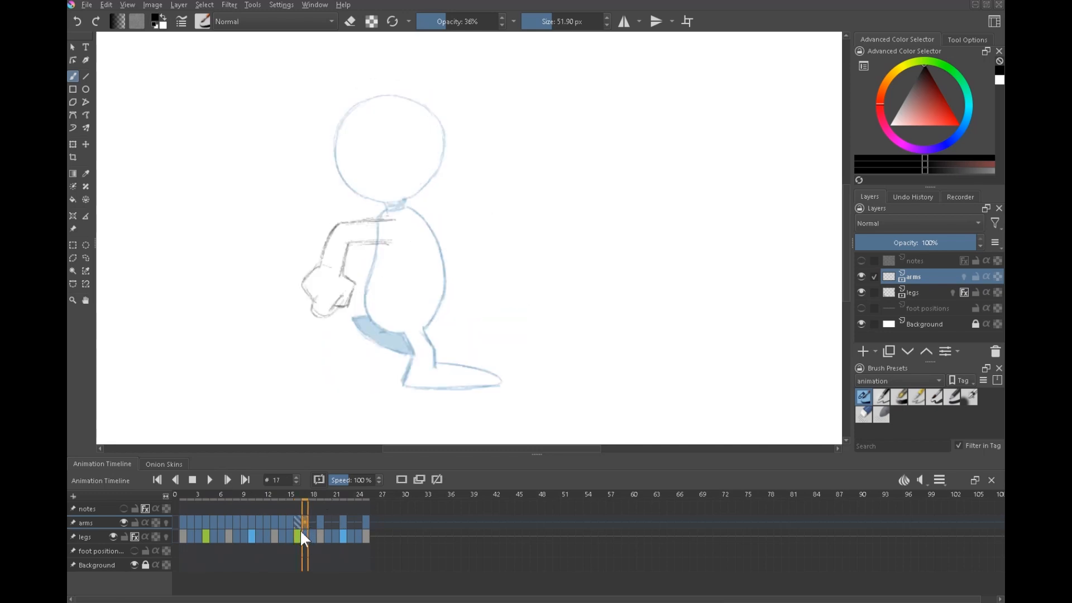
left_click(401, 479)
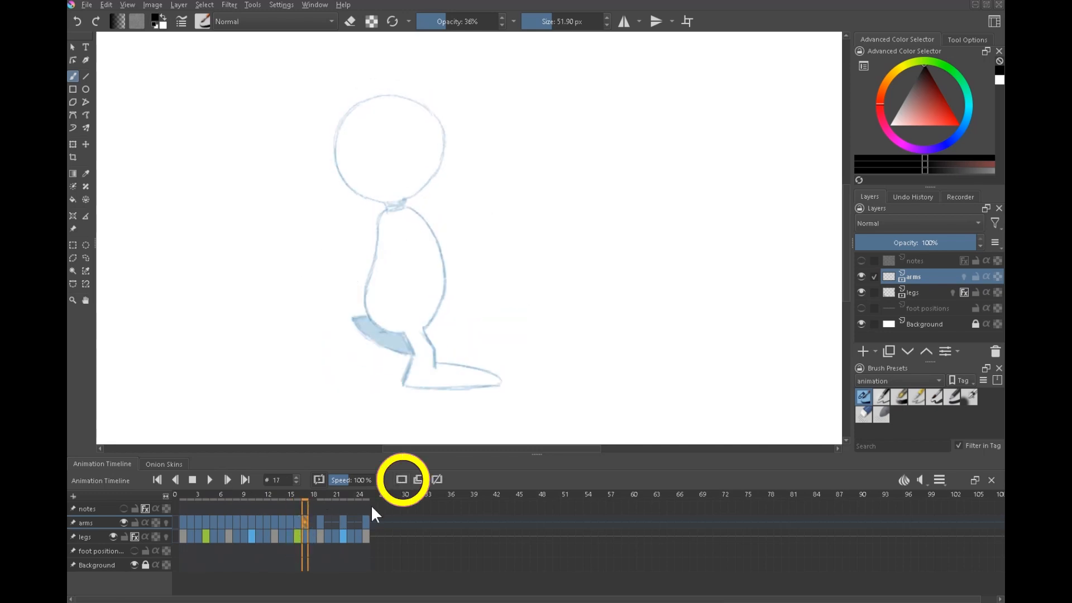
left_click(166, 522)
mouse_move(407, 268)
left_mouse_down()
mouse_move(486, 220)
mouse_move(527, 322)
mouse_move(521, 331)
left_mouse_up()
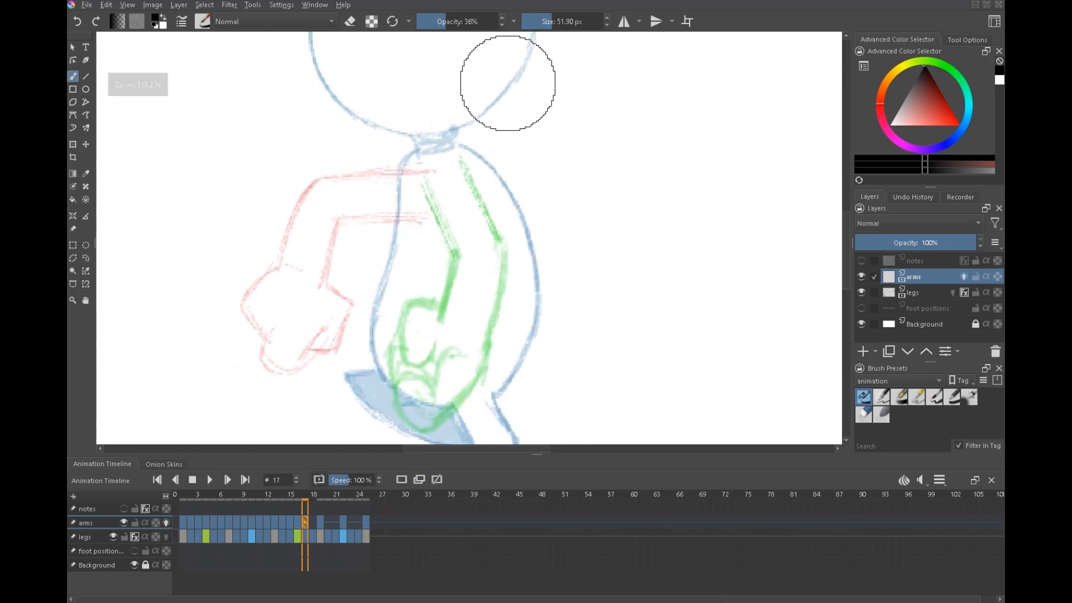
left_click(311, 526)
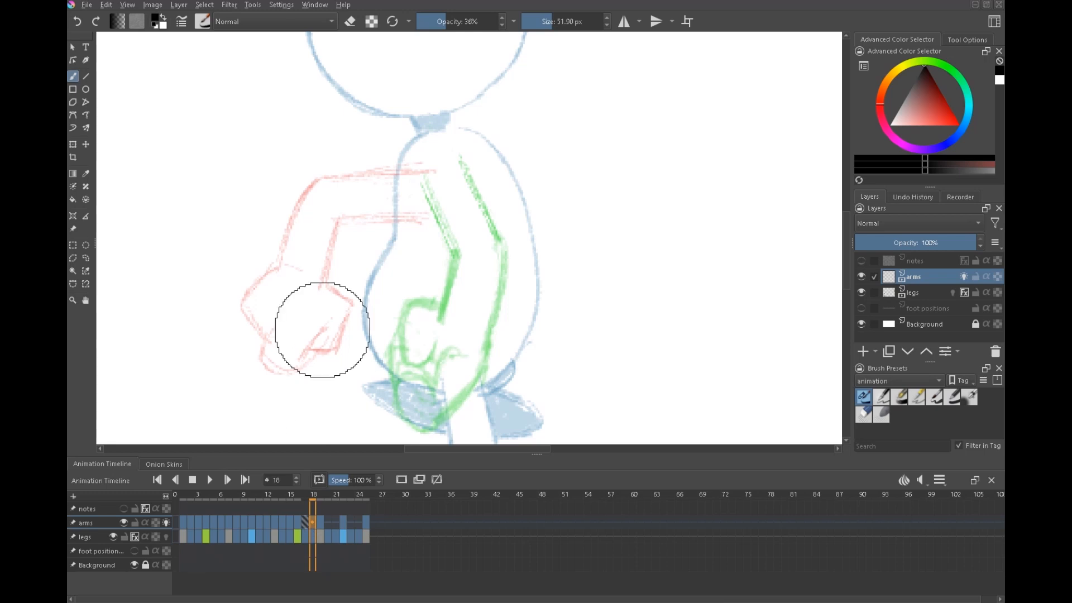
Sketch the in-between arm and fist on frame 17 of the arms layer, guided by the onion skins
left_click(305, 523)
mouse_move(410, 176)
left_mouse_down()
mouse_move(324, 227)
mouse_move(280, 363)
left_mouse_up()
mouse_move(435, 211)
left_mouse_down()
mouse_move(391, 234)
mouse_move(351, 388)
mouse_move(296, 350)
mouse_move(289, 393)
left_mouse_up()
left_click_drag(330, 359, 320, 390)
Add a blank keyframe at frame 18, sketch the in-between arm and hand there, and compare it with frame 17
left_click(312, 523)
left_click(402, 480)
mouse_move(436, 247)
left_mouse_down()
mouse_move(359, 223)
mouse_move(357, 158)
left_mouse_up()
left_click(305, 522)
left_click(166, 523)
left_click(312, 523)
left_click_drag(341, 225, 359, 293)
left_click_drag(259, 273, 335, 335)
left_click_drag(347, 63, 261, 268)
left_click_drag(380, 84, 341, 225)
left_click(304, 523)
scroll(575, 314, "down", 3)
left_click(313, 522)
Sketch the arm and closed fist on frame 20 of the arms layer between the onion-skinned neighbouring poses
left_click(328, 523)
left_click(166, 523)
scroll(402, 256, "up", 3)
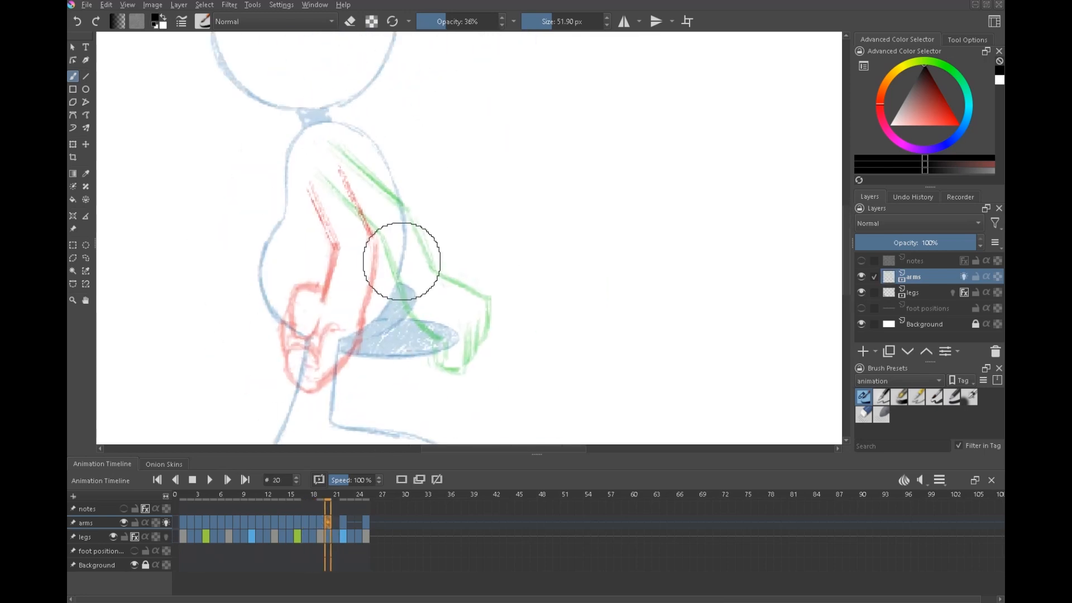
left_click_drag(336, 335, 347, 386)
left_click_drag(350, 389, 394, 391)
mouse_move(394, 229)
left_mouse_down()
mouse_move(402, 355)
mouse_move(371, 387)
mouse_move(411, 379)
left_mouse_up()
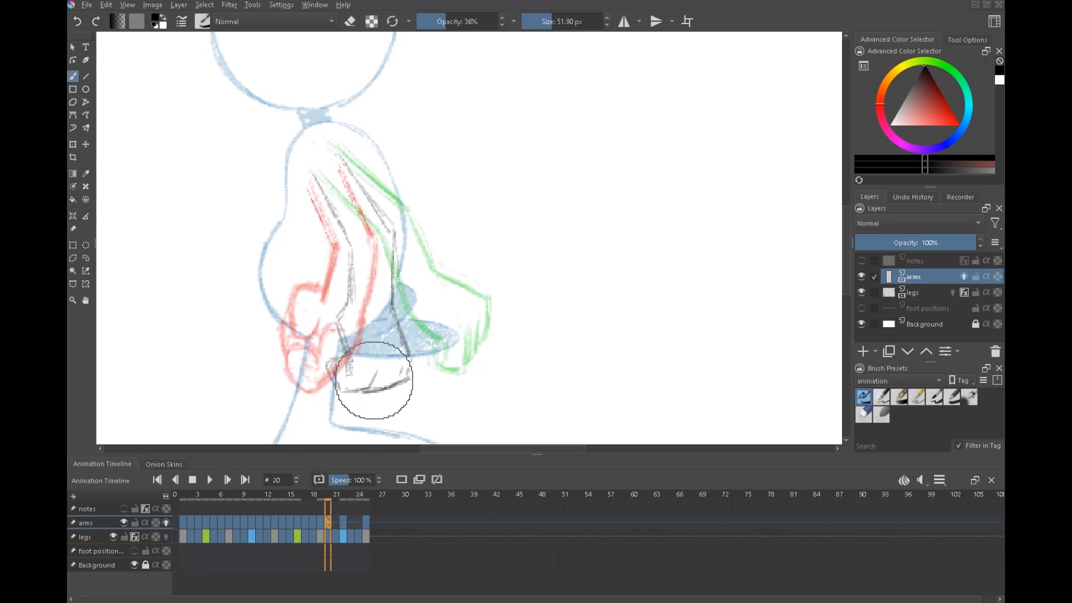
Hide and show the arms layer, then review the raised arm poses on frames 1 and 3
left_click(124, 522)
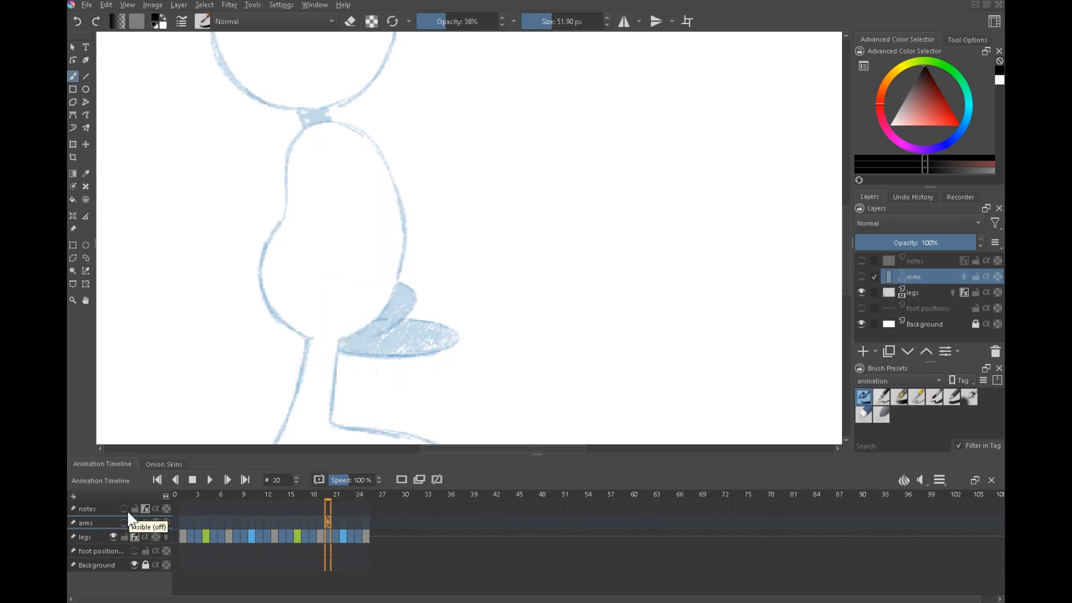
left_click(134, 522)
left_click(124, 523)
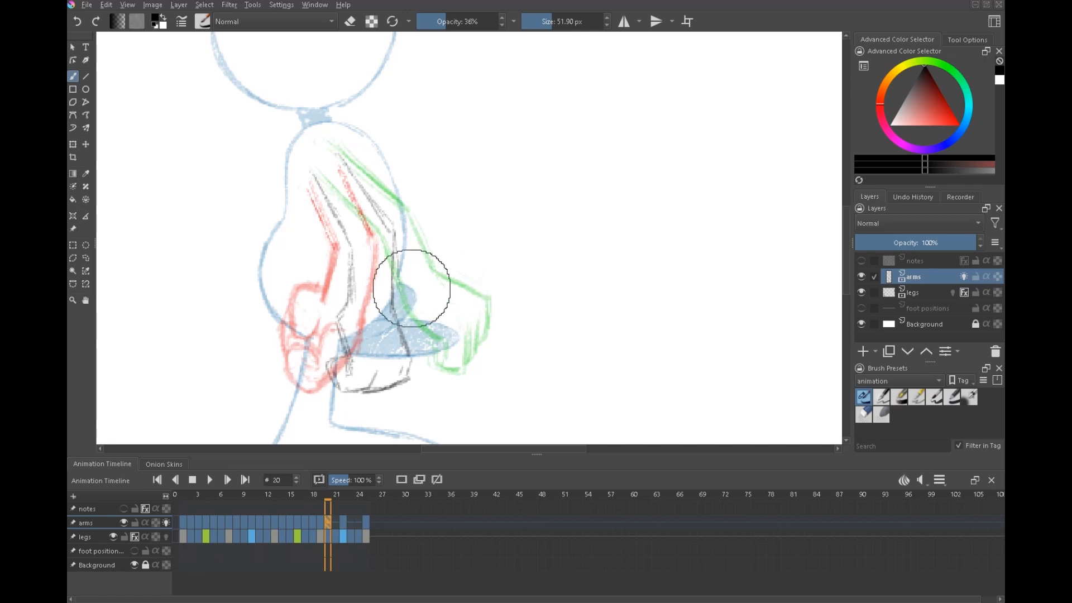
left_click(184, 524)
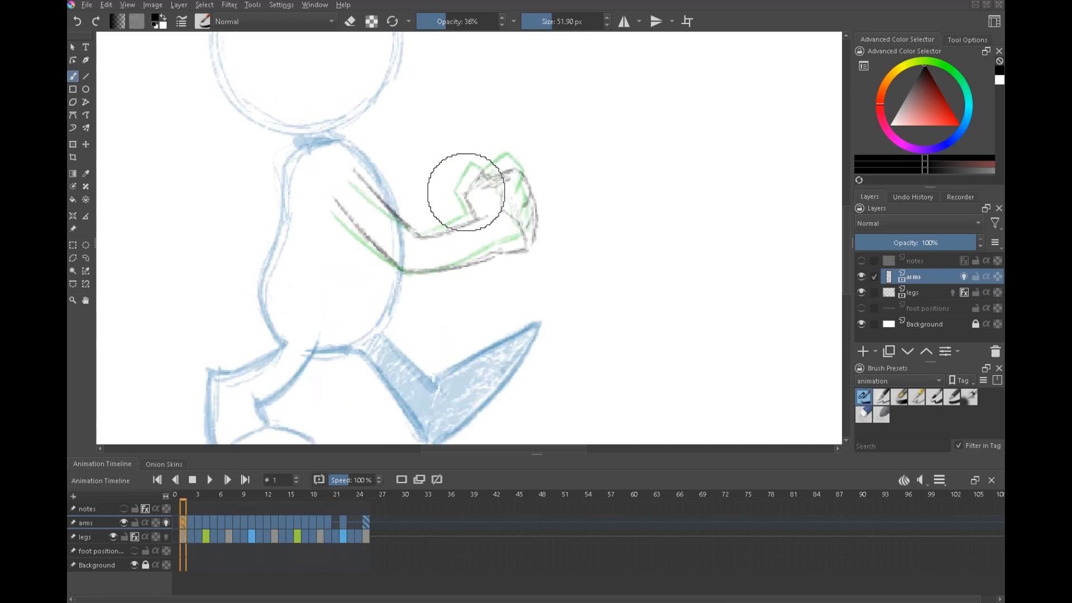
left_click(199, 522)
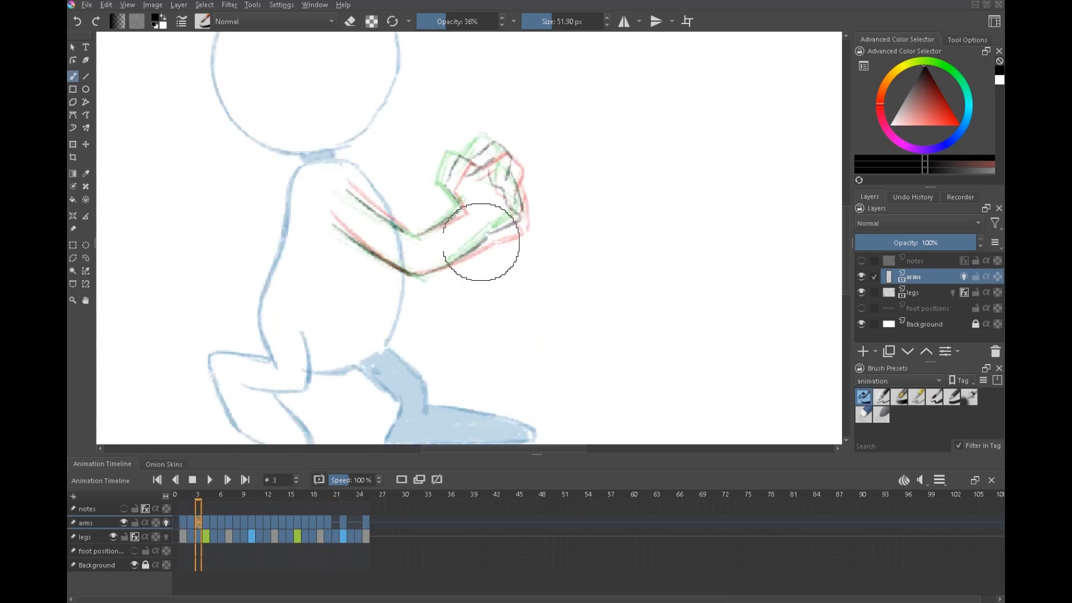
Go back to frame 20 and darken both sides of the fist and both forearm lines
left_click(323, 522)
left_click(314, 523)
left_click(326, 523)
left_click(327, 524)
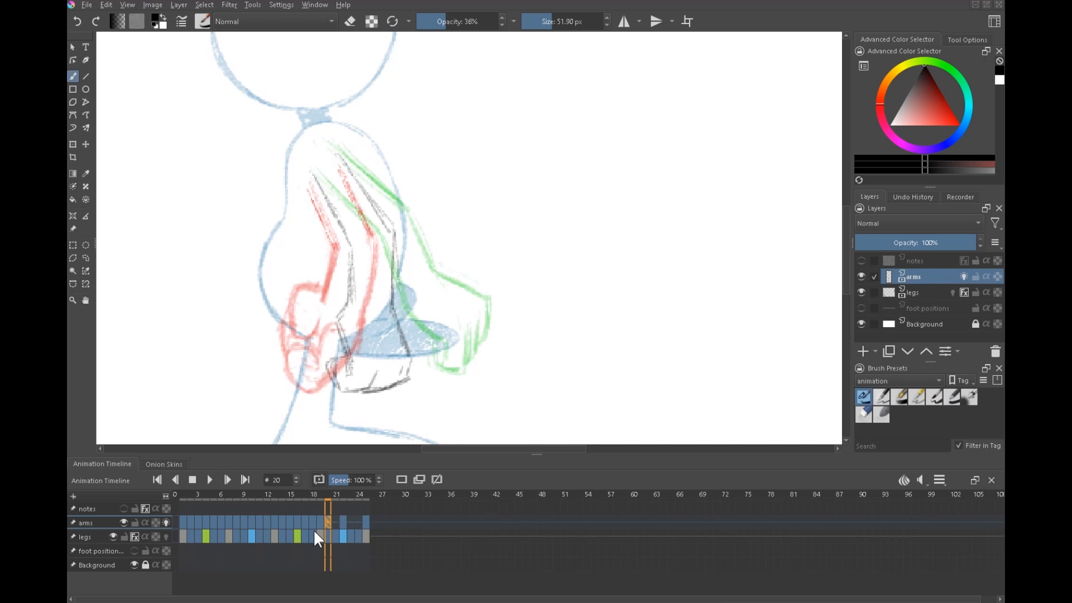
mouse_move(340, 317)
left_mouse_down()
mouse_move(347, 374)
mouse_move(340, 355)
mouse_move(336, 380)
left_mouse_up()
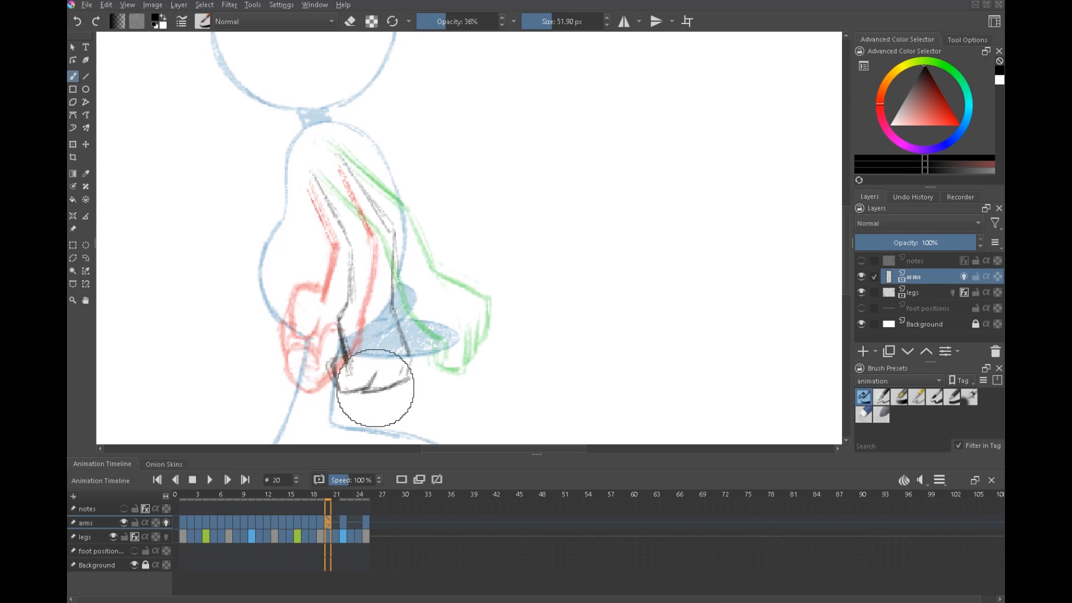
left_click_drag(408, 341, 410, 375)
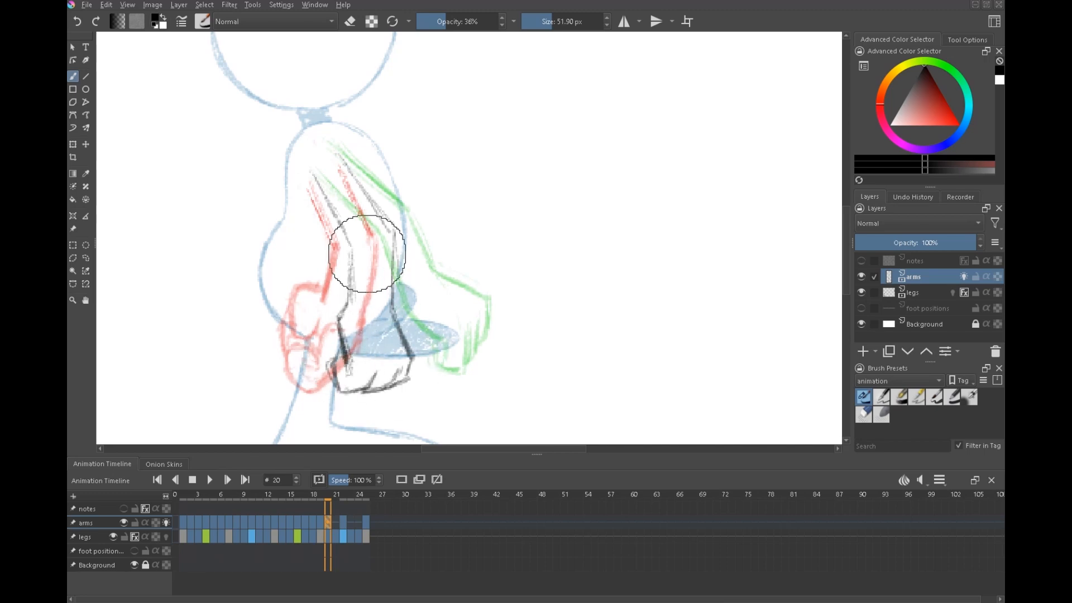
left_click_drag(354, 250, 350, 303)
left_click_drag(391, 247, 393, 307)
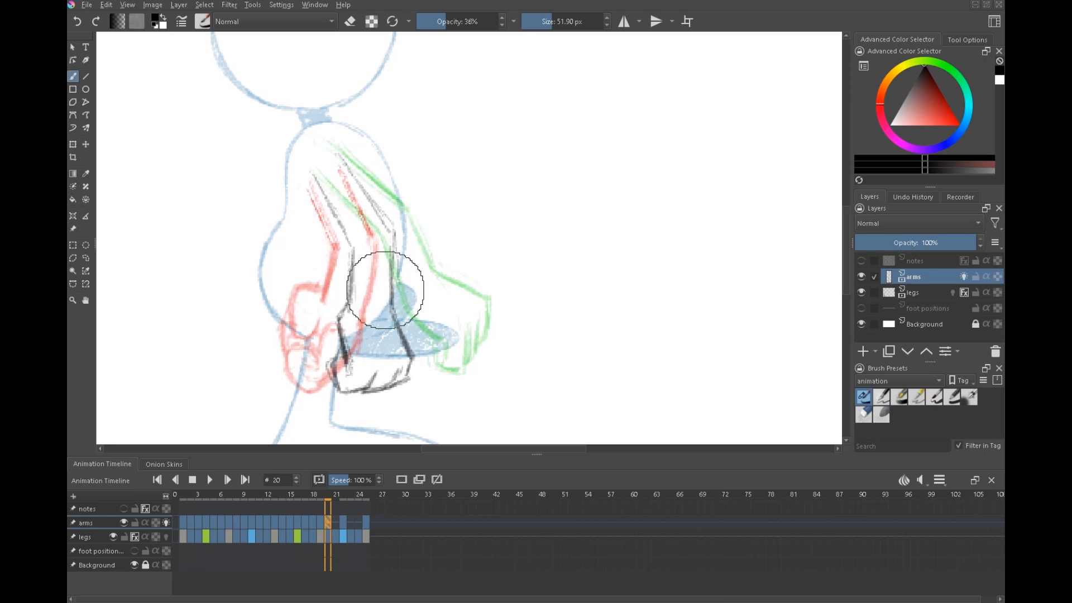
Turn off the arms layer's onion skins and flip back and forth between frames 18 and 21 to check the arm swing
key("Left")
key("Right")
key("Right")
key("Left")
left_click(165, 523)
key("Left")
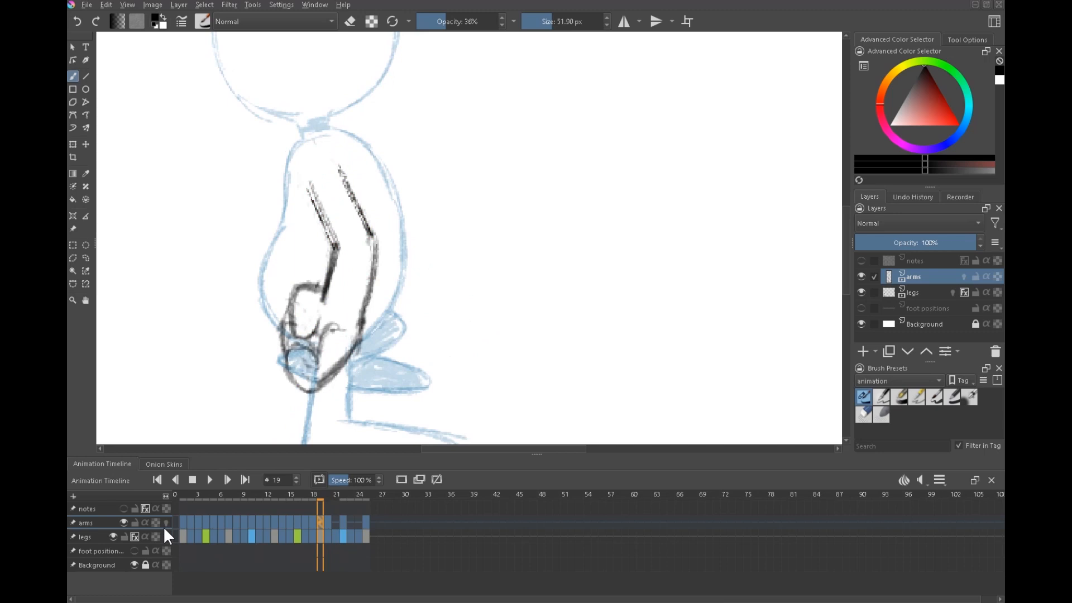
key("Right")
key("Right")
key("Left")
key("Left")
key("Right")
key("Right")
key("Left")
key("Left")
key("Right")
key("Right")
key("Left")
key("Left")
key("Left")
key("Right")
key("Left")
key("Right")
key("Left")
key("Right")
key("Left")
key("Right")
key("Left")
key("Right")
key("Left")
key("Right")
key("Right")
key("Right")
key("Left")
key("Left")
key("Left")
key("Right")
key("Right")
key("Right")
key("Left")
key("Left")
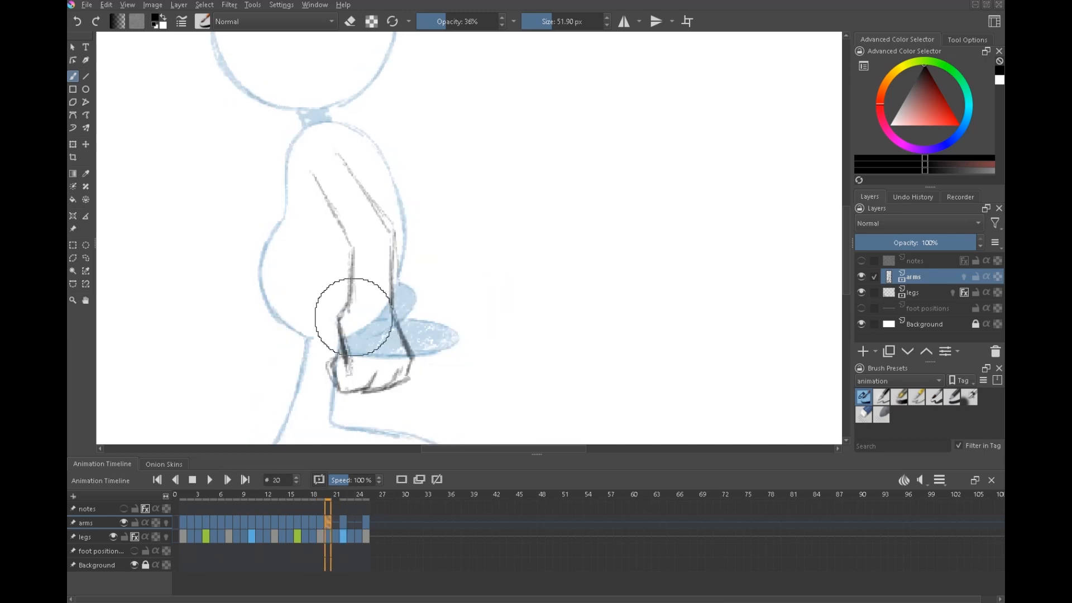
Erase the back of frame 20's fist and redraw it with a straighter, rounded outline
key("e")
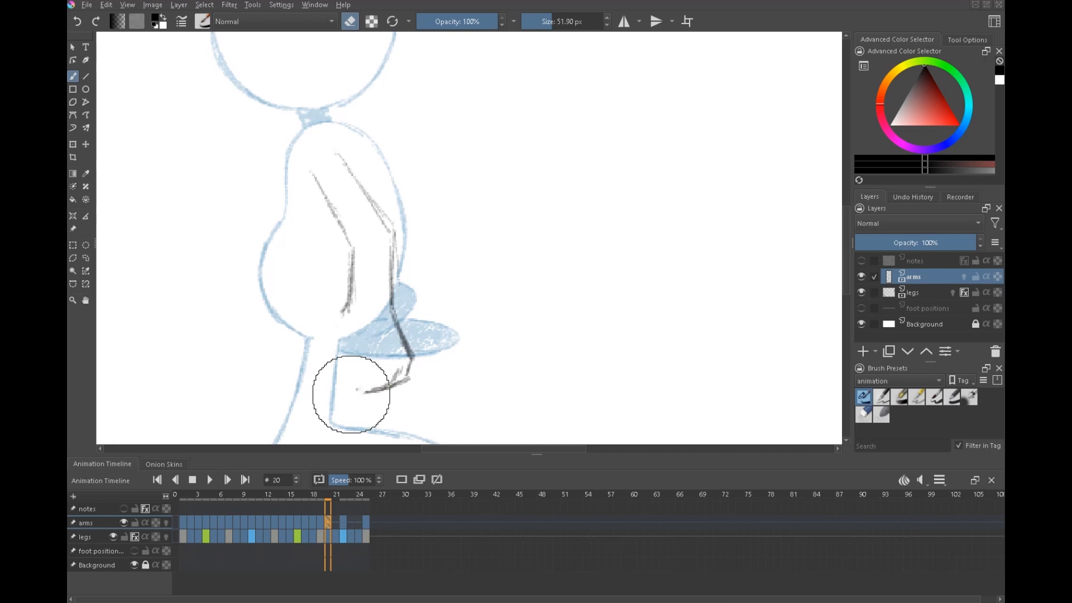
key("e")
key("Left")
key("Right")
key("Left")
key("Right")
left_click_drag(345, 382, 364, 396)
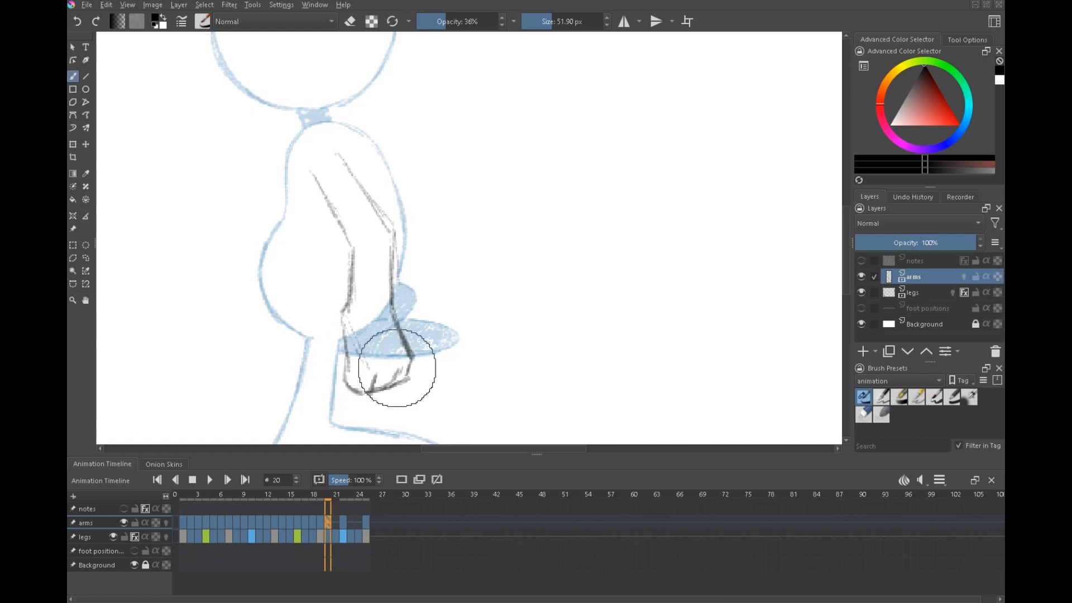
Flip repeatedly through frames 17 to 20 to compare the fist shapes and the flow of the arm
key("Left")
key("Left")
key("Right")
key("Left")
key("Left")
key("Right")
key("Right")
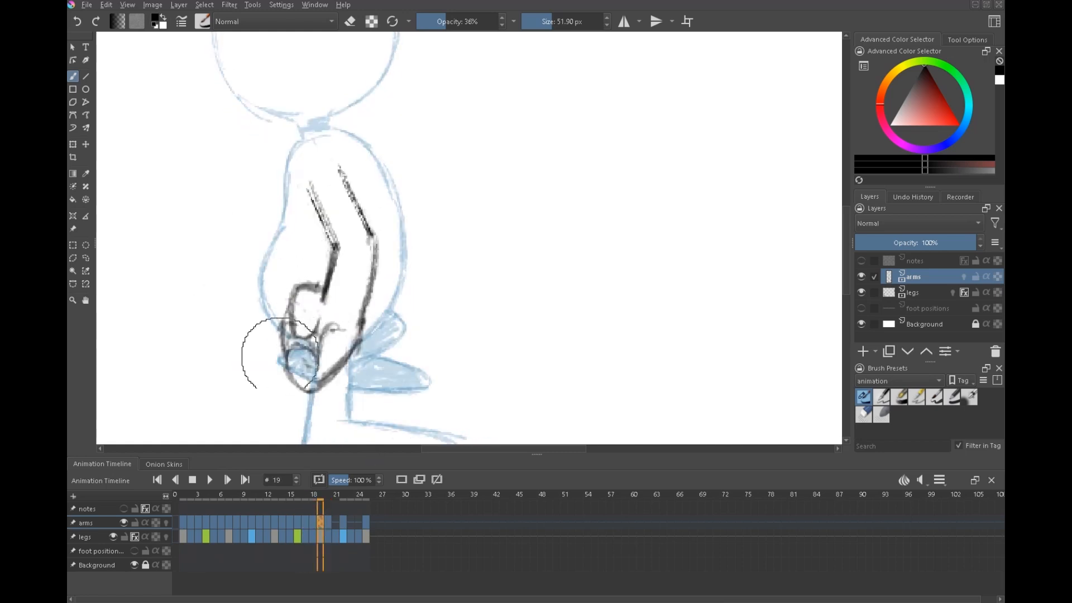
key("Left")
key("Left")
key("Right")
key("Right")
key("Left")
key("Left")
key("Right")
Outline the fist on frame 18 with a freehand selection, delete it, clear the selection and return to the brush
key("ctrl+r")
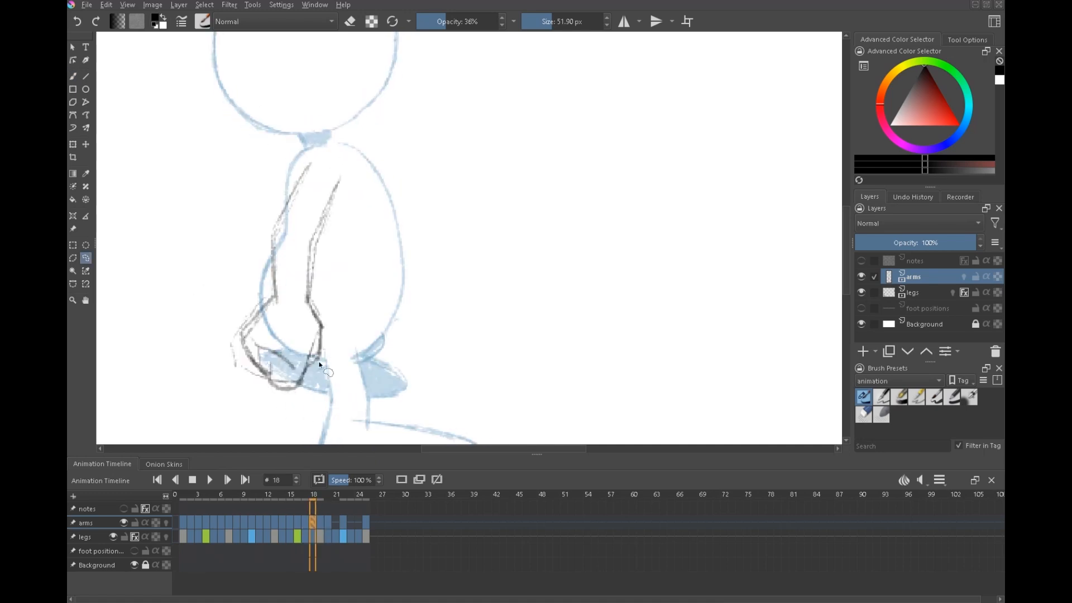
left_click_drag(277, 295, 280, 304)
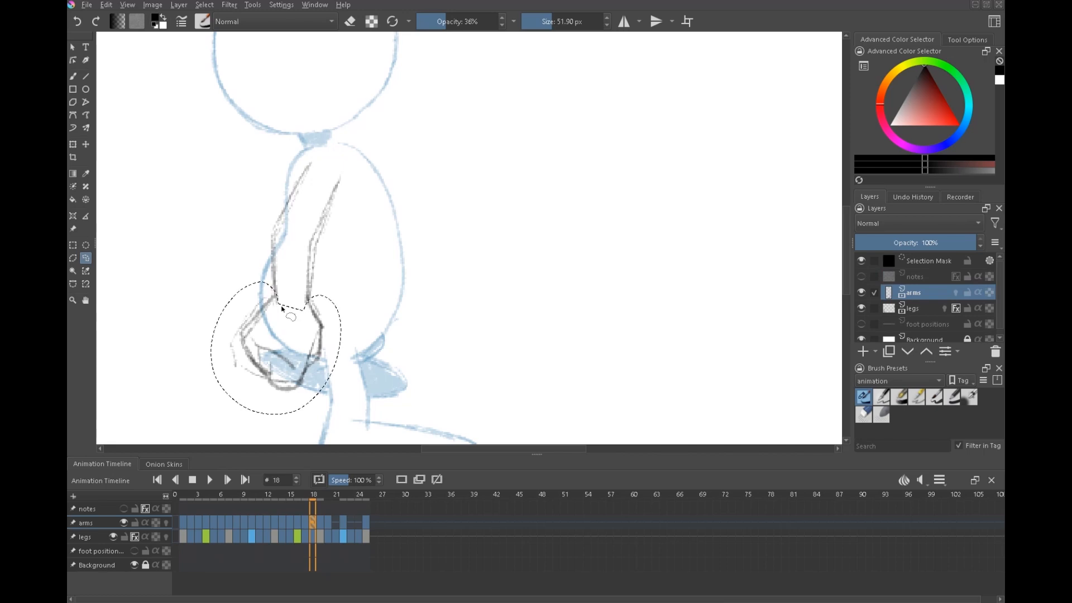
key("Delete")
key("ctrl+shift+a")
key("Left")
key("Right")
left_click(72, 75)
Flip through frames 15 to 19 to examine how the hand changes shape around frame 17
key("Left")
key("Right")
key("Left")
key("Left")
key("Right")
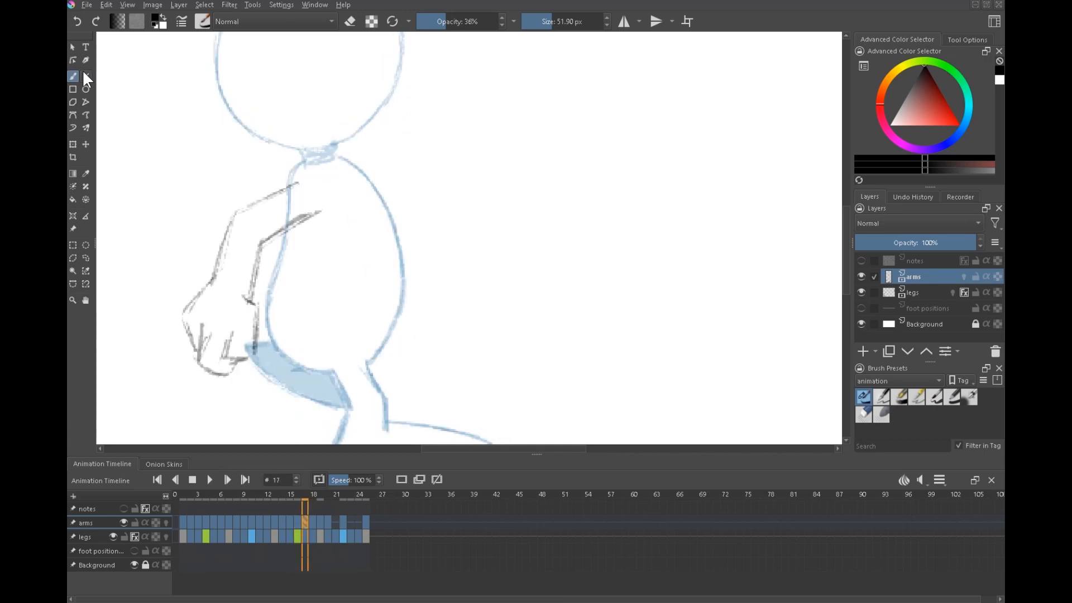
key("Left")
key("Right")
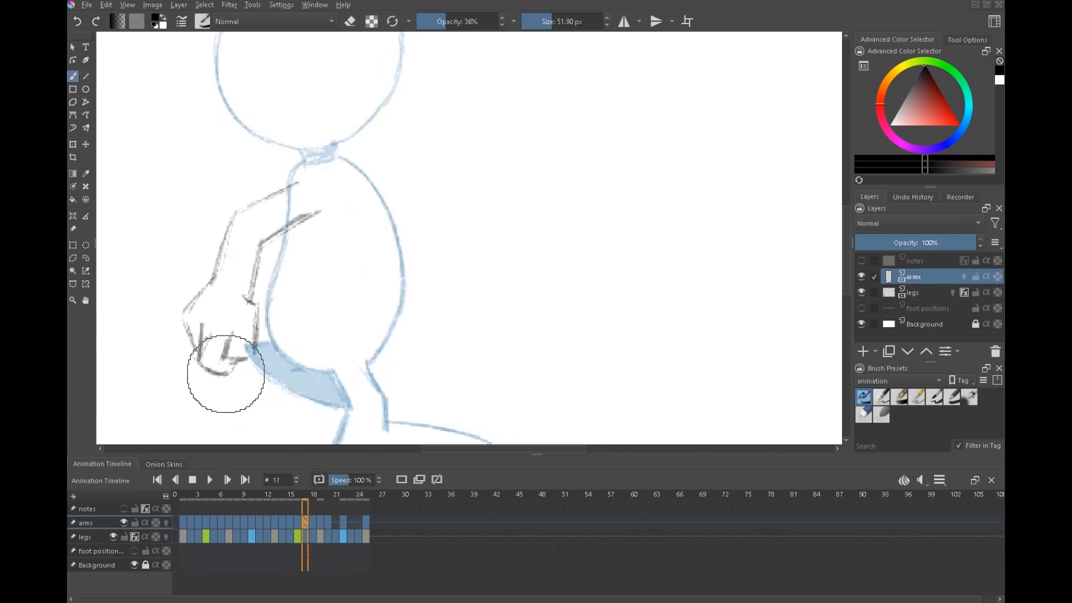
key("Left")
key("Right")
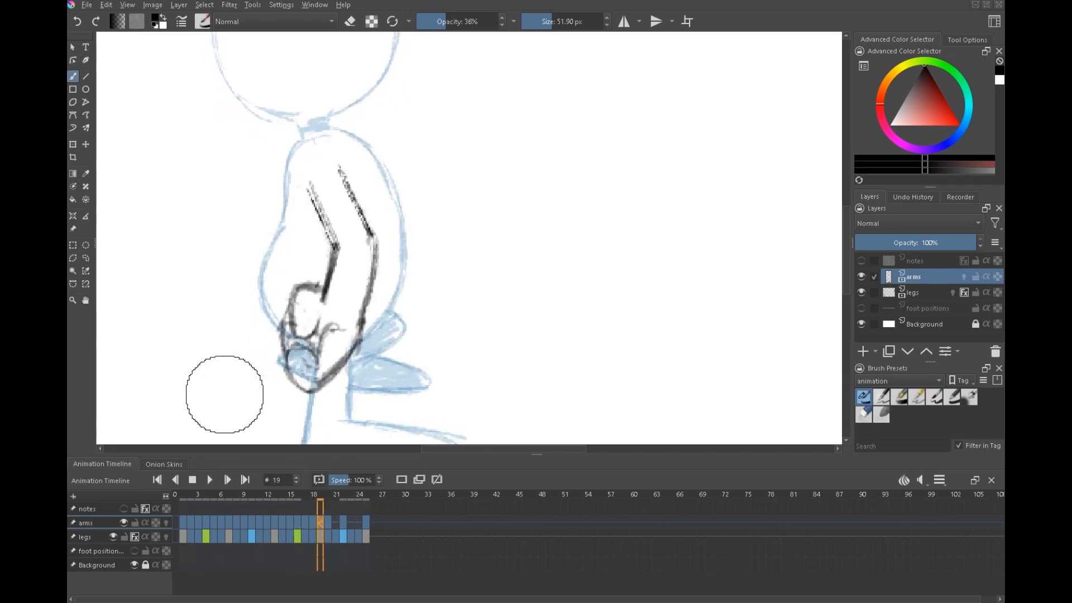
key("Left")
key("Left")
key("Left")
key("Left")
key("Right")
key("Right")
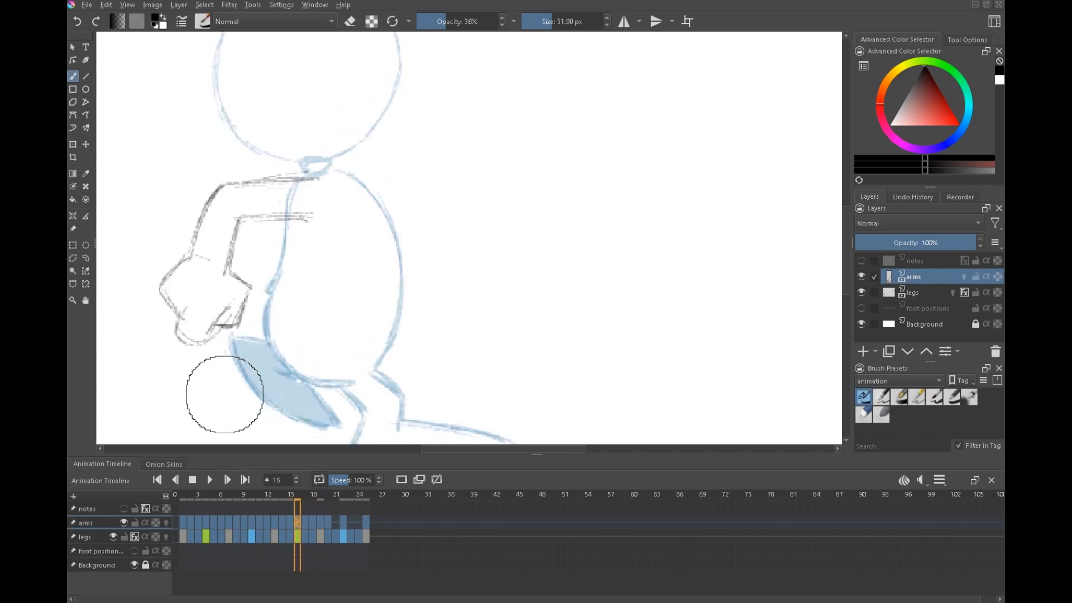
Erase most of frame 17's fist and redraw its wrist, back, front and lower edges
key("e")
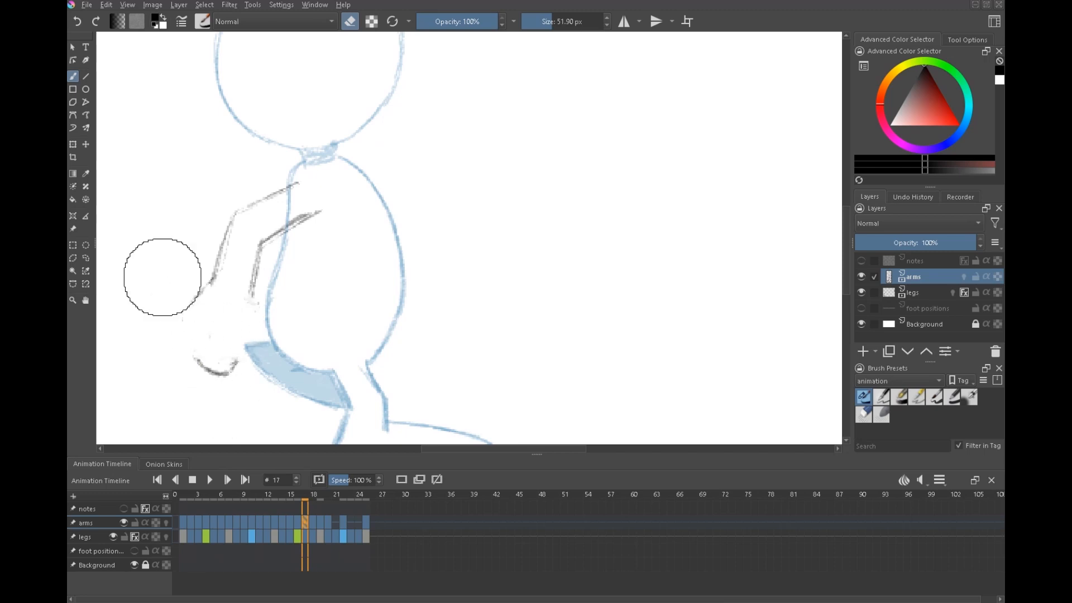
left_click(350, 22)
key("Left")
key("Right")
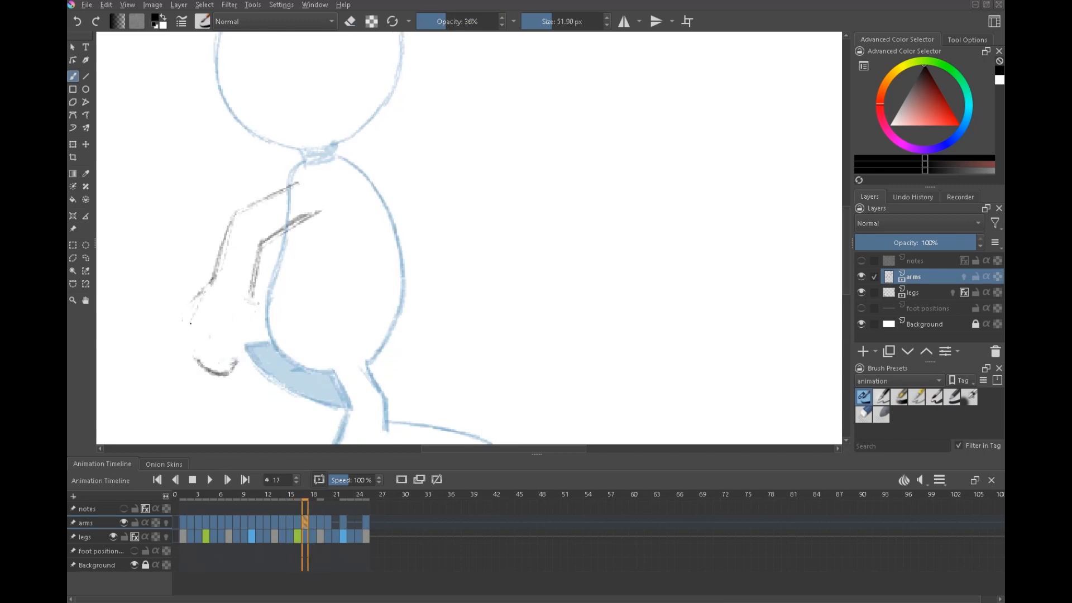
left_click_drag(262, 322, 246, 298)
mouse_move(191, 353)
left_mouse_down()
mouse_move(240, 357)
mouse_move(205, 360)
left_mouse_up()
left_click_drag(261, 341, 241, 369)
left_click_drag(200, 299, 188, 350)
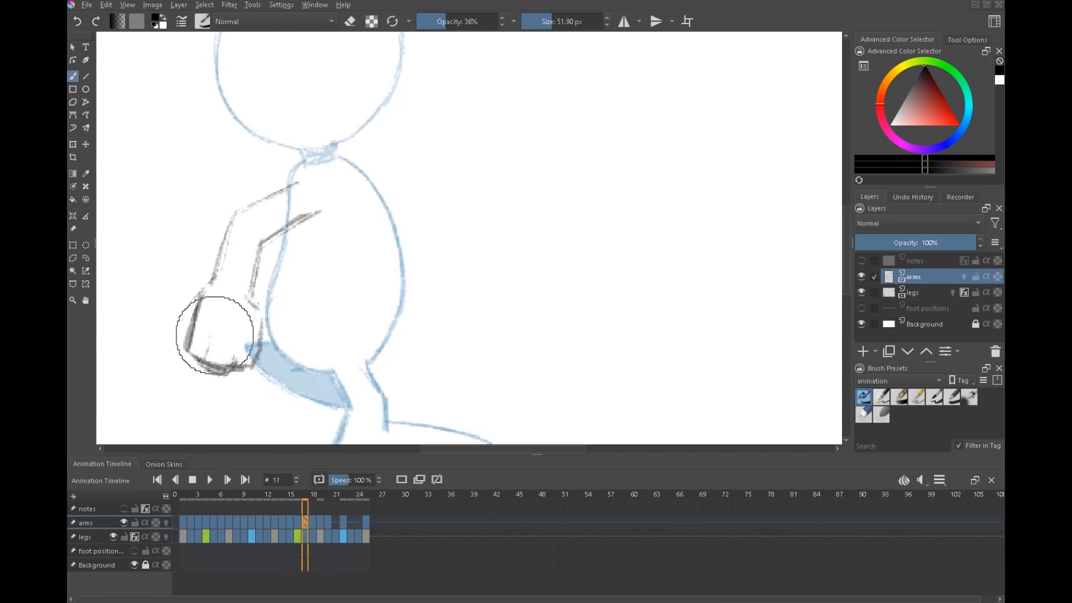
Flip through frames 16 to 20 to check frame 17's redrawn fist, ending on frame 18
key("Left")
key("Right")
key("Right")
key("Right")
key("Right")
key("Left")
key("Left")
key("Left")
key("Left")
key("Right")
key("Right")
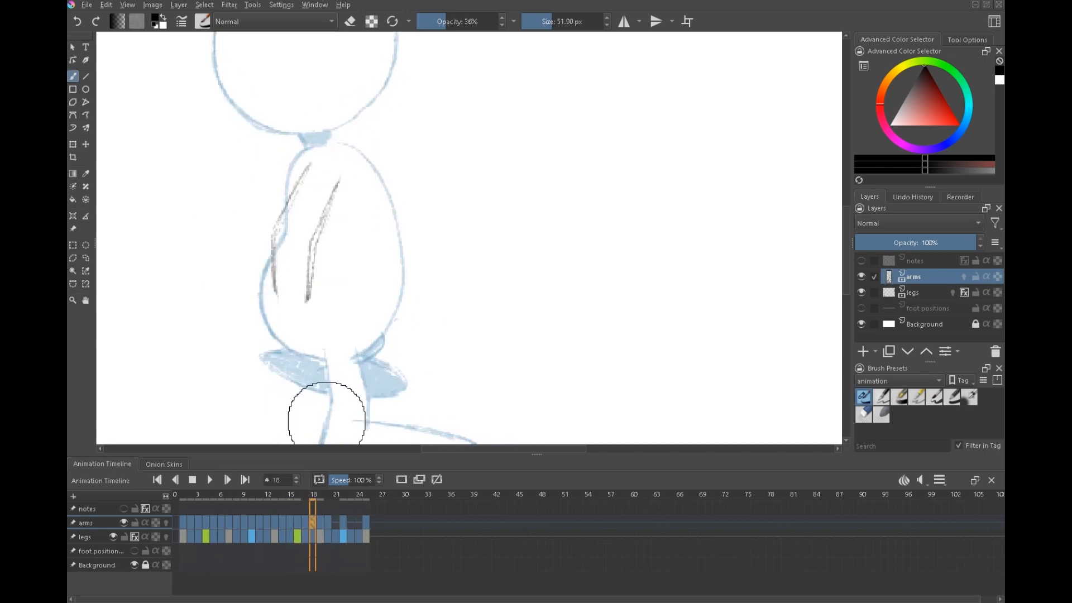
Sketch the back edge and the rounded thumb side of frame 18's hand, comparing it with frames 17 and 19
left_click_drag(326, 338, 328, 346)
mouse_move(274, 384)
left_mouse_down()
mouse_move(299, 387)
mouse_move(325, 350)
mouse_move(311, 402)
mouse_move(258, 373)
mouse_move(287, 405)
mouse_move(272, 362)
left_mouse_up()
key("Left")
key("Right")
key("Right")
key("Left")
key("Left")
key("Right")
key("Left")
key("Right")
key("Right")
key("Left")
Draw the line running from frame 18's wrist down the front of the hand and check it against the neighbouring frames
left_click_drag(279, 302, 269, 349)
key("Left")
key("Right")
key("Right")
key("Left")
key("Left")
key("Right")
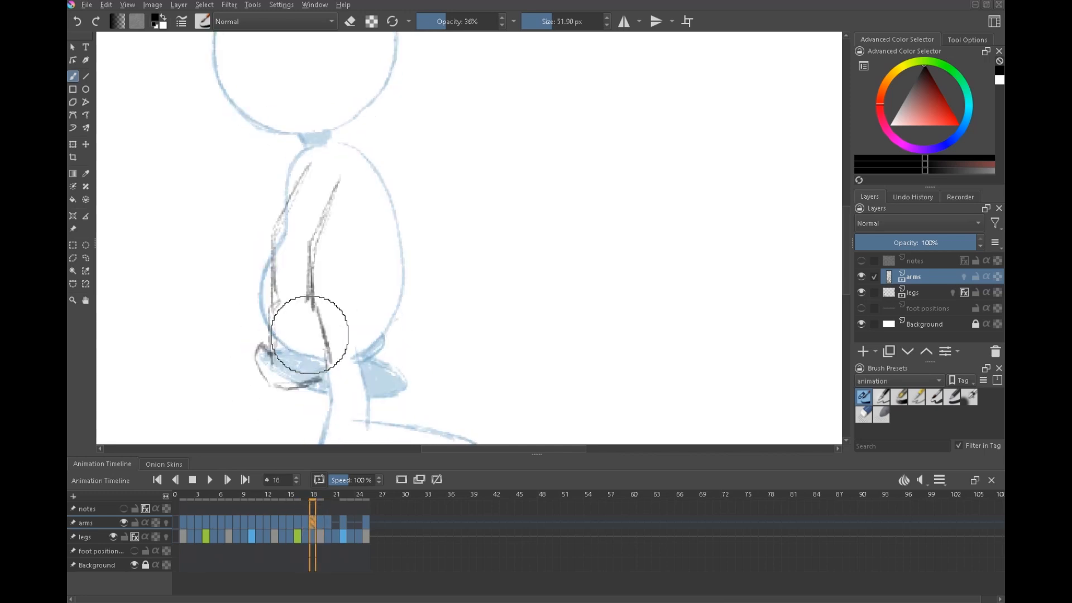
Touch up the fingers of frame 19's fist, transform the selected hand area slightly and clear the selection
key("Right")
key("e")
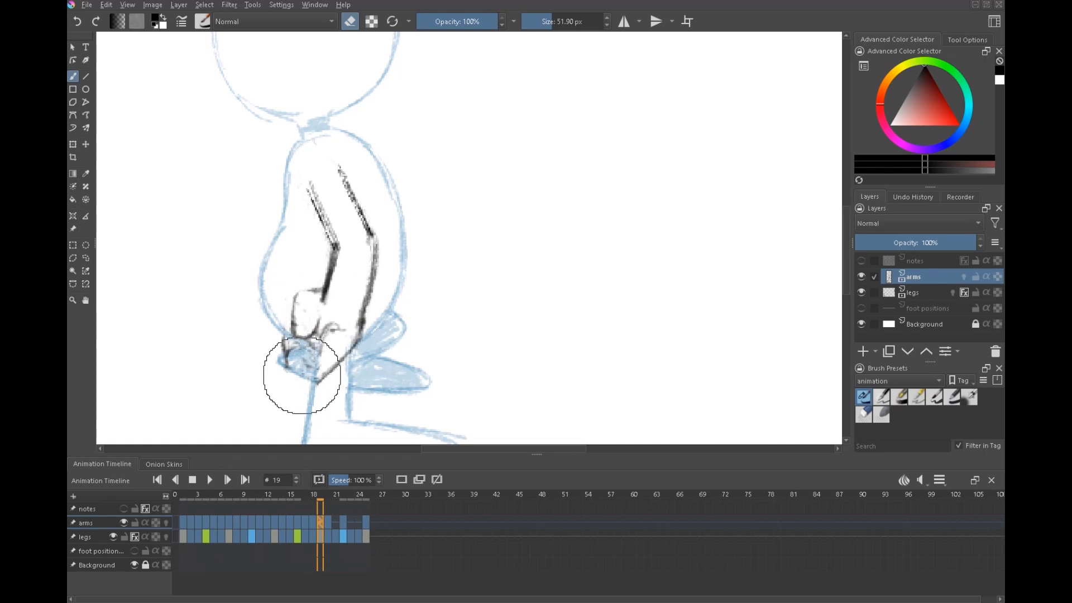
key("e")
mouse_move(296, 345)
left_mouse_down()
mouse_move(308, 360)
mouse_move(287, 335)
mouse_move(291, 307)
mouse_move(310, 330)
mouse_move(338, 314)
mouse_move(324, 304)
left_mouse_up()
key("ctrl+r")
key("ctrl+t")
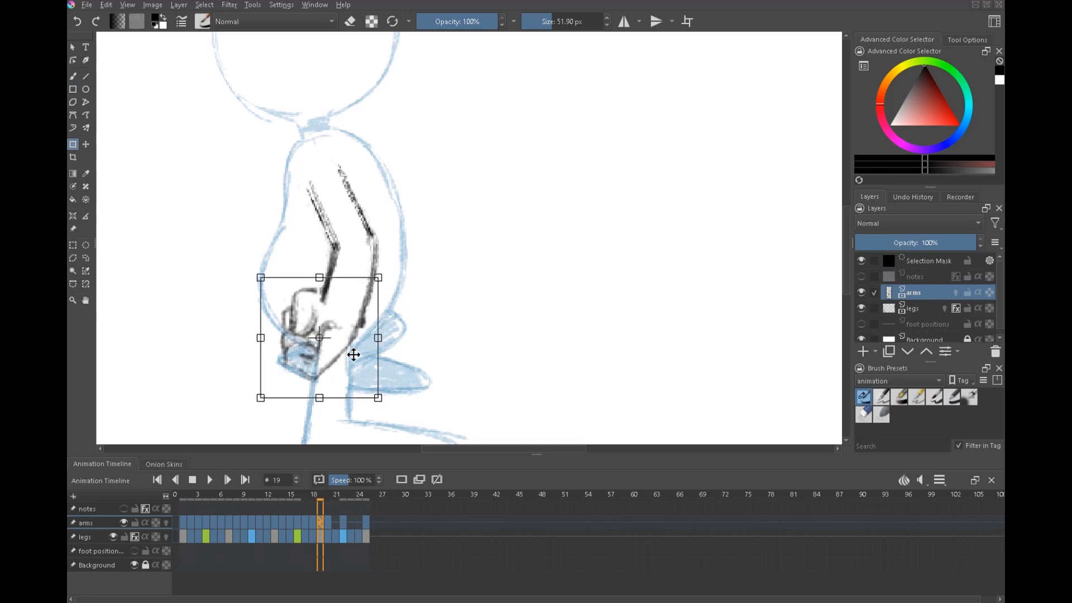
key("Return")
key("ctrl+shift+a")
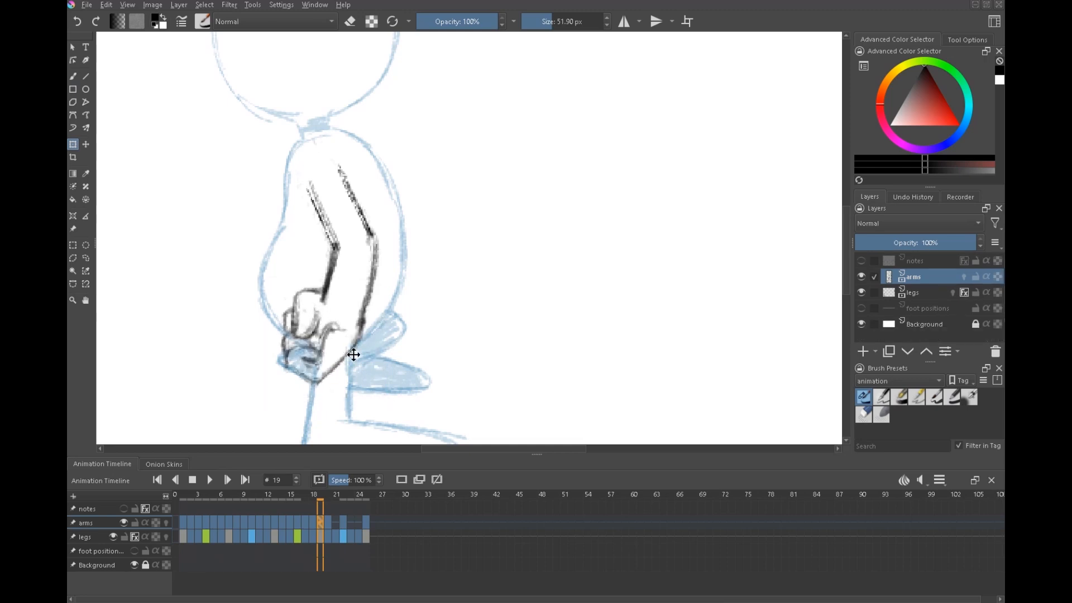
Flip through frames 16 to 19 to examine how the arm swings, ending on frame 18
key("Left")
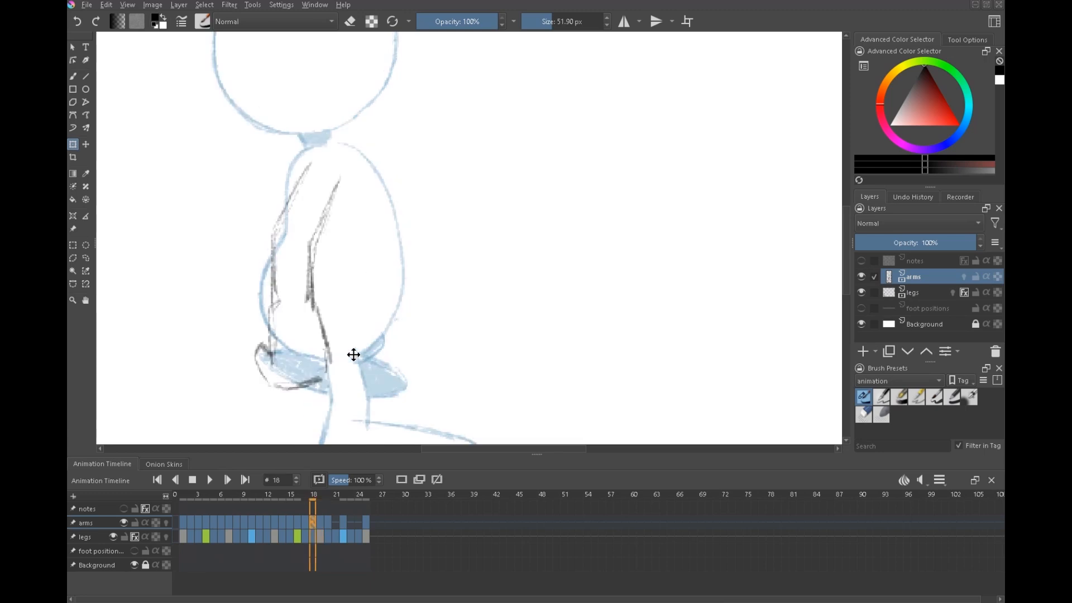
key("Left")
key("Left")
key("Right")
key("Right")
key("Right")
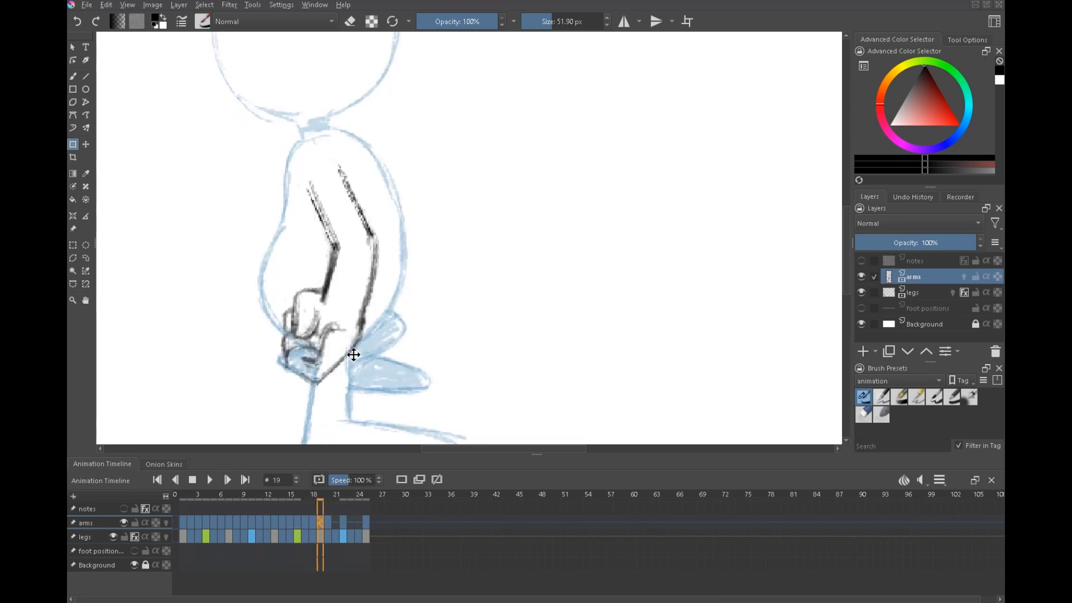
key("Left")
With the arms layer's onion skins shown, select frame 18's whole arm and rotate it back towards frame 17's pose; hide the onion skins
left_click(165, 523)
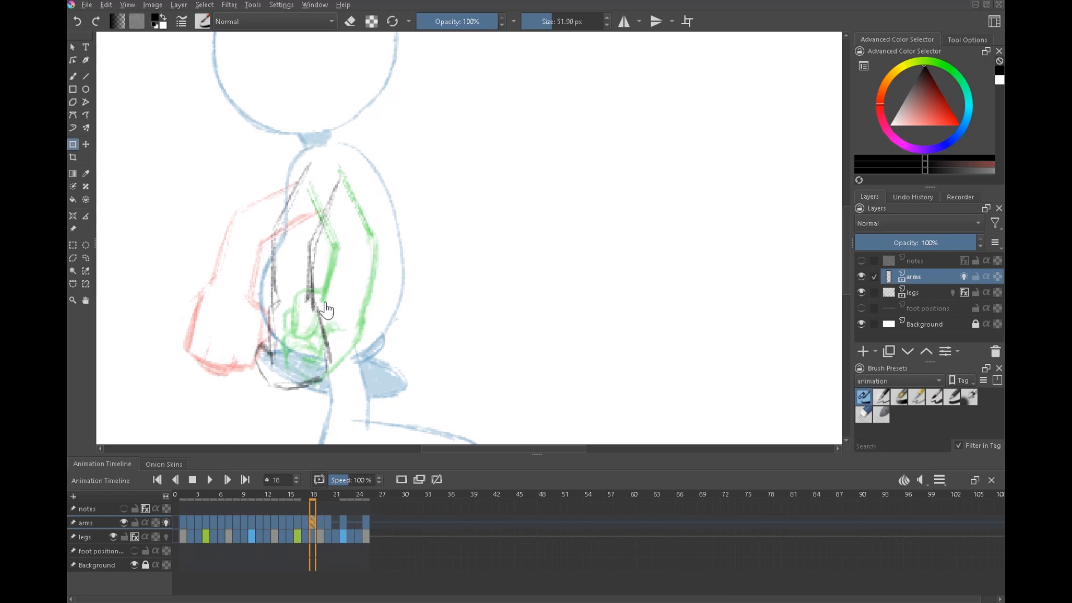
mouse_move(323, 130)
left_mouse_down()
mouse_move(318, 438)
mouse_move(411, 134)
left_mouse_up()
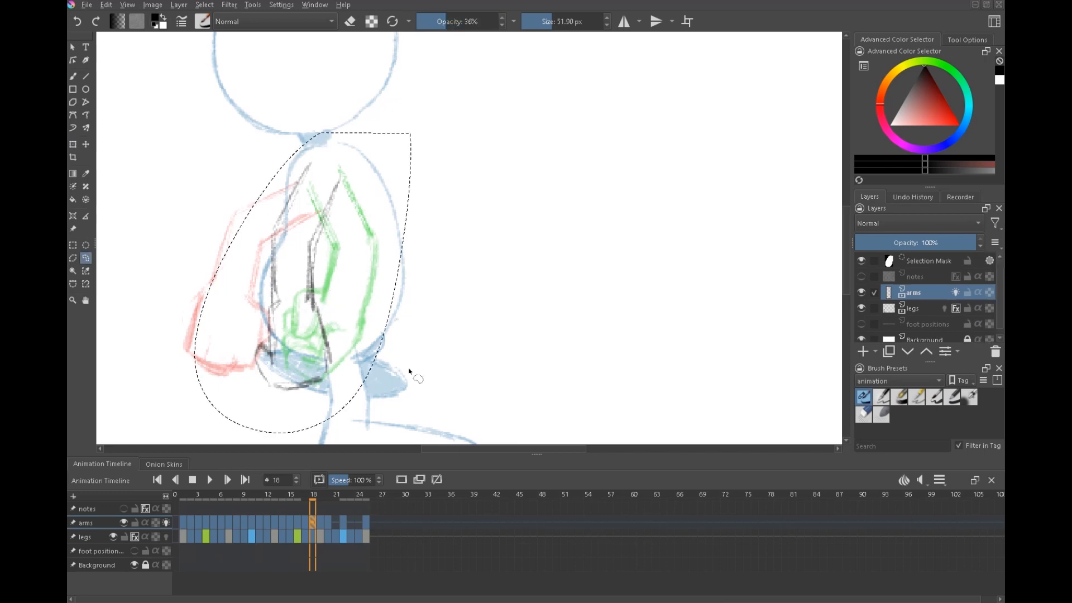
key("ctrl+t")
left_click_drag(443, 421, 296, 355)
key("Return")
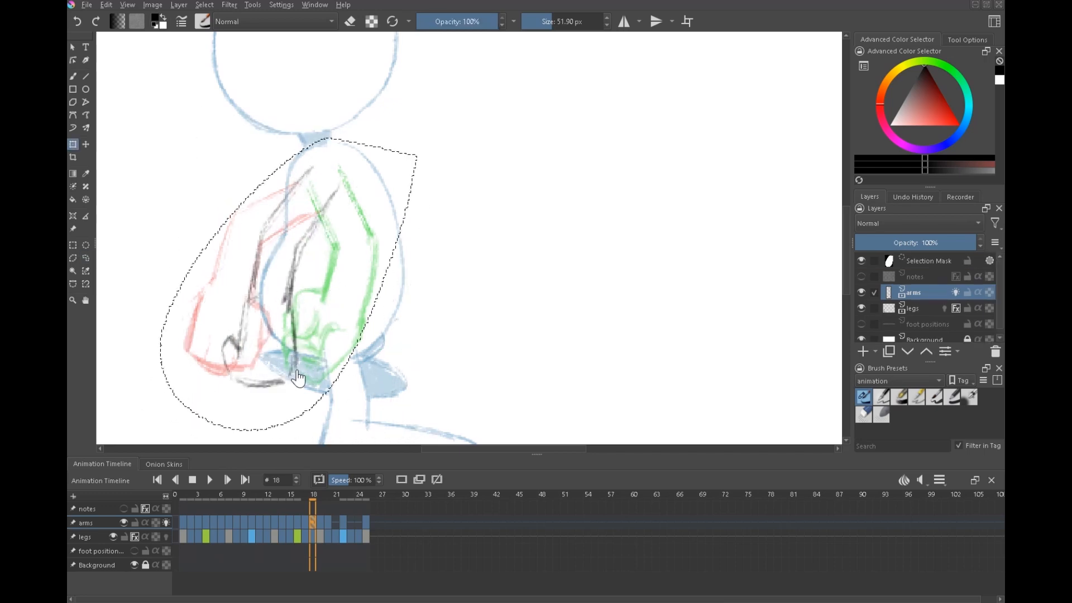
key("ctrl+shift+a")
left_click(161, 524)
Flip through frames 16 to 20 to check the spacing of frame 18's rotated arm, ending on frame 20
key("Left")
key("Left")
key("Right")
key("Right")
key("Right")
key("Left")
key("Left")
key("Left")
key("Right")
key("Right")
key("Right")
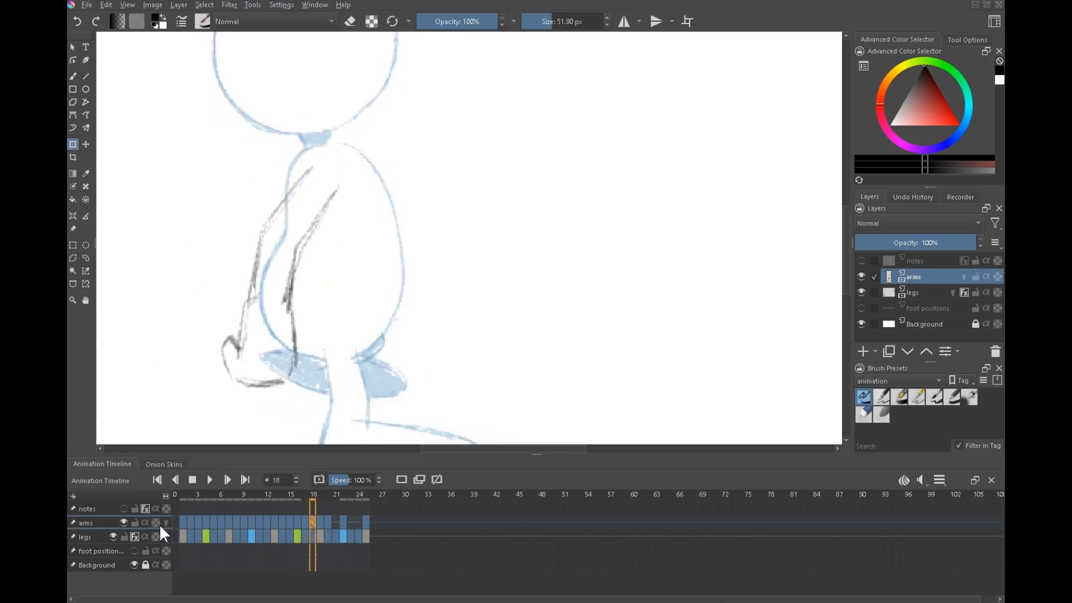
key("Right")
key("Right")
key("Left")
key("Left")
key("Left")
key("Right")
key("Right")
key("Left")
key("Right")
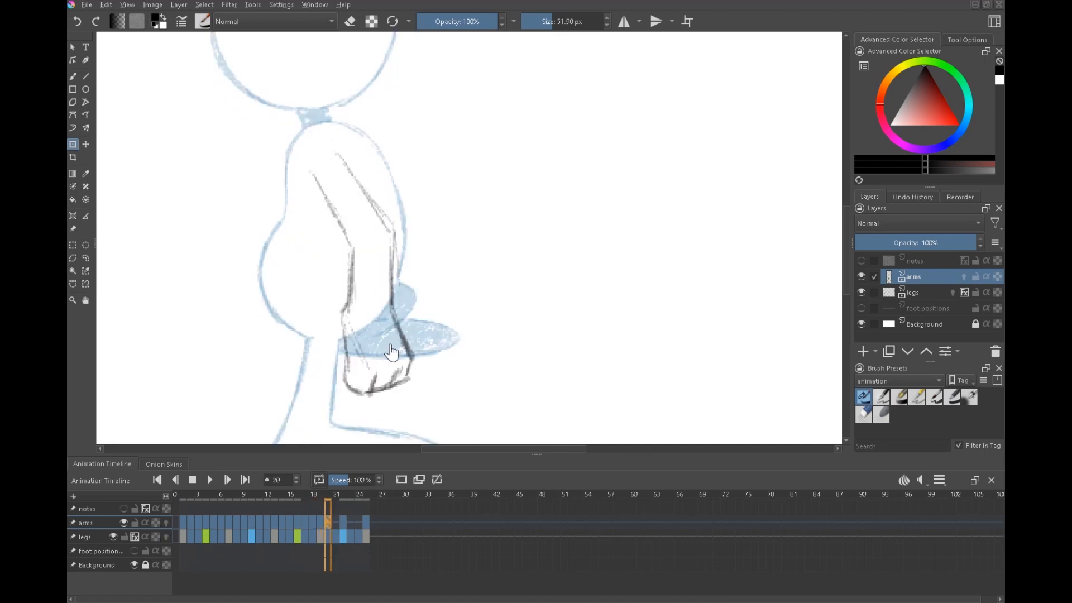
Outline the fist on frame 20 with a freehand selection, delete it and return to the brush
left_click_drag(335, 304, 391, 298)
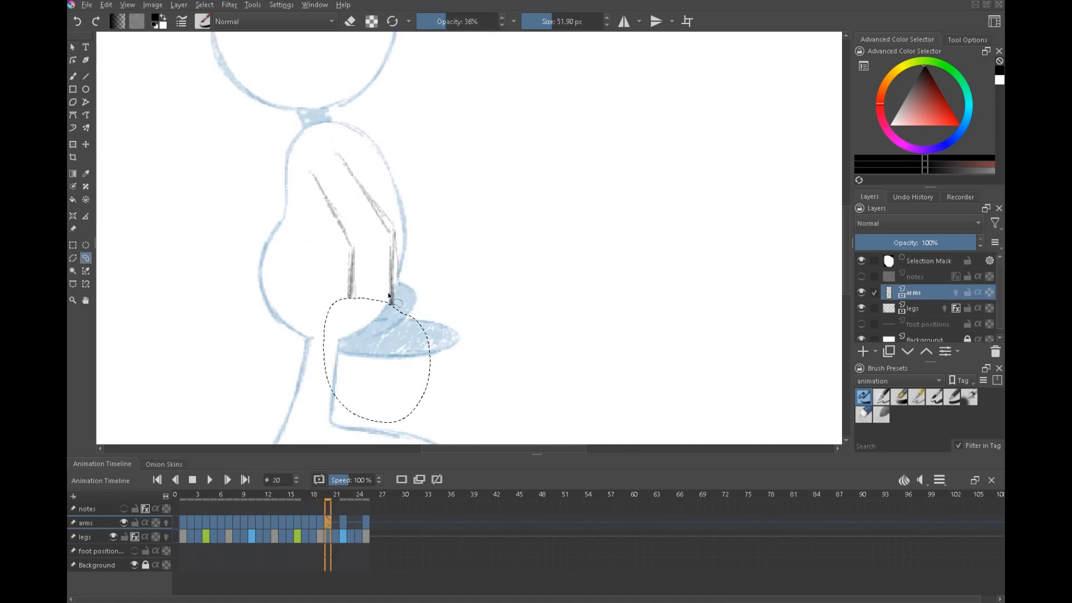
key("Delete")
key("b")
Flip through frames 19 to 22 to study the hand shapes around frame 20
key("Right")
key("Left")
key("Left")
key("Right")
key("Left")
key("Right")
key("Right")
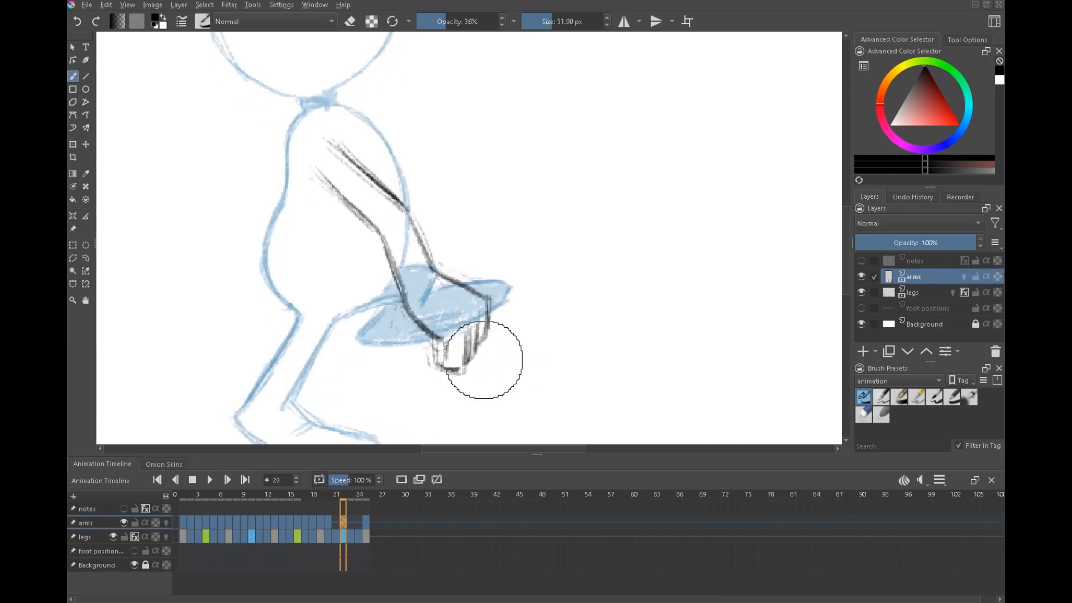
key("Left")
Using onion skins as a guide, redraw frame 20's forearm and rounded hand outline and darken its upper arm; hide the onion skins
left_click(165, 521)
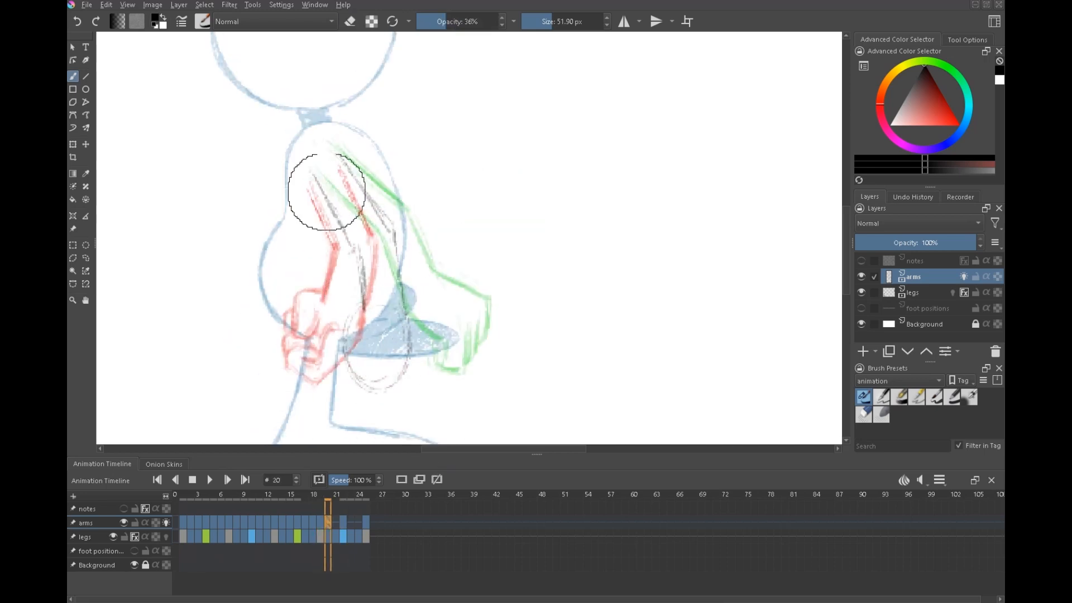
left_click_drag(343, 158, 394, 239)
key("Left")
key("Right")
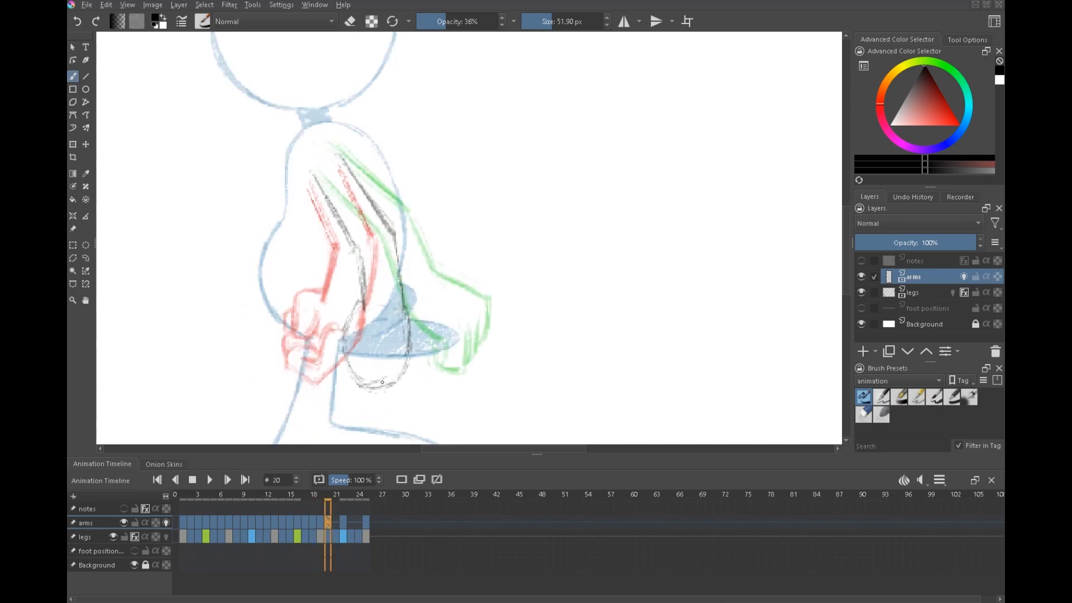
key("Right")
key("Right")
key("Left")
key("Left")
left_click(162, 524)
Flip through frames 18 to 20 to compare frame 20's redrawn arm with the preceding poses
key("Left")
key("Right")
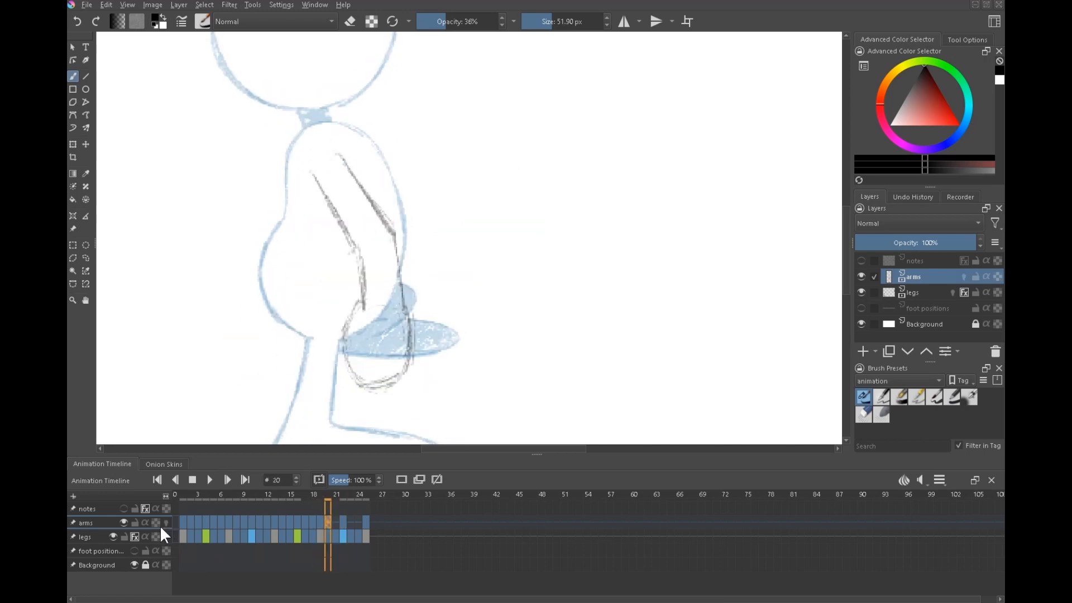
key("Left")
key("Left")
key("Right")
key("Left")
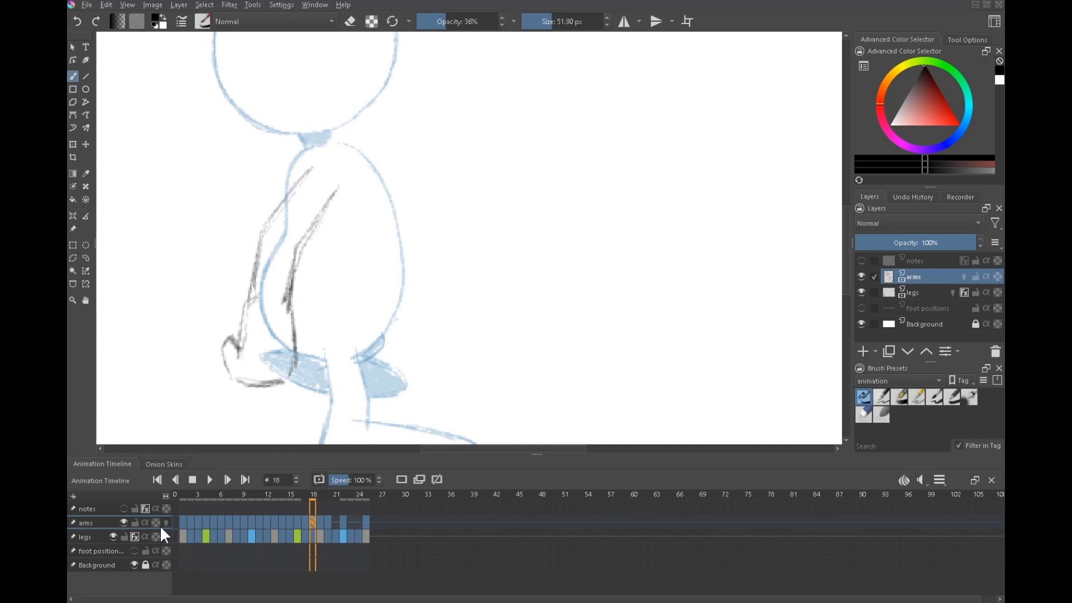
key("Right")
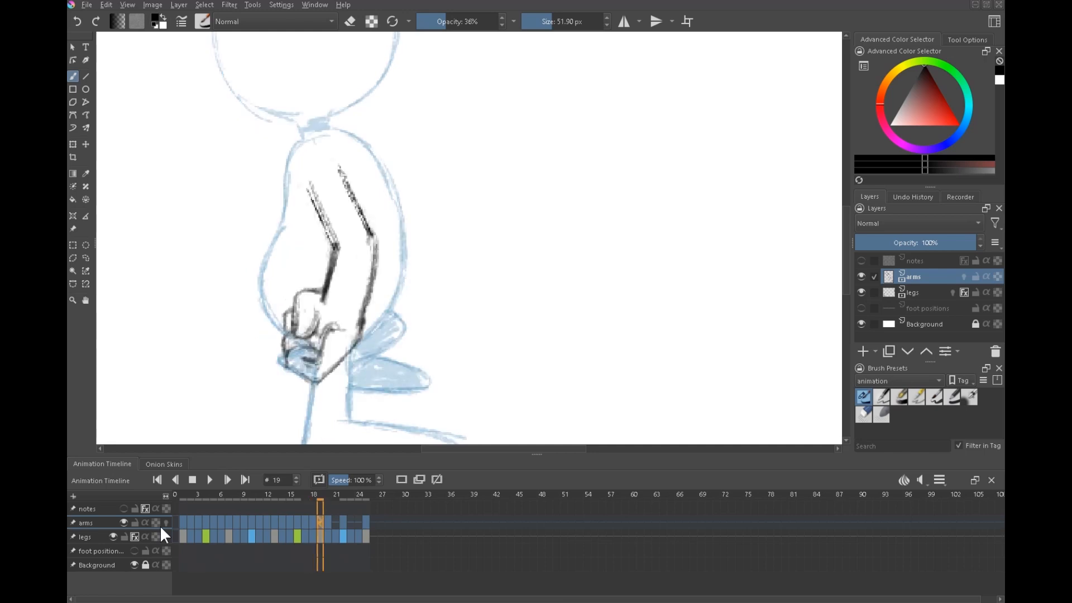
key("Right")
key("Left")
key("Right")
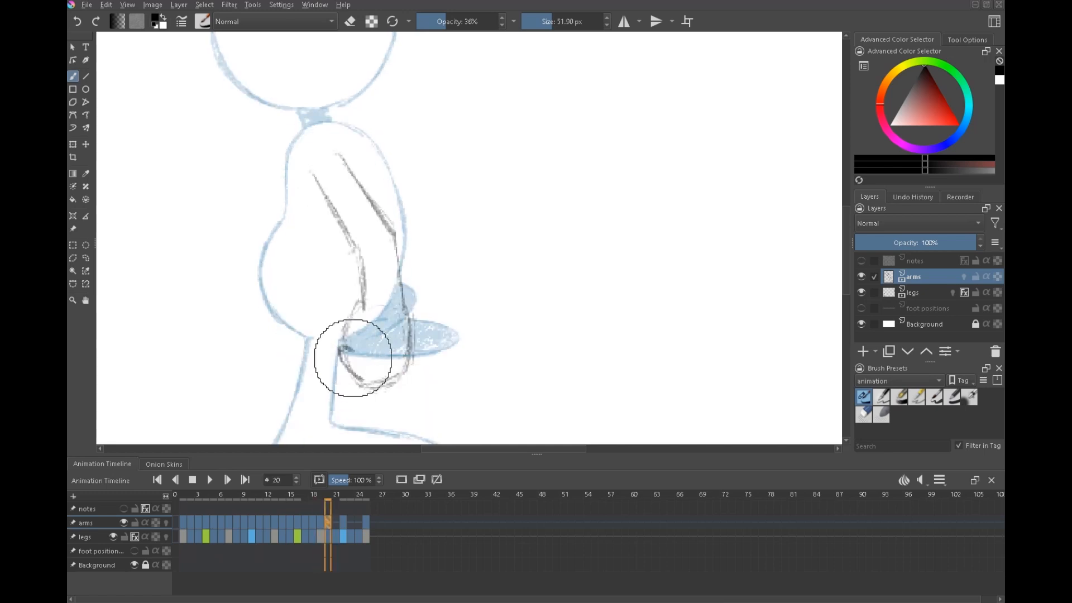
Darken the outer edges of frame 20's arm and hand and draw its thumb and knuckle lines
key("Left")
key("Right")
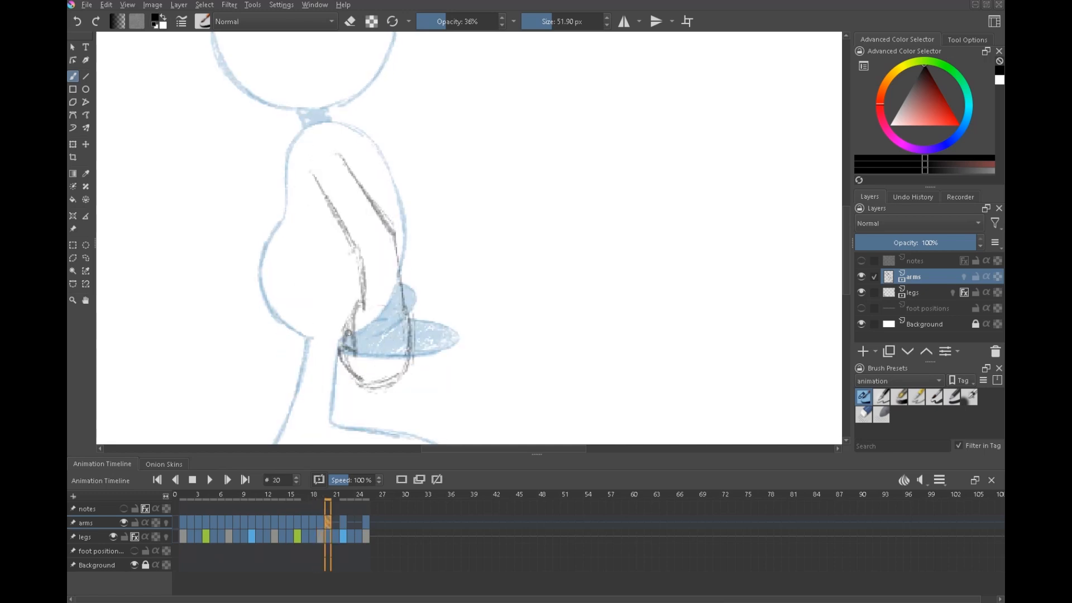
key("Right")
key("Left")
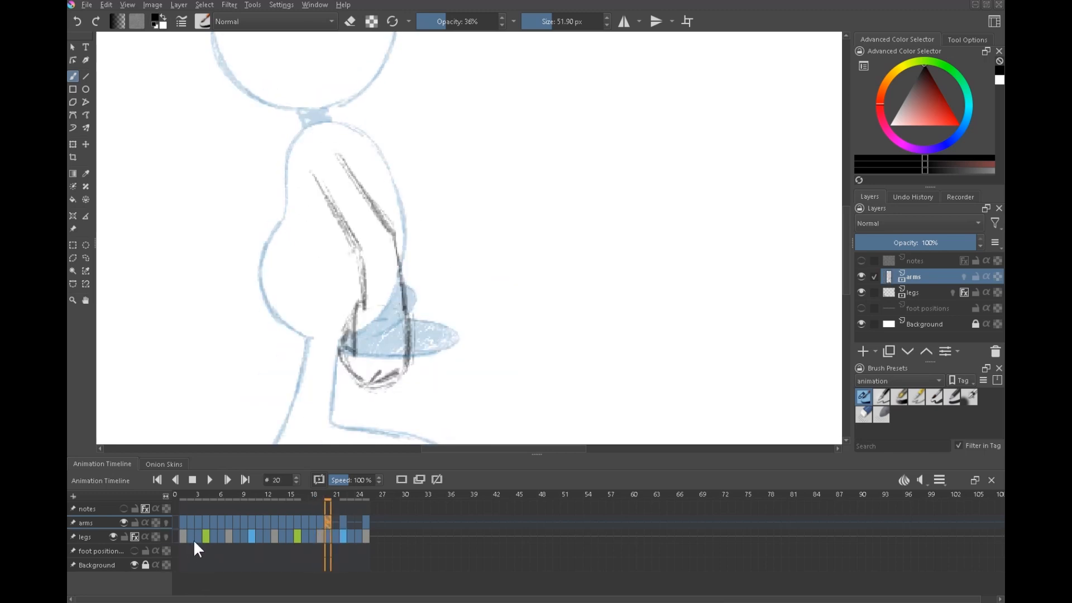
Play the walk cycle from frame 1 to check the arm motion and stop the playback
left_click(183, 498)
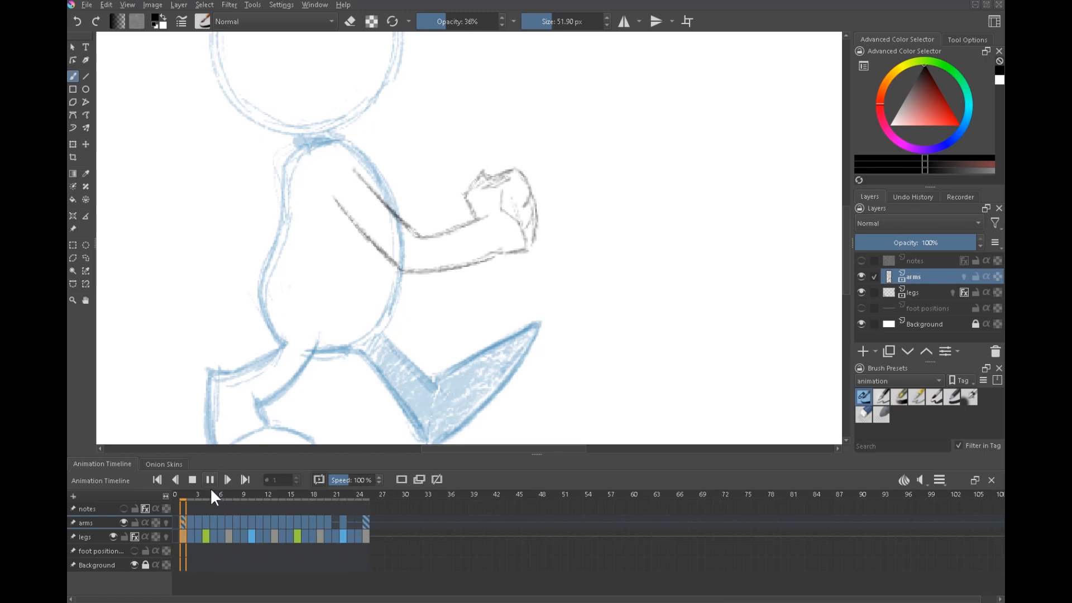
left_click(209, 480)
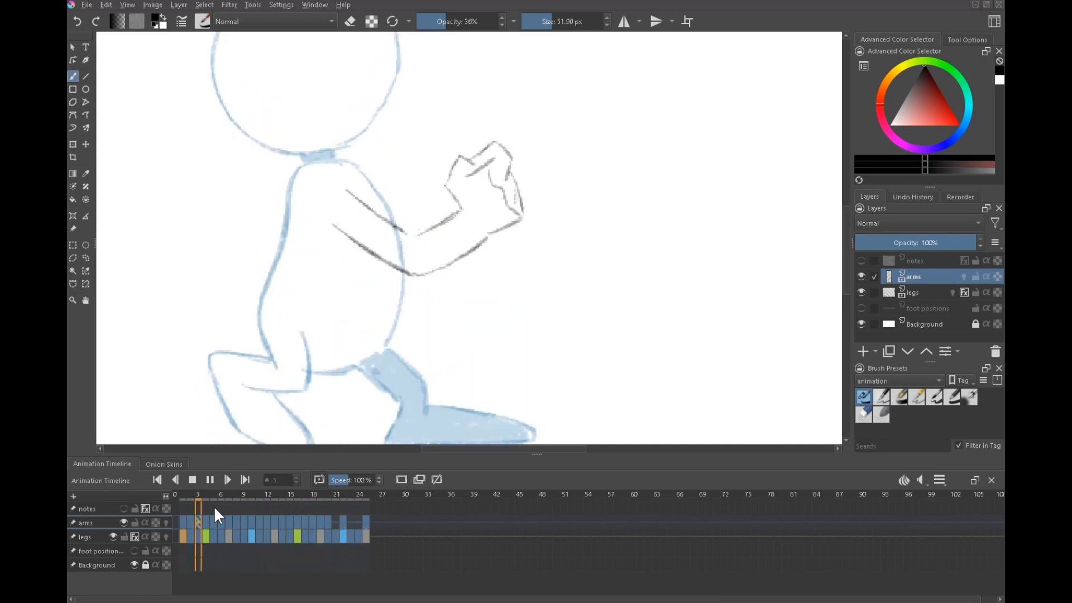
left_click(210, 480)
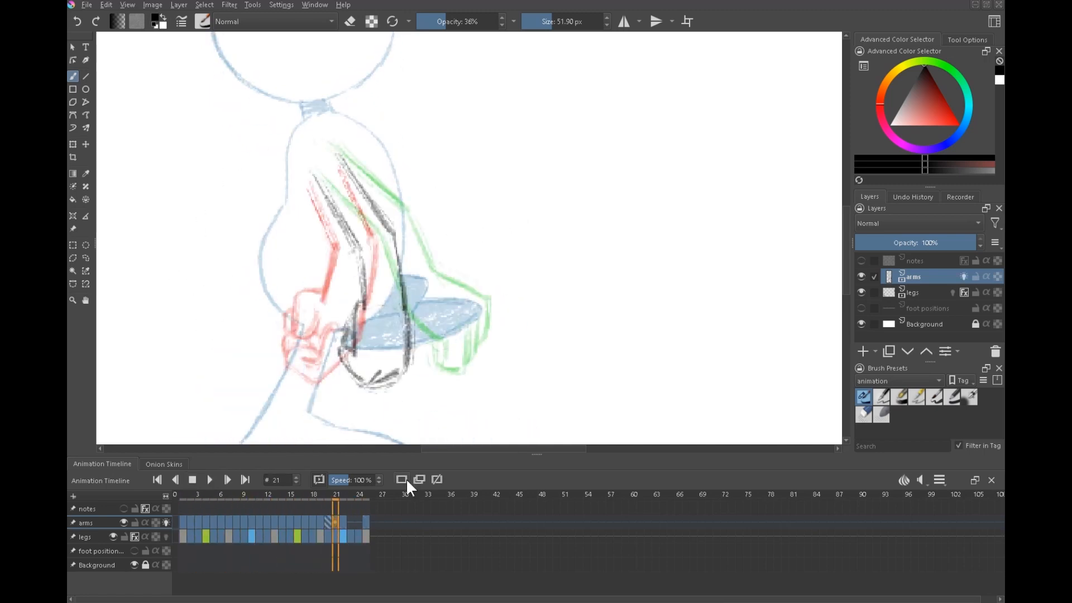
Sketch the upper arm and forearm lines on frame 23, and adjust the selected fist on frame 22 with a transform
key("Right")
key("Right")
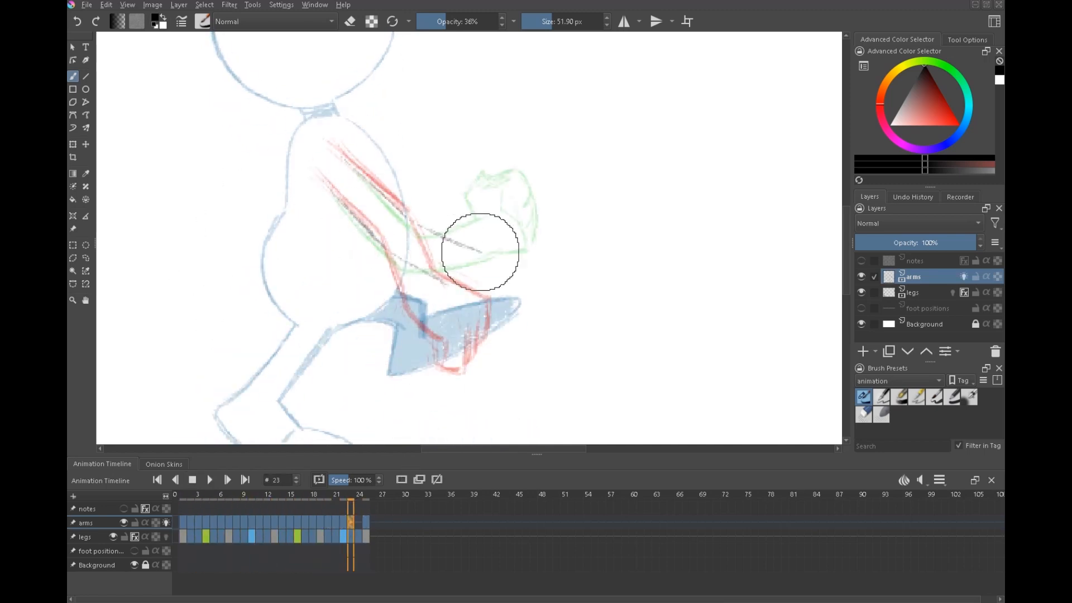
key("Left")
left_click_drag(503, 279, 469, 359)
key("ctrl+t")
key("ctrl+shift+a")
key("b")
Draw the fist outline at the end of frame 23's forearm and hide the arms layer's onion skins
key("Right")
left_click_drag(475, 226, 524, 275)
left_click(165, 523)
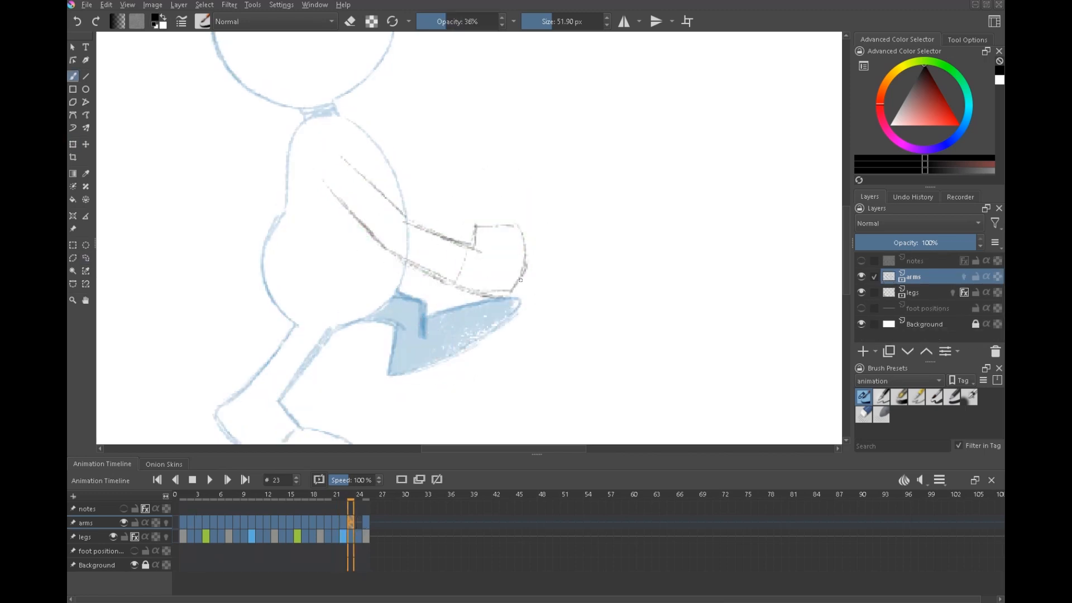
Draw the bent arm and fist outline on frame 24 and switch the brush to erasing
left_click(166, 523)
key("Right")
key("o")
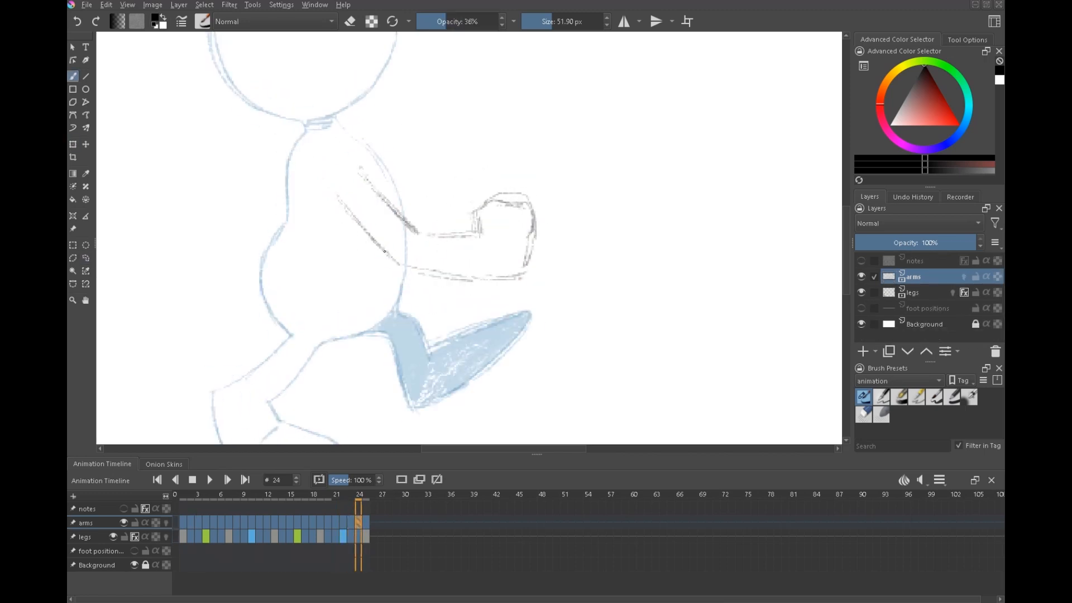
key("e")
Bring the whole character into view and play the walk cycle from frame 1
scroll(505, 260, "down", 3)
left_click_drag(489, 349, 431, 350)
left_click(183, 523)
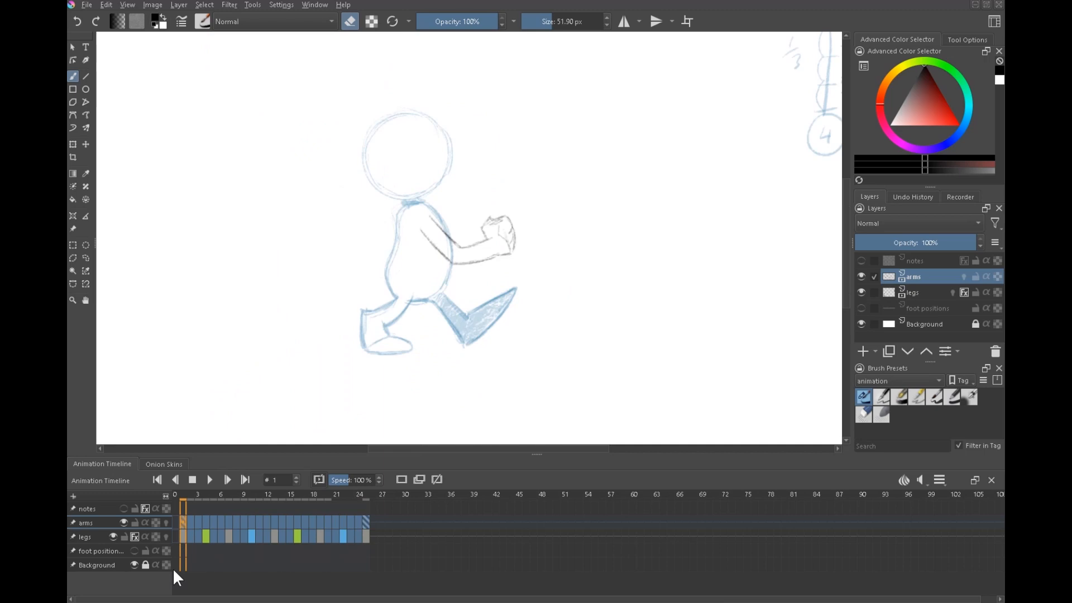
left_click(210, 480)
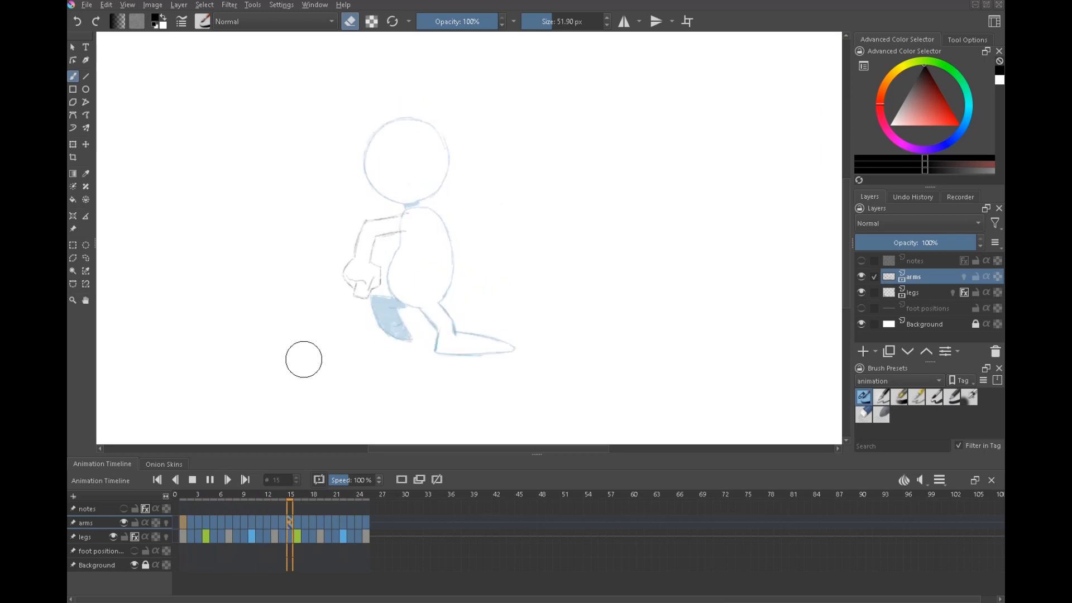
Briefly check the notes layer, add a paint layer above the arms layer and name it arc plots
left_click(863, 260)
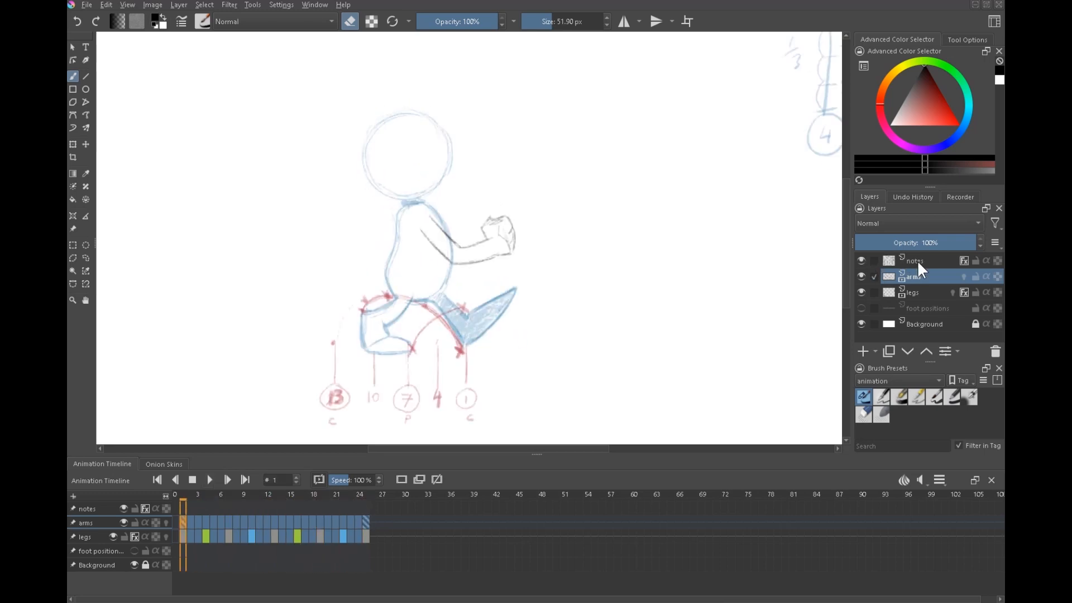
left_click(863, 261)
left_click(864, 352)
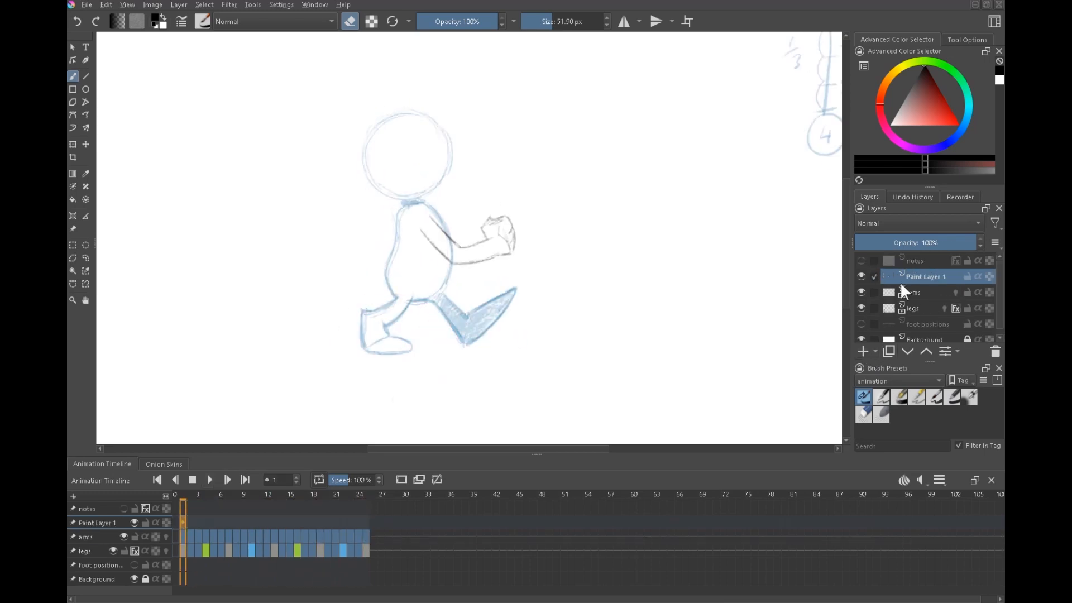
double_click(911, 277)
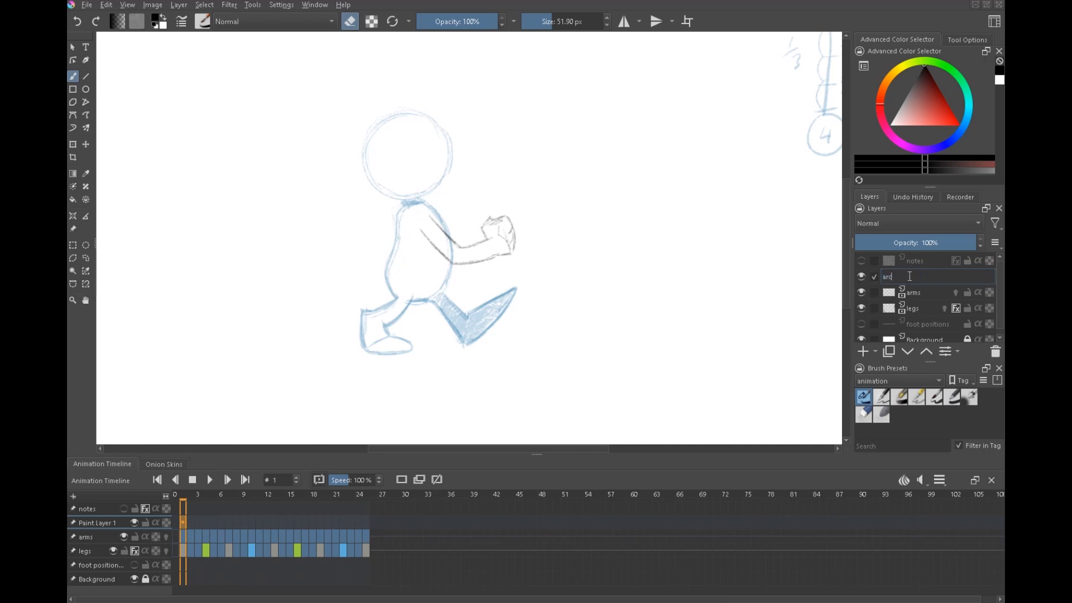
key("Return")
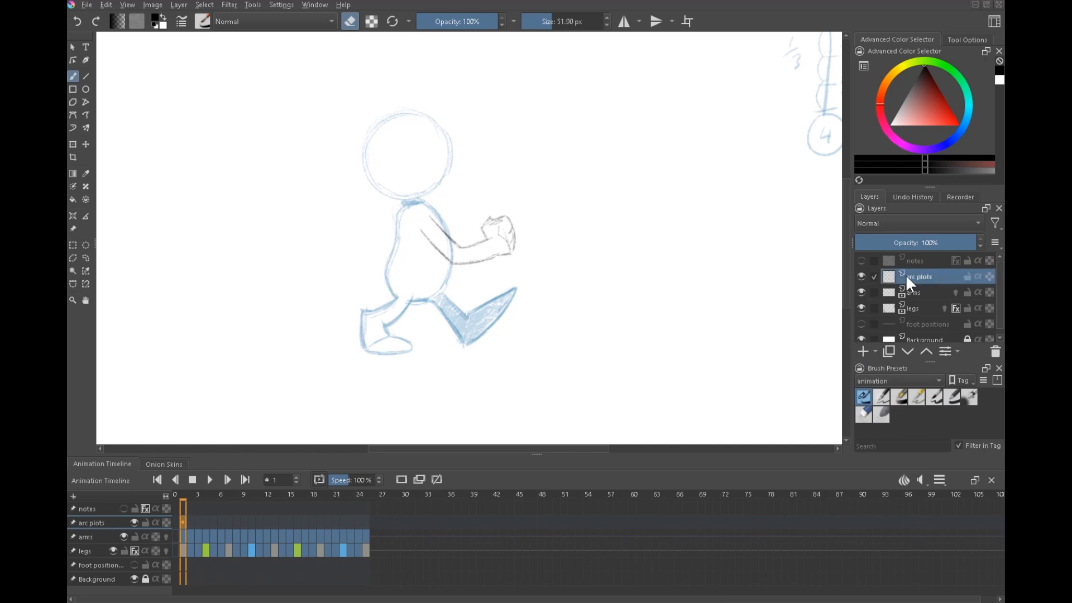
Give the arc plots layer a color overlay style with Normal blending and the pink color #dc6ea5
right_click(906, 274)
left_click(859, 297)
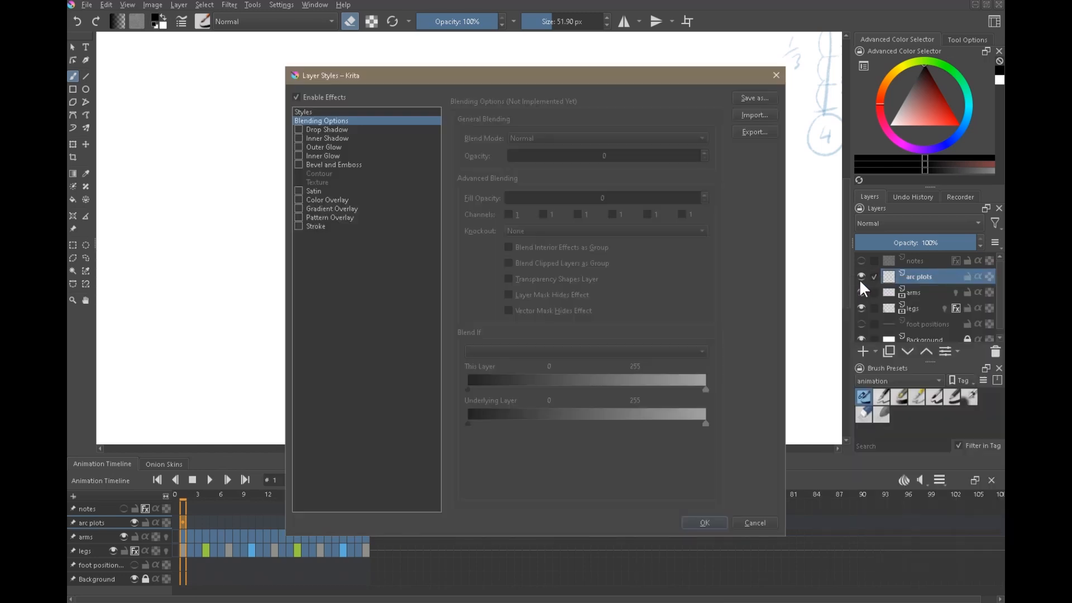
left_click(321, 199)
left_click(586, 139)
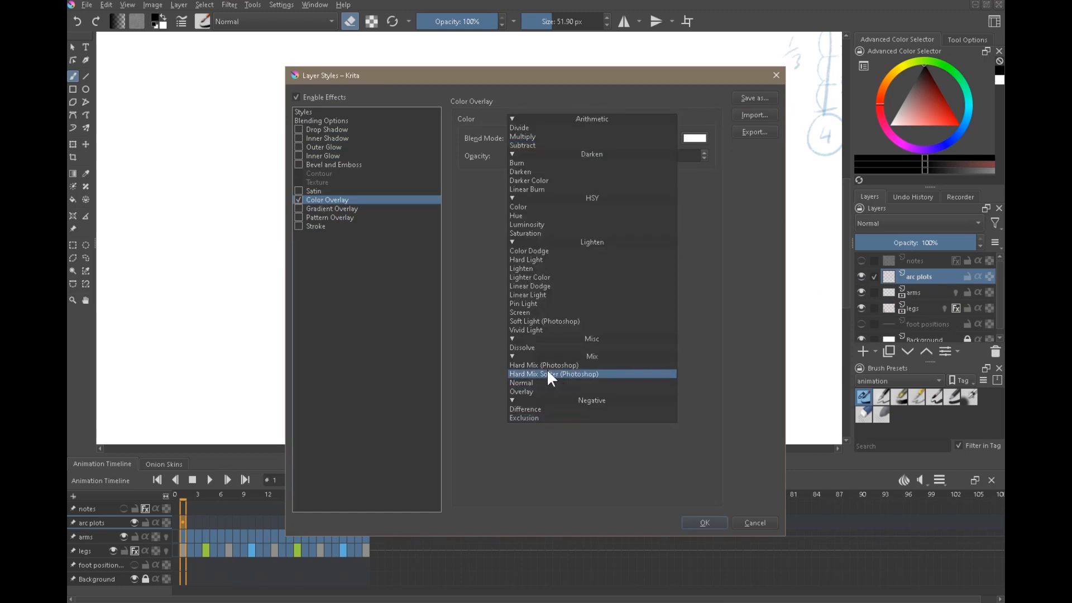
left_click(537, 391)
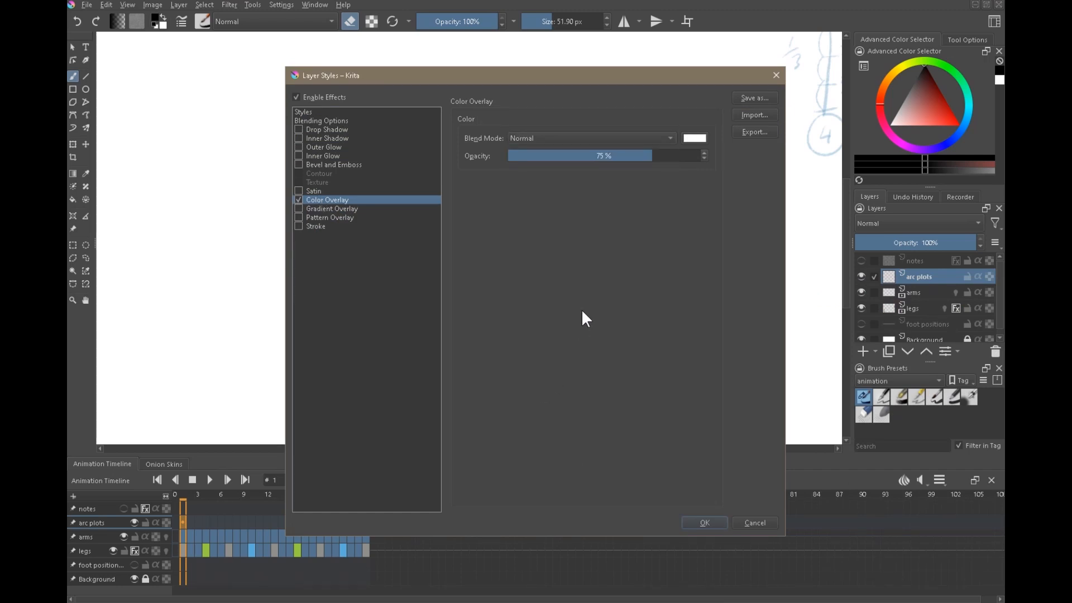
left_click(695, 138)
left_click(608, 183)
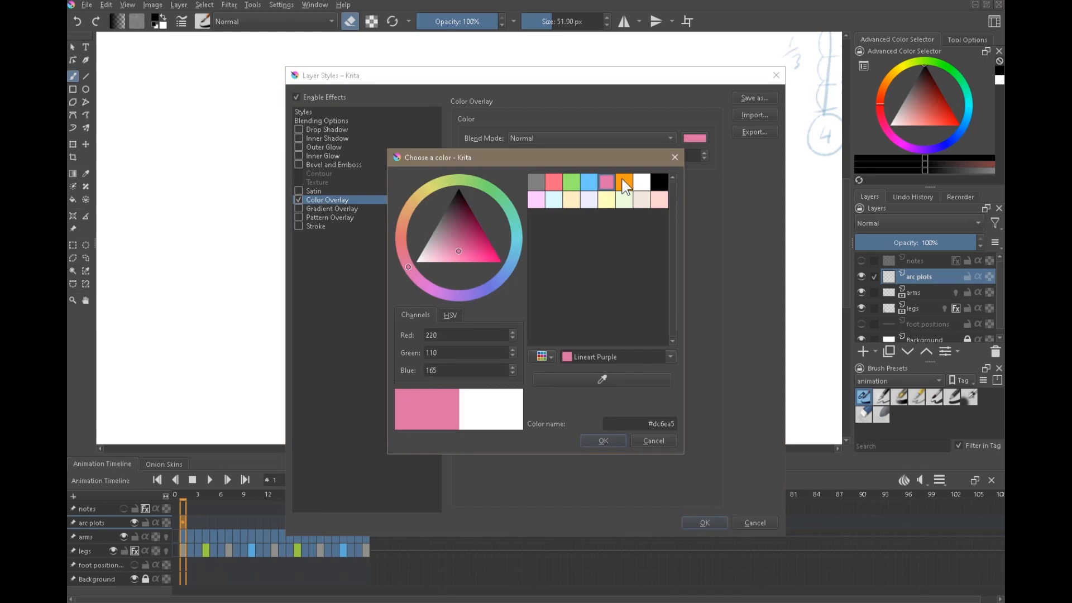
left_click(603, 440)
left_click(705, 523)
Plot the wrist positions of frames 1 and 4 on the arc plots layer, with leader lines and labels 1 C and 4 P
mouse_move(486, 254)
left_mouse_down()
mouse_move(542, 220)
mouse_move(556, 190)
left_mouse_up()
left_click_drag(520, 279, 657, 231)
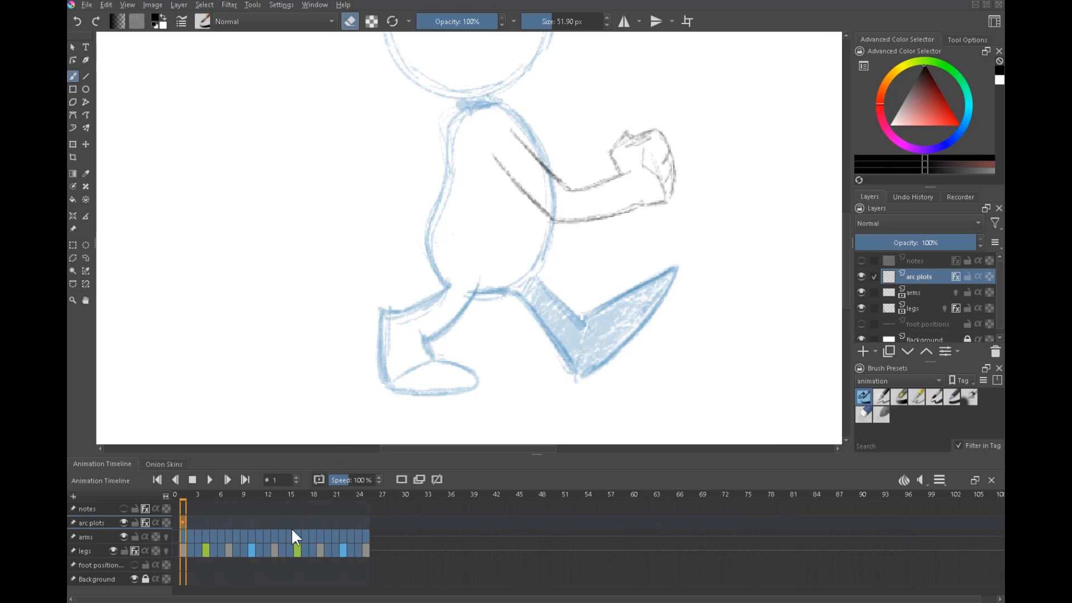
key(".")
key("e")
left_click_drag(621, 166, 726, 96)
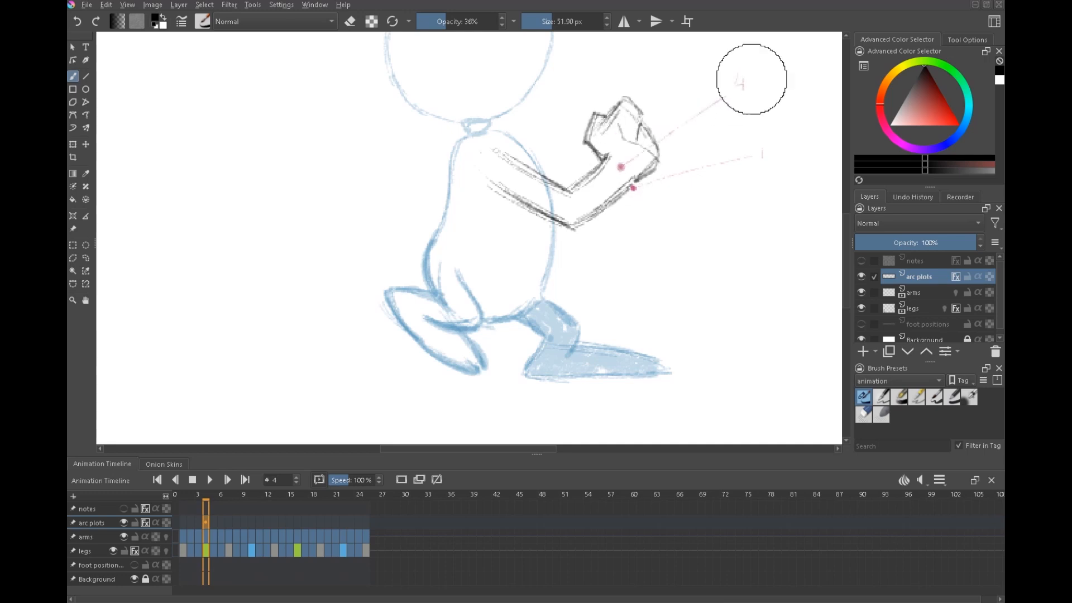
left_click_drag(775, 151, 781, 155)
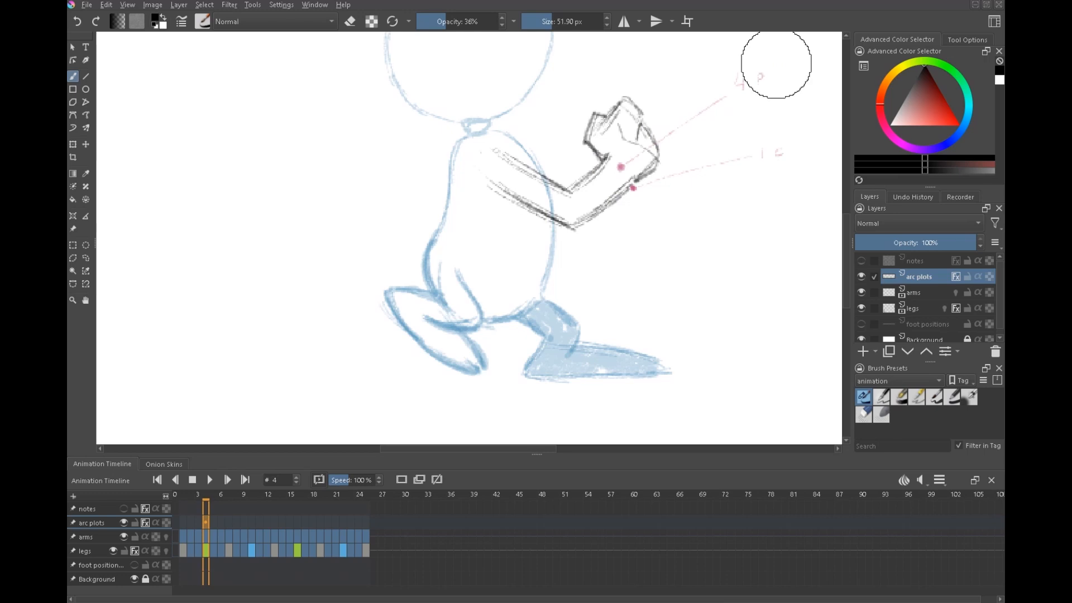
Plot the wrist on frame 7 with the label 7P and correct the letters beside frame 4's label to R/L
left_click(230, 521)
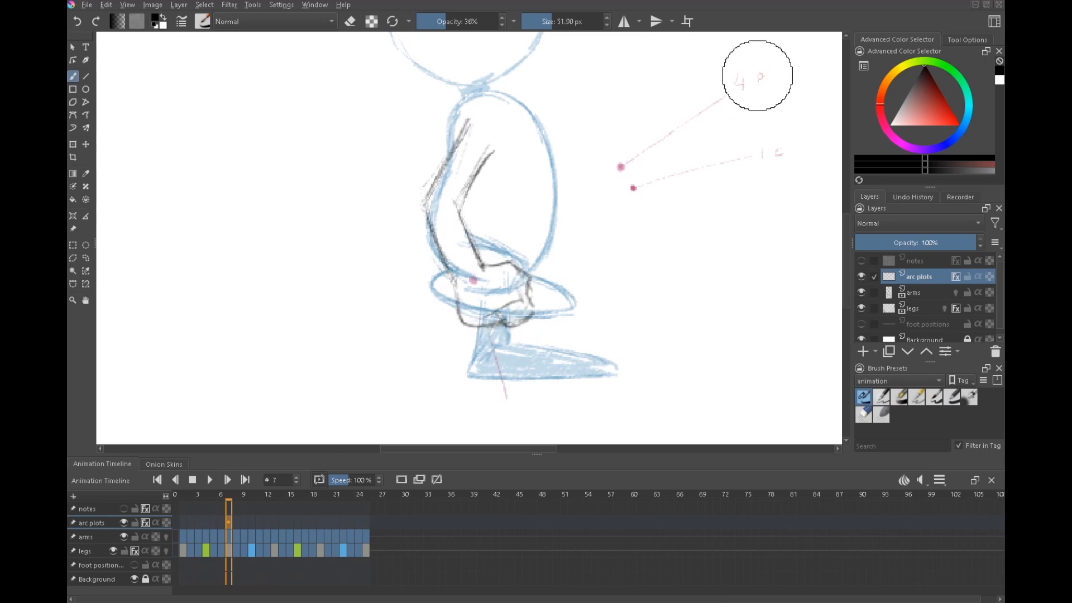
left_click_drag(771, 84, 777, 74)
left_click_drag(787, 76, 788, 82)
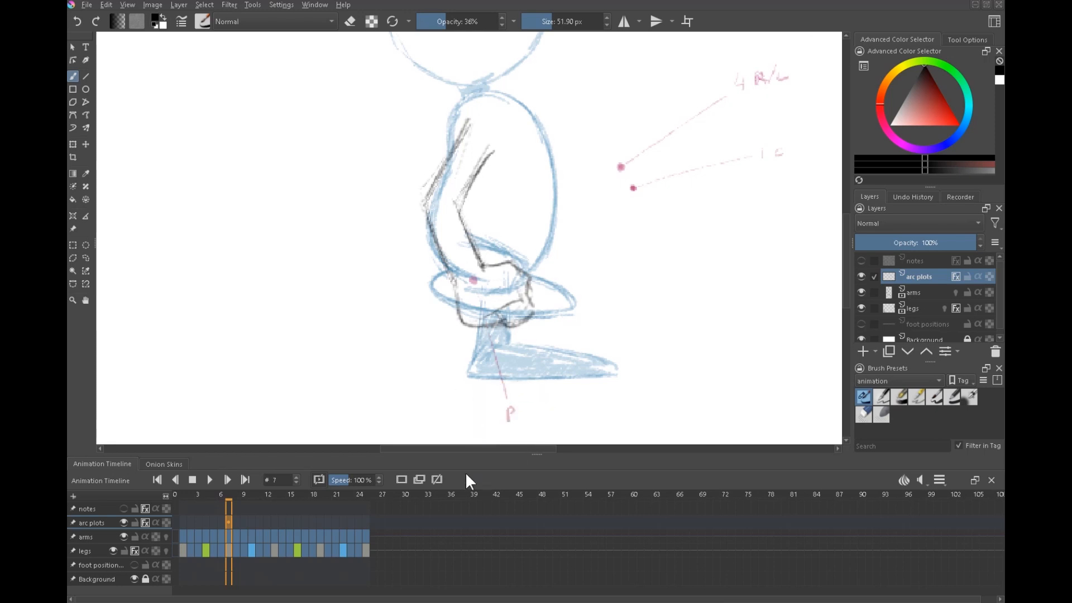
left_click_drag(489, 407, 494, 428)
Plot the wrist positions on frames 10 and 13 with leader lines, labelled 10 H and 13 C
left_click(251, 537)
left_click(413, 246)
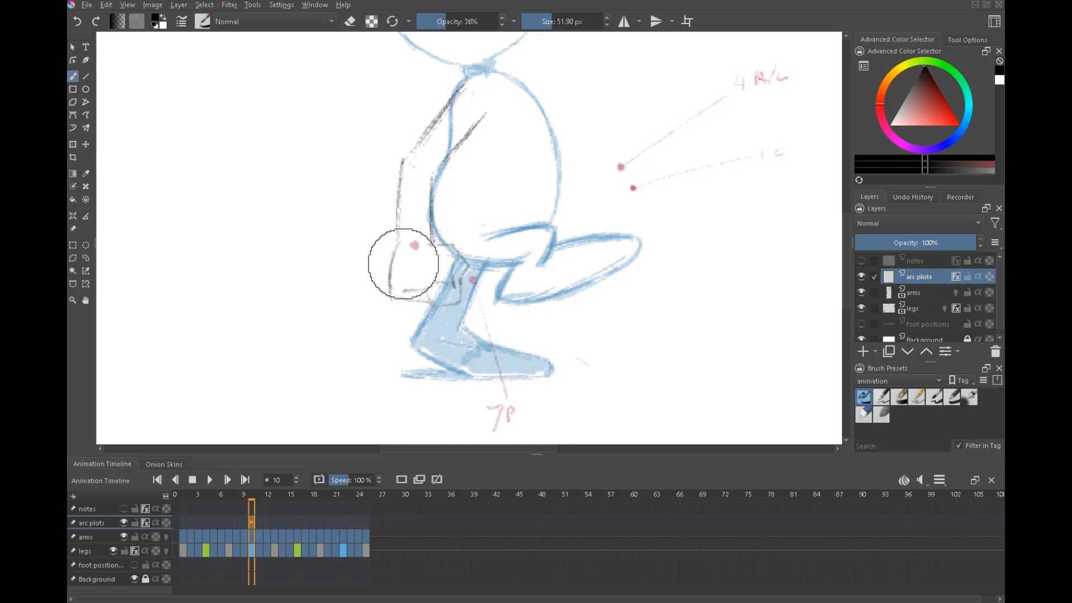
key("period")
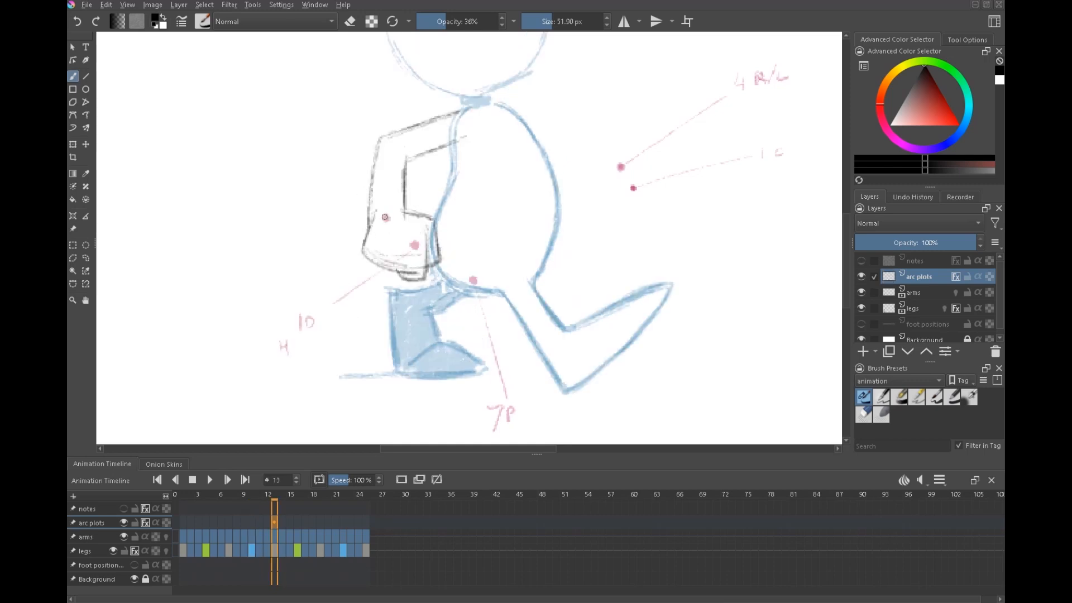
left_click_drag(368, 222, 232, 268)
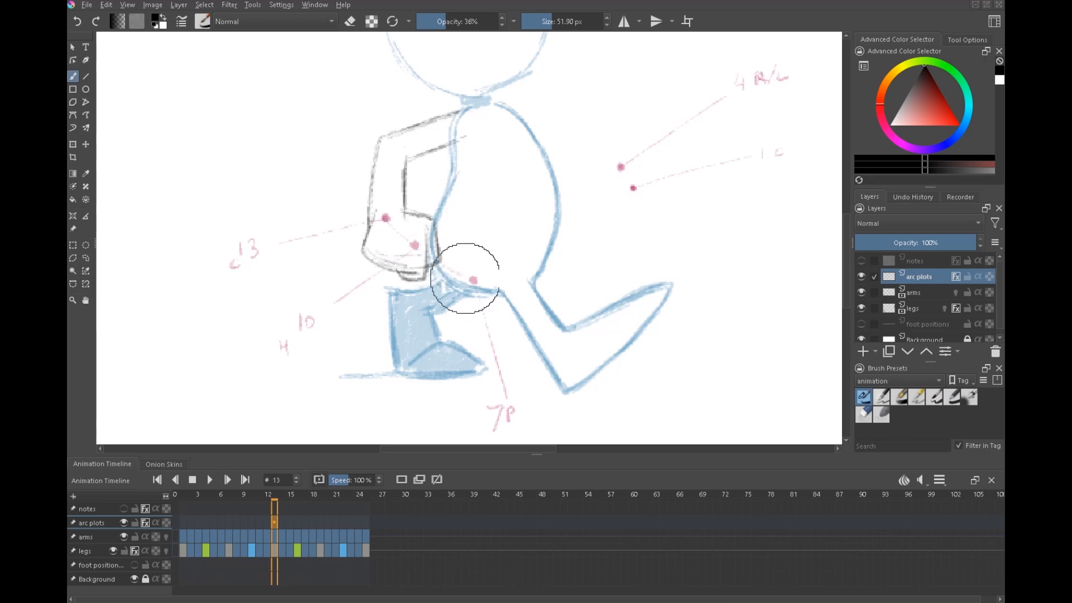
Sketch the curved motion arc connecting the plotted wrist points from frame 4 through frame 13
mouse_move(474, 282)
left_mouse_down()
mouse_move(556, 292)
mouse_move(598, 269)
left_mouse_up()
mouse_move(623, 168)
left_mouse_down()
mouse_move(632, 223)
mouse_move(595, 268)
left_mouse_up()
mouse_move(474, 285)
left_mouse_down()
mouse_move(589, 265)
mouse_move(623, 235)
left_mouse_up()
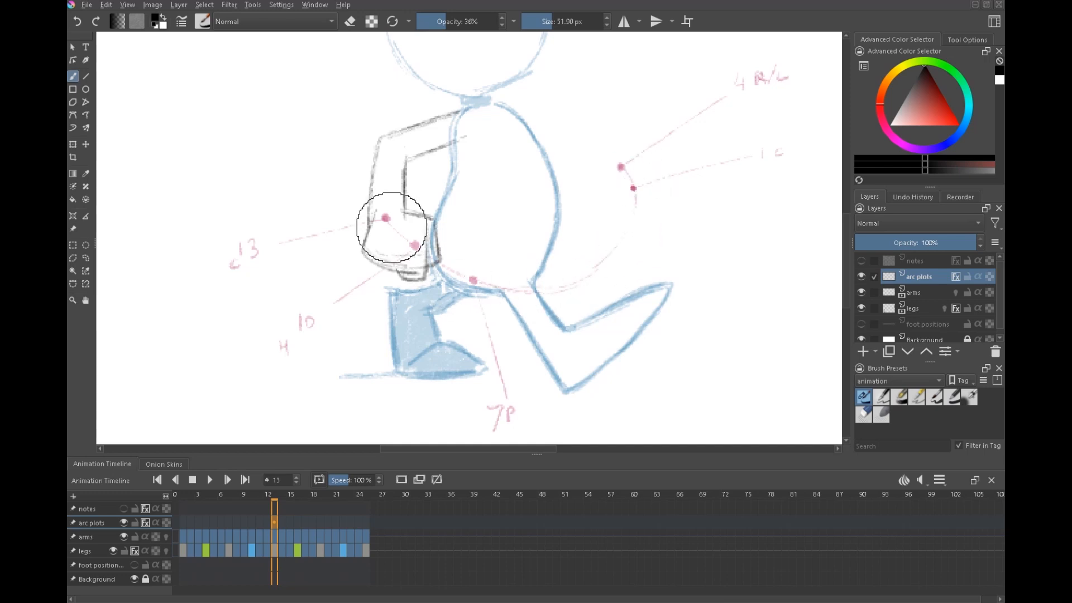
Flip repeatedly between frames 13 and 16 to compare the wrist's position against the plotted arc
left_click(296, 524)
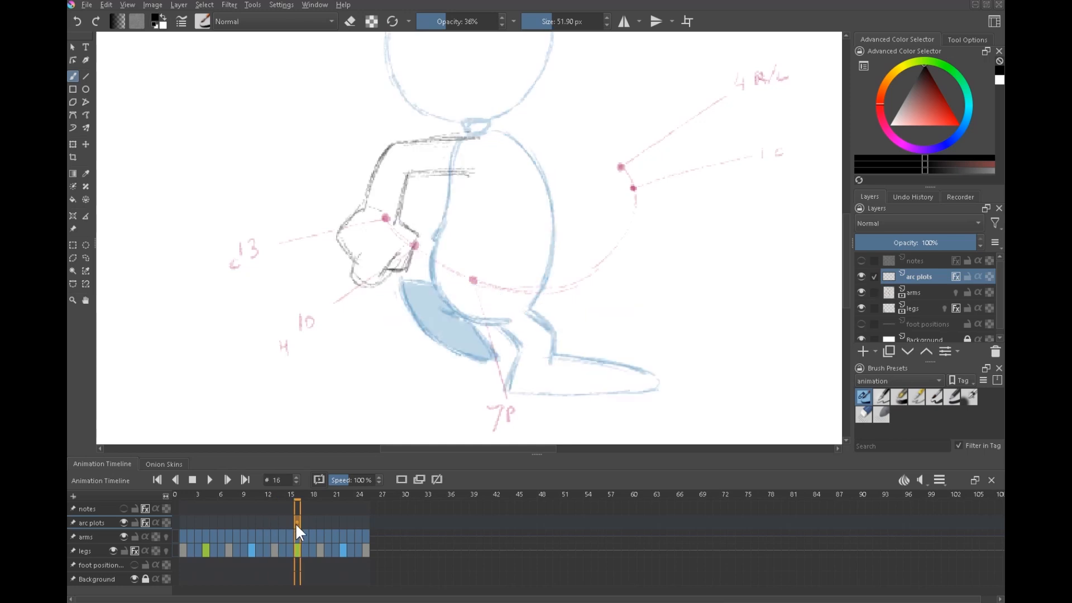
left_click(277, 523)
left_click(296, 523)
left_click(279, 521)
left_click(294, 521)
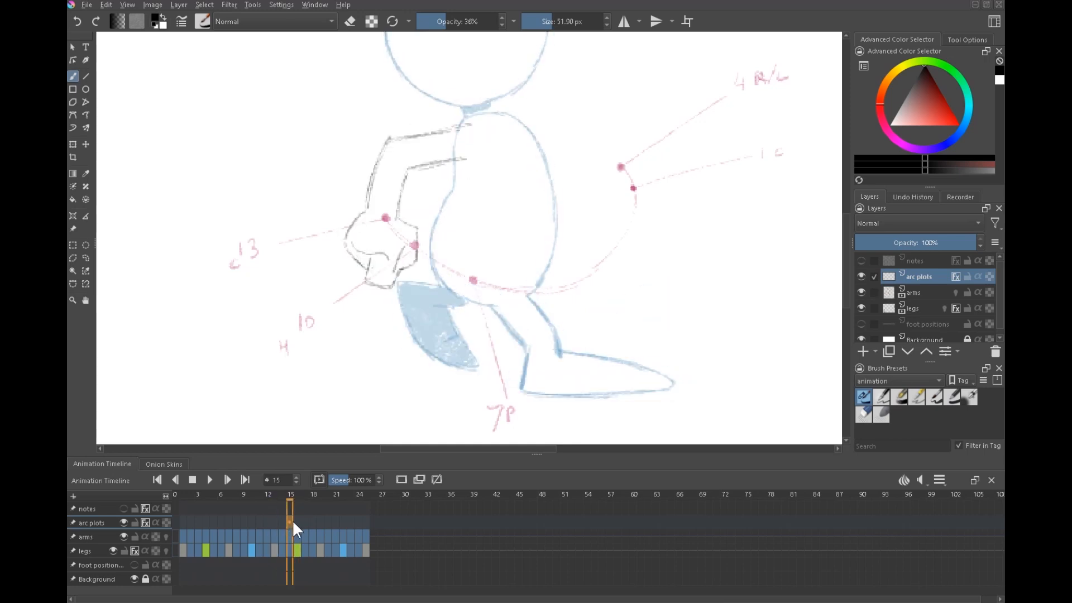
left_click(274, 519)
left_click(298, 519)
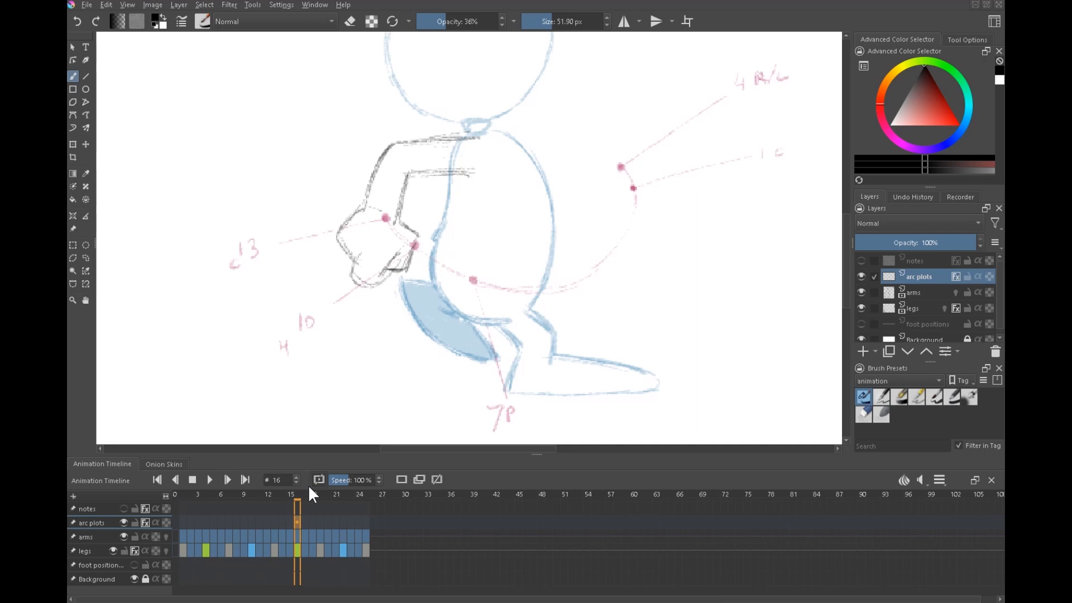
left_click(280, 552)
left_click(296, 549)
left_click(282, 551)
left_click(296, 549)
left_click(278, 550)
left_click(287, 548)
left_click(275, 549)
left_click(296, 548)
left_click(273, 550)
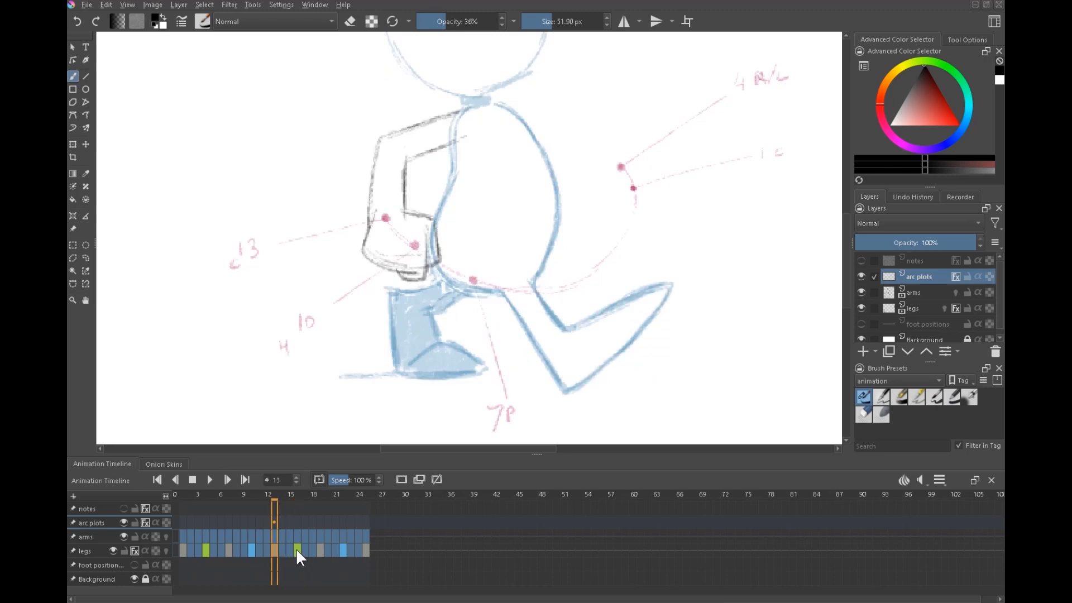
left_click(256, 550)
left_click(273, 549)
left_click(296, 549)
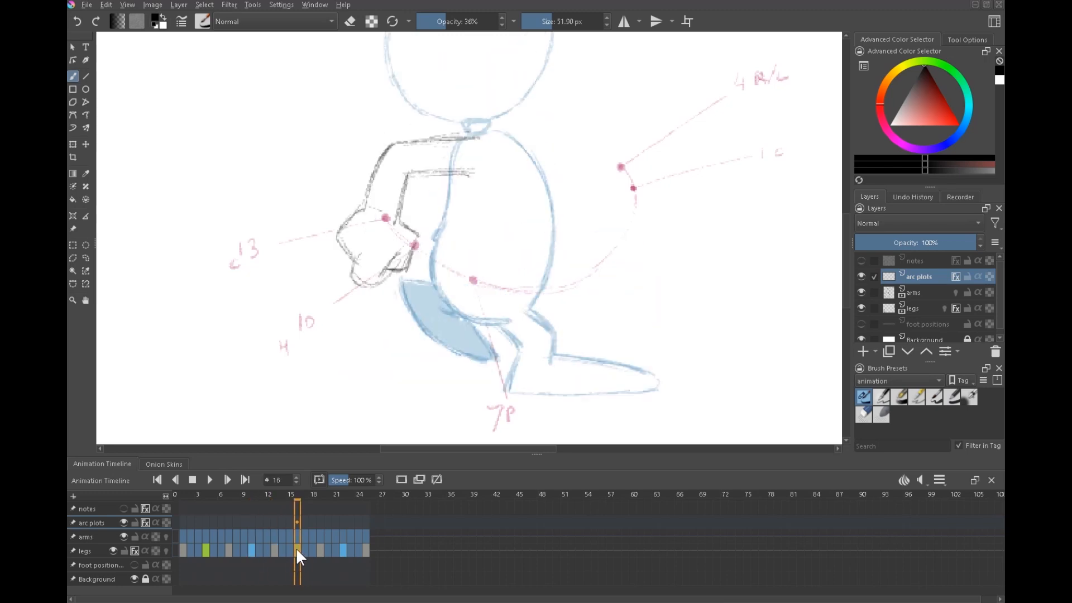
left_click(274, 549)
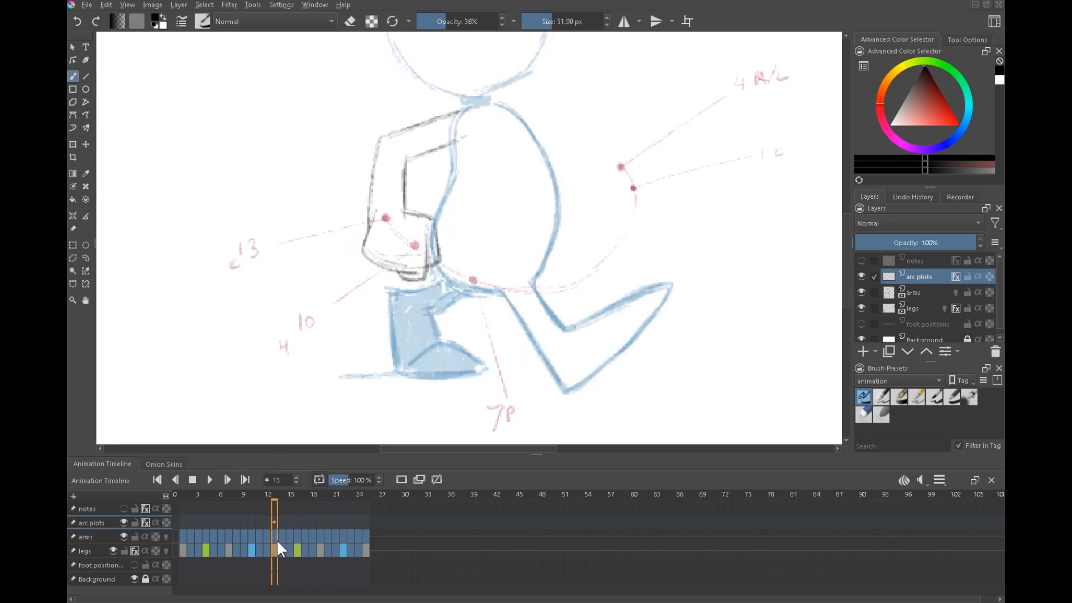
left_click(297, 550)
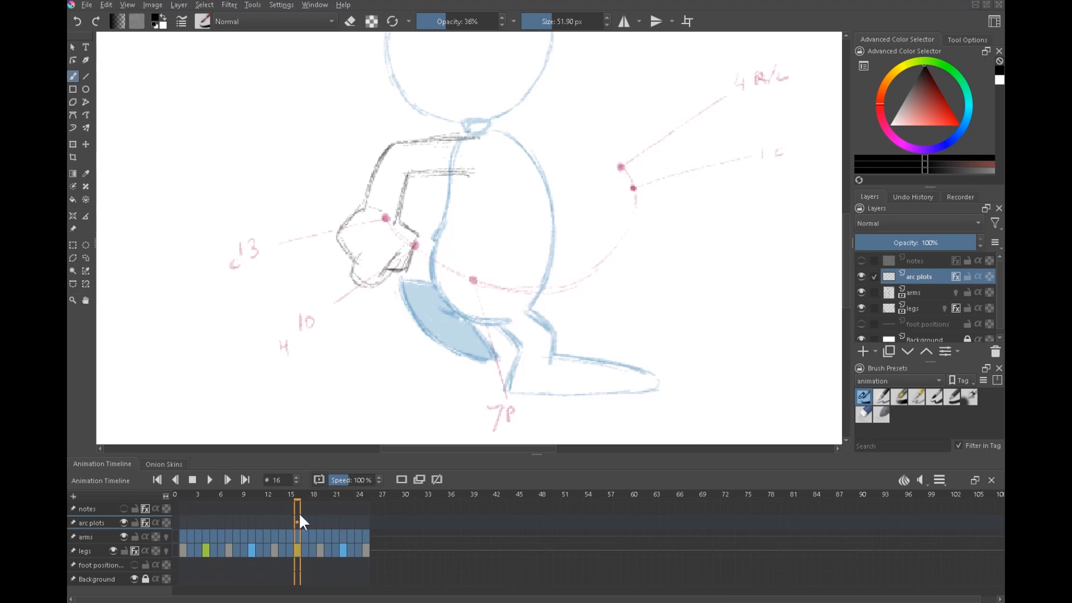
left_click(274, 550)
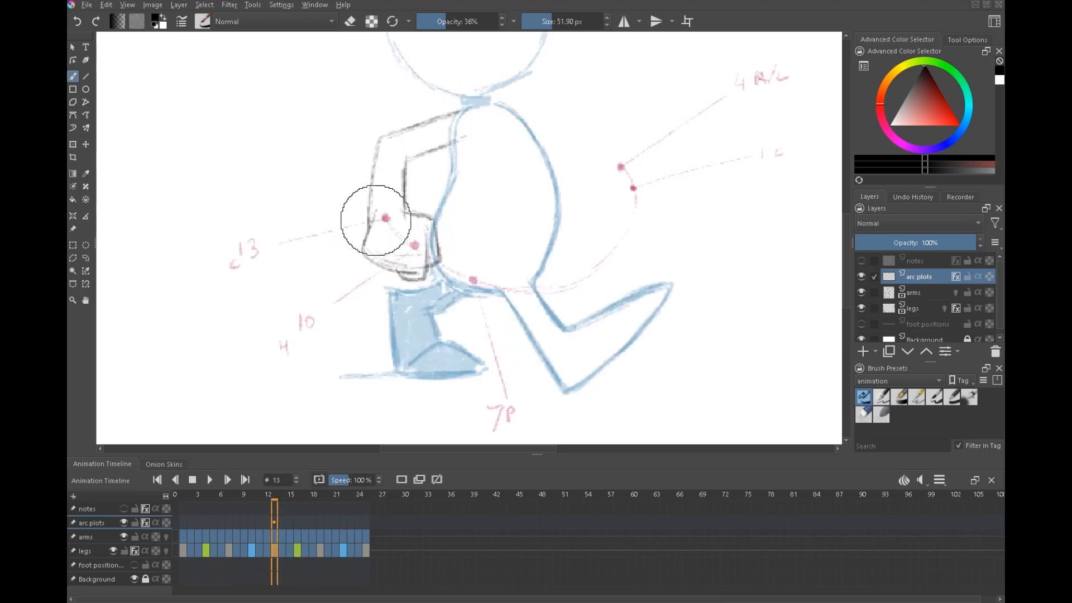
Check the wrist against the plotted arc across frames 11 to 17 and on frame 1
left_click(256, 548)
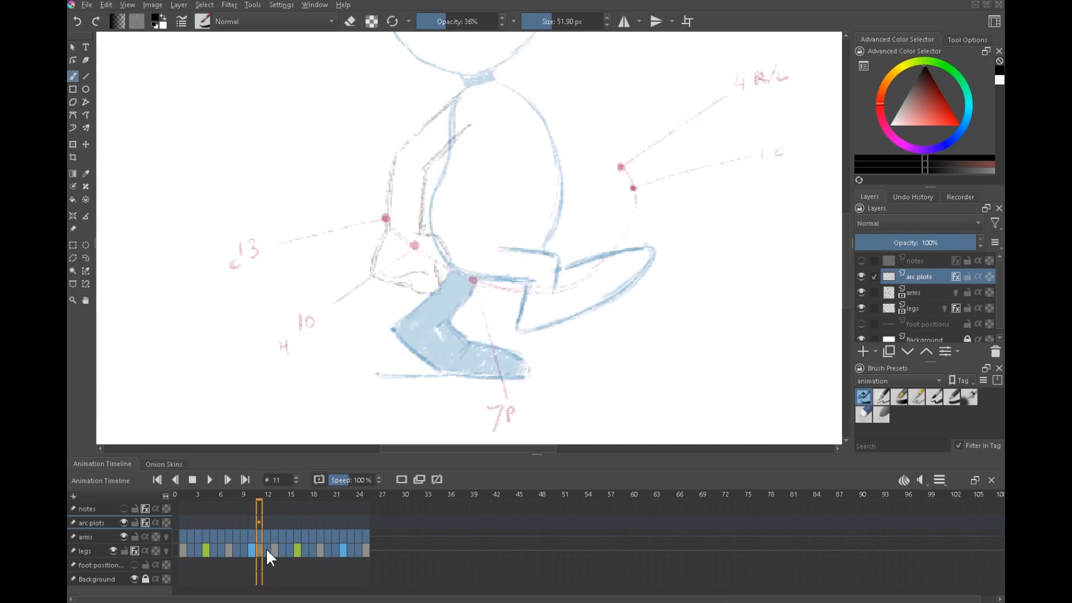
left_click(266, 548)
left_click(278, 549)
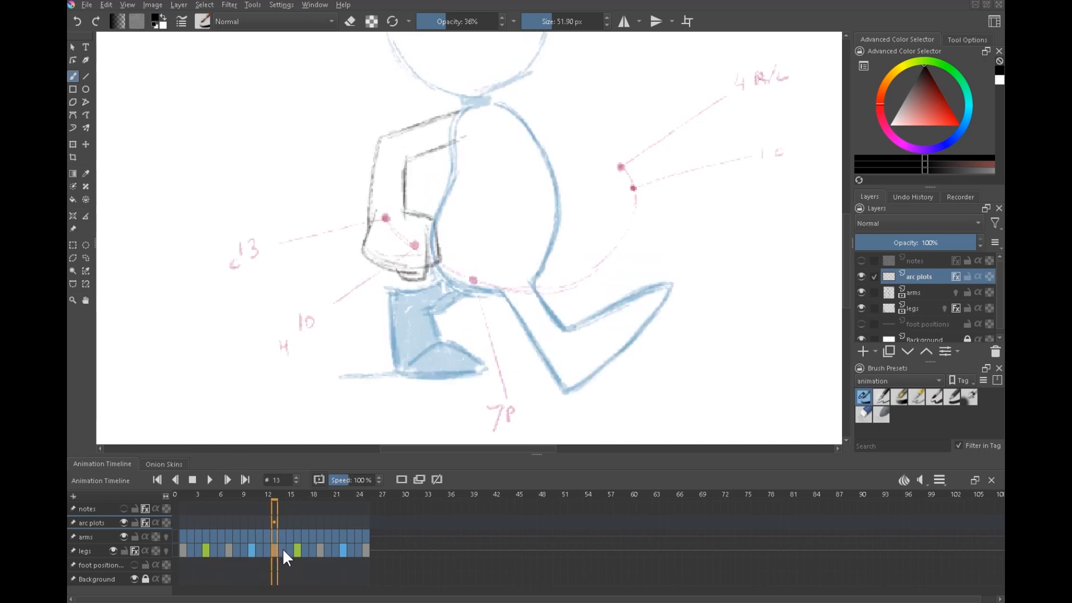
left_click(298, 550)
left_click(289, 550)
left_click(305, 550)
left_click(259, 550)
left_click(267, 548)
left_click(290, 550)
left_click(305, 550)
left_click(275, 552)
left_click(183, 550)
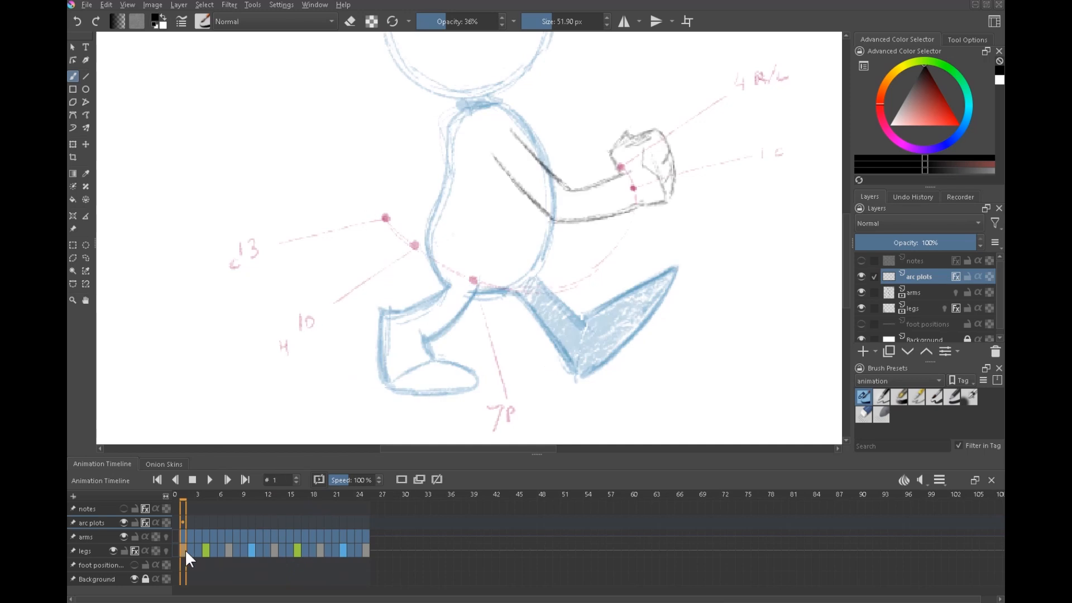
On frame 13 of the arms layer, lasso the arm, rotate it slightly about the shoulder, nudge it into place and deselect
left_click(275, 551)
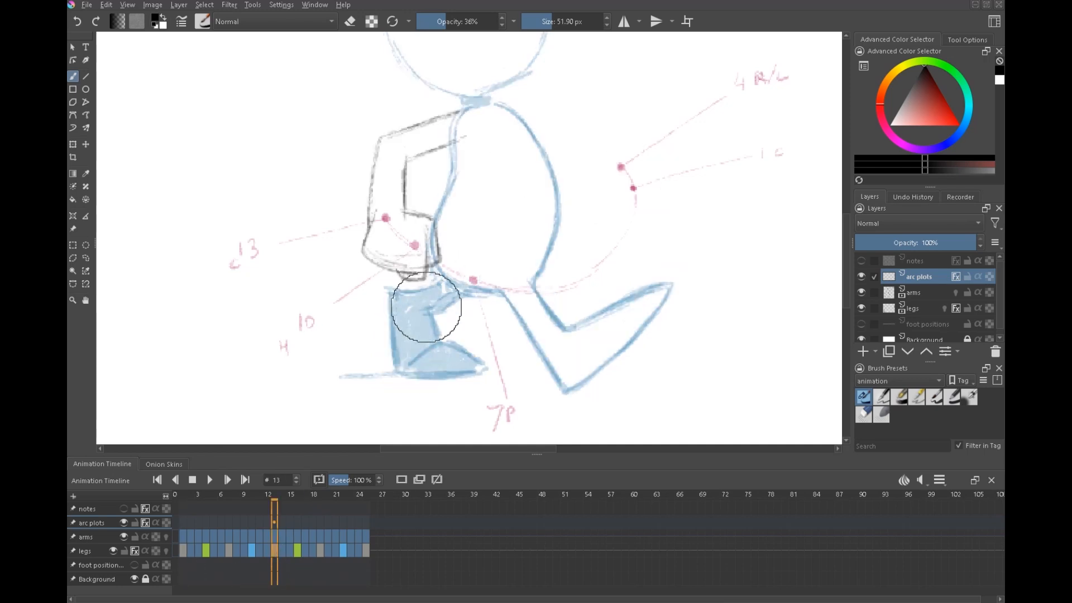
key("ctrl+t")
key("Escape")
key("Page_Down")
mouse_move(470, 90)
left_mouse_down()
mouse_move(339, 219)
mouse_move(396, 310)
mouse_move(518, 213)
mouse_move(522, 107)
left_mouse_up()
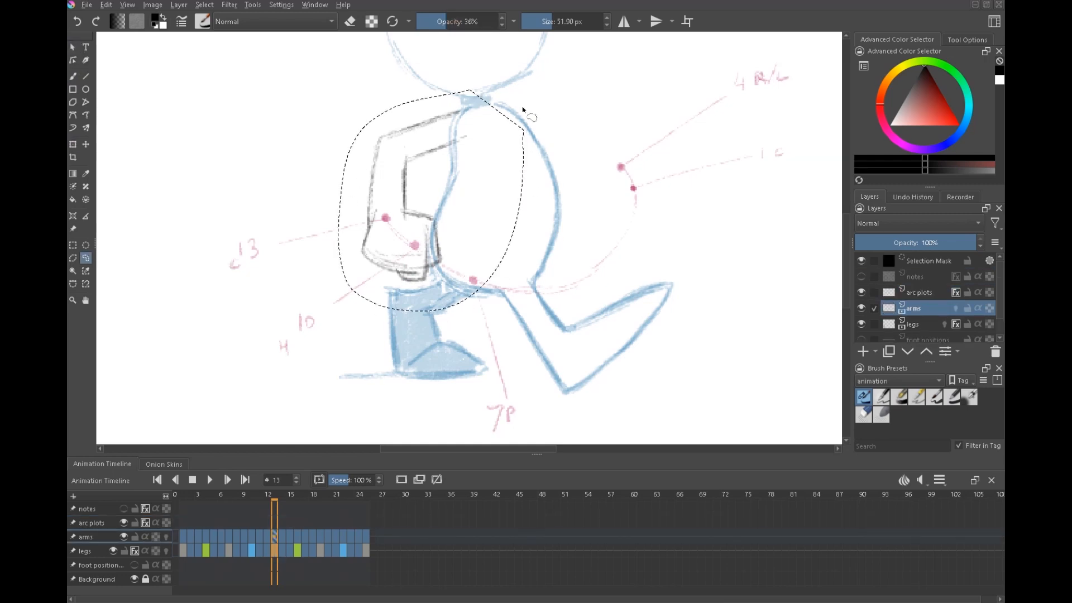
key("ctrl+t")
left_click_drag(430, 201, 460, 113)
left_click_drag(531, 323, 544, 313)
left_click_drag(451, 144, 453, 146)
key("Return")
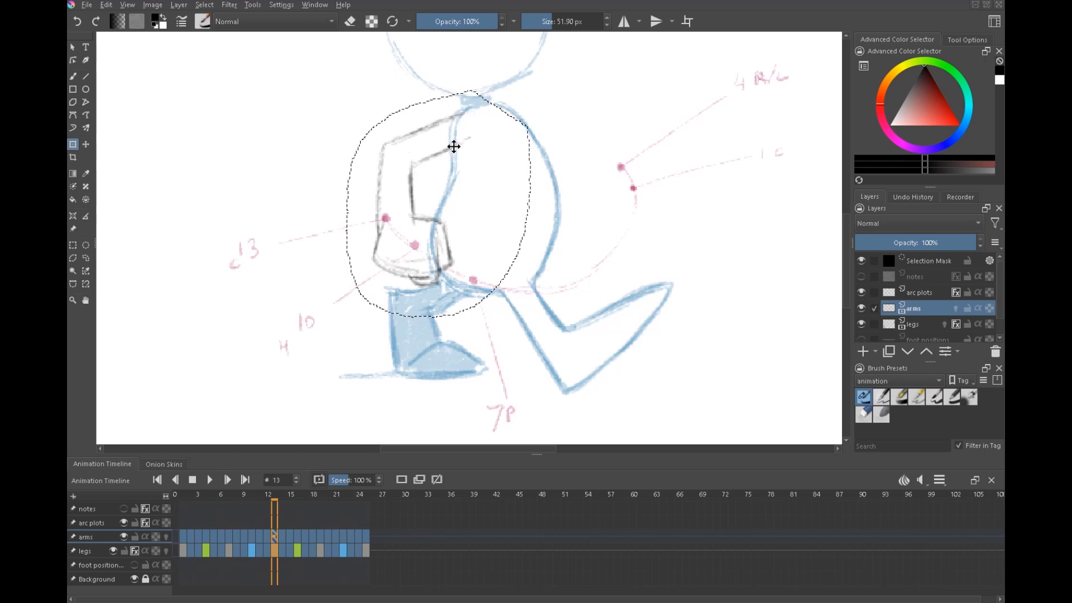
key("ctrl+shift+a")
On frame 16, lasso the arm, rotate it slightly about the shoulder, shift it so the wrist meets the arc, and deselect
left_click(298, 536)
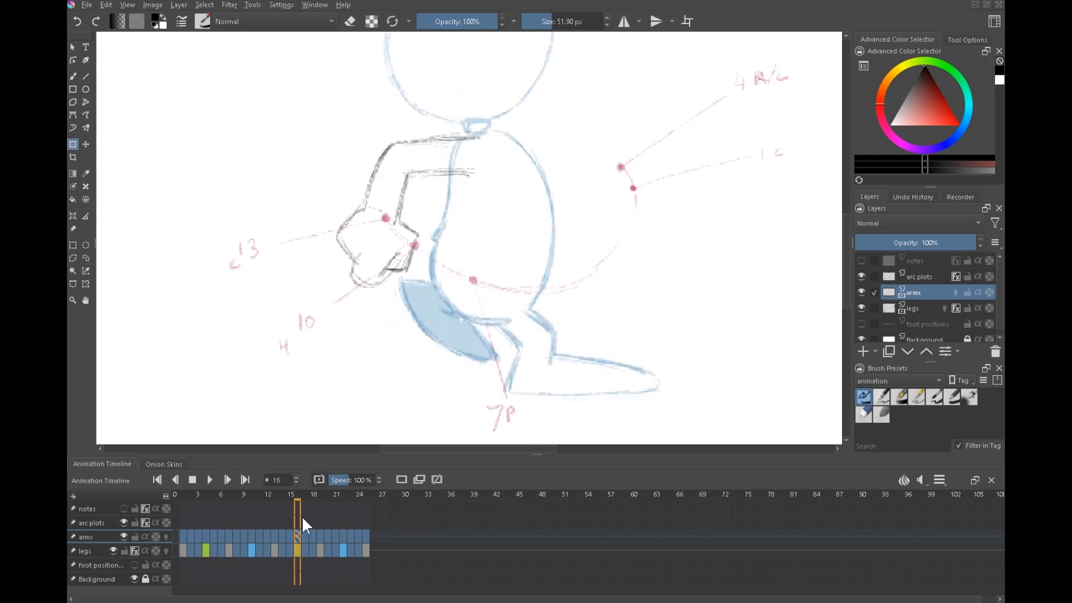
key("f")
mouse_move(491, 101)
left_mouse_down()
mouse_move(447, 342)
mouse_move(495, 94)
left_mouse_up()
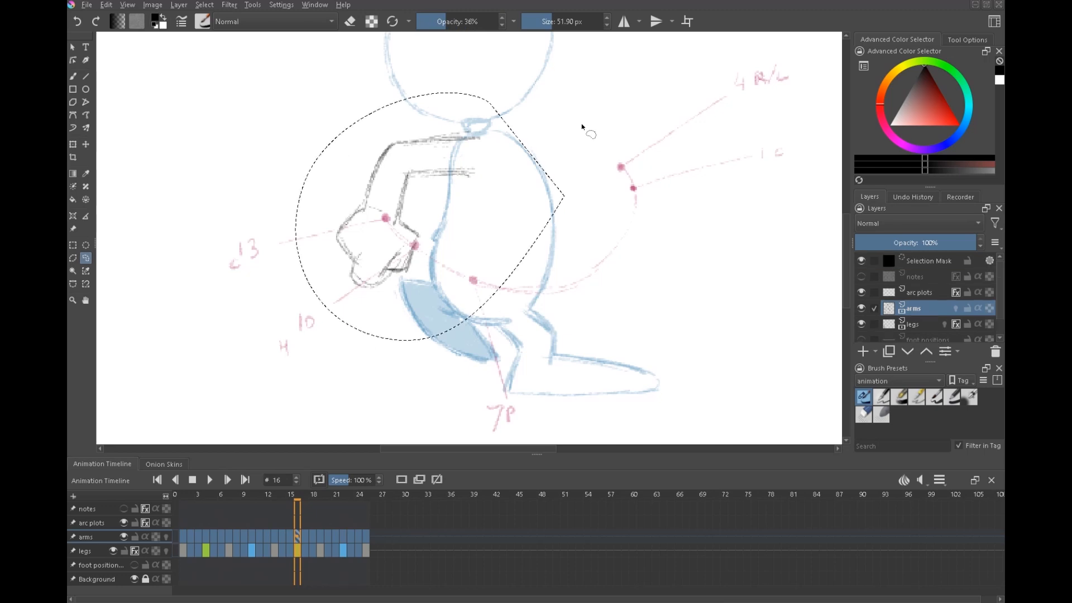
key("ctrl+t")
left_click_drag(430, 216, 474, 144)
left_click_drag(577, 340, 568, 347)
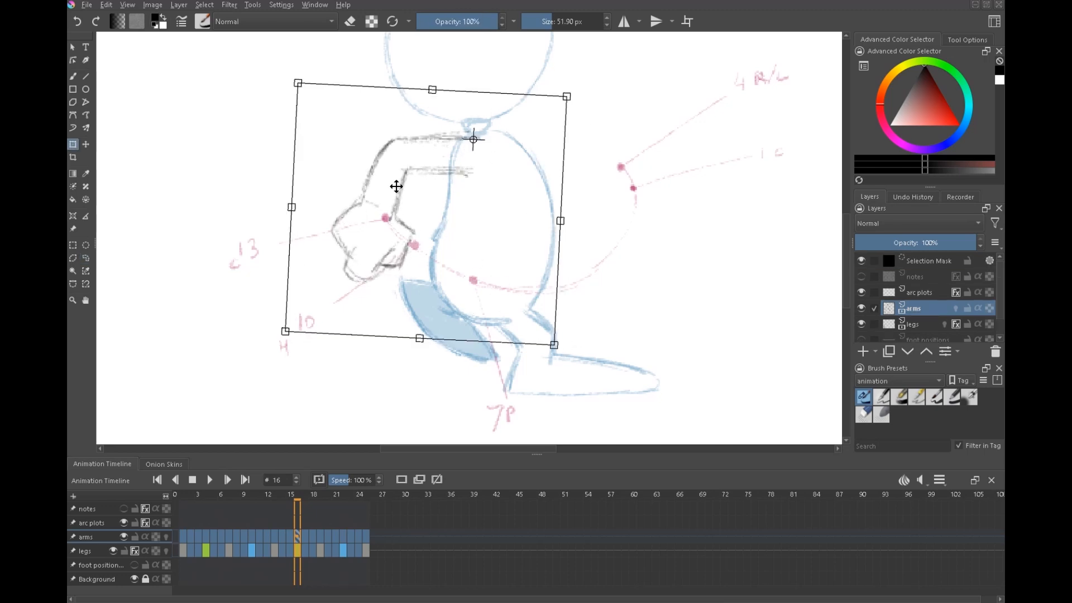
left_click_drag(443, 168, 439, 167)
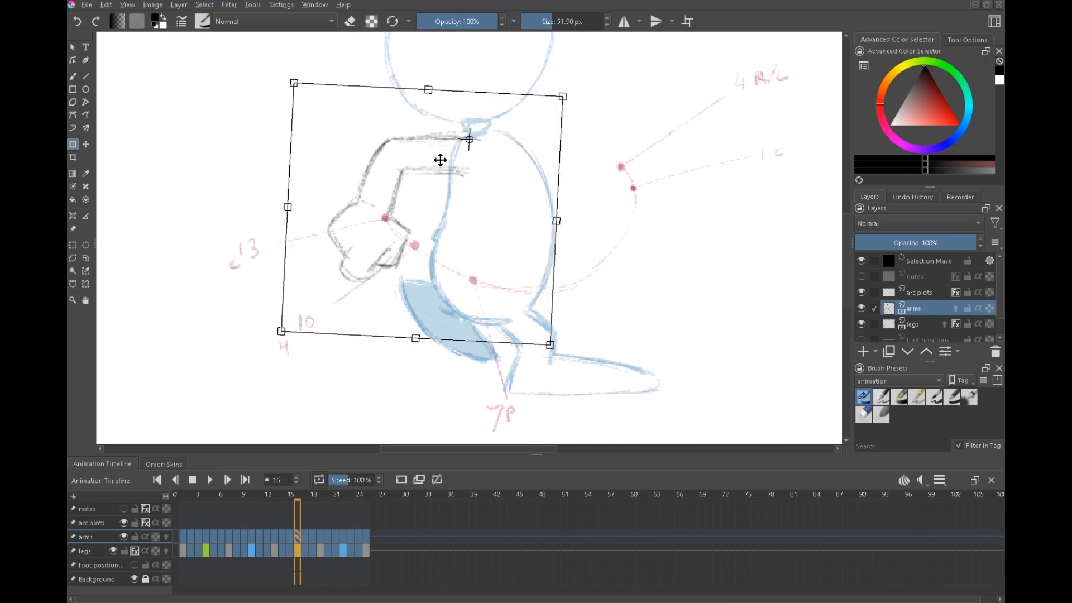
key("Return")
key("ctrl+shift+a")
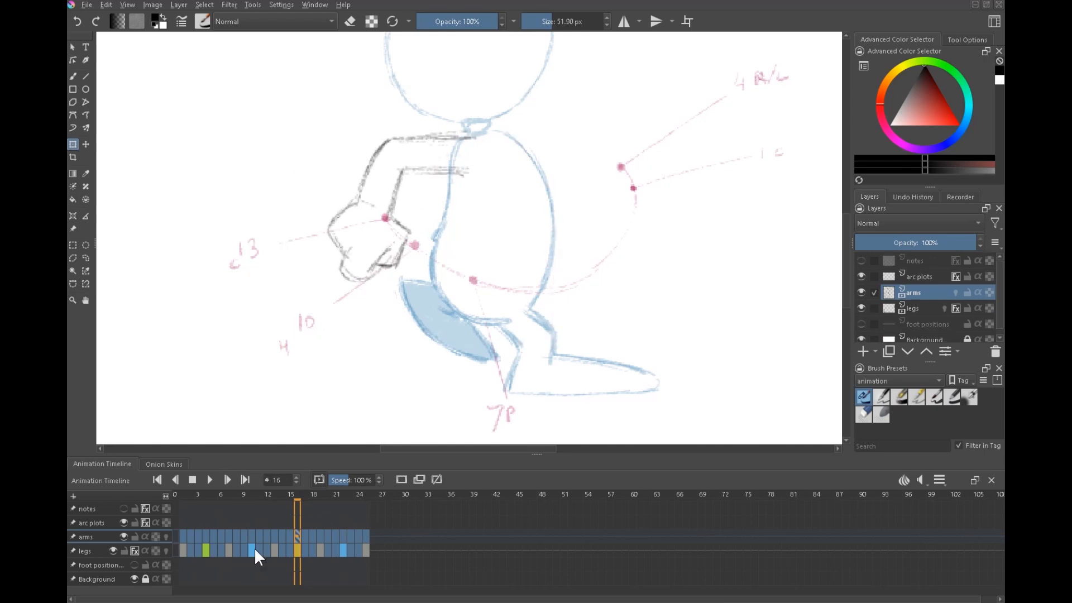
Check the arm in-betweens on frames 11, 12 and 14 and compare frame 11 with the arm on frame 10
left_click(267, 550)
left_click(258, 548)
left_click(267, 548)
left_click(283, 548)
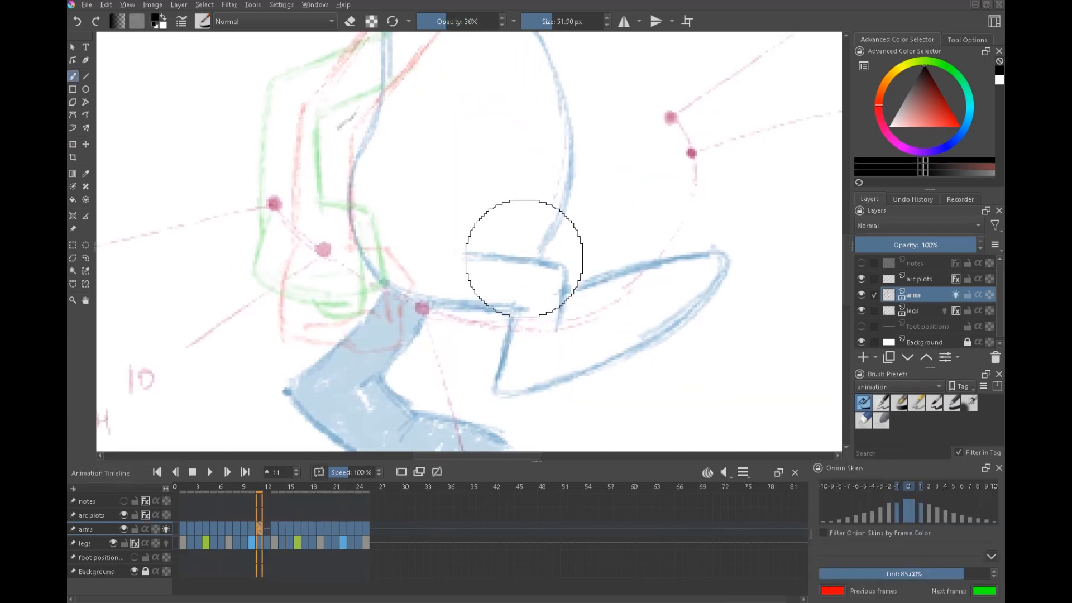
scroll(422, 300, "down", 4)
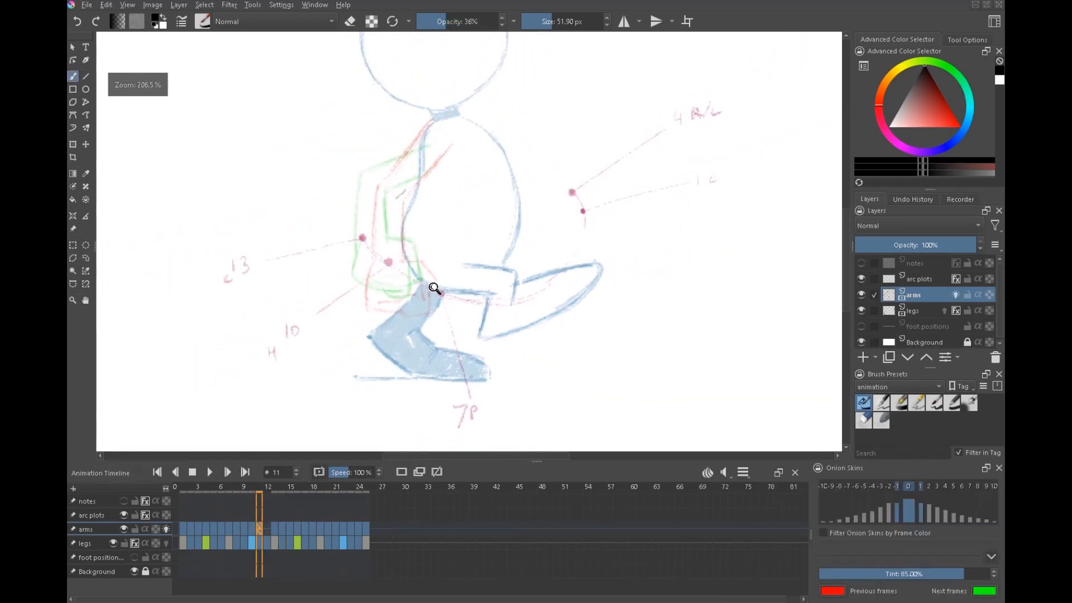
left_click(252, 527)
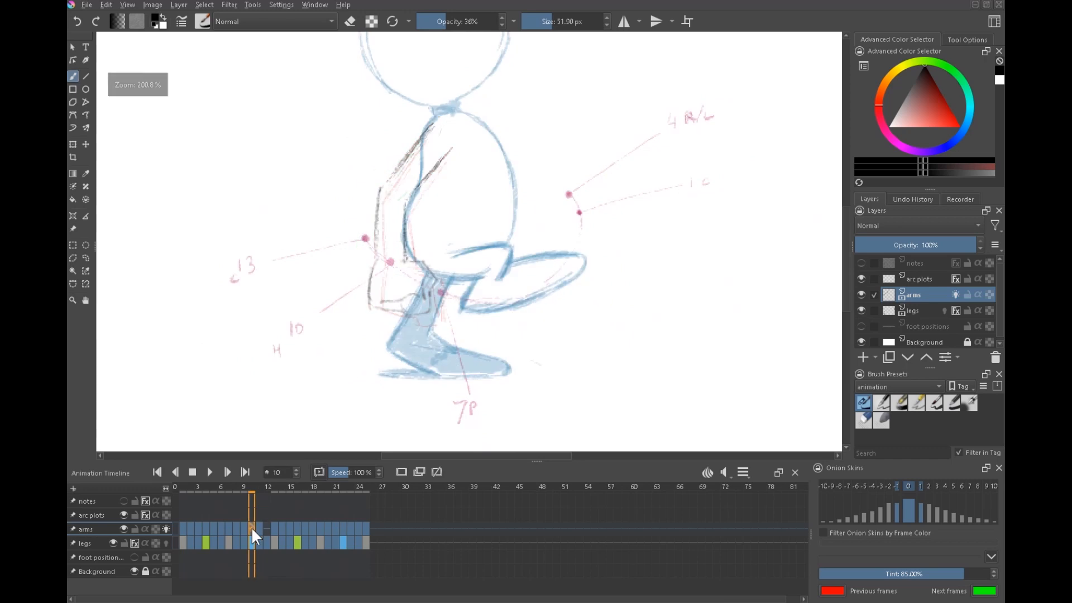
On the arc plots layer, compare the wrist with the plotted marks on frames 7 and 10, and replot the frame 13 wrist mark
left_click(924, 281)
left_click_drag(587, 311, 550, 323)
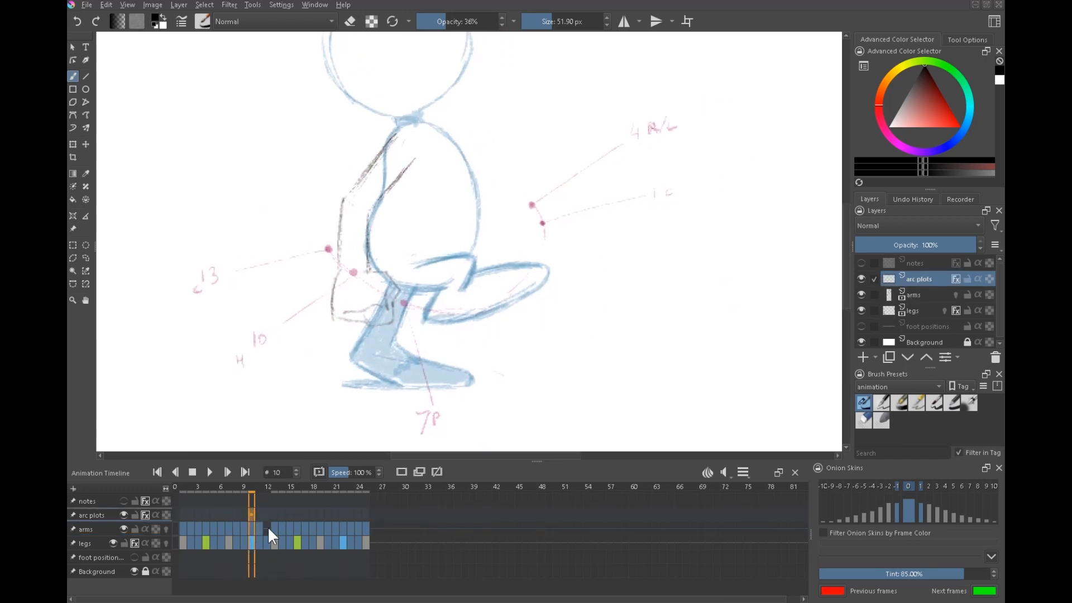
key("Left")
key("Left")
key("Left")
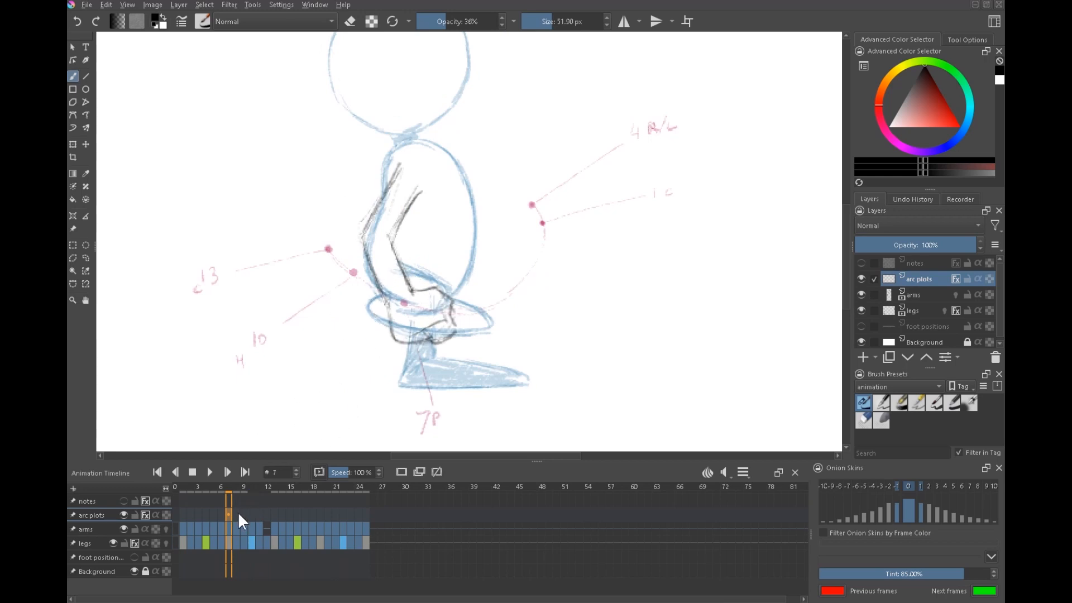
key("Right")
key("Right")
key("Right")
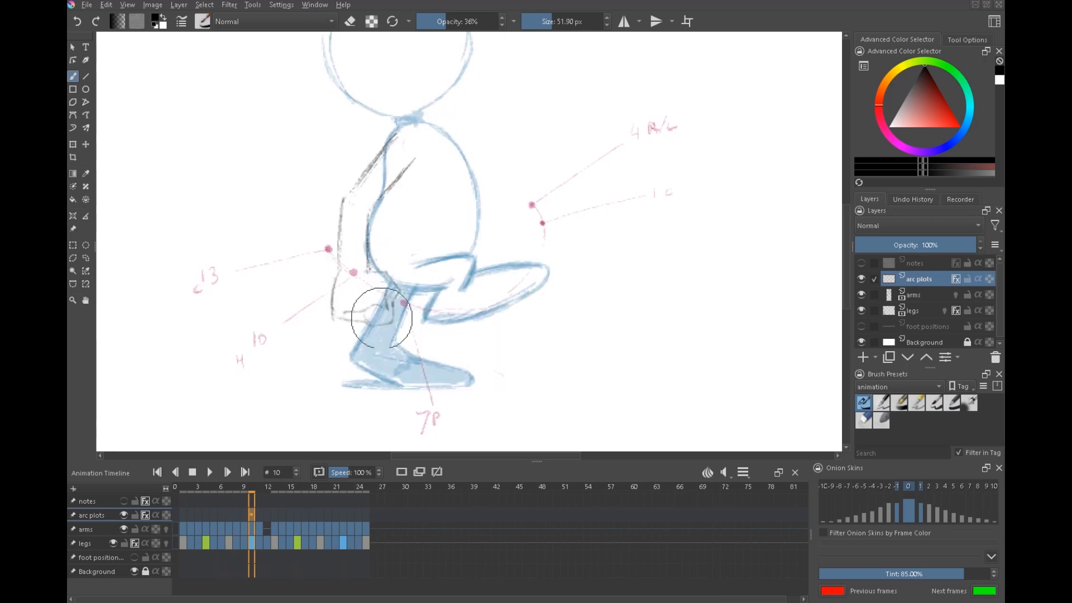
left_click(274, 514)
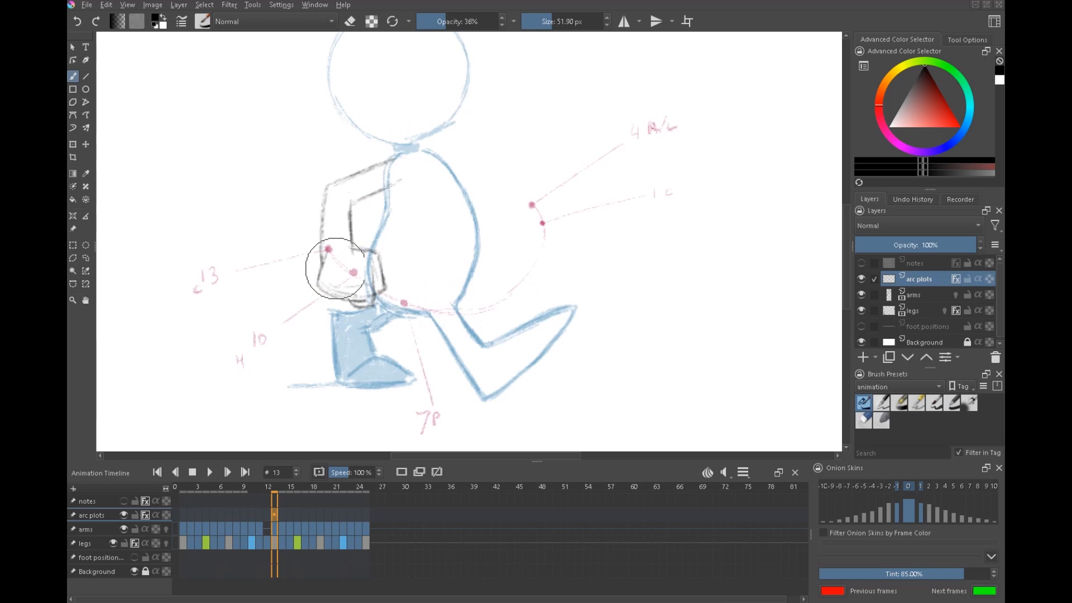
left_click_drag(351, 258, 409, 223)
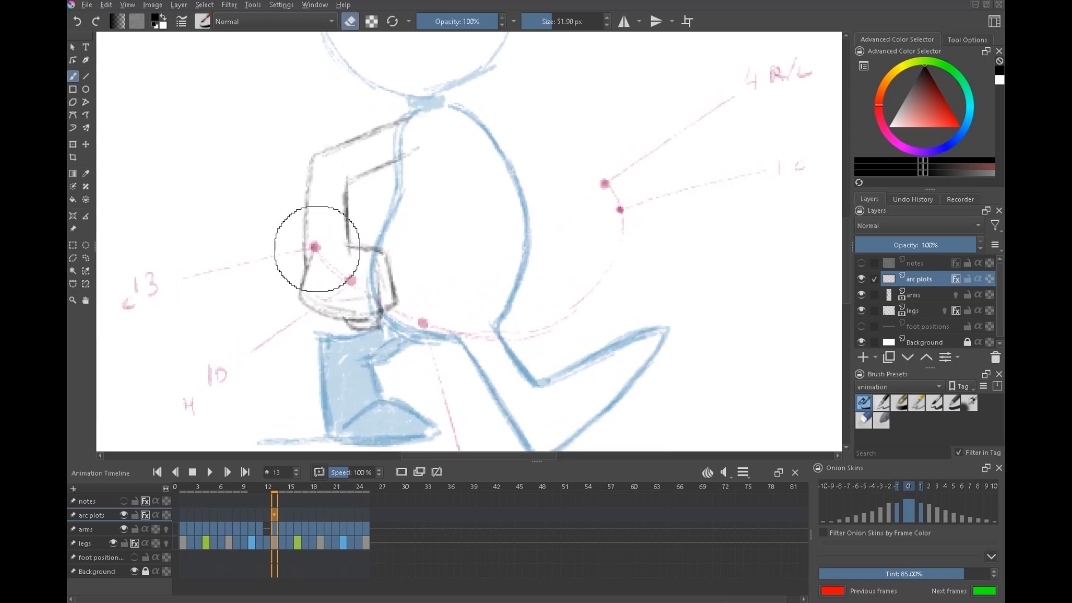
On frame 16, plot the wrist position with a dot and label it 16 with a leader line
key("period")
key("period")
key("period")
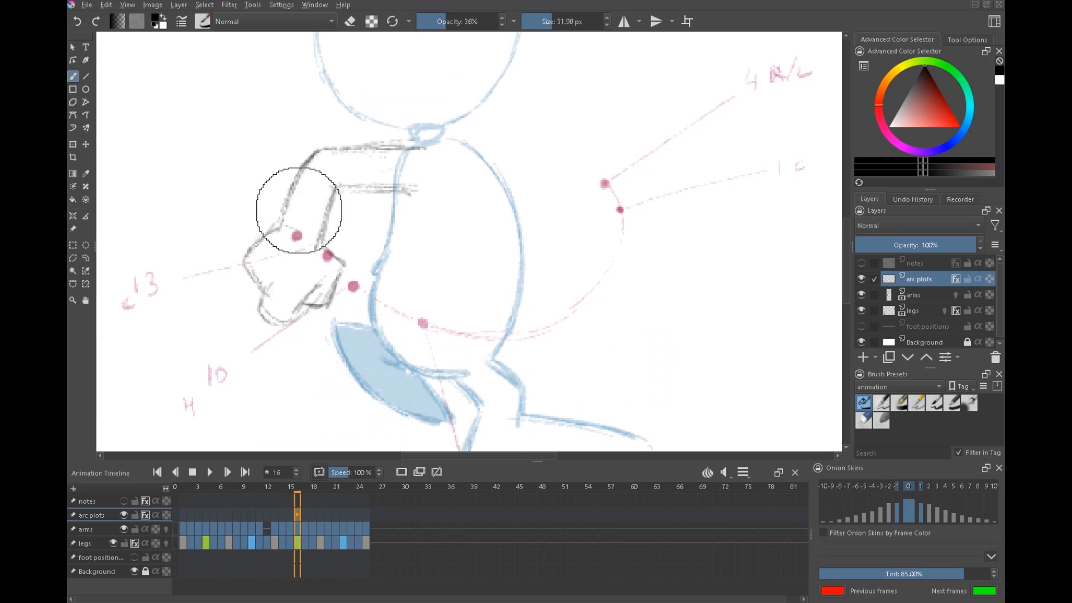
left_click_drag(141, 183, 147, 196)
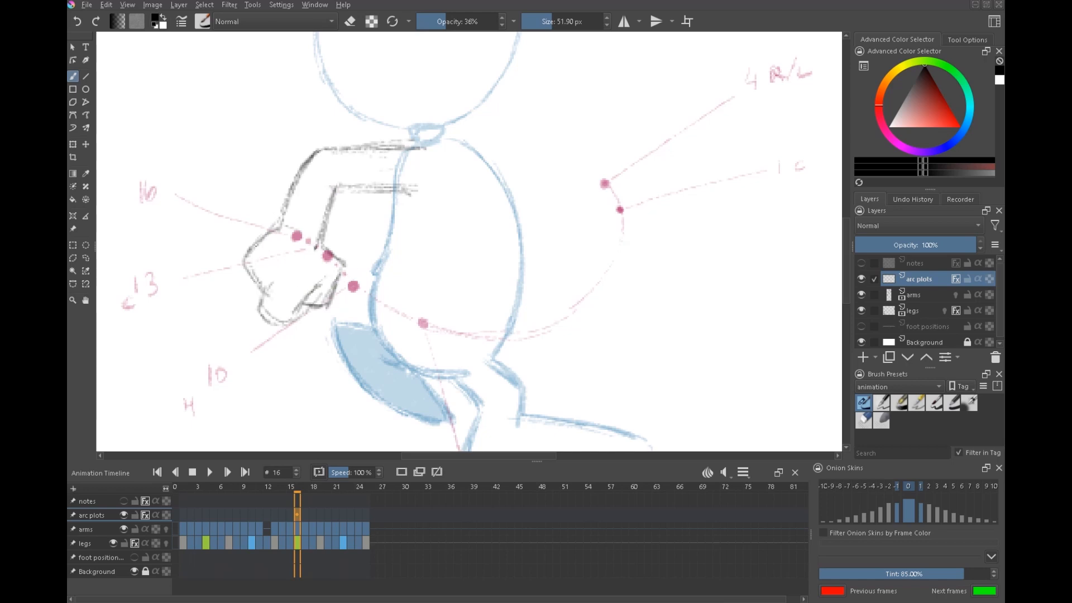
On frame 17, plot the wrist, label it 17 and join it to the frame 16 mark with a curve
left_click(305, 514)
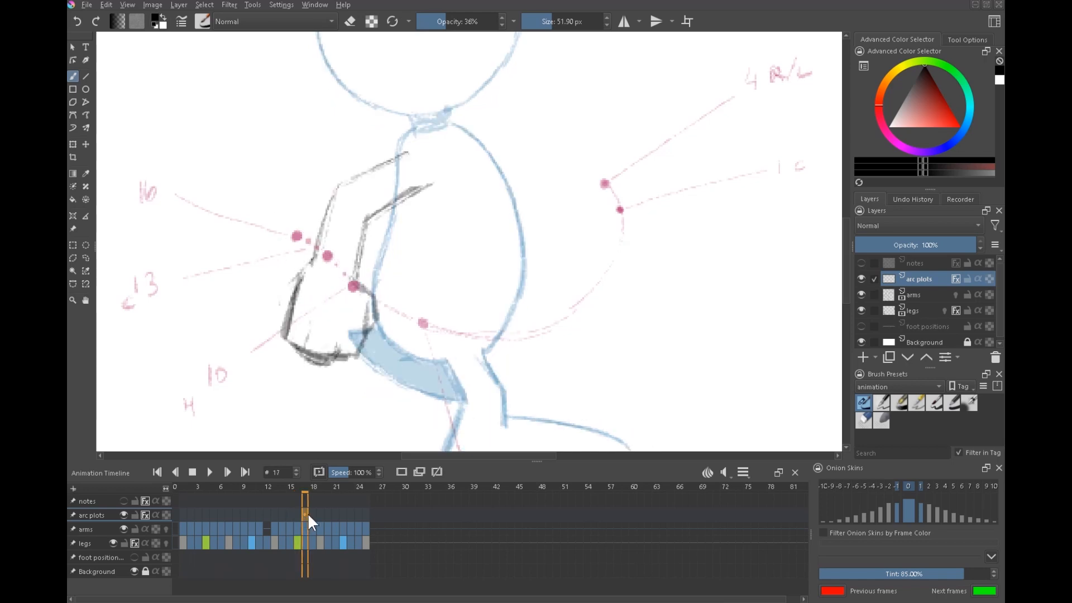
left_click(320, 277)
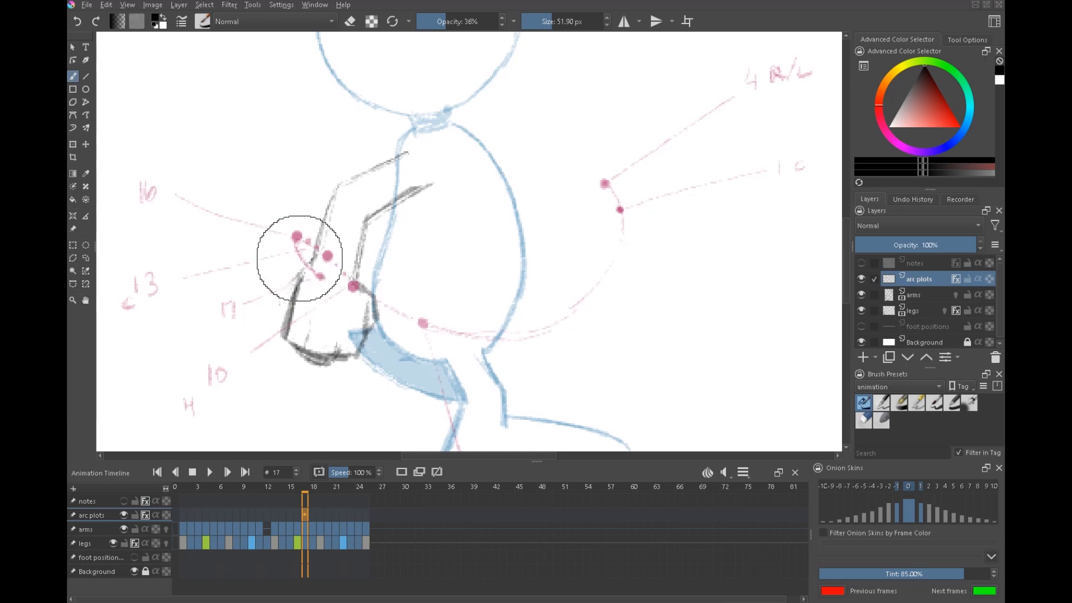
left_click(320, 514)
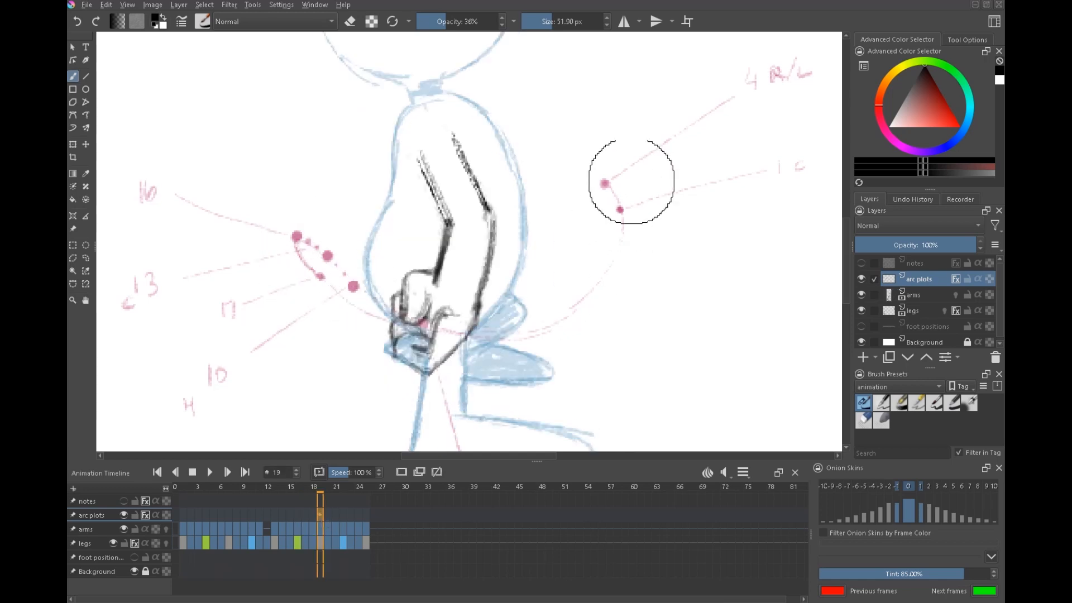
Switch to the arms layer, compare the arms on frames 10 and 13, and turn on onion skins at frame 11
left_click(259, 529)
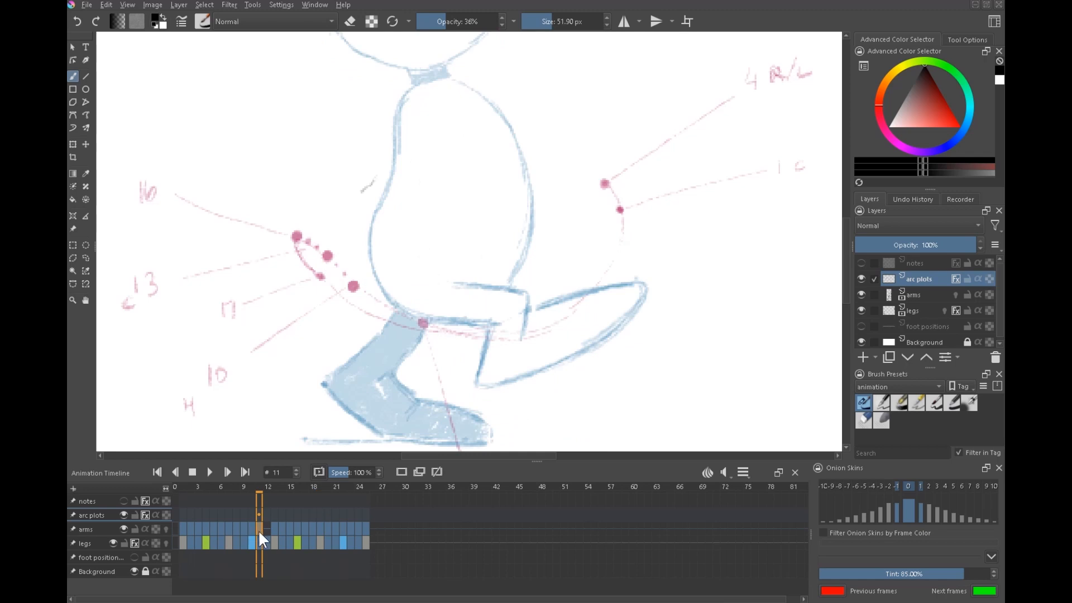
left_click(916, 292)
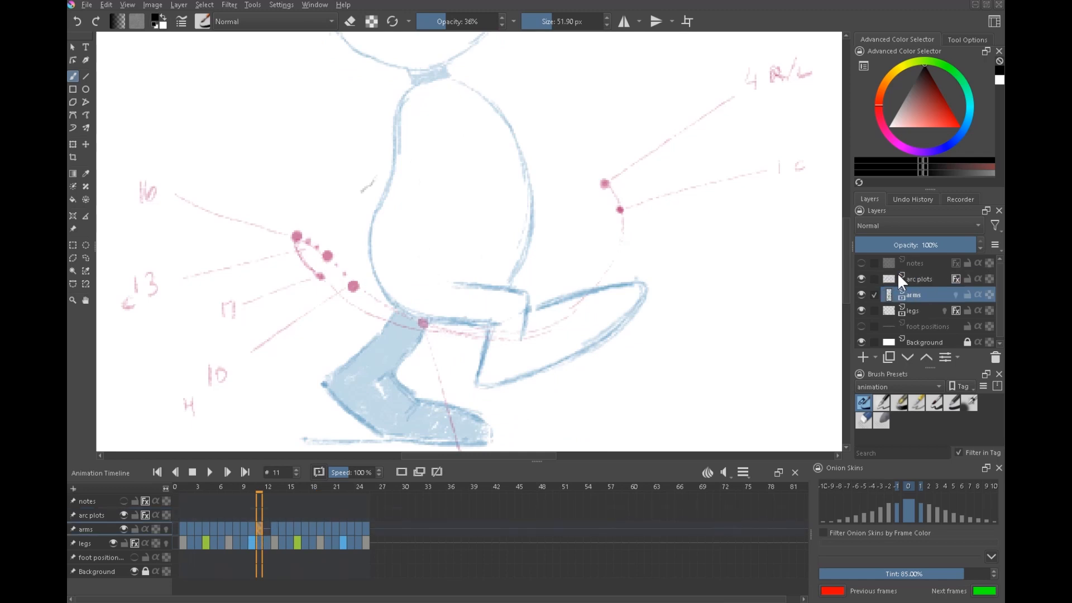
left_click(251, 529)
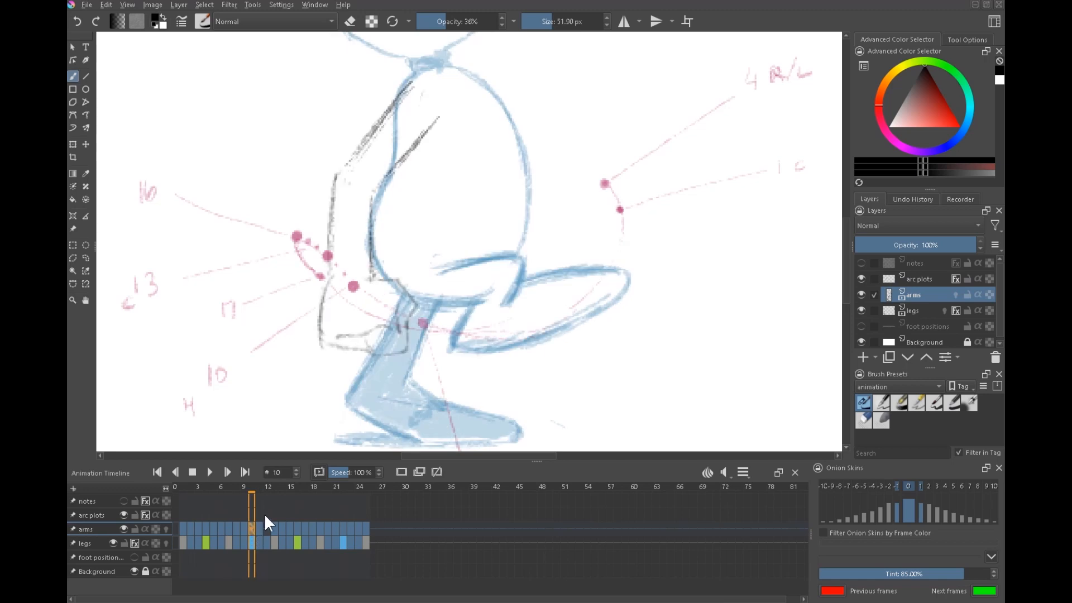
left_click(276, 529)
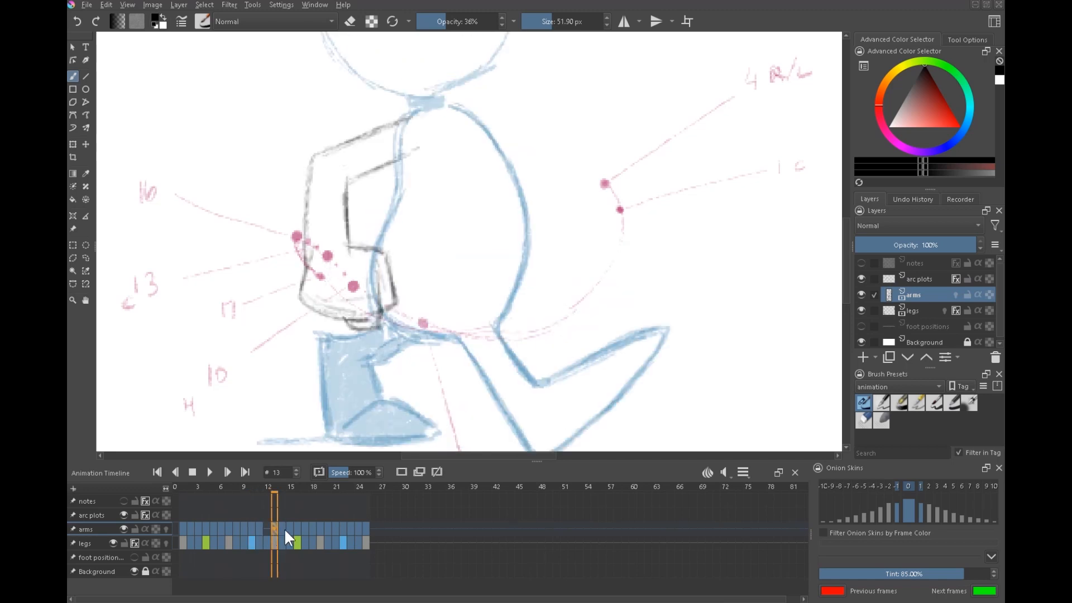
left_click(259, 529)
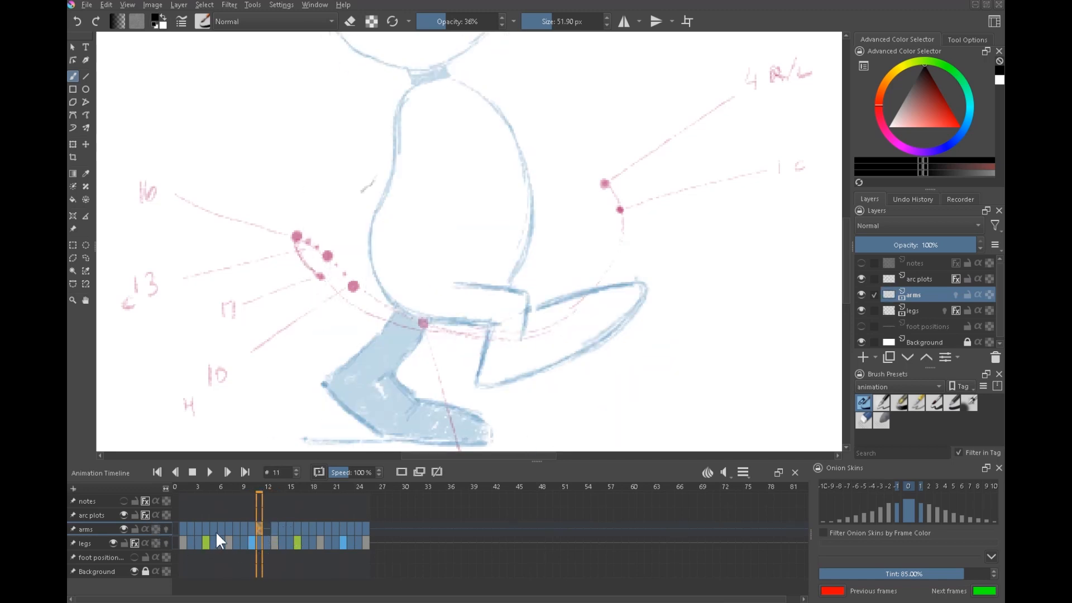
left_click(166, 529)
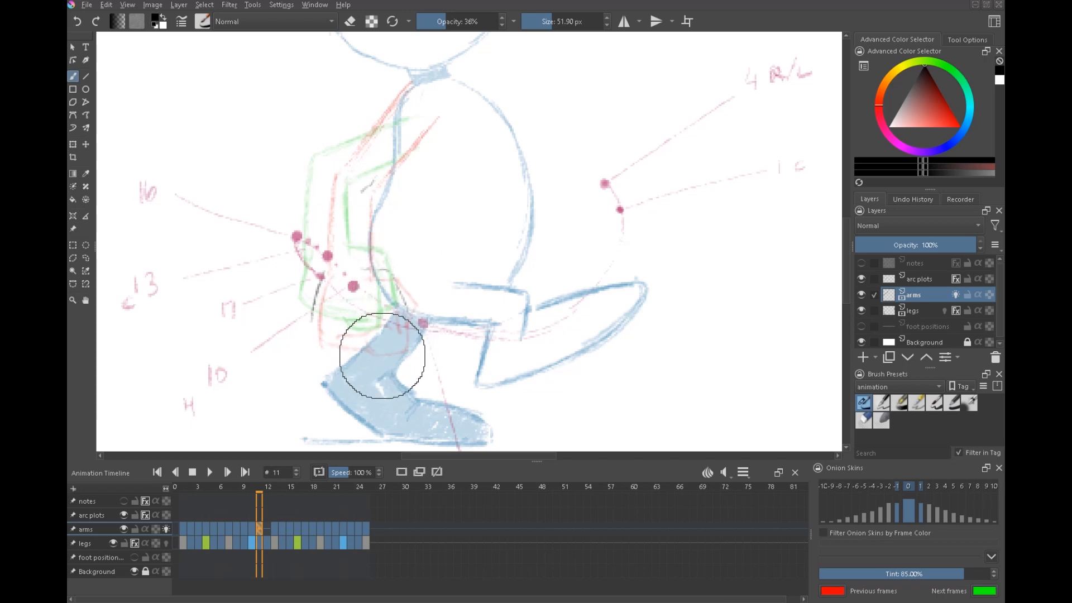
Sketch the in-between hand on frame 11 midway between the onion-skinned hands of the neighbouring frames
mouse_move(367, 345)
left_mouse_down()
mouse_move(402, 312)
mouse_move(401, 344)
left_mouse_up()
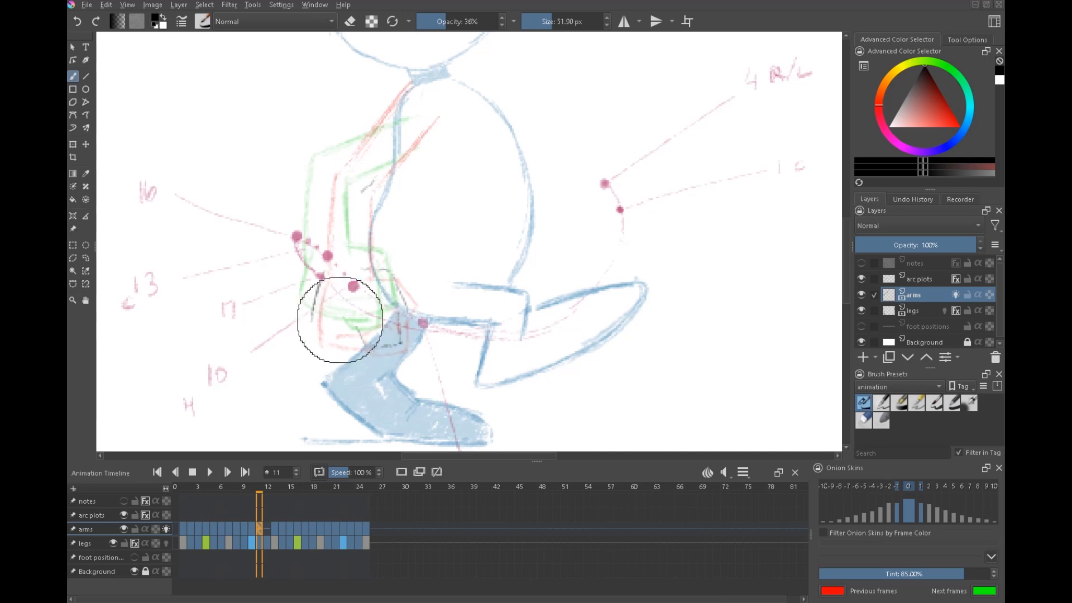
mouse_move(318, 328)
left_mouse_down()
mouse_move(351, 339)
mouse_move(362, 322)
left_mouse_up()
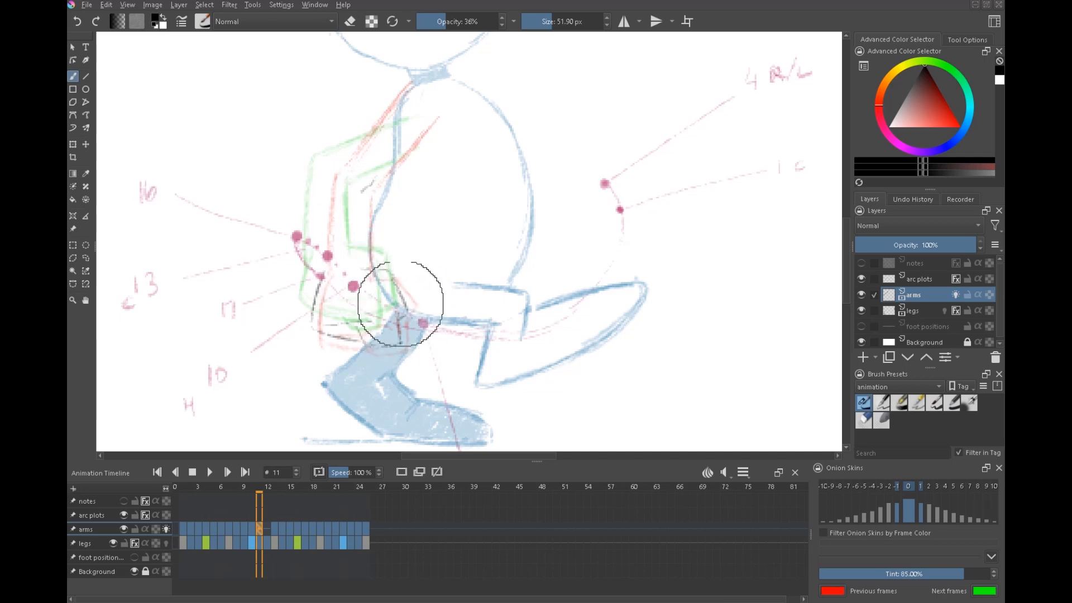
left_click_drag(320, 278, 323, 331)
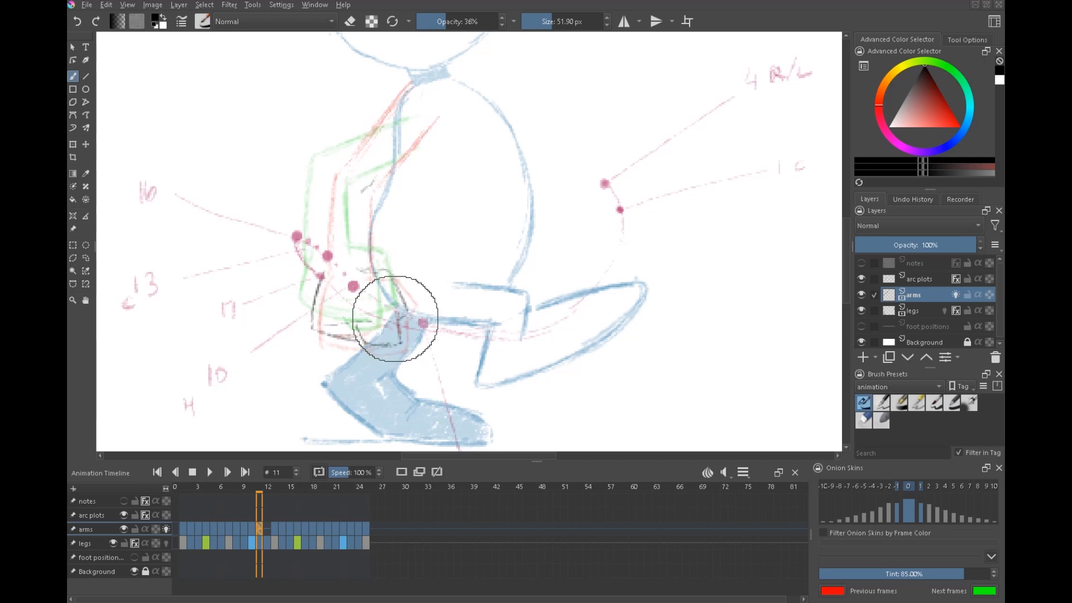
left_click_drag(400, 311, 389, 275)
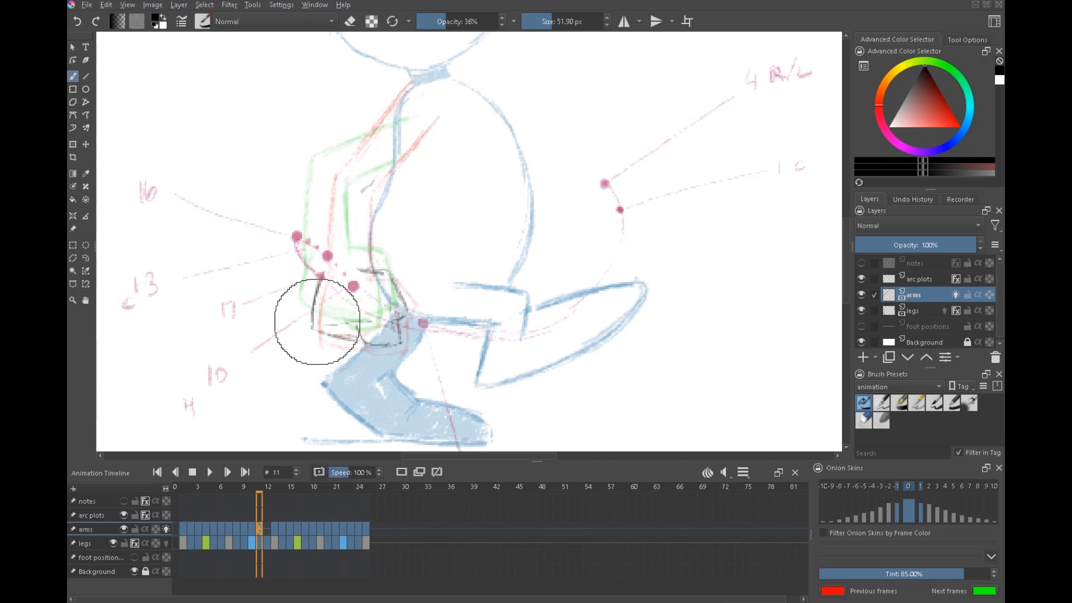
left_click_drag(314, 325, 397, 342)
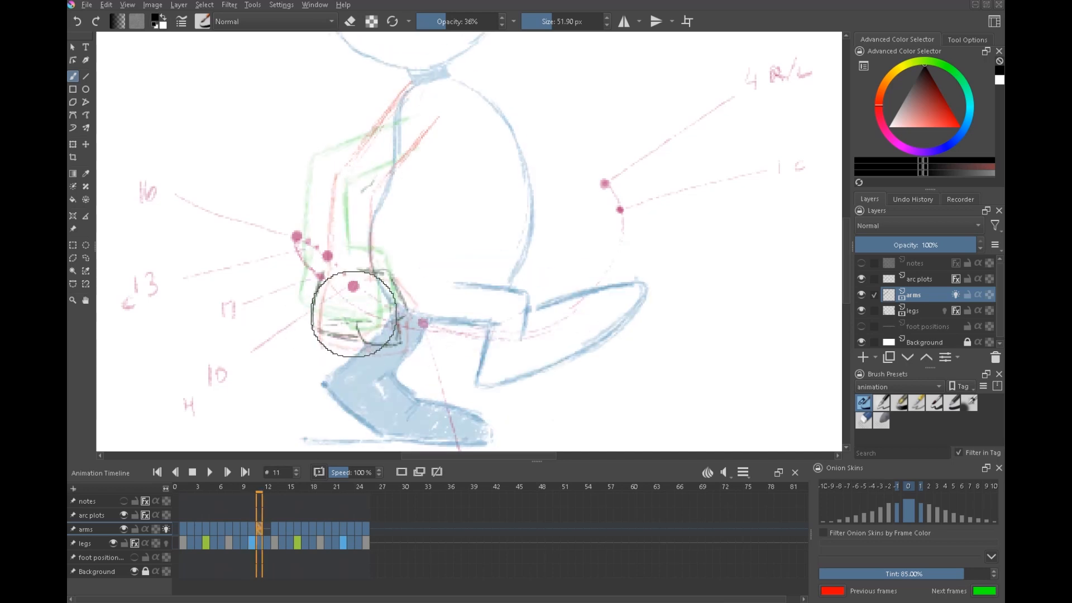
Draw the forearm and upper arm outlines on frame 11 between the onion-skinned arms, up to the shoulder
mouse_move(327, 185)
left_mouse_down()
mouse_move(327, 223)
mouse_move(326, 171)
left_mouse_up()
left_click_drag(320, 246, 313, 328)
left_click_drag(319, 268, 319, 229)
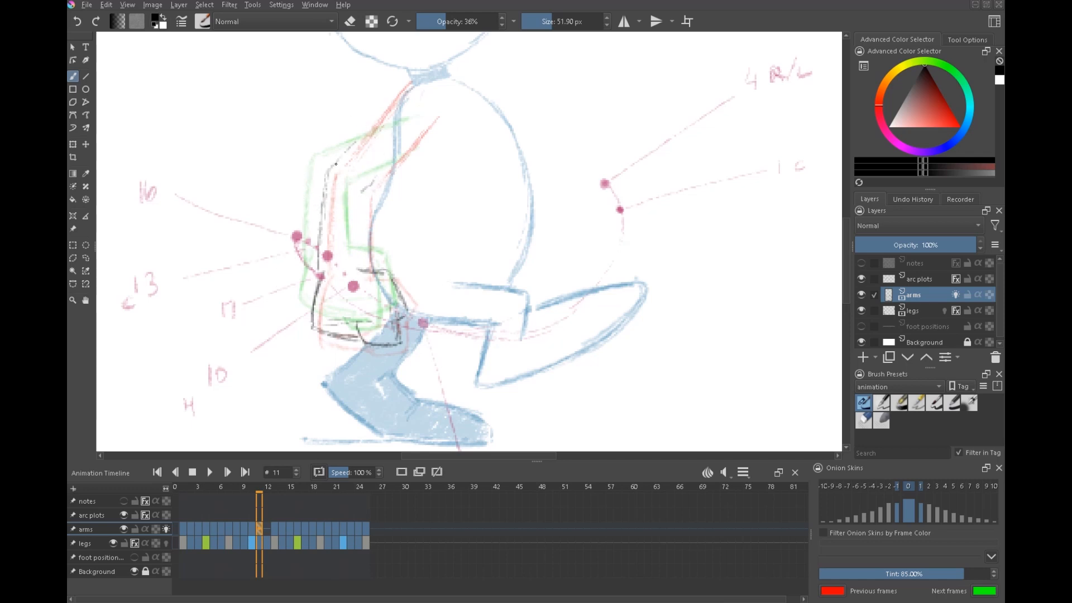
left_click_drag(378, 123, 406, 97)
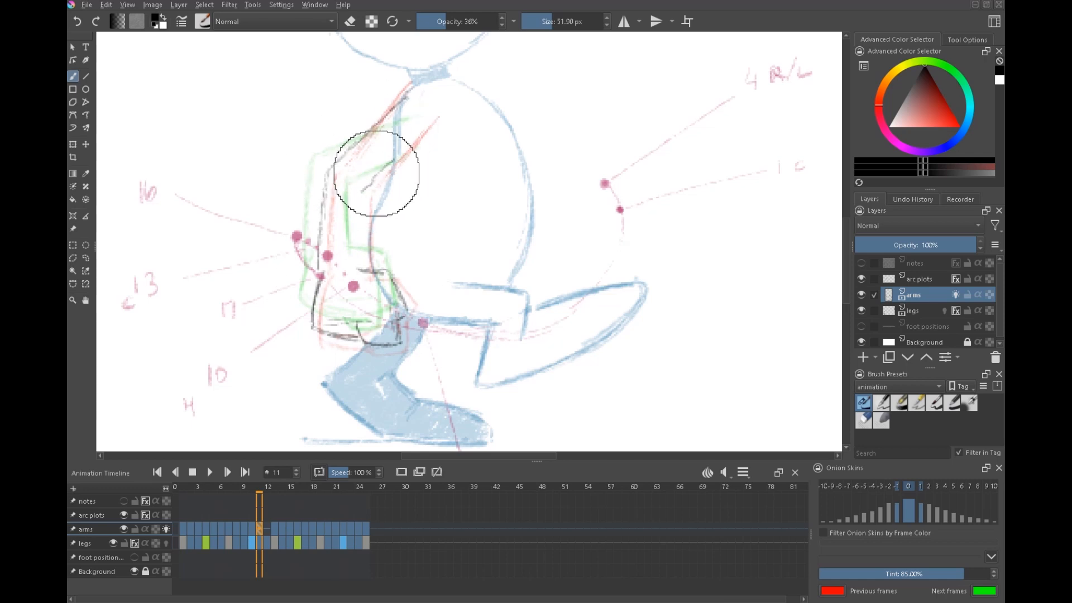
left_click_drag(365, 196, 363, 274)
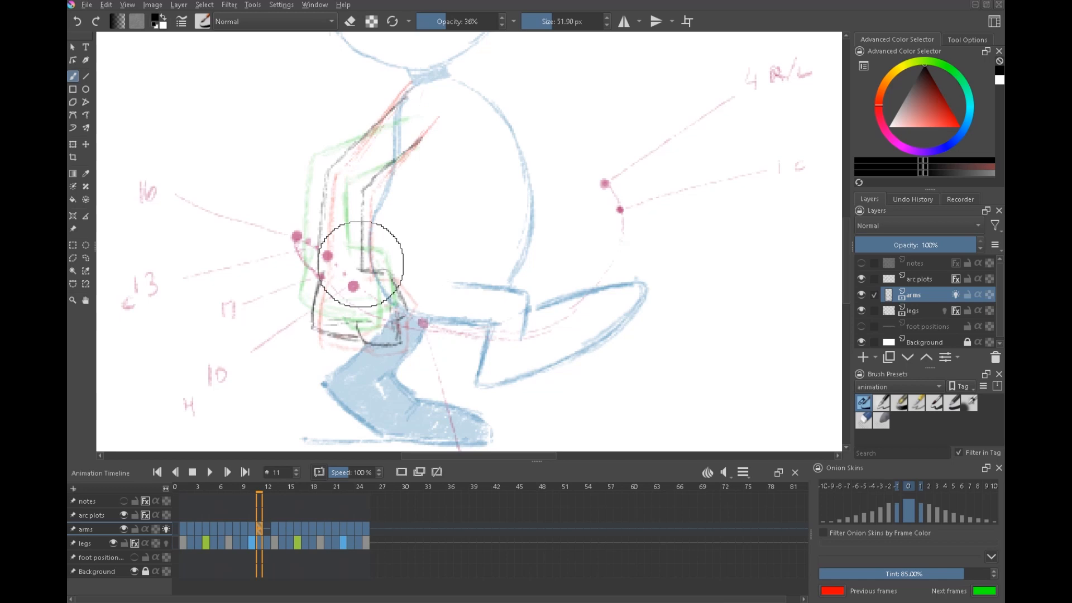
Turn off the onion skins and flip between frame 11 and its neighbouring frames to check the new arm's motion
left_click(166, 527)
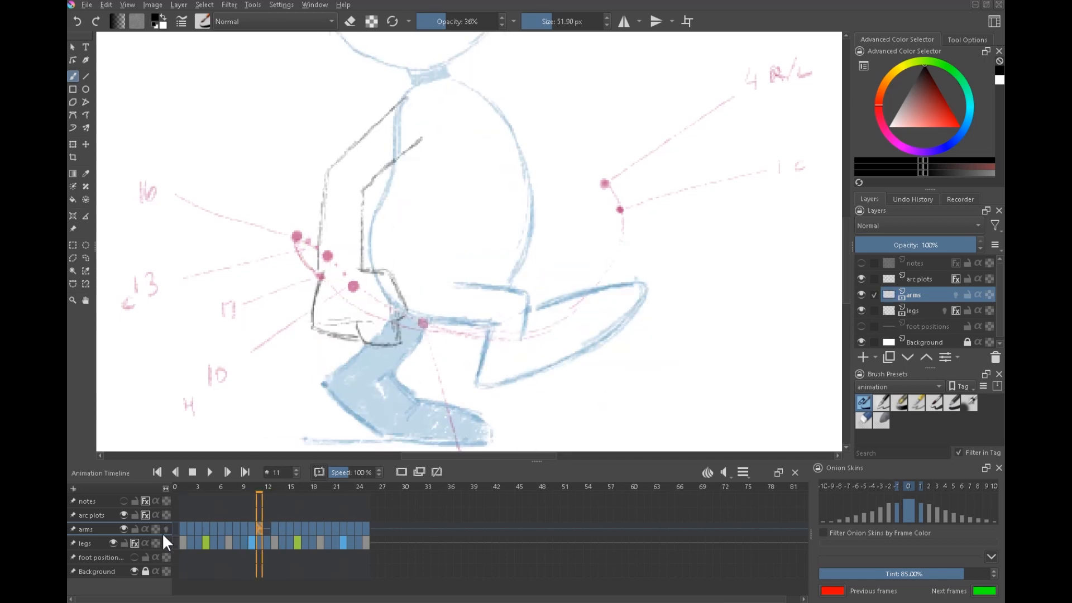
key("Left")
key("Right")
key("Left")
key("Right")
key("Left")
key("Right")
key("Right")
key("Right")
key("Left")
key("Left")
key("Left")
key("Left")
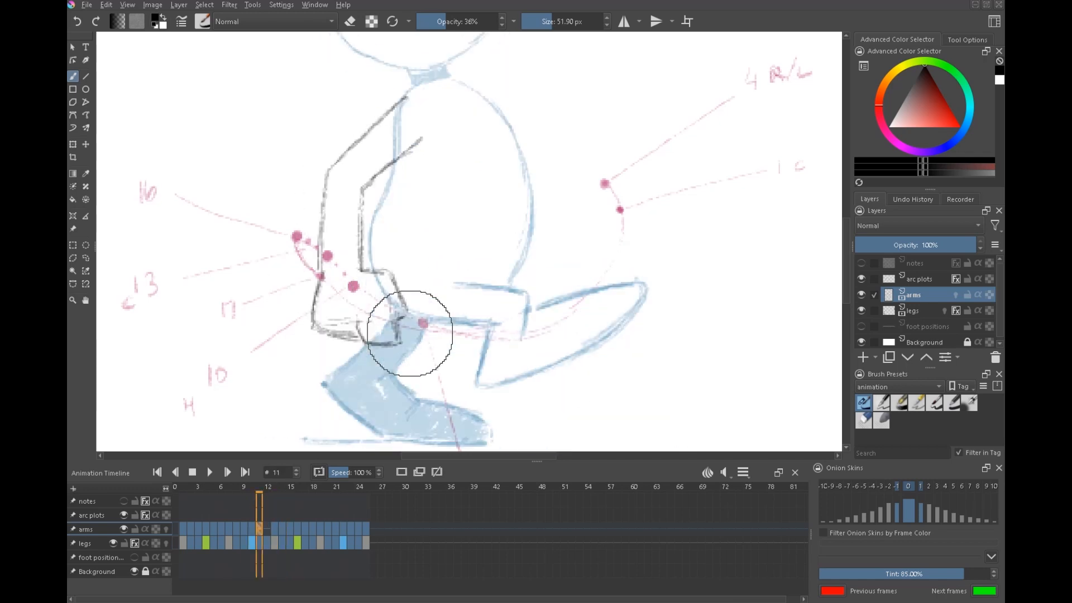
Add a blank drawing at frame 12 of the arms layer, turn on onion skins and draw the in-between arm
key("Right")
key("Right")
key("Right")
key("Left")
key("Right")
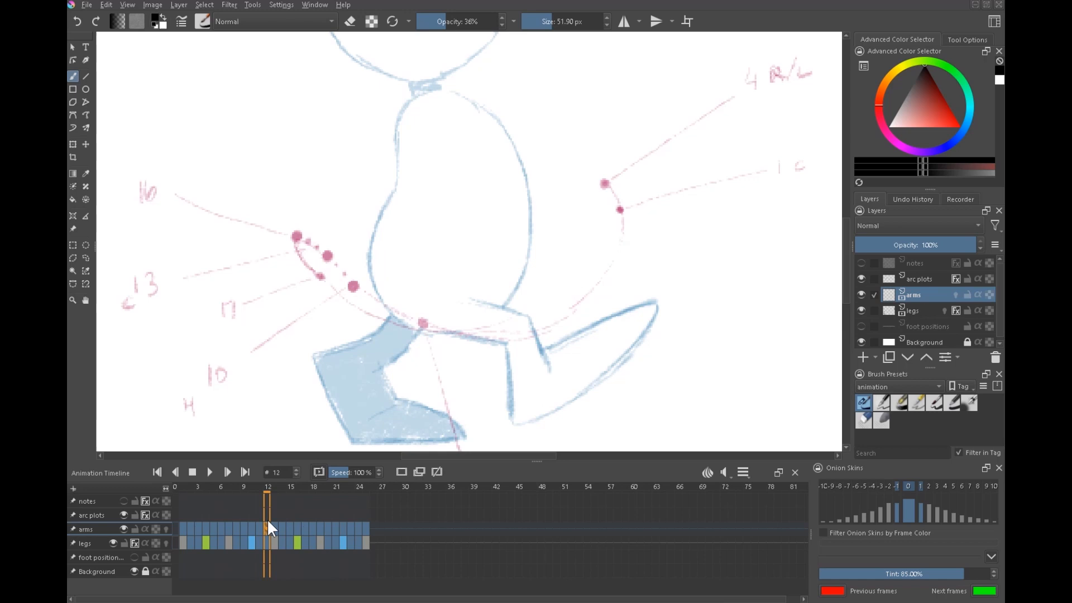
left_click(166, 529)
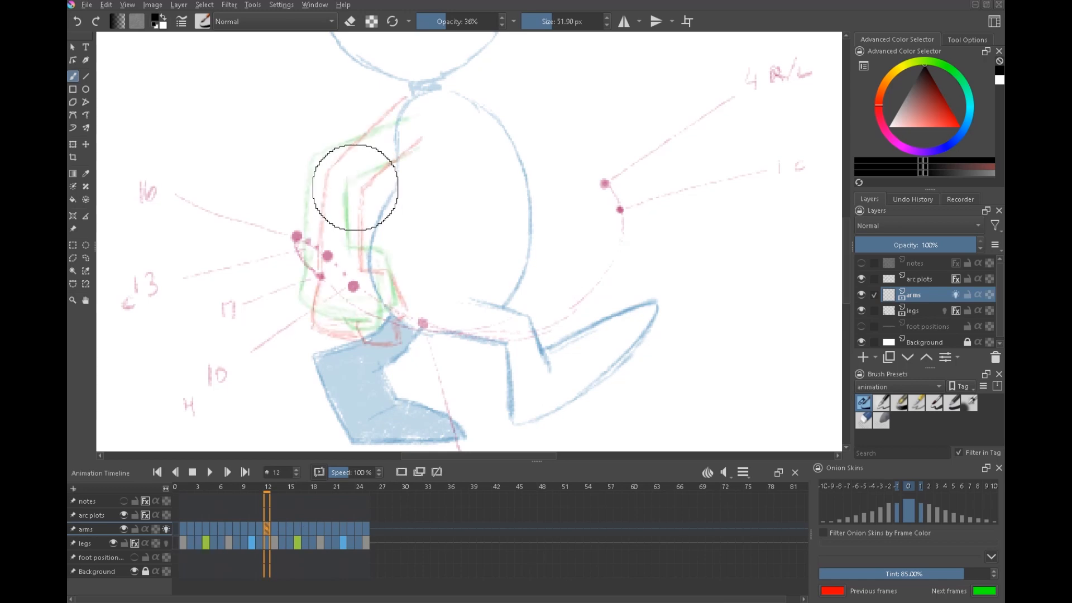
mouse_move(355, 189)
left_mouse_down()
mouse_move(354, 255)
mouse_move(352, 223)
mouse_move(353, 263)
left_mouse_up()
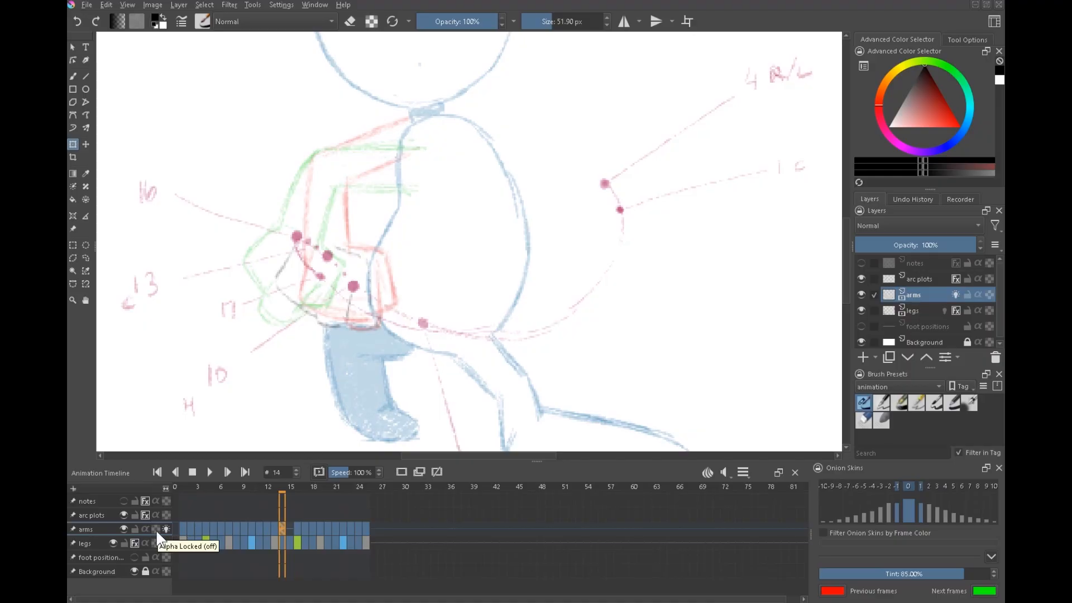
Hide the arc plots layer and draw the in-between hand on frame 14 of the arms layer with the brush
left_click(123, 515)
key("b")
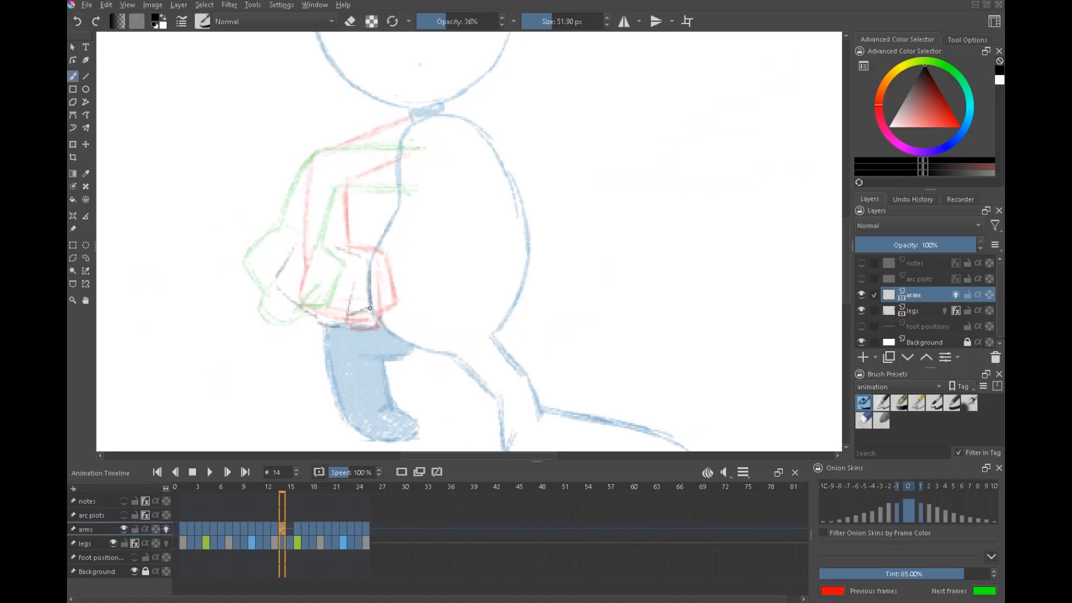
left_click_drag(336, 249, 362, 260)
left_click_drag(289, 295, 311, 313)
mouse_move(281, 270)
left_mouse_down()
mouse_move(314, 243)
mouse_move(318, 321)
left_mouse_up()
left_click_drag(367, 271, 362, 300)
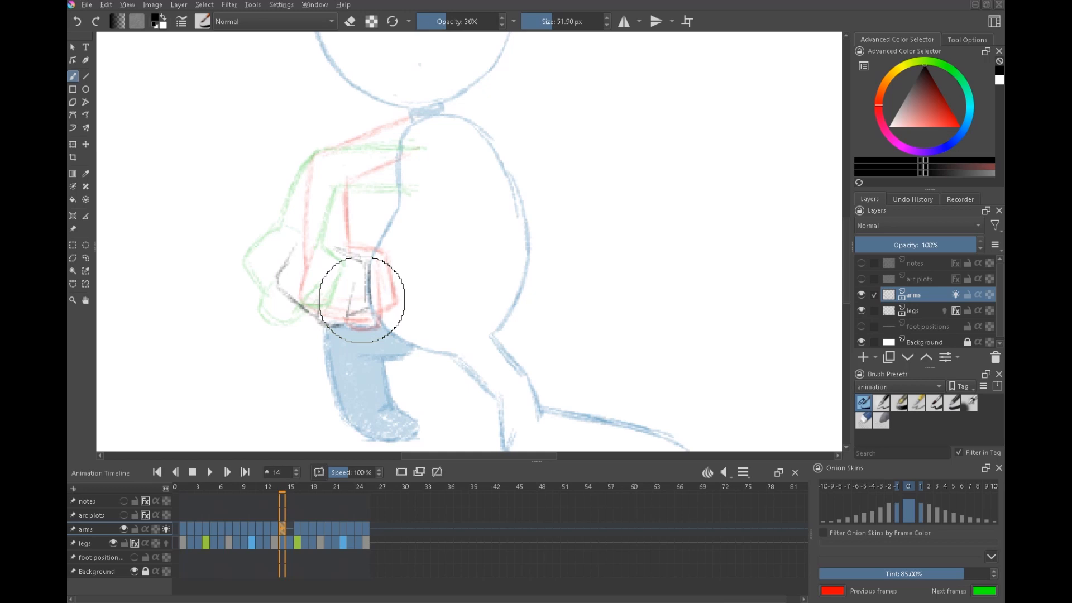
Draw the forearm and upper arm on frame 14 between the onion-skinned arms, flipping frames to compare, and add a line inside the hand
mouse_move(340, 192)
left_mouse_down()
mouse_move(339, 229)
mouse_move(343, 181)
mouse_move(338, 247)
mouse_move(296, 216)
left_mouse_up()
key("Right")
key("Left")
left_click_drag(348, 187, 408, 167)
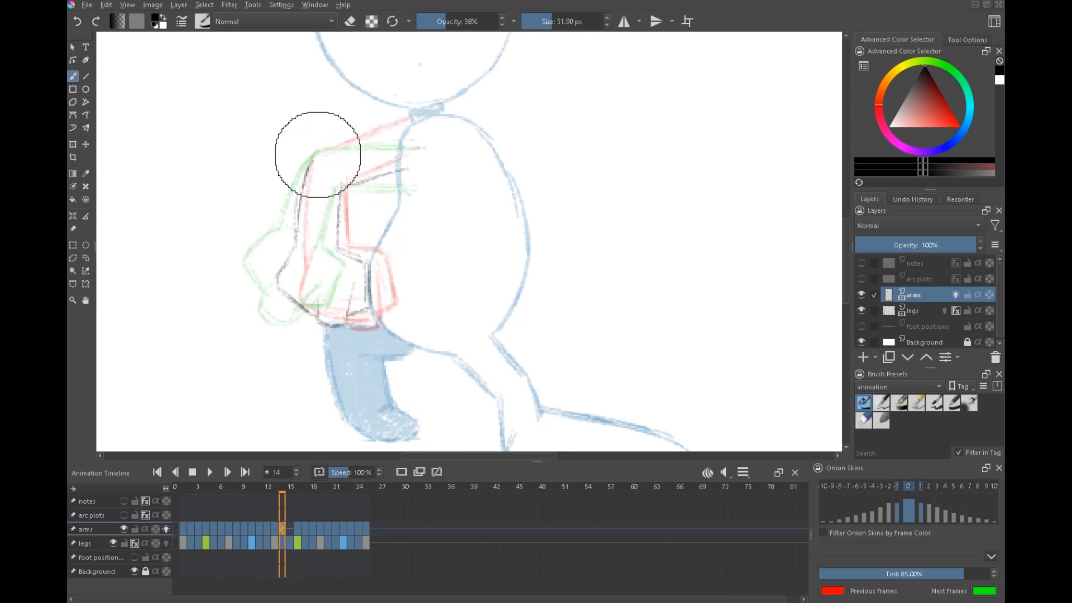
key("Right")
key("Left")
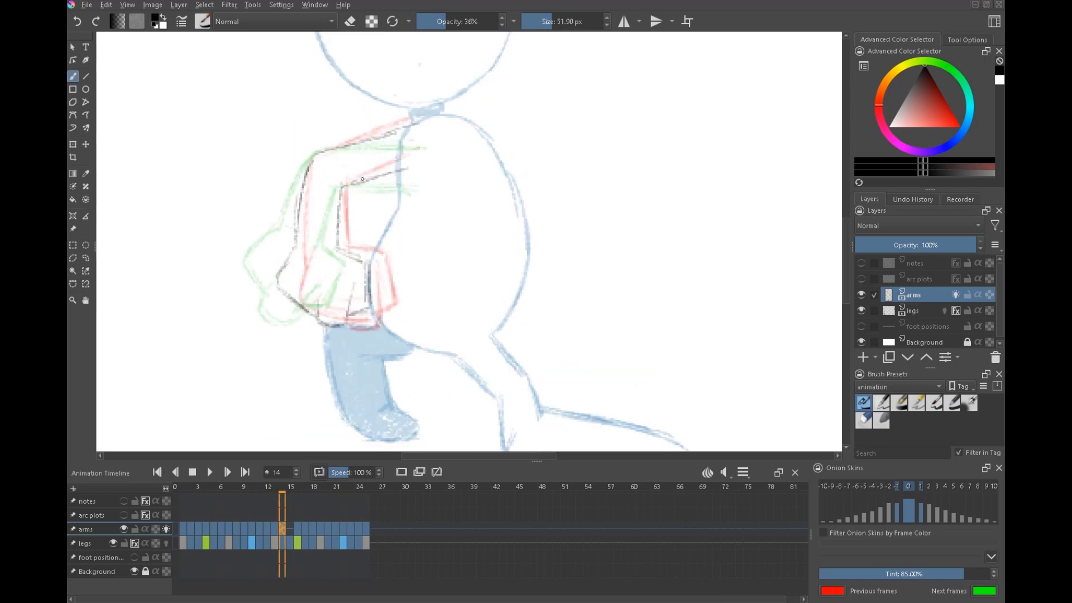
left_click_drag(341, 188, 338, 241)
mouse_move(317, 154)
left_mouse_down()
mouse_move(295, 260)
mouse_move(347, 145)
mouse_move(396, 132)
left_mouse_up()
left_click_drag(282, 283, 329, 303)
Turn off the onion skins and flip between frames 13 and 14 to check the arm movement
key("o")
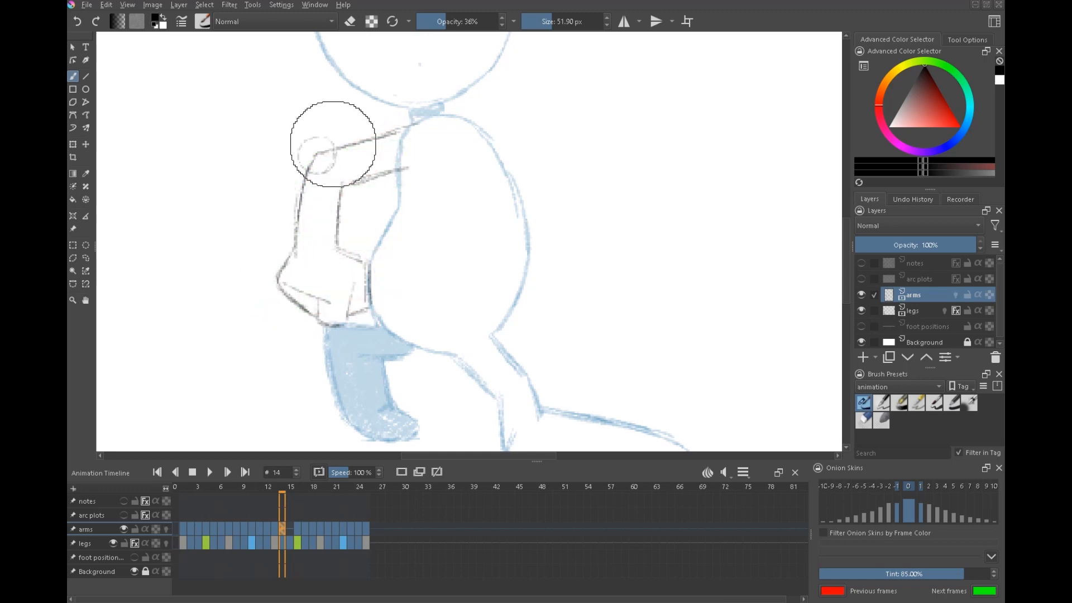
key("Left")
key("Right")
key("Left")
key("Right")
key("Left")
key("Right")
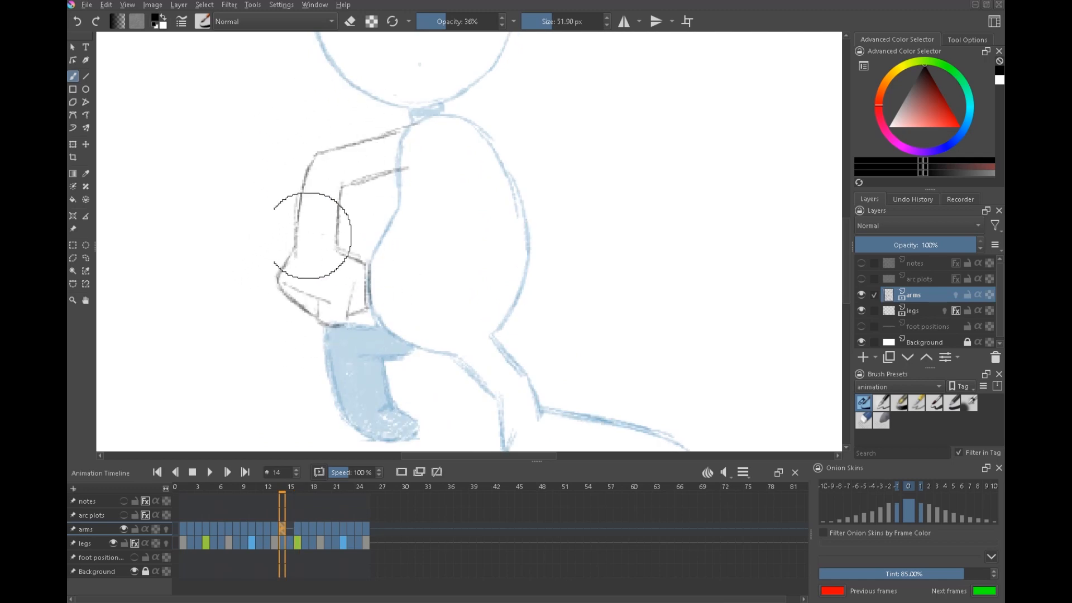
Draw the in-between hand, forearm and upper arm on frame 15 of the arms layer, then turn off onion skins
left_click(290, 527)
mouse_move(285, 301)
left_mouse_down()
mouse_move(286, 319)
mouse_move(314, 311)
left_mouse_up()
mouse_move(268, 274)
left_mouse_down()
mouse_move(286, 286)
mouse_move(266, 289)
mouse_move(269, 261)
left_mouse_up()
mouse_move(286, 315)
left_mouse_down()
mouse_move(321, 312)
mouse_move(349, 285)
mouse_move(324, 245)
mouse_move(338, 195)
left_mouse_up()
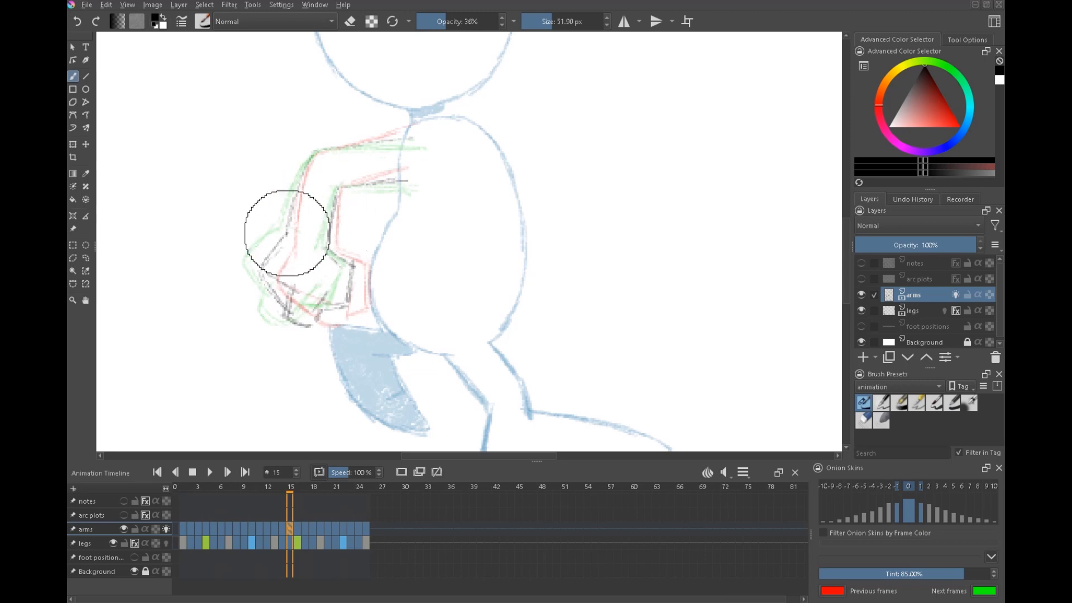
left_click_drag(360, 143, 413, 129)
left_click(163, 528)
Flip back and forth through frames 14 to 18 to check the arm movement
key("Left")
key("Right")
key("Right")
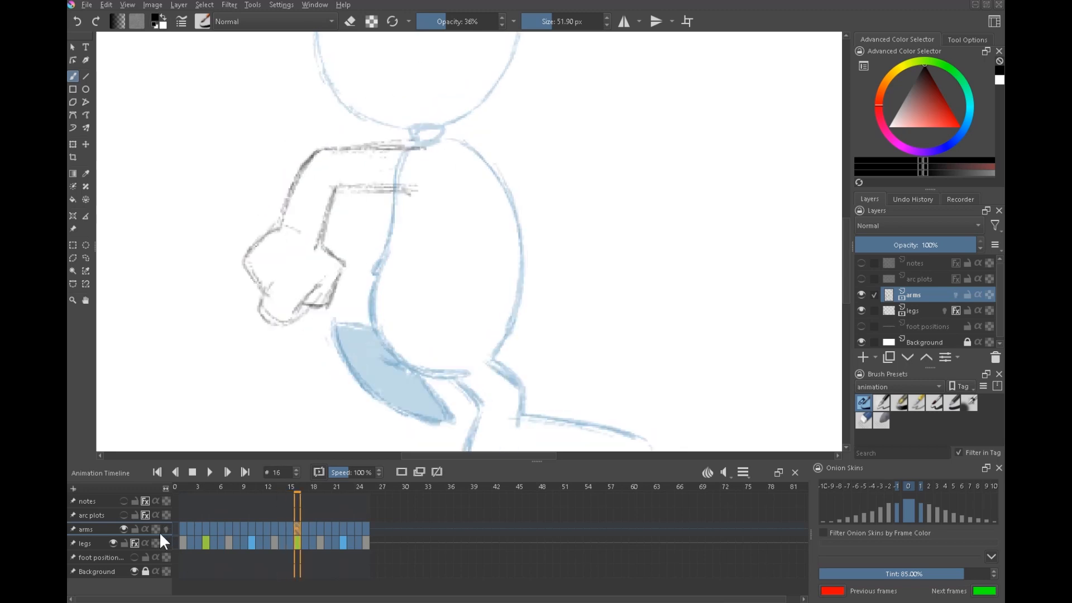
key("Left")
key("Right")
key("Right")
key("Left")
key("Right")
key("Left")
key("Left")
key("Right")
key("Right")
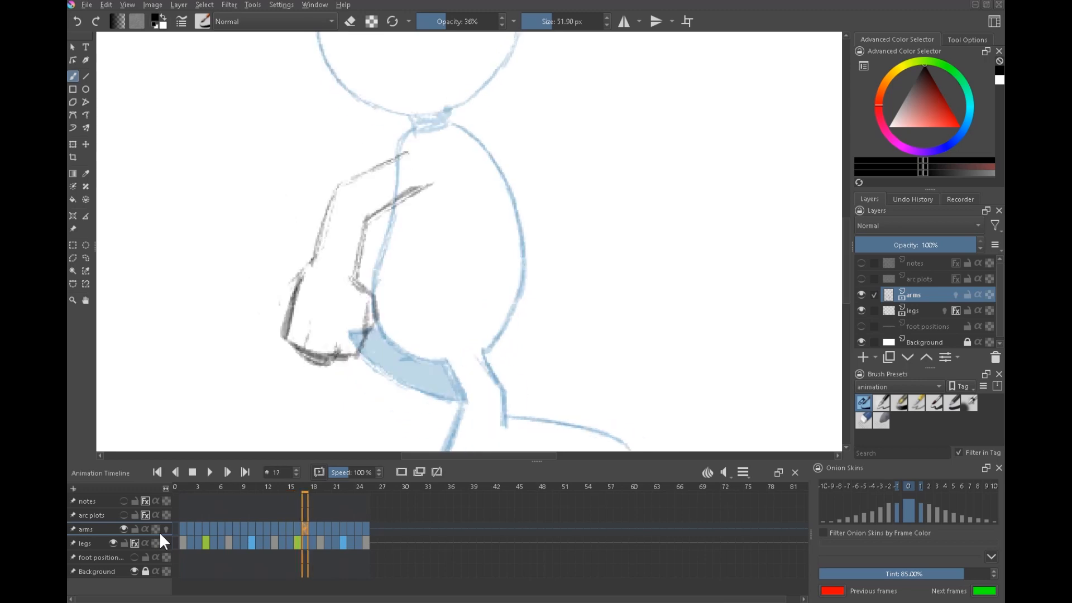
key("Right")
key("Left")
key("Left")
Compare the arm drawings on frames 16 to 19 with the temporarily shown arc plots layer
left_click(124, 515)
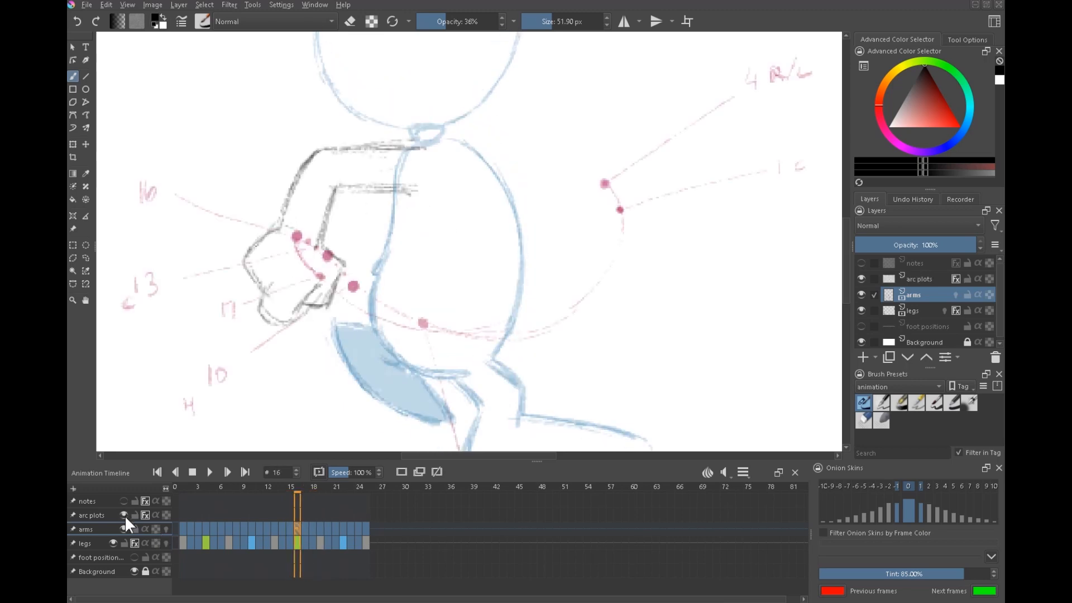
key("Right")
key("Right")
key("Left")
key("Left")
key("Right")
key("Right")
key("Right")
scroll(371, 312, "down", 1)
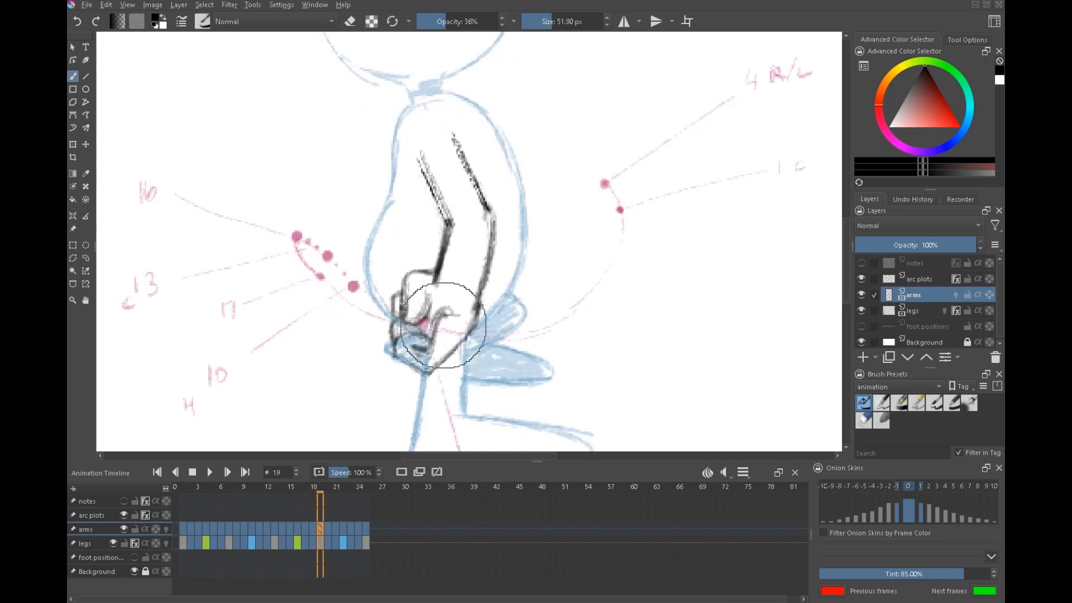
left_click(124, 515)
Play the animation to review the arm swing
scroll(461, 296, "down", 2)
scroll(591, 280, "down", 1)
scroll(438, 268, "up", 3)
left_click(210, 472)
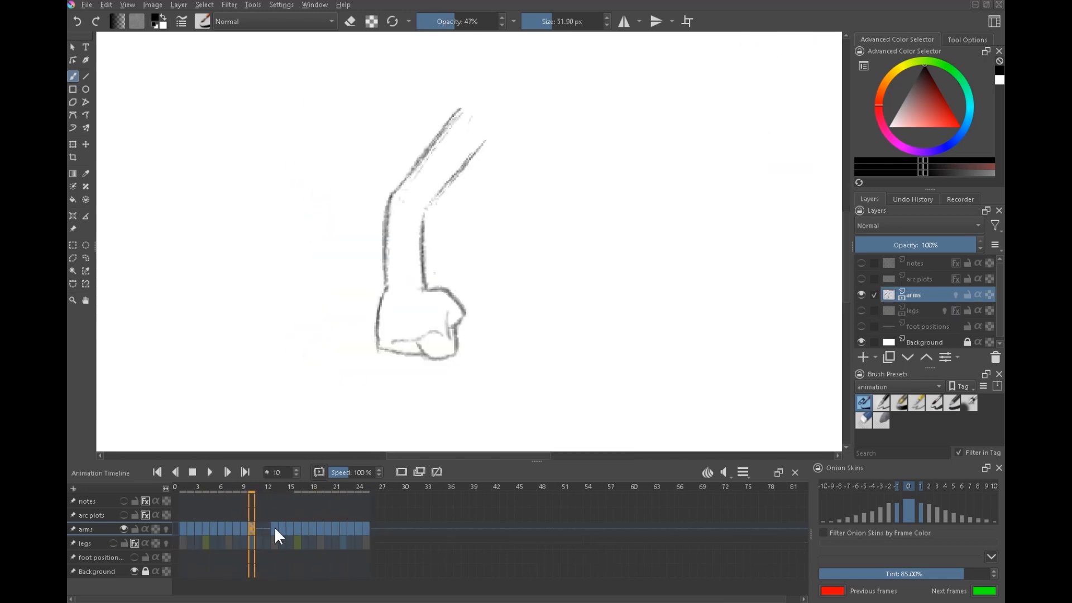
Remove the keyframes at frames 13 and 14 of the arms layer, comparing the neighbouring drawings first
left_click(273, 528)
left_click(283, 526)
left_click(273, 528)
left_click(250, 528)
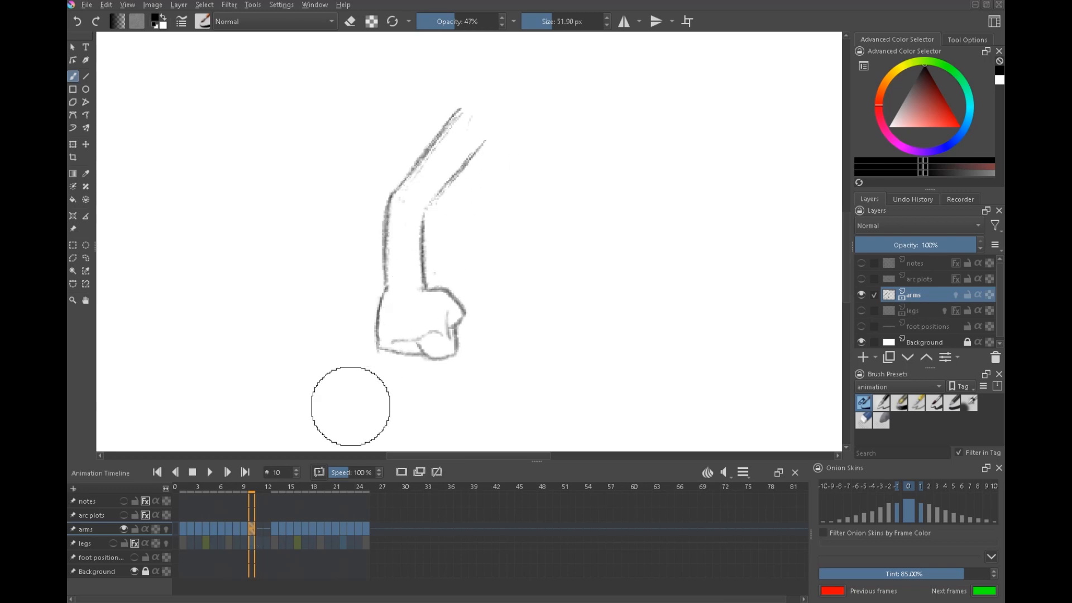
left_click(276, 528)
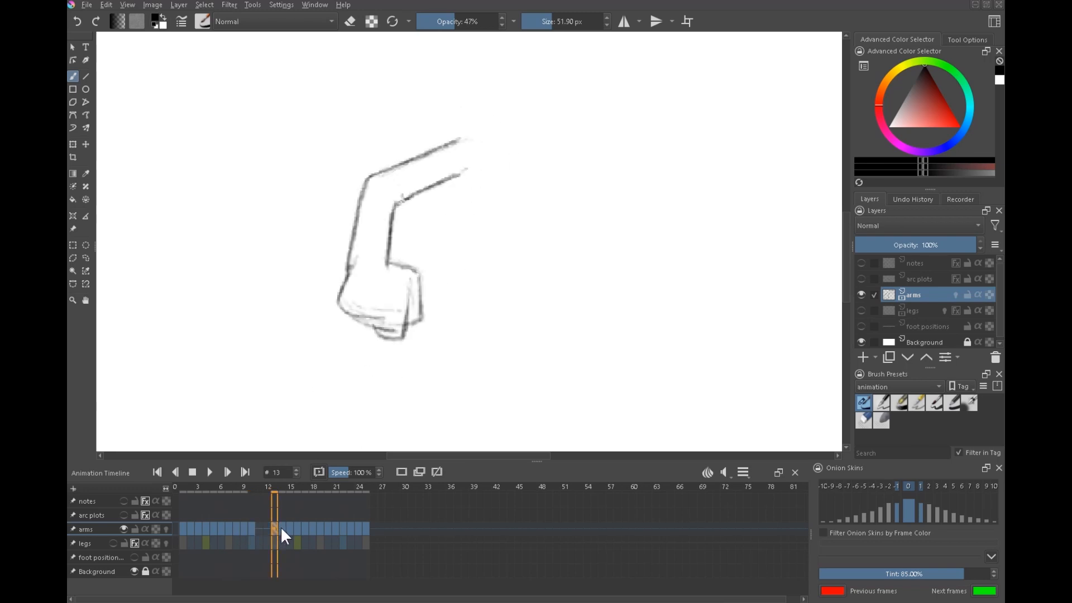
right_click(281, 528)
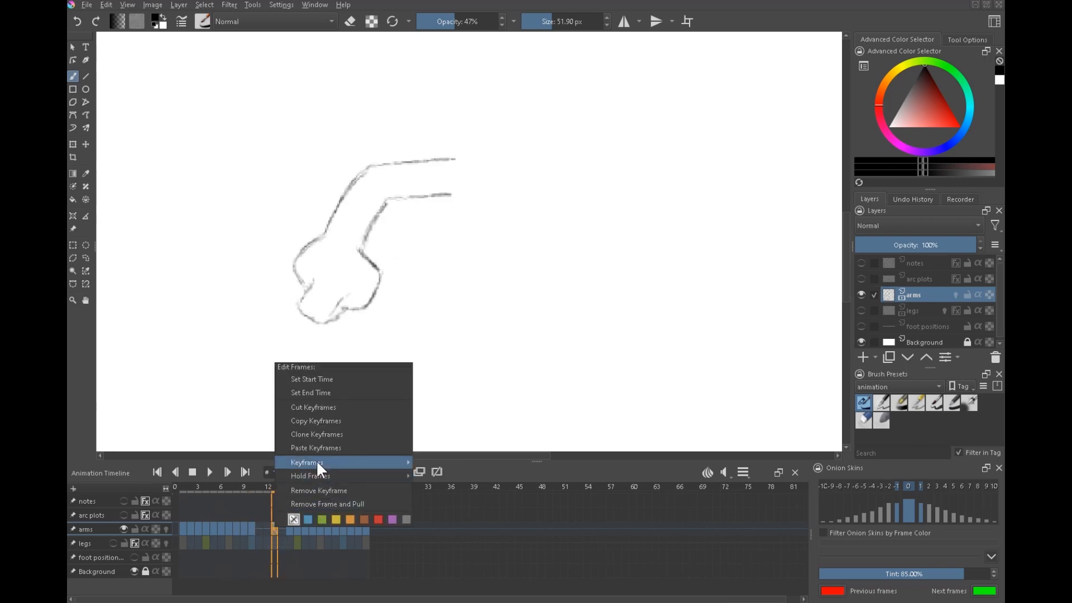
left_click(329, 488)
left_click(289, 531)
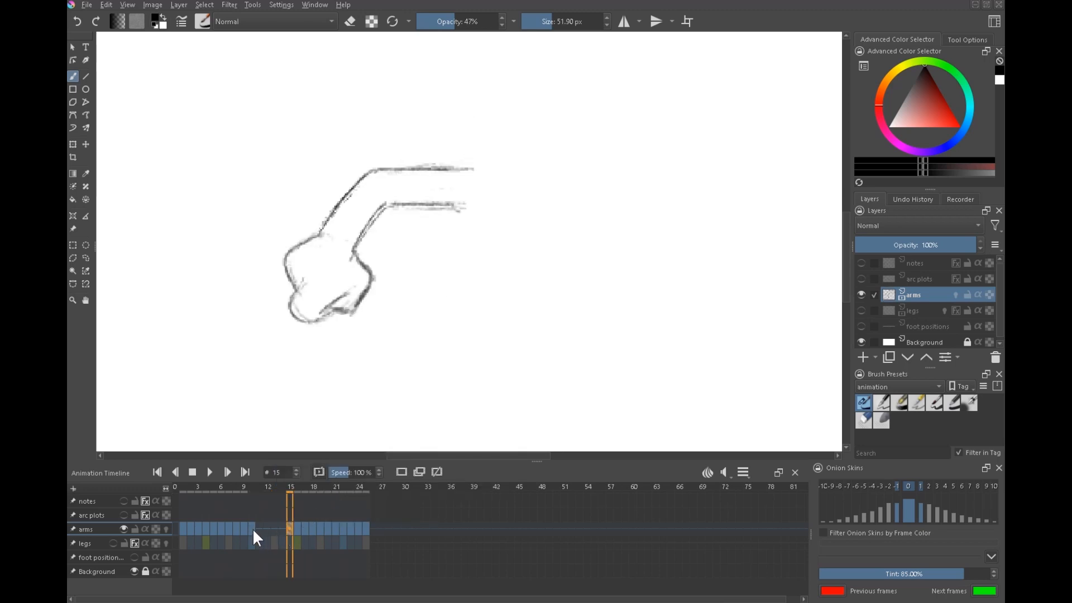
Compare the arm drawings at frames 10 and 15
left_click(253, 528)
left_click(290, 526)
left_click(253, 528)
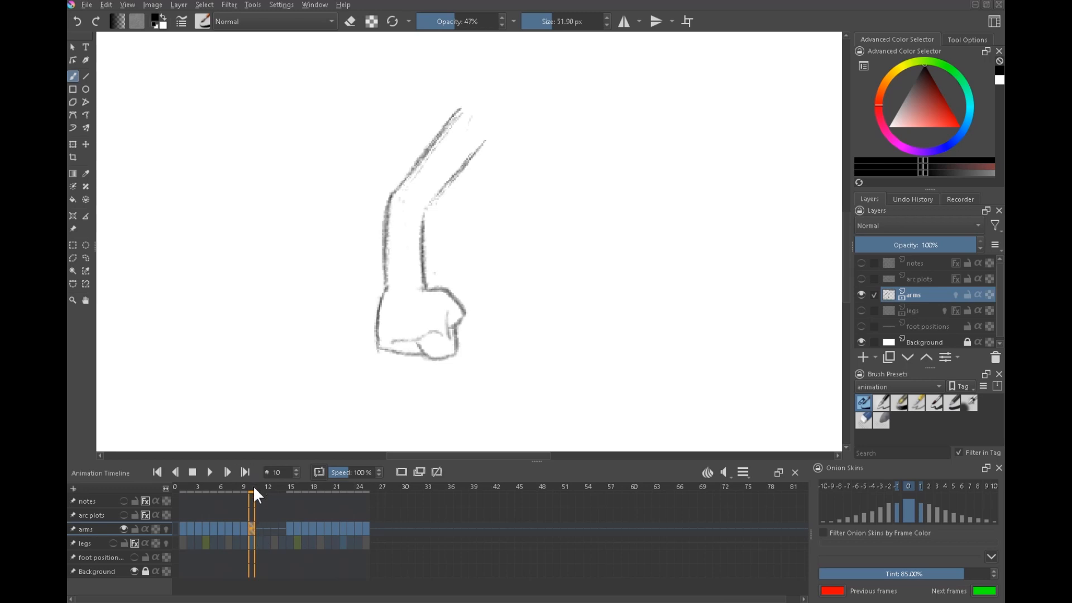
Show the arc plots layer and replace the arc beyond point 10 with a new curve up to frame 15's wrist
left_click(124, 515)
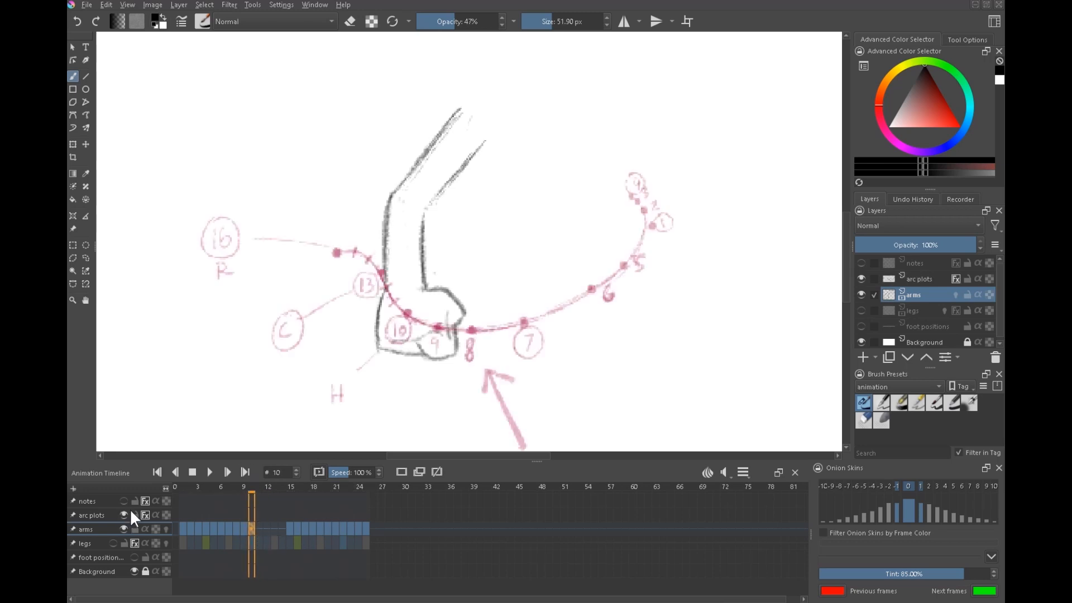
left_click(290, 527)
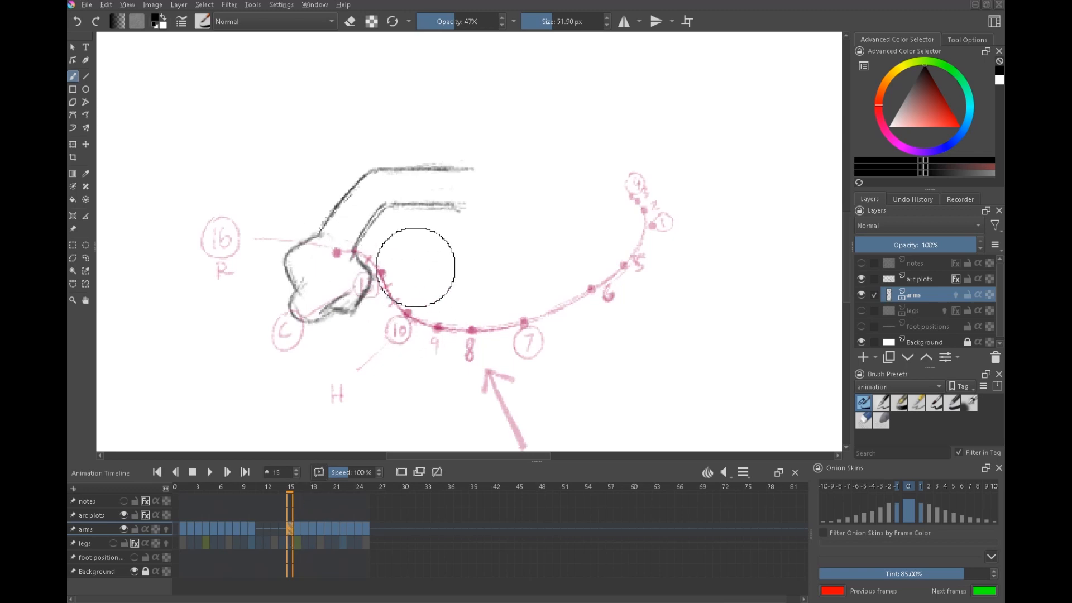
key("l")
mouse_move(410, 301)
left_mouse_down()
mouse_move(396, 213)
mouse_move(425, 258)
left_mouse_up()
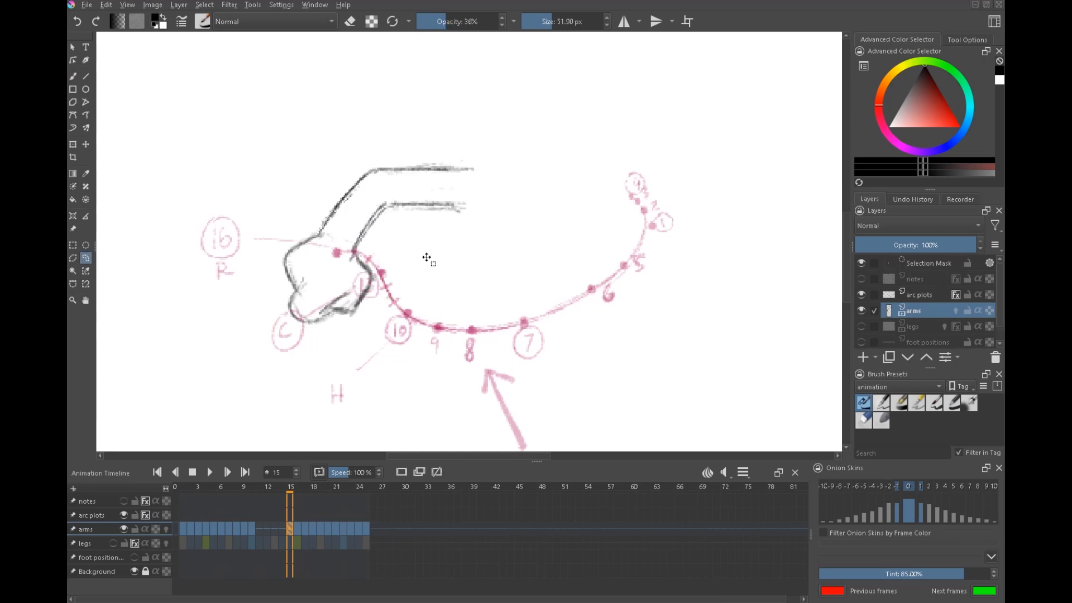
key("Delete")
left_click(339, 241)
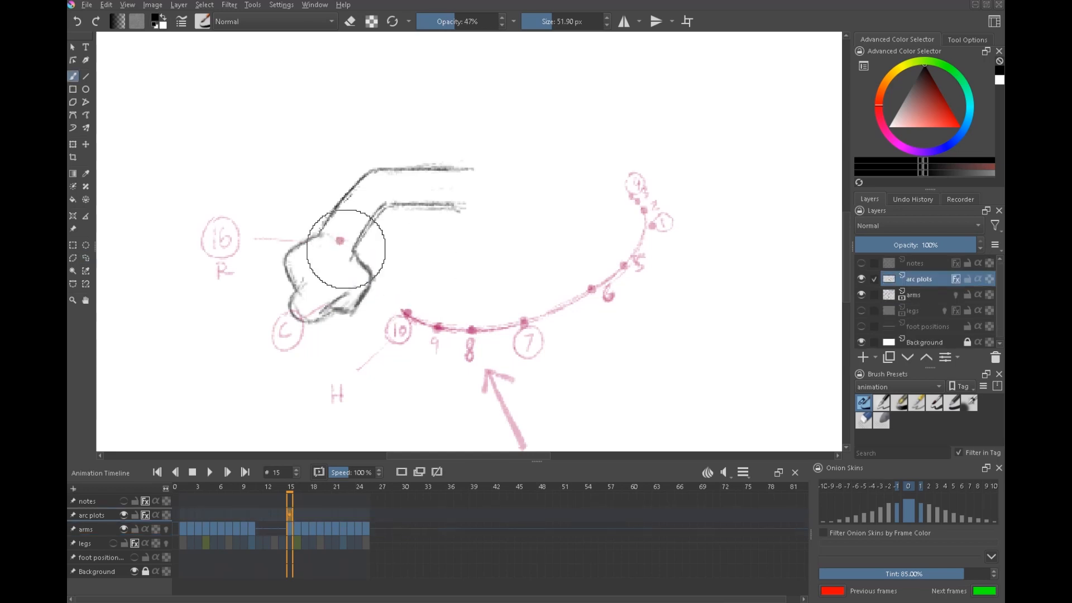
left_click_drag(403, 311, 340, 242)
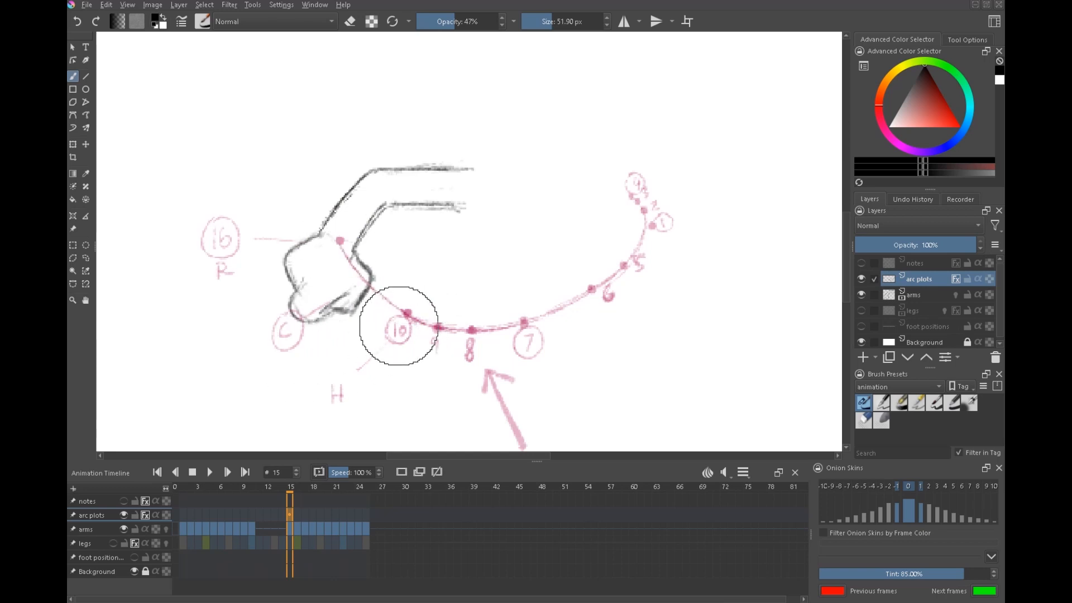
Darken the 16 label and add a thick underline beneath the circled C on the arc plots layer
left_click_drag(227, 226, 214, 249)
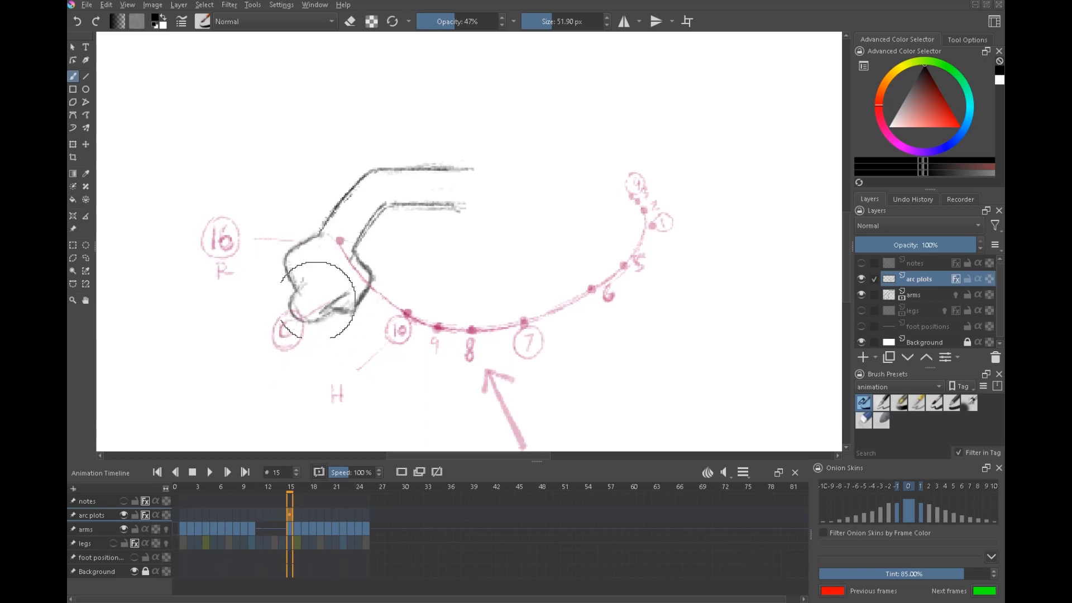
left_click_drag(278, 352, 303, 345)
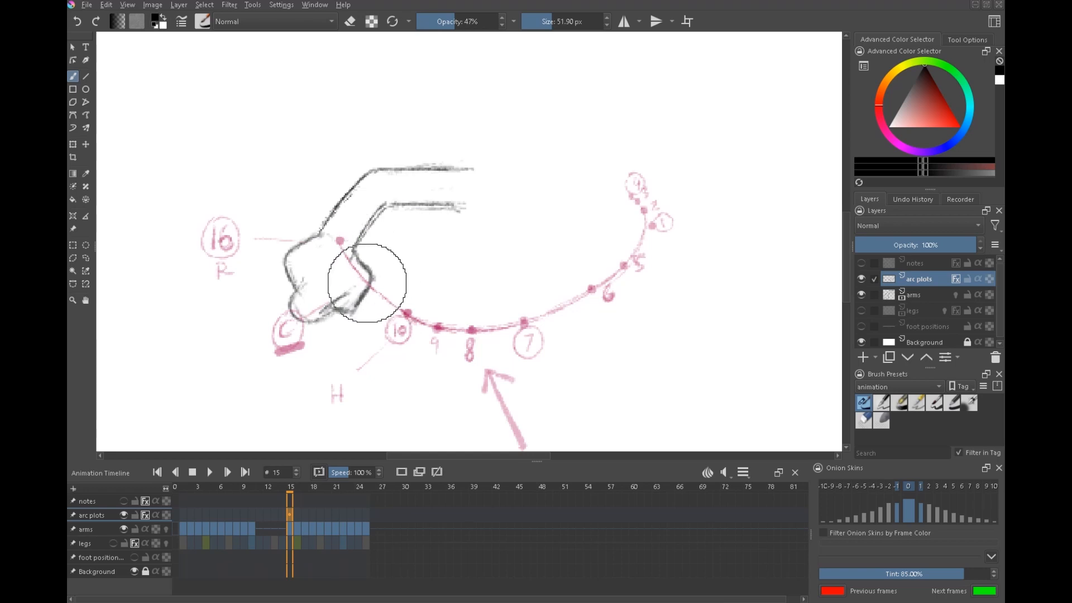
Add tick marks along the new arc between points 10 and 16, undoing the extra ones near the 16 end
mouse_move(350, 273)
left_mouse_down()
mouse_move(357, 267)
mouse_move(381, 288)
mouse_move(349, 254)
left_mouse_up()
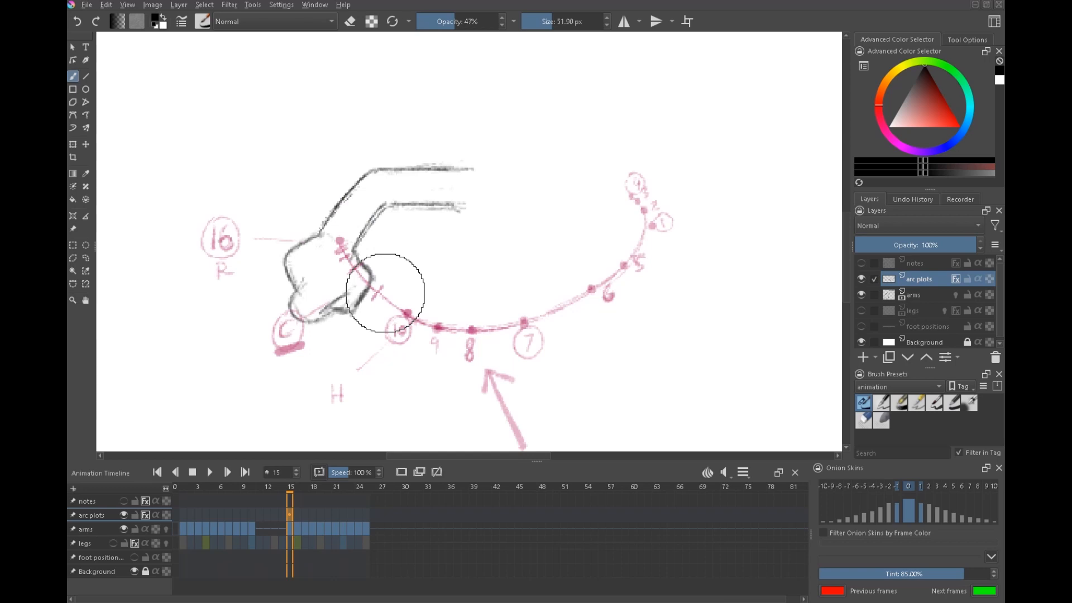
key("ctrl+z")
key("ctrl+z")
key("ctrl+z")
key("ctrl+z")
key("ctrl+z")
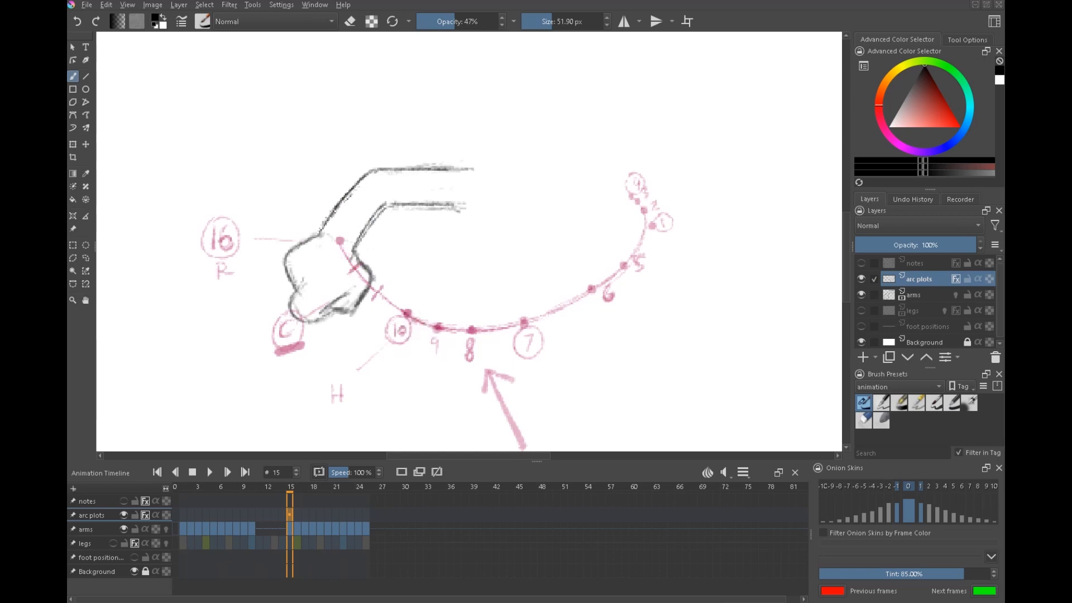
Label the new arc positions 11, 12 and 13, with an arrow from C, and draw a curved swing arrow below the arc
mouse_move(364, 281)
left_mouse_down()
mouse_move(387, 295)
mouse_move(365, 317)
left_mouse_up()
left_click_drag(371, 310, 369, 317)
left_click_drag(334, 274, 334, 282)
mouse_move(337, 273)
left_mouse_down()
mouse_move(337, 282)
mouse_move(338, 270)
left_mouse_up()
left_click_drag(302, 319, 330, 290)
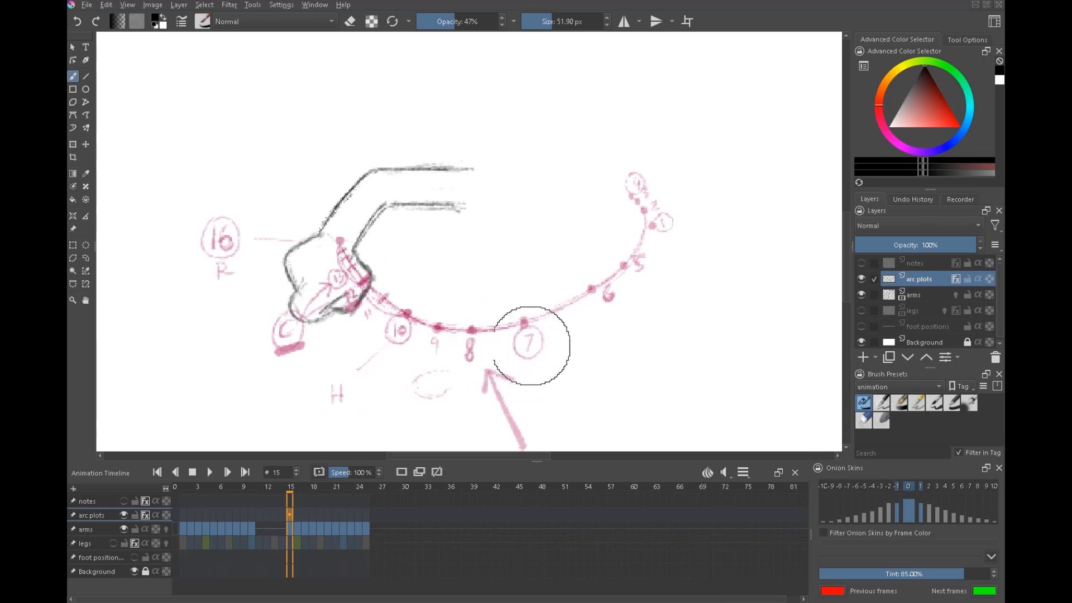
mouse_move(403, 370)
left_mouse_down()
mouse_move(504, 393)
mouse_move(572, 379)
left_mouse_up()
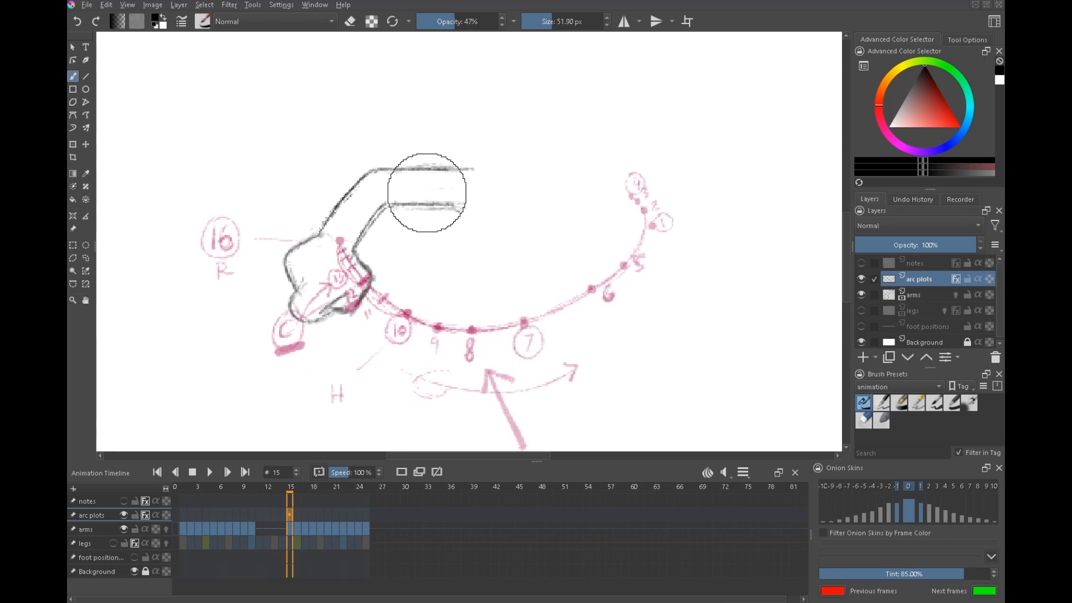
Add a blank drawing at frame 12 of the arms layer and turn on onion skins with the arc plots visible
left_click(258, 517)
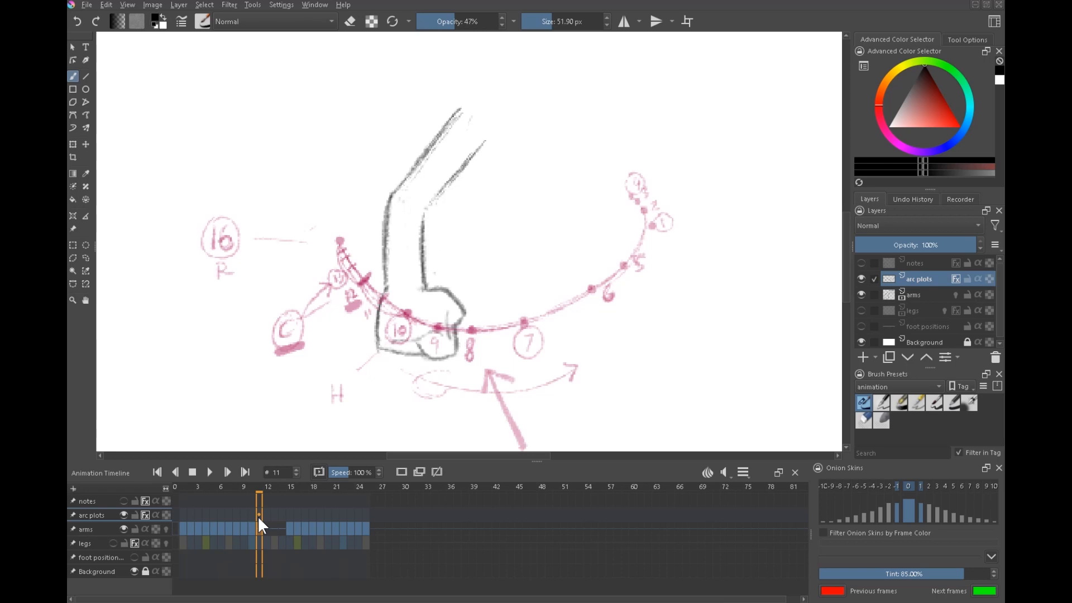
key("Left")
key("ctrl+z")
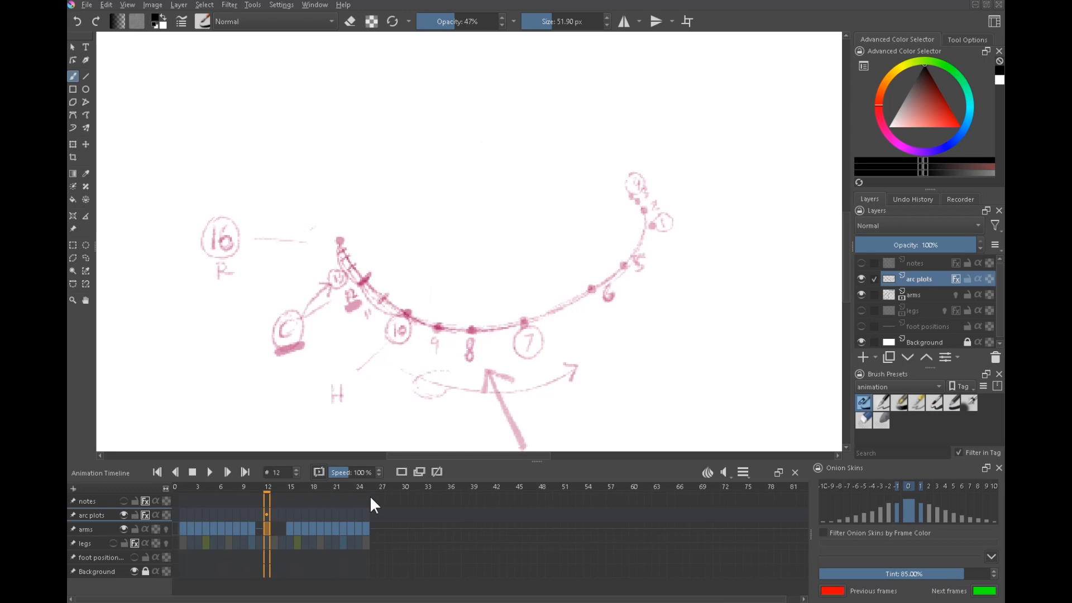
left_click(123, 515)
left_click(123, 529)
left_click(123, 529)
left_click(899, 296)
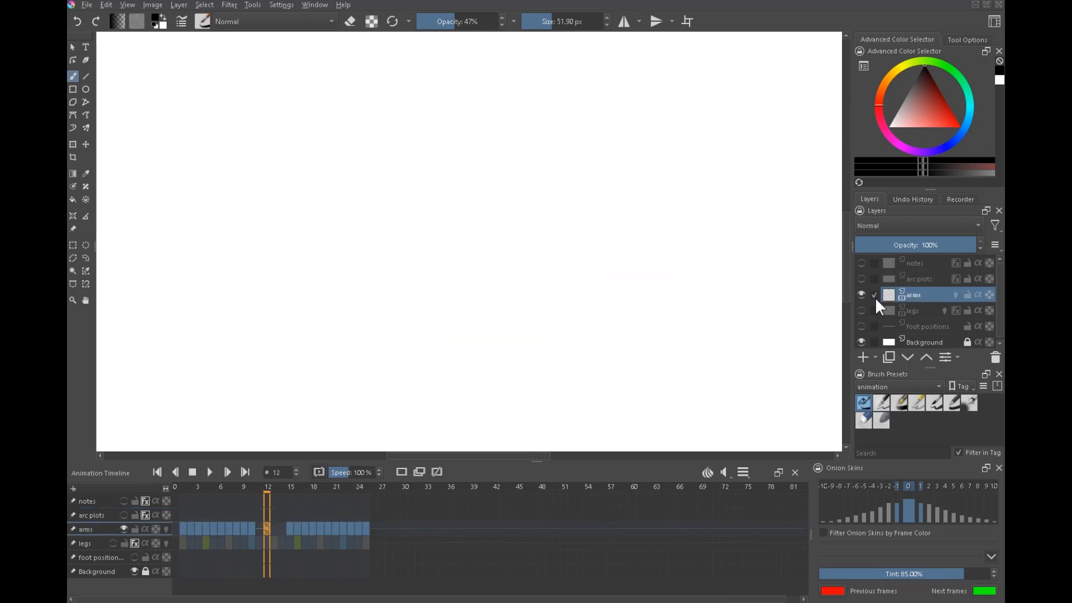
left_click(167, 528)
left_click(123, 515)
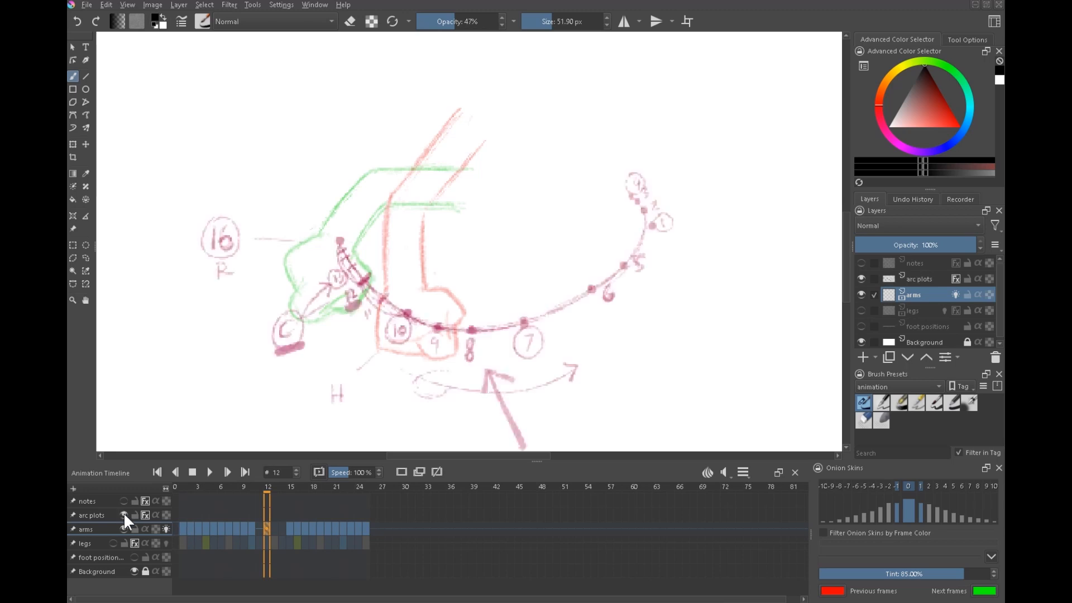
Sketch wrist guide strokes and the upper arm and forearm on frame 12 between the onion-skinned arms
scroll(390, 299, "up", 3)
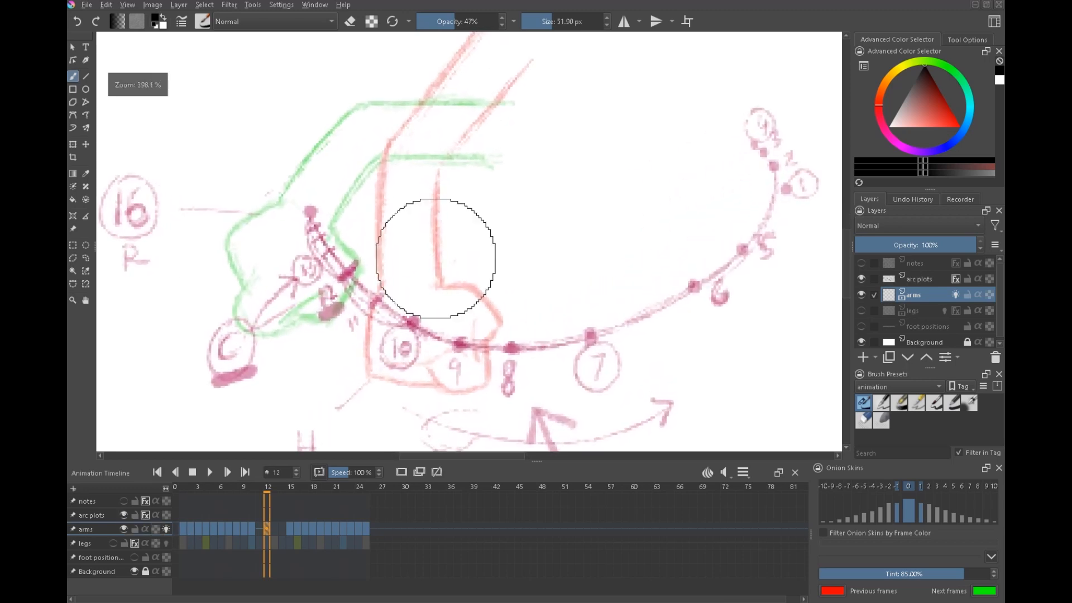
left_click_drag(314, 242, 302, 252)
left_click_drag(389, 271, 375, 290)
mouse_move(385, 97)
left_mouse_down()
mouse_move(349, 257)
mouse_move(449, 191)
left_mouse_up()
left_click_drag(373, 236, 488, 168)
left_click_drag(403, 284, 482, 245)
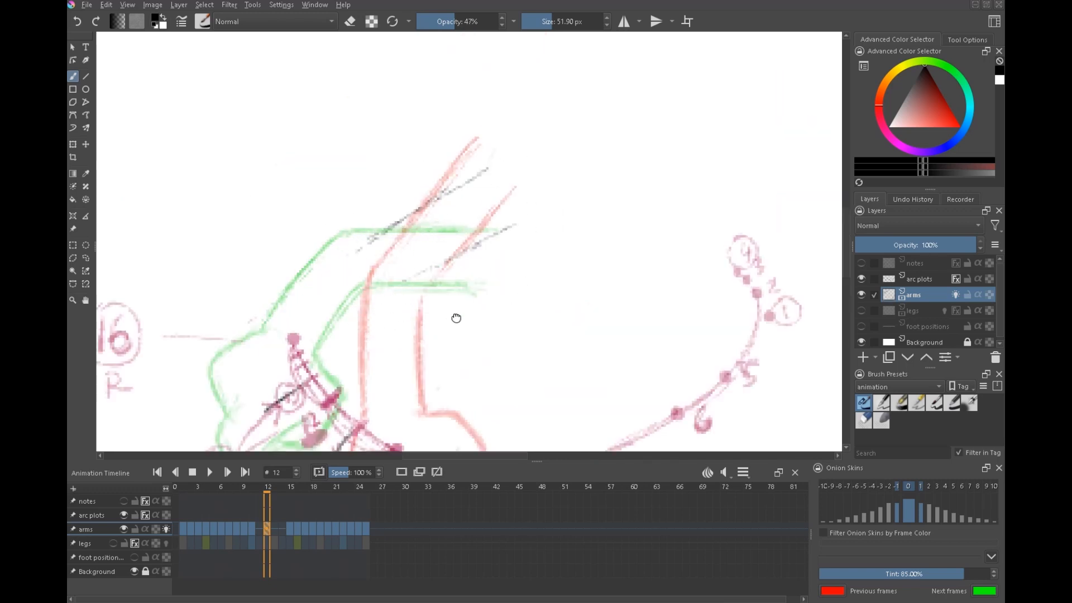
left_click_drag(454, 321, 487, 237)
left_click_drag(365, 216, 339, 267)
mouse_move(389, 167)
left_mouse_down()
mouse_move(371, 204)
mouse_move(395, 287)
left_mouse_up()
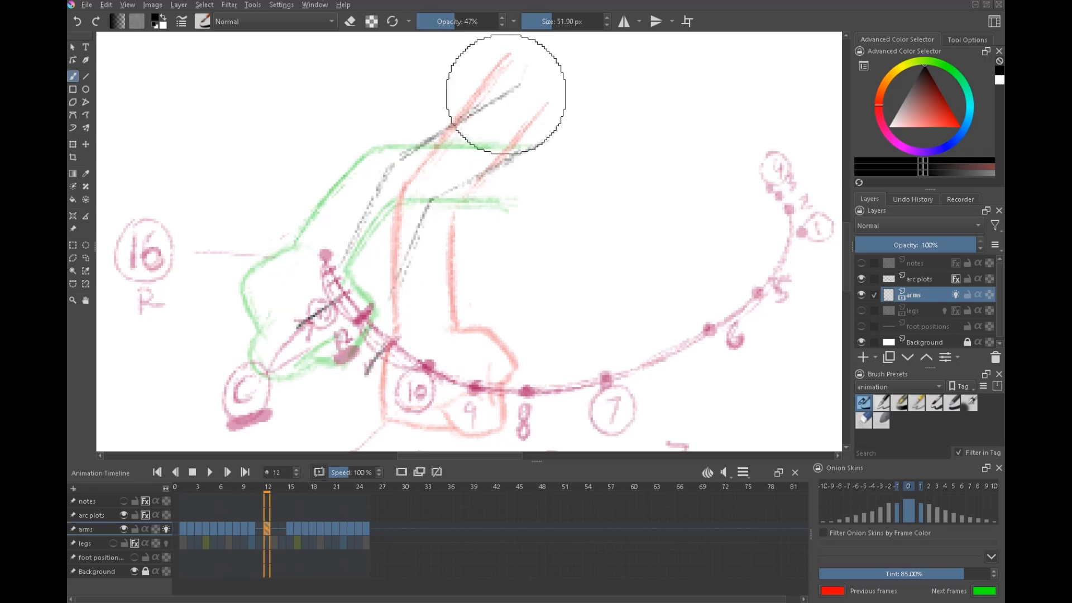
Lower the arc plots layer's opacity and return to frame 12 of the arms layer
scroll(391, 262, "down", 3)
left_click(106, 515)
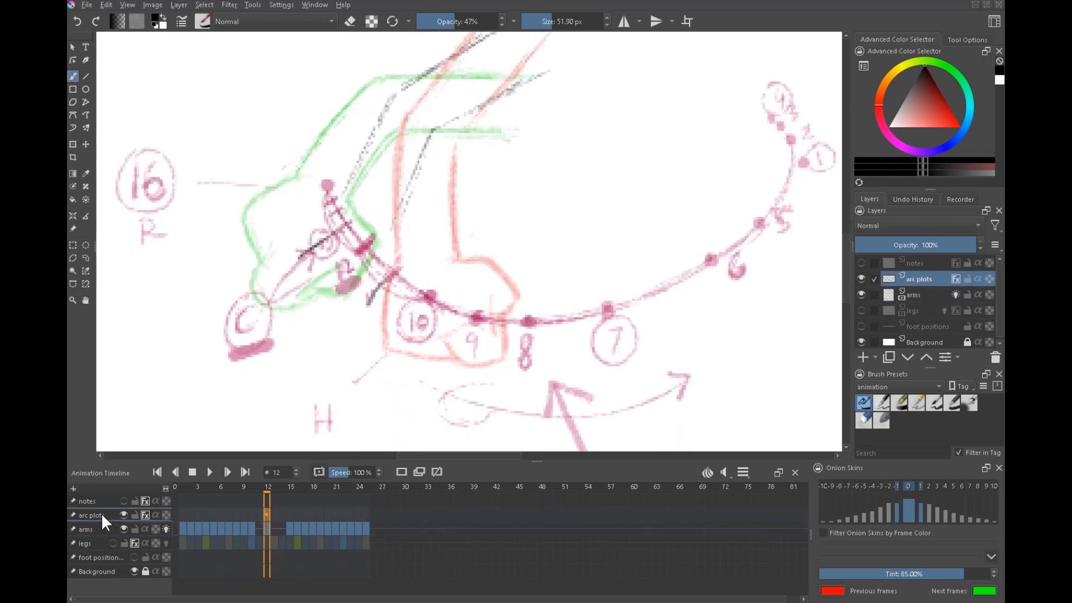
left_click(914, 245)
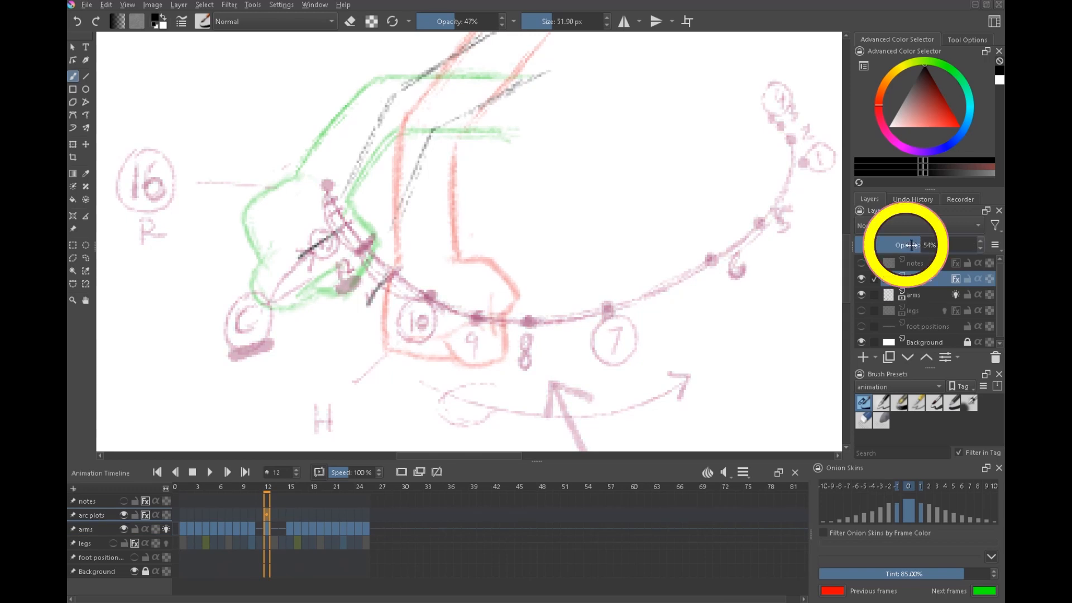
left_click(266, 526)
Strengthen the upper arm and forearm lines on frame 12 and add a short wrist line
left_click_drag(417, 210, 391, 244)
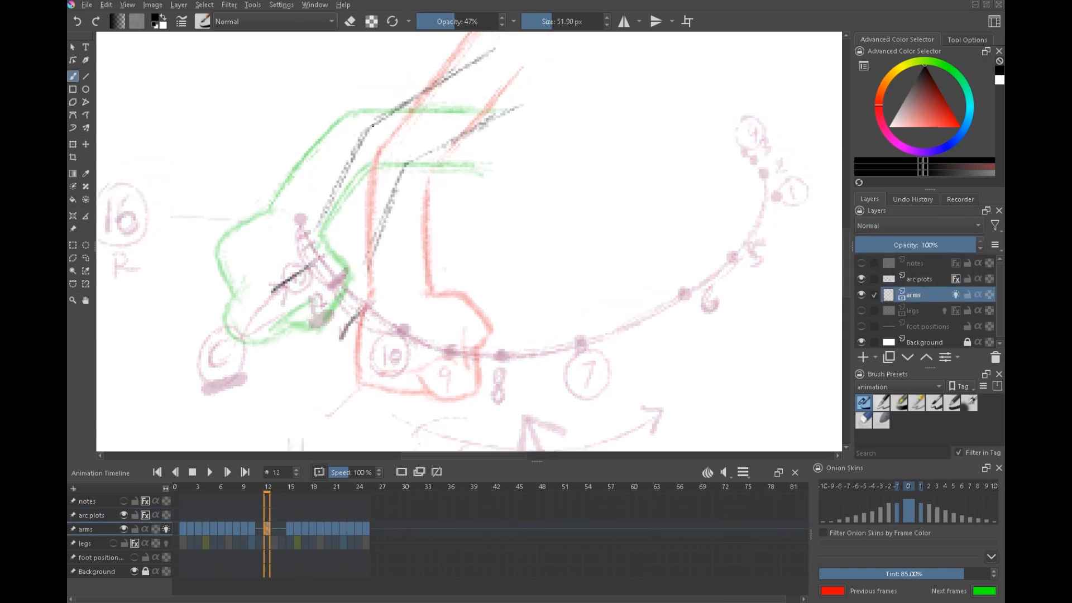
left_click_drag(406, 163, 421, 156)
left_click_drag(439, 282, 493, 258)
left_click_drag(412, 127, 373, 211)
left_click_drag(429, 252, 441, 265)
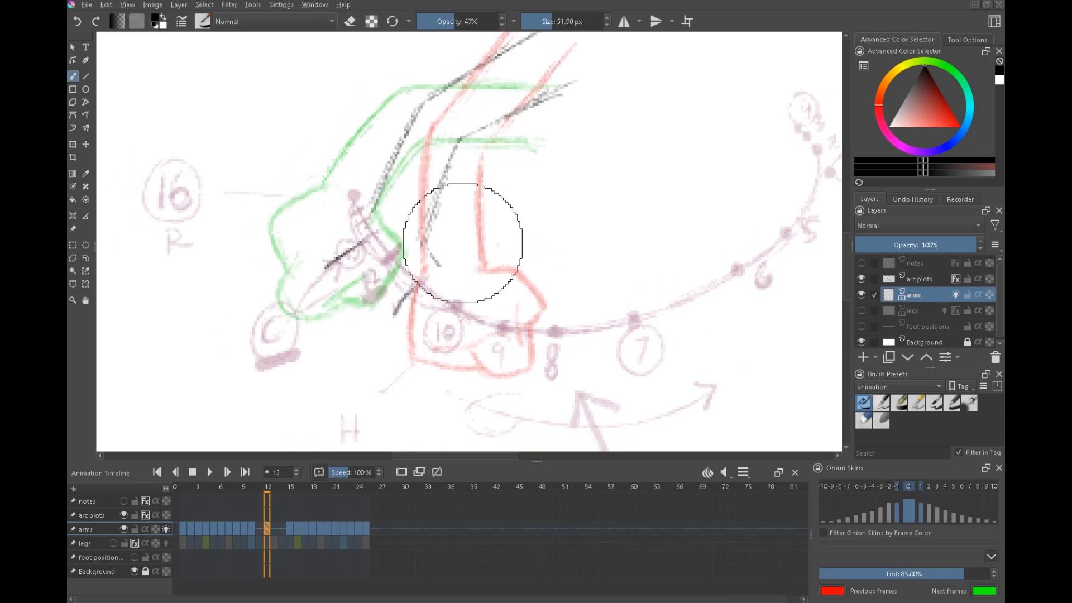
Lasso and delete the wrist guide strokes on frame 12, then clear the selection
key("l")
left_click_drag(409, 363, 430, 358)
key("Delete")
key("ctrl+shift+a")
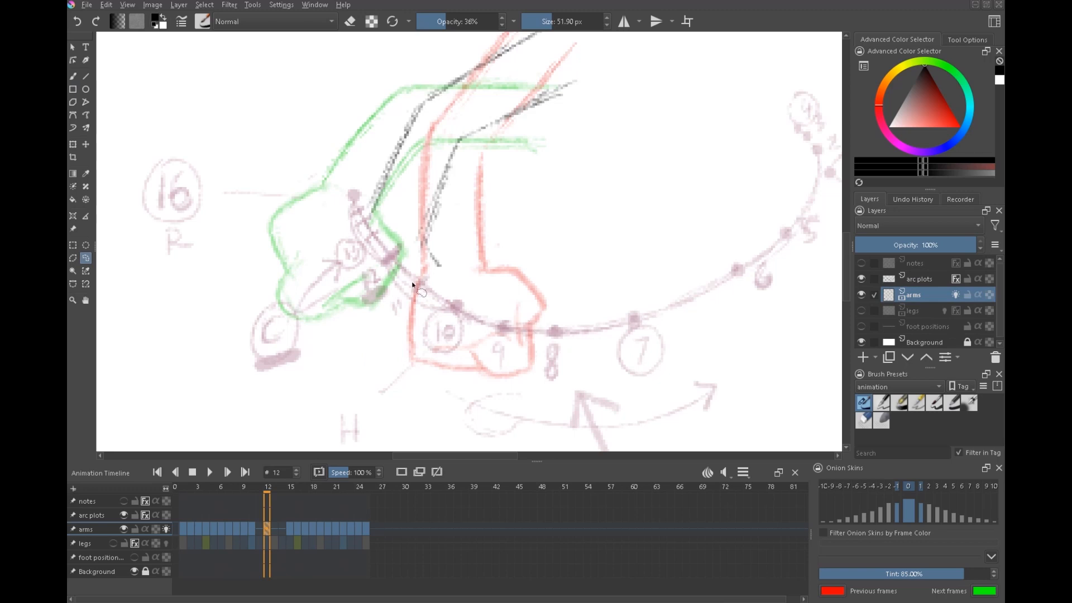
Trace the previous frame's onion-skinned hand onto frame 12 of the arms layer
key("b")
left_click_drag(423, 275, 411, 353)
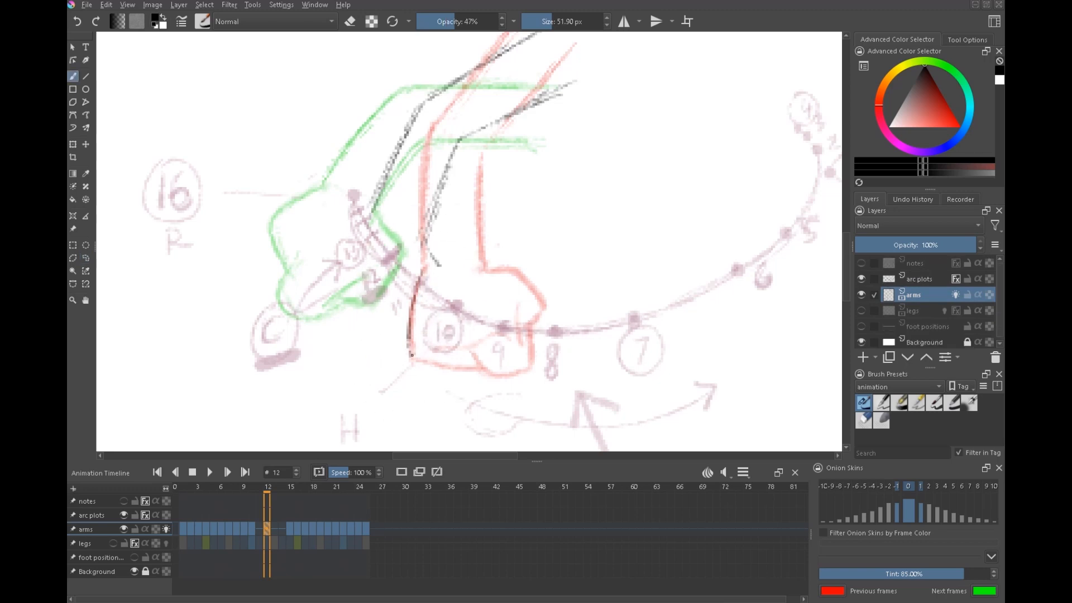
left_click_drag(479, 360, 530, 366)
mouse_move(474, 270)
left_mouse_down()
mouse_move(524, 274)
mouse_move(514, 274)
mouse_move(544, 305)
left_mouse_up()
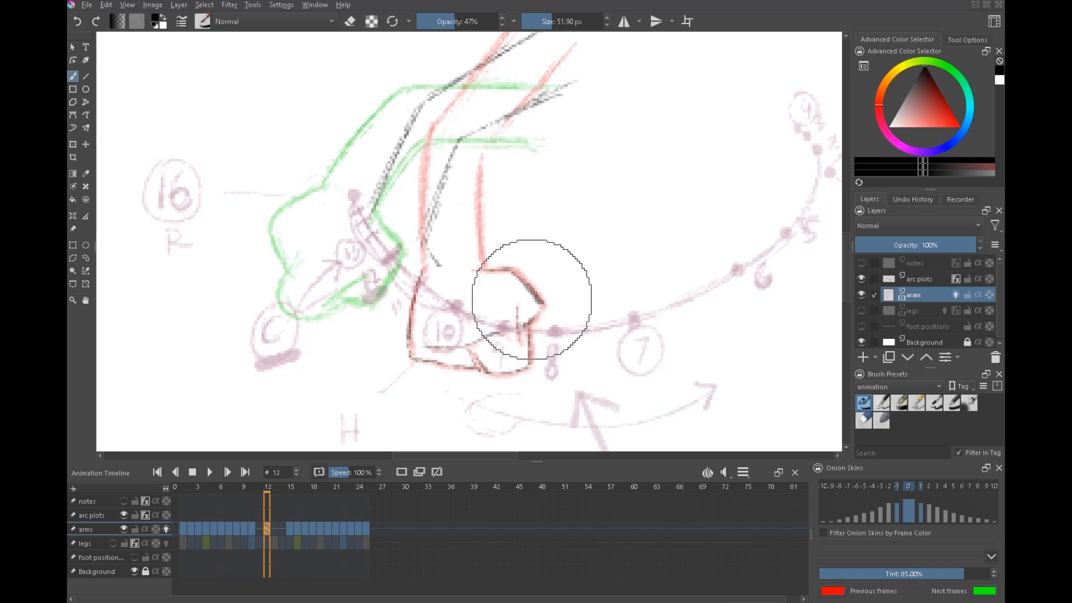
left_click_drag(423, 269, 411, 352)
Lasso the traced hand on frame 12, move and rotate it onto the forearm's wrist end, and clear the selection
key("ctrl+t")
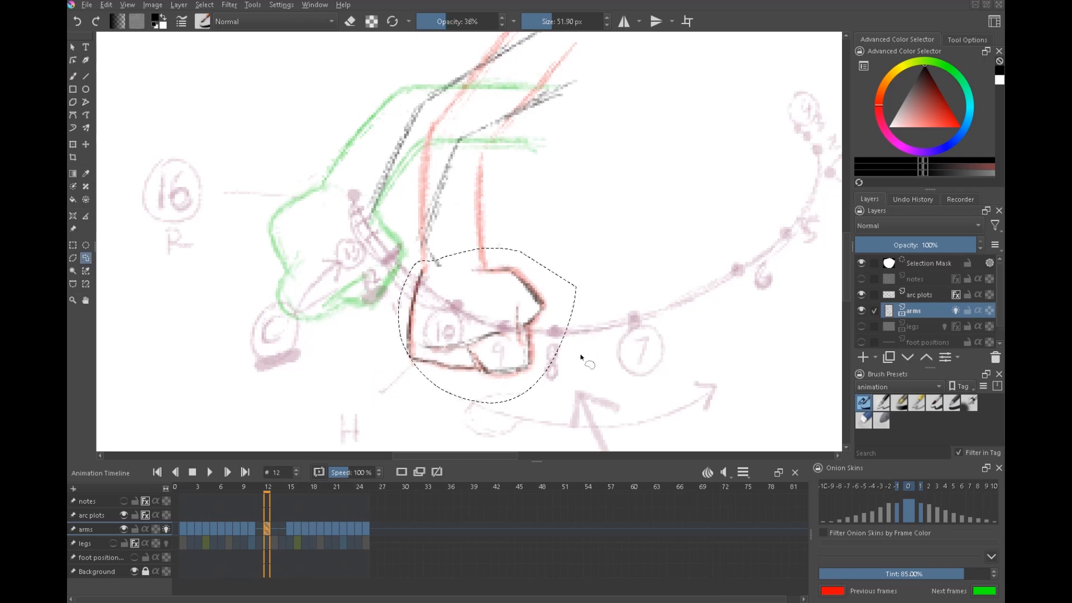
left_click_drag(485, 323, 451, 318)
left_click_drag(536, 296, 519, 282)
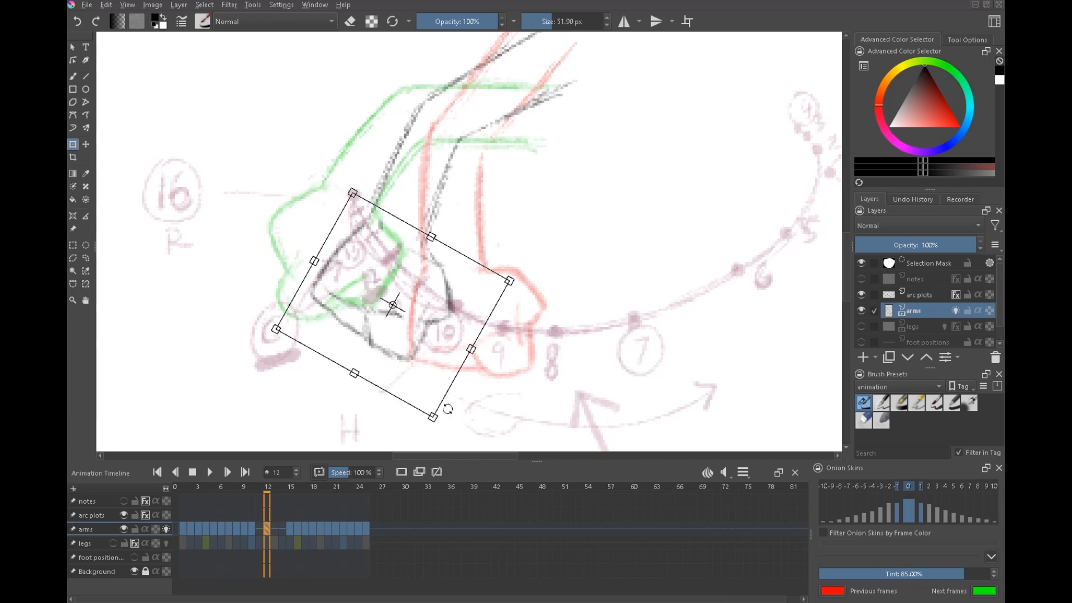
left_click_drag(525, 278, 522, 282)
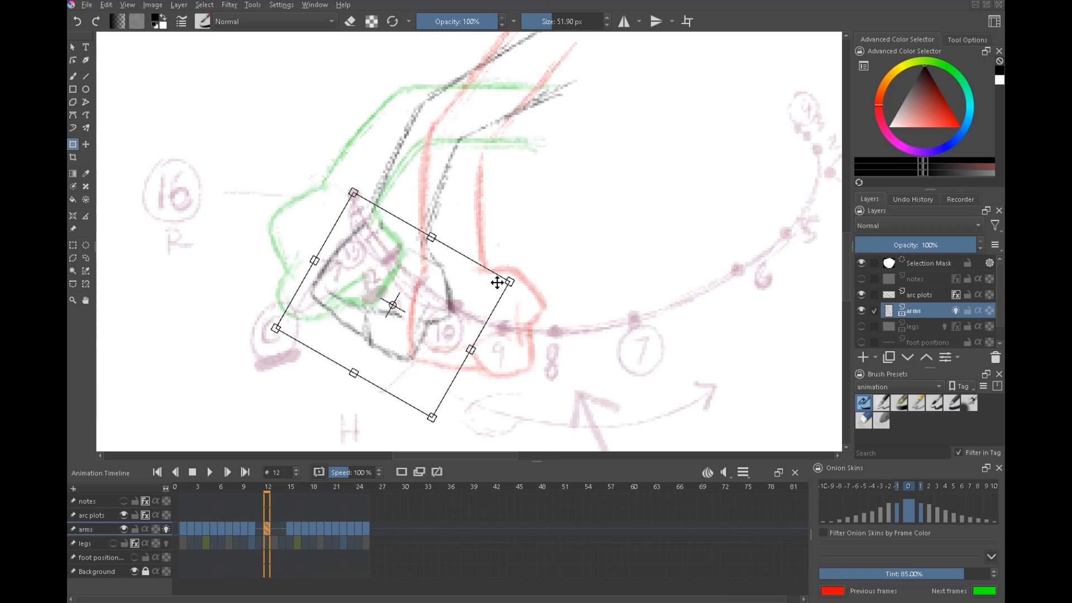
key("Return")
key("ctrl+shift+a")
Strengthen the hand outline and forearm lines on frame 12 so the hand connects to the arm
key("b")
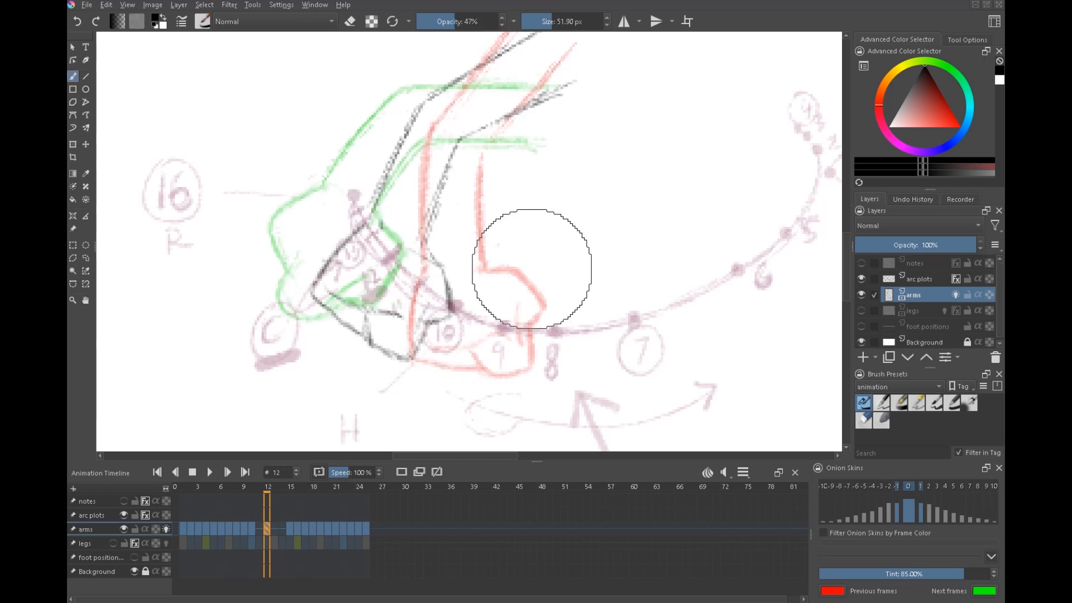
mouse_move(405, 245)
left_mouse_down()
mouse_move(441, 265)
mouse_move(451, 304)
left_mouse_up()
mouse_move(428, 346)
left_mouse_down()
mouse_move(416, 318)
mouse_move(455, 144)
left_mouse_up()
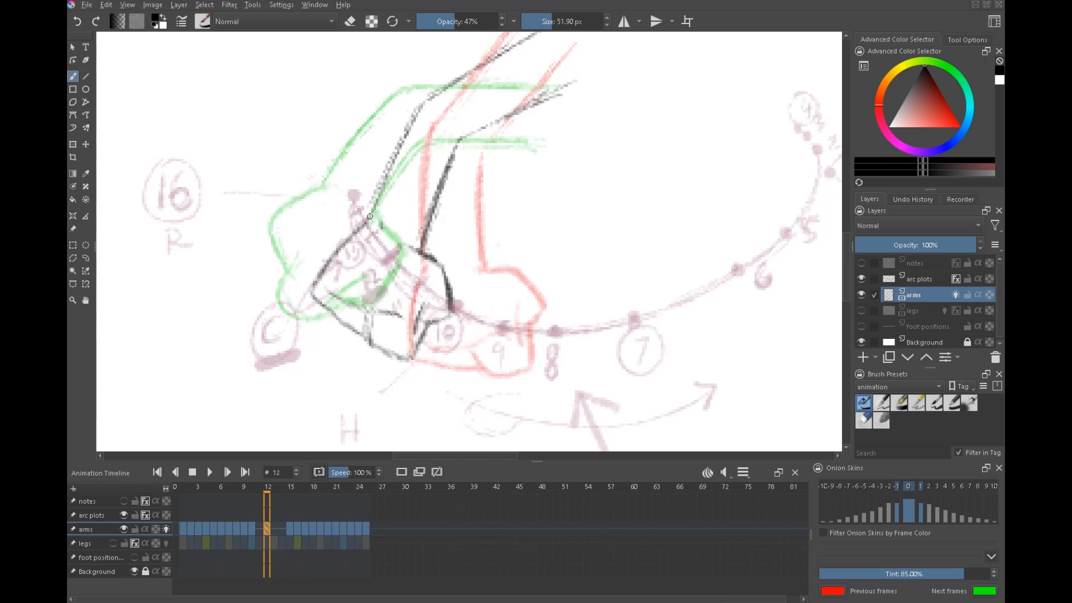
Draw the in-between arm and hand on frame 11 between the onion-skinned neighbouring drawings
left_click(260, 530)
scroll(515, 120, "up", 4)
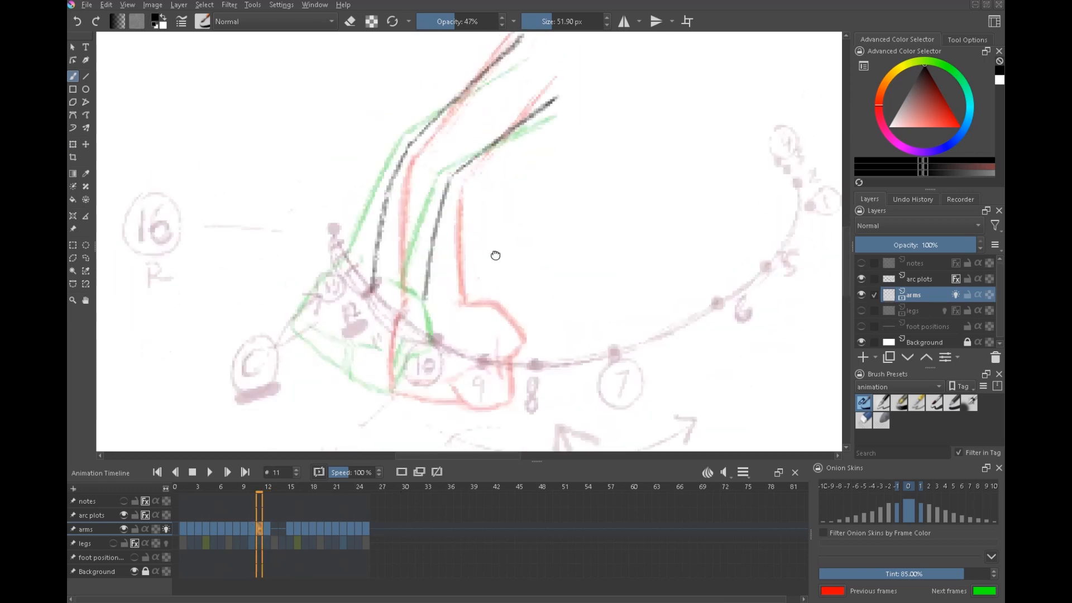
scroll(515, 120, "down", 6)
Draw the in-between arm and hand on frame 13 between the onion-skinned drawings of frames 12 and 15
left_click(290, 529)
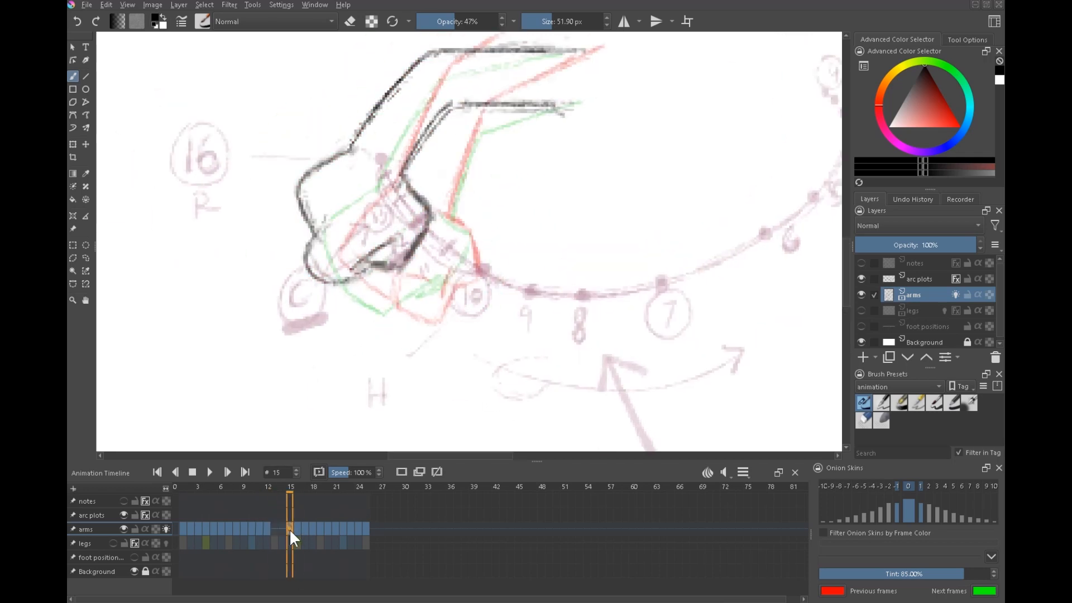
left_click(273, 529)
scroll(355, 180, "up", 2)
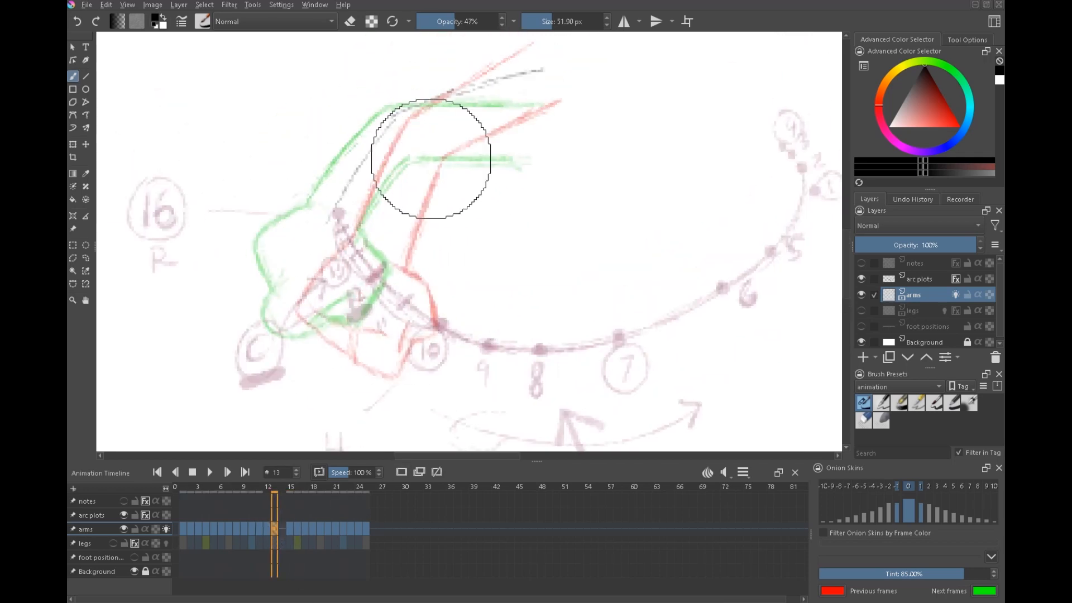
scroll(431, 159, "down", 2)
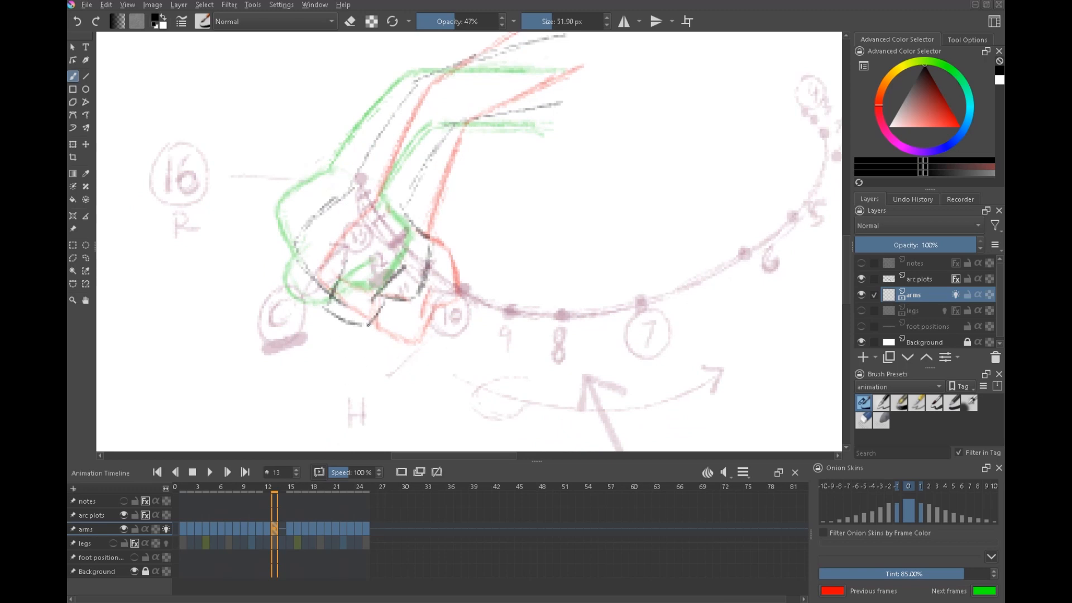
scroll(395, 192, "up", 5)
scroll(443, 131, "down", 8)
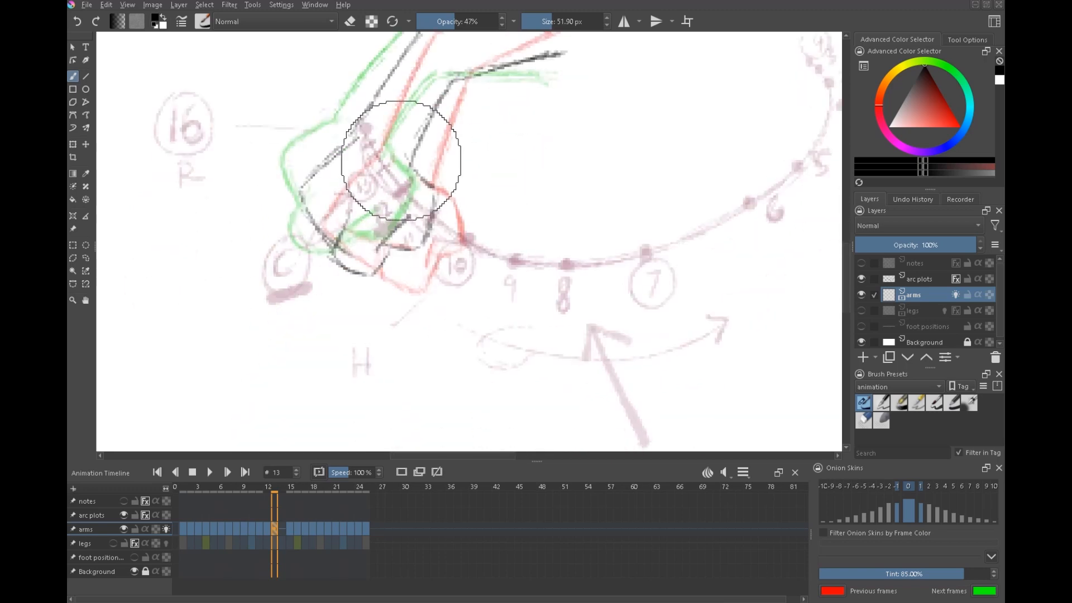
Draw the in-between arm and hand on frame 14 between the onion-skinned drawings of frames 13 and 15
left_click(282, 529)
scroll(467, 246, "up", 3)
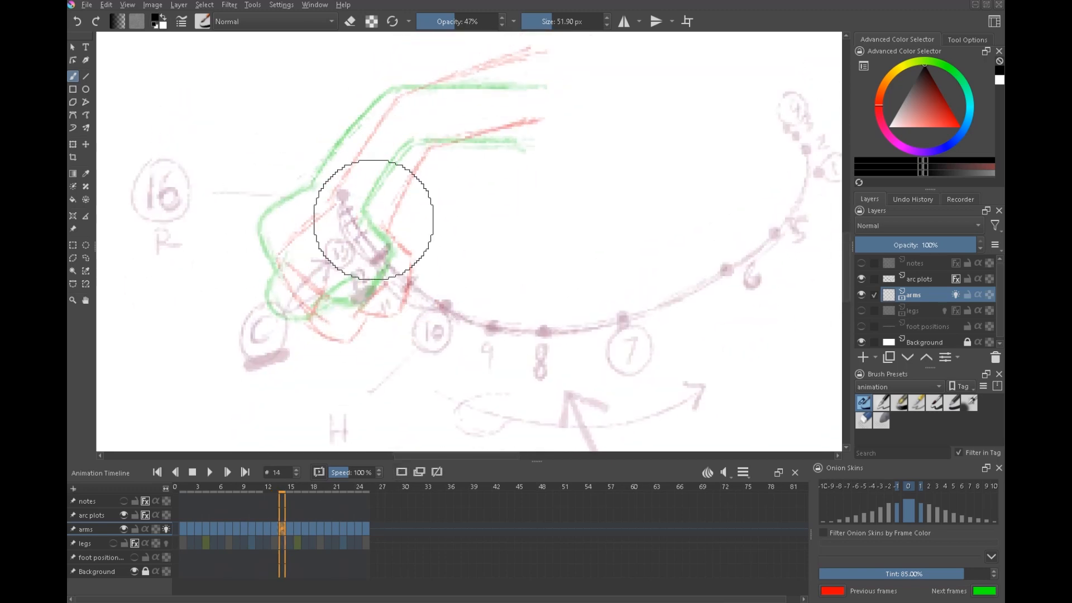
left_click_drag(328, 168, 391, 95)
scroll(327, 275, "down", 3)
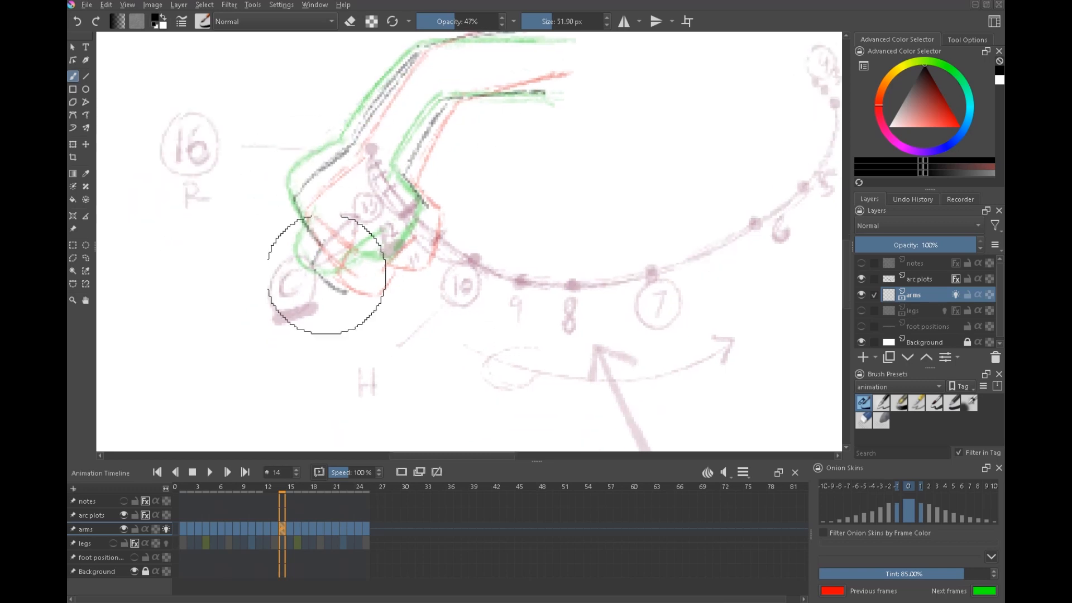
Hide the arc plots layer and the arms layer's onion skins, and play the arm animation on its own
left_click(123, 515)
left_click(166, 529)
key("minus")
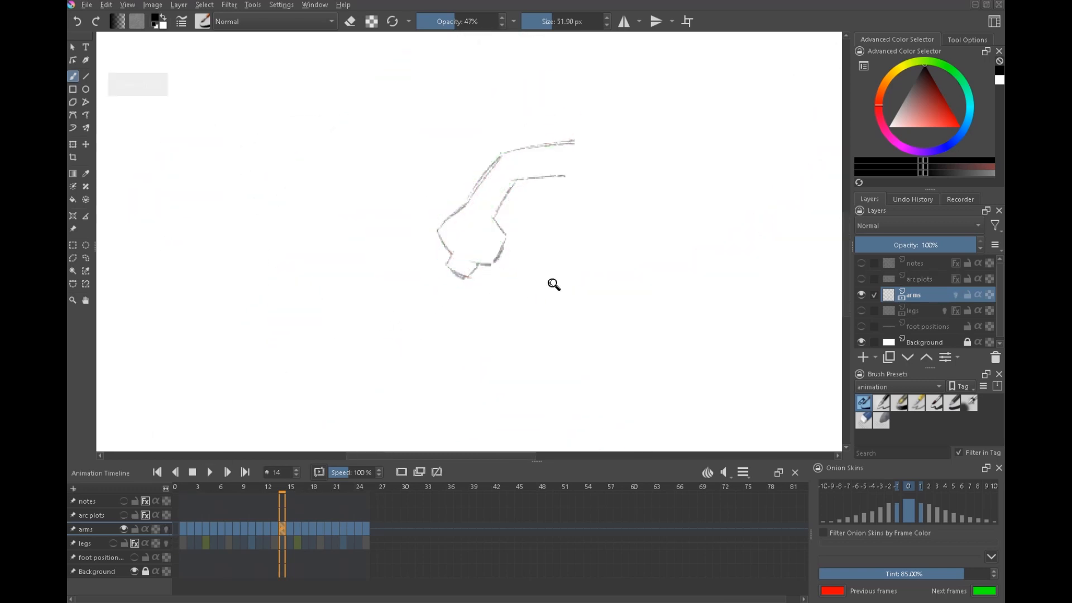
left_click(210, 472)
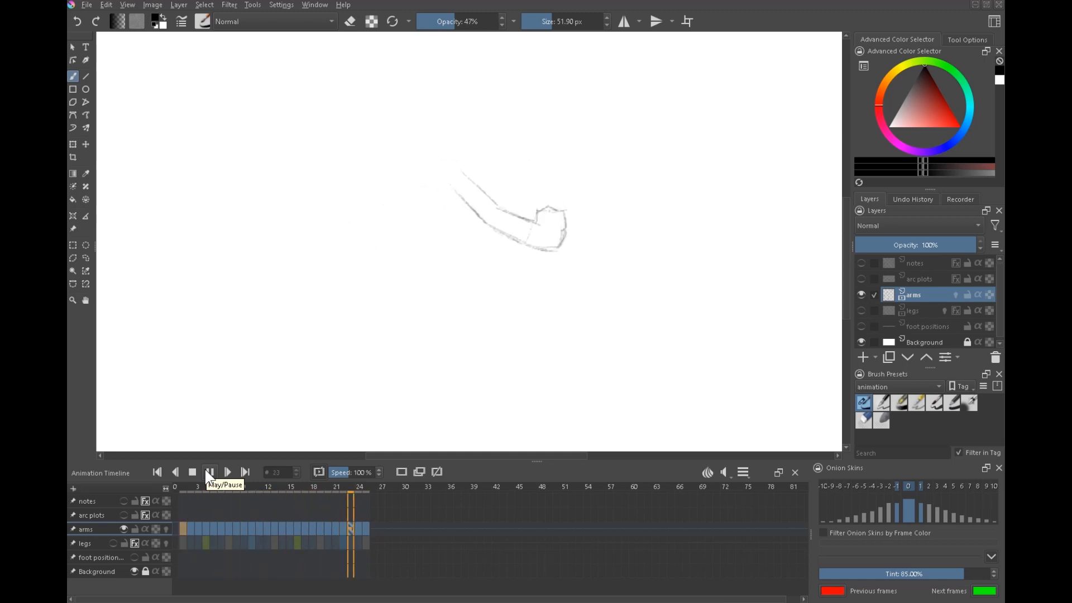
left_click(210, 473)
Show the legs layer and play the walk cycle with the body, legs and arm together
left_click(862, 310)
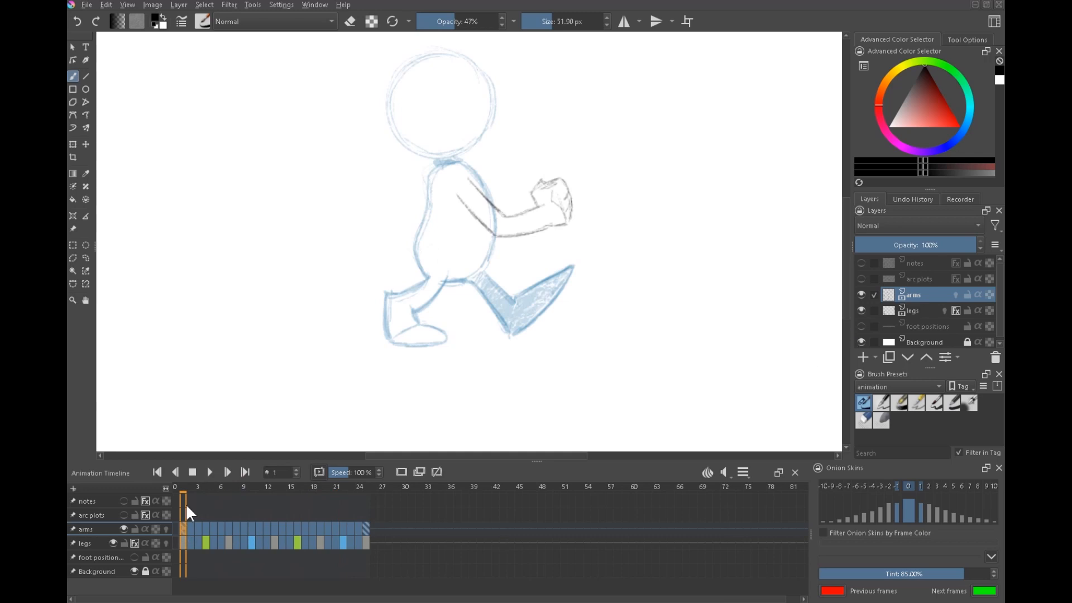
left_click(209, 472)
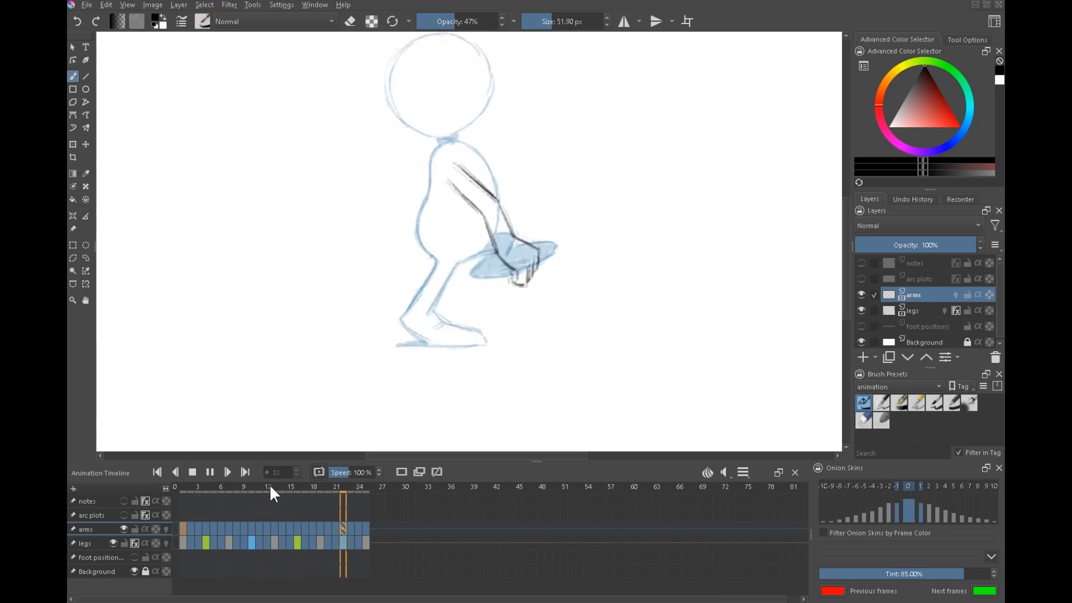
left_click(192, 471)
Step through the walk cycle frame by frame from frame 17 past its end, and replay the animation
left_click(306, 529)
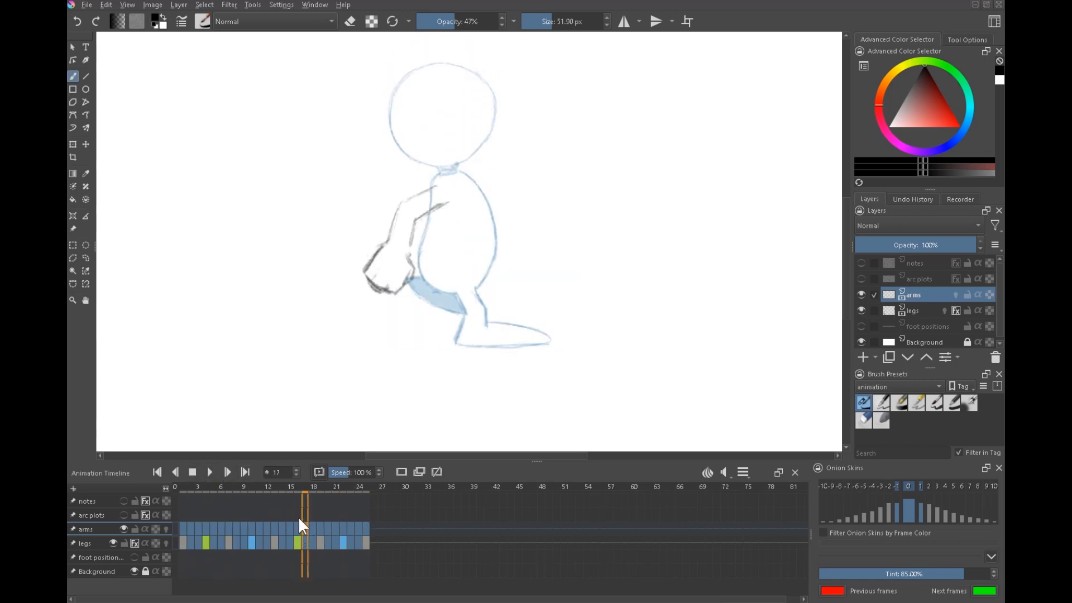
key("Right")
key("Right")
key("Left")
key("Left")
key("Right")
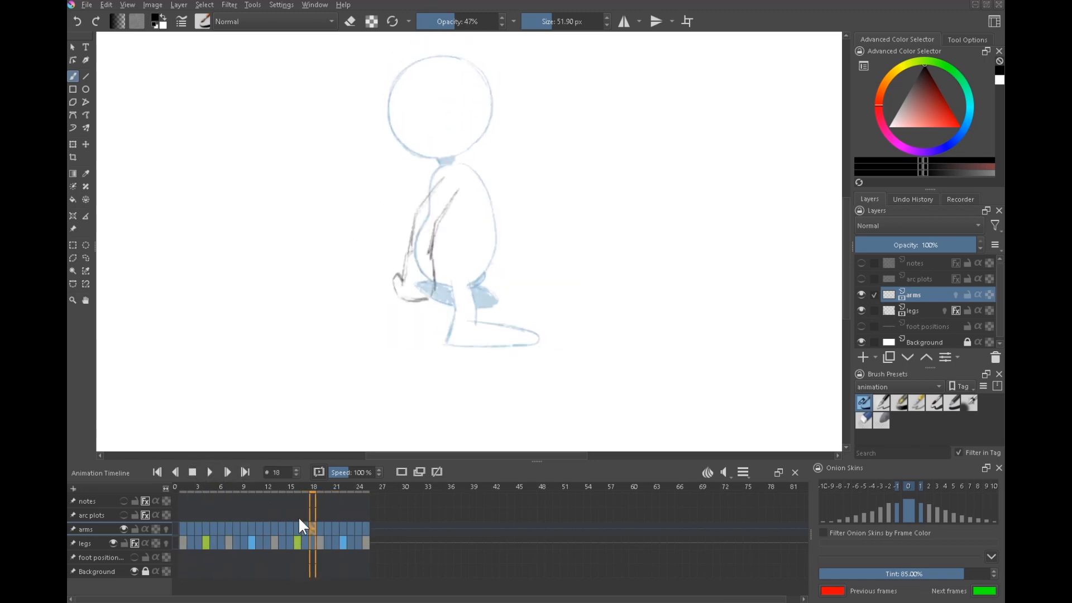
key("Right")
key("Right")
key("Right")
key("Right")
key("Right")
key("Right")
key("Right")
key("Right")
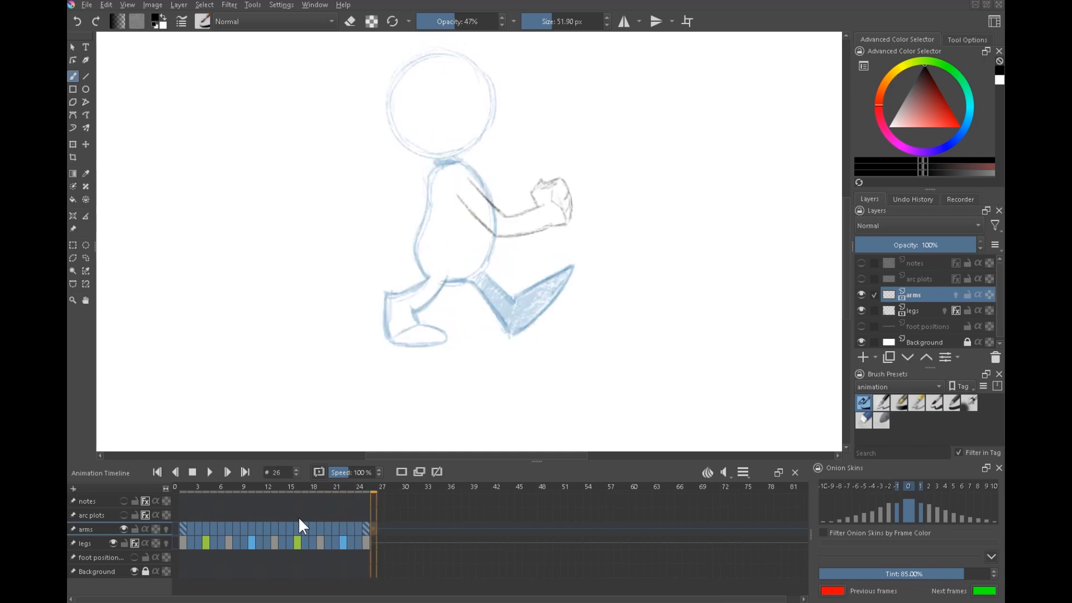
left_click(209, 472)
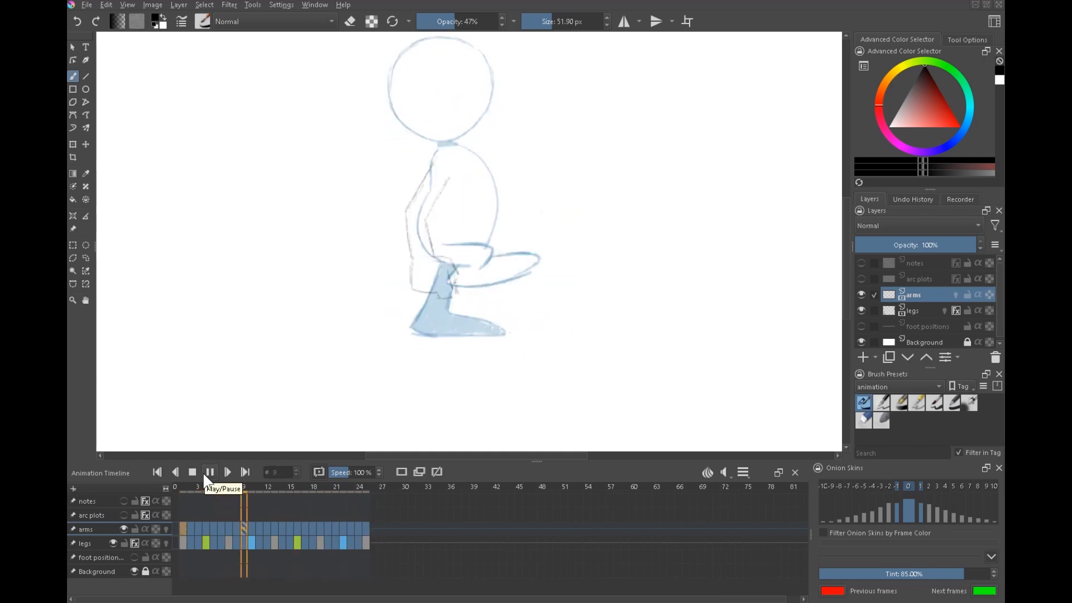